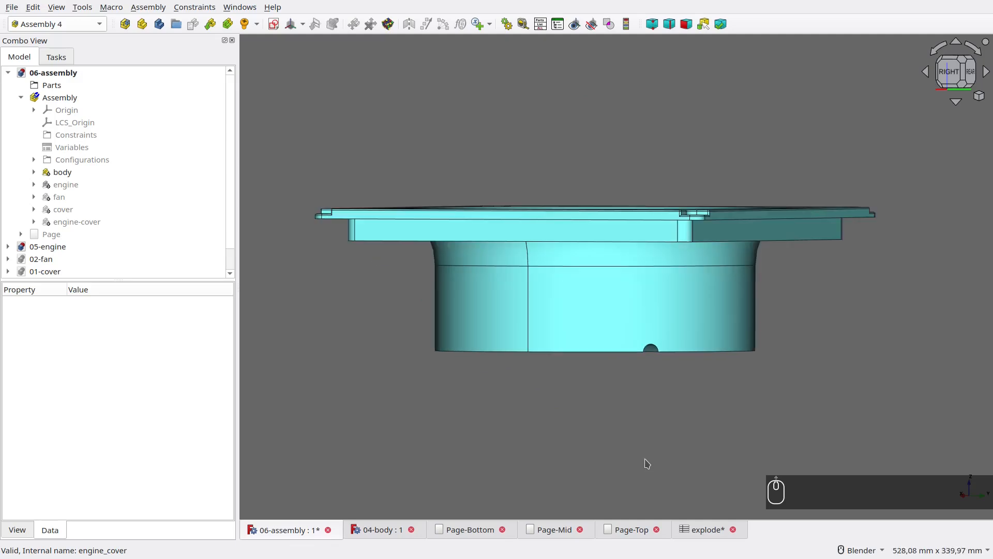
pyautogui.moveTo(701, 358); pyautogui.dragTo(907, 233, button='middle')
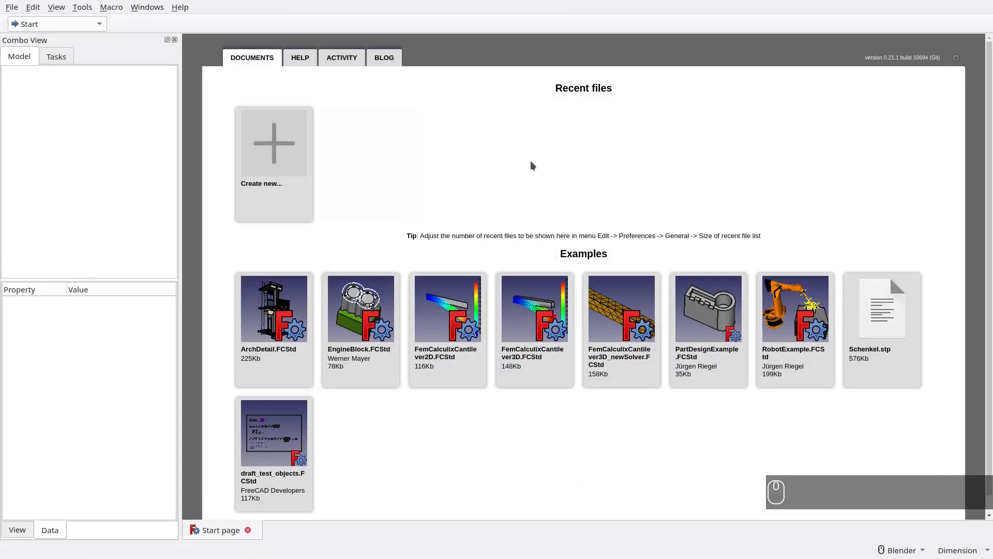
# Create a new document and switch to the Part Design workbench.
pyautogui.click(289, 163)
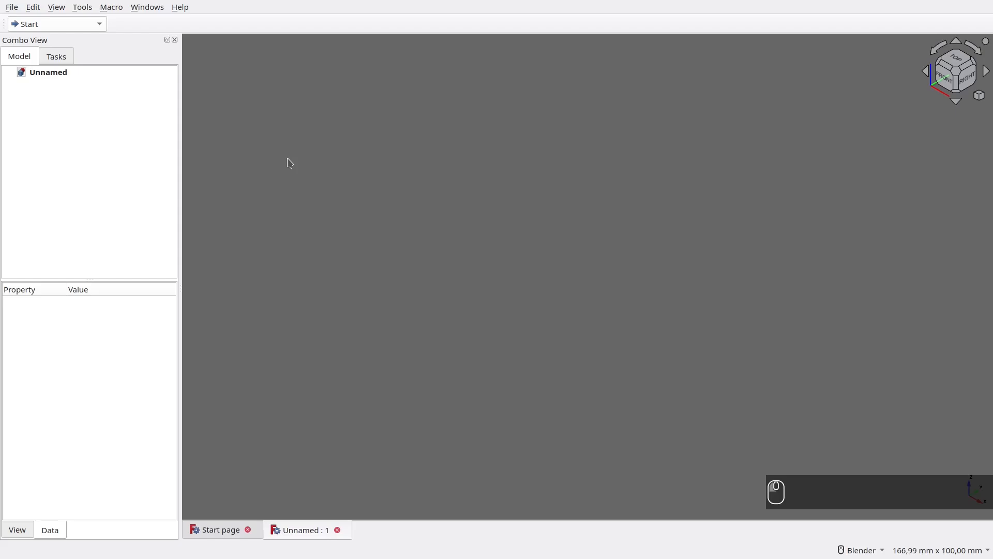
pyautogui.click(58, 24)
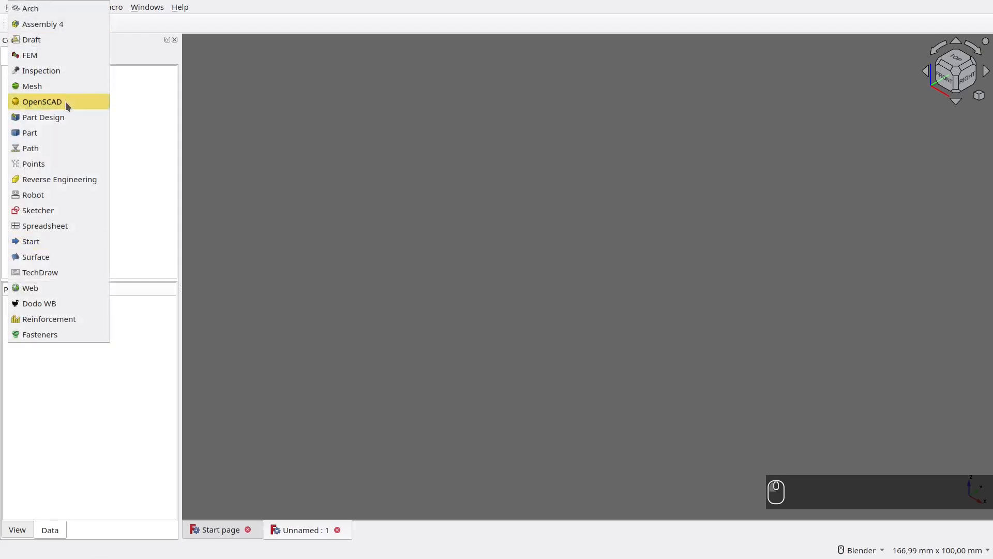
pyautogui.click(65, 117)
# Create a new body and rename it bottom.
pyautogui.click(55, 95)
pyautogui.click(22, 57)
pyautogui.press('F2')
pyautogui.write('bottom')
pyautogui.press('Return')
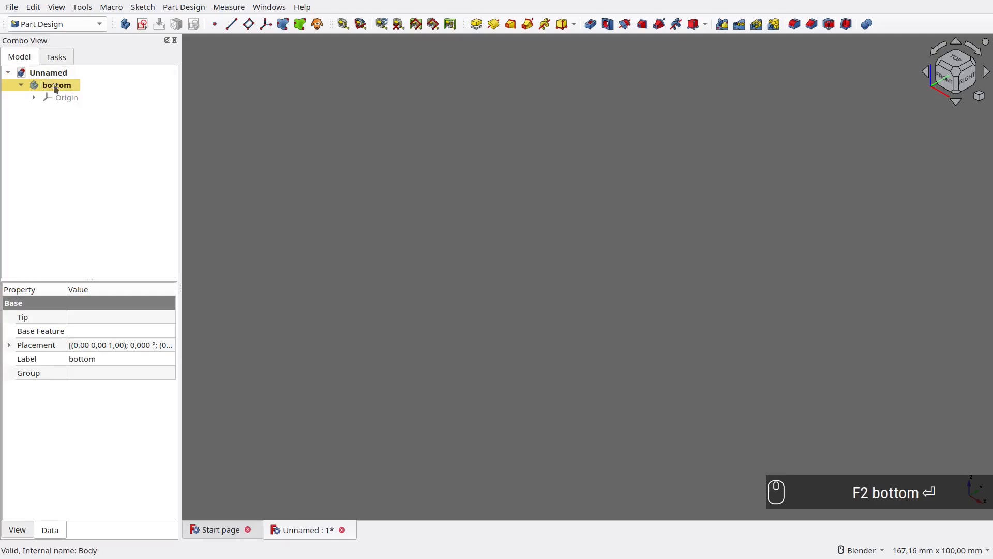
pyautogui.click(332, 131)
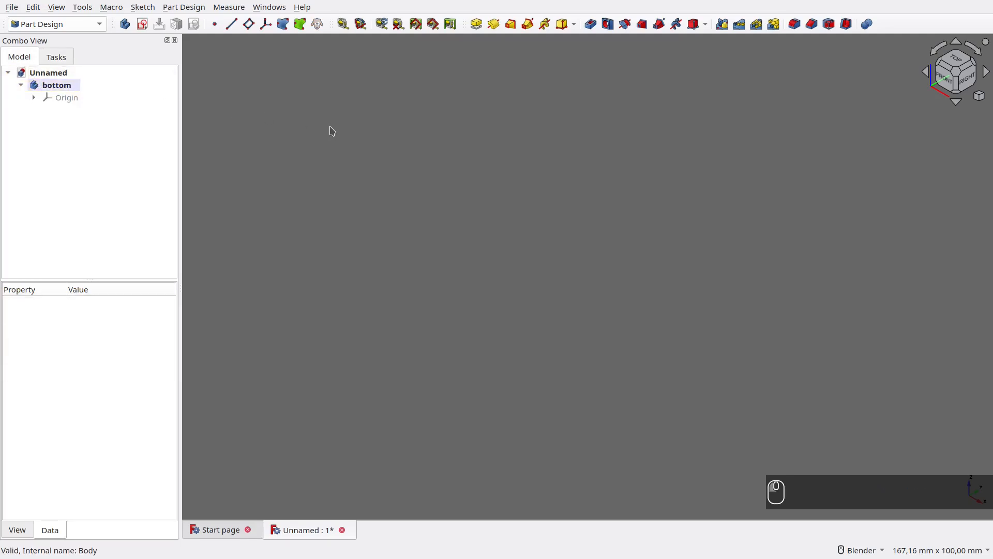
# Start a sketch on the XY plane and draw two concentric circles centred on the origin, the inner about 31 mm in radius.
pyautogui.click(142, 24)
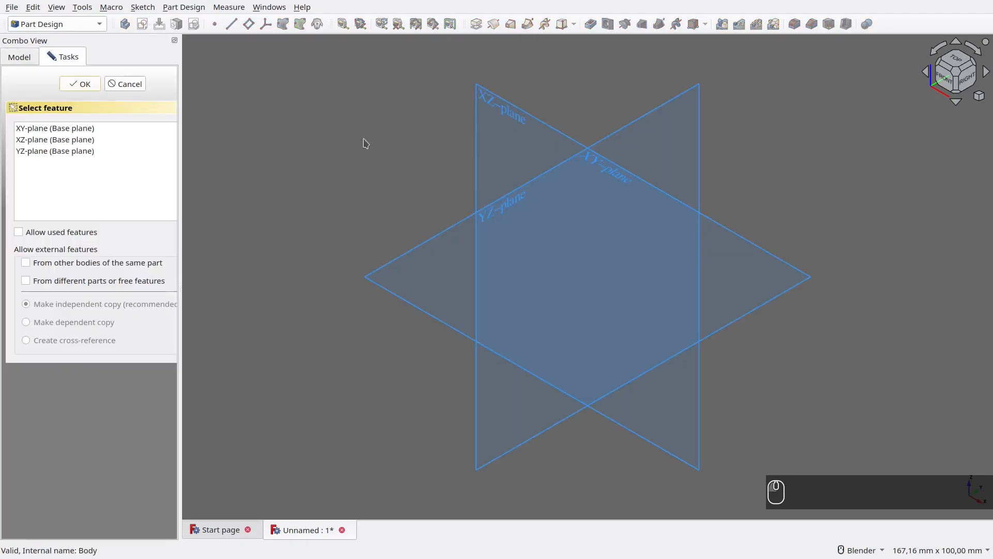
pyautogui.click(397, 263)
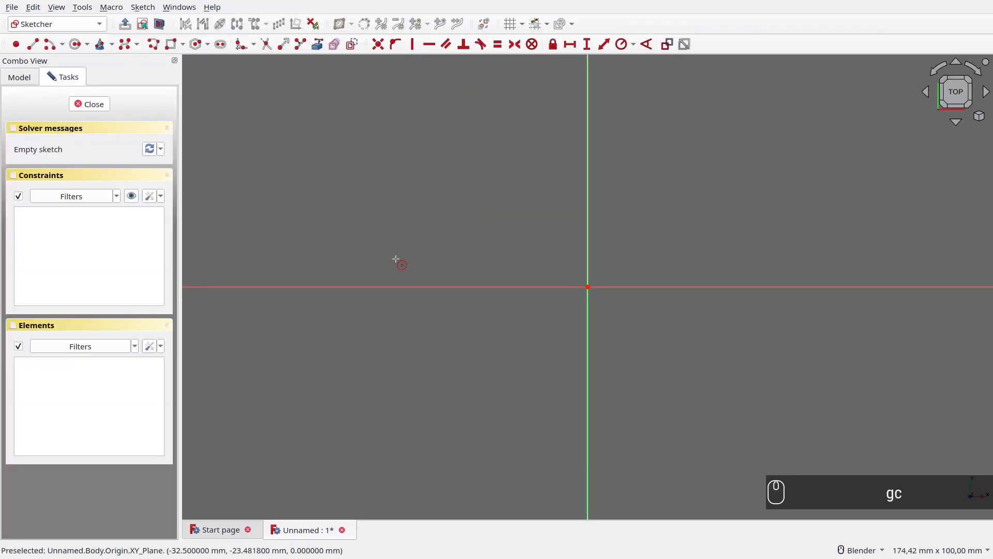
pyautogui.click(587, 287)
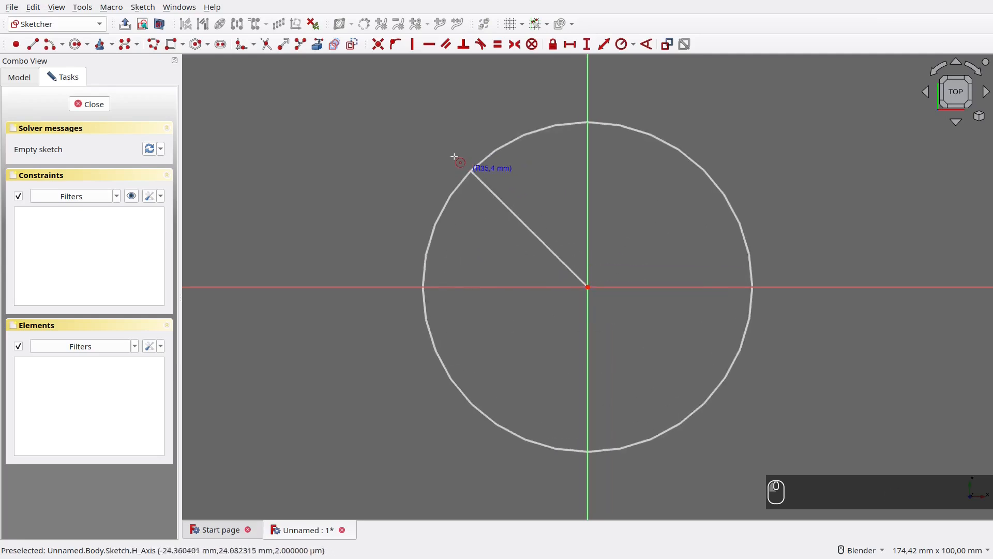
pyautogui.click(443, 147)
pyautogui.click(587, 287)
pyautogui.click(493, 178)
pyautogui.rightClick(492, 179)
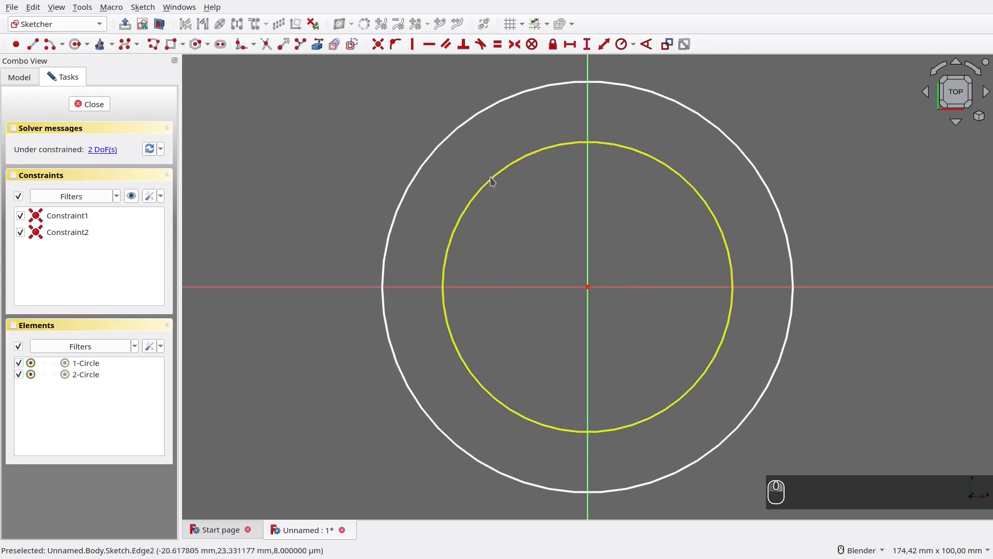
# Constrain the outer circle's radius to 50 mm and the inner circle's to 42 mm, separate their dimension labels, and finish the sketch.
pyautogui.click(432, 154)
pyautogui.write('kr50')
pyautogui.press('Return')
pyautogui.click(473, 197)
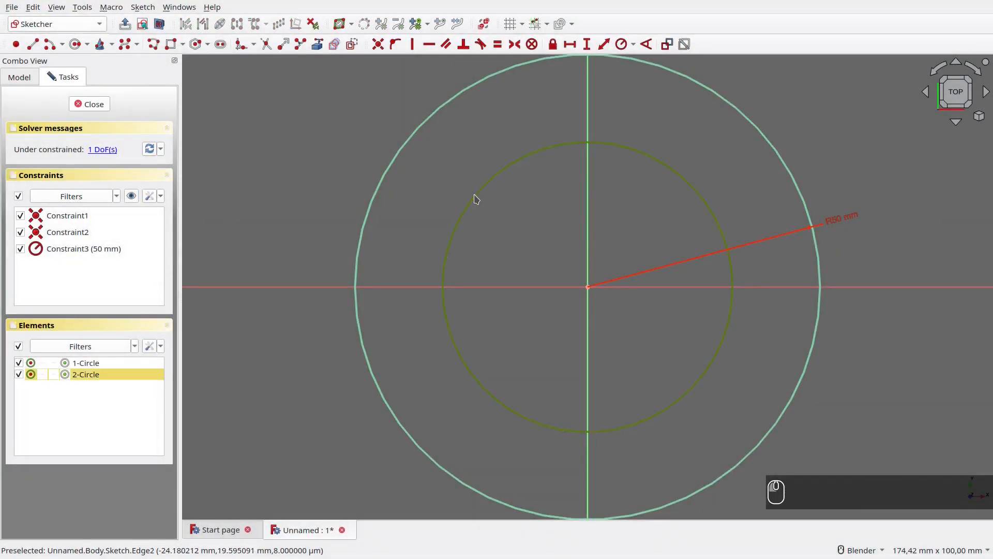
pyautogui.write('kr')
pyautogui.write('4')
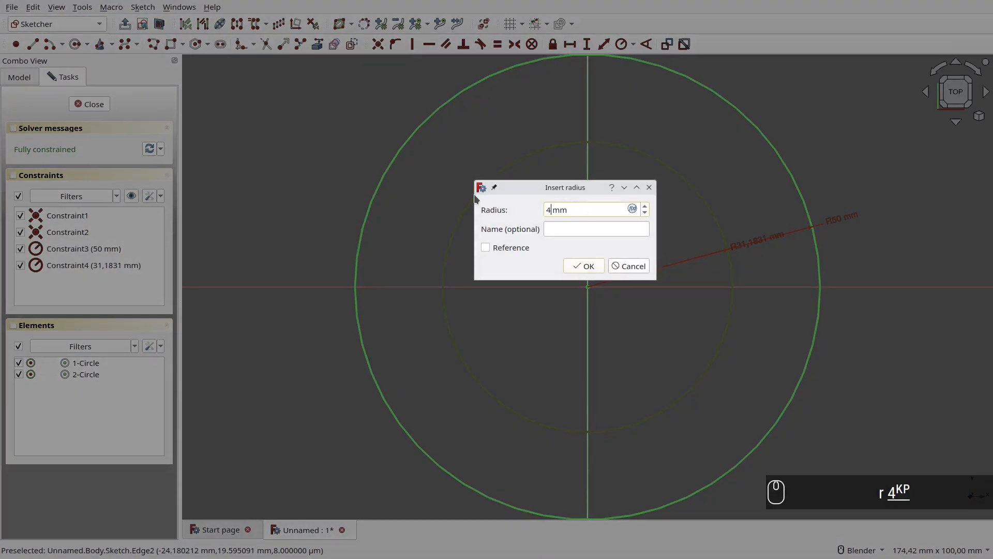
pyautogui.write('2')
pyautogui.press('Return')
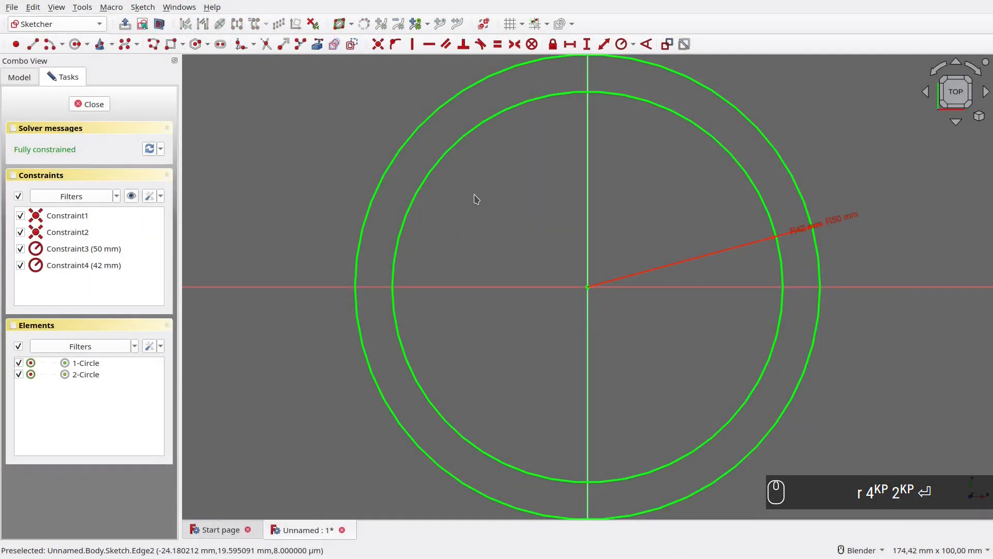
pyautogui.moveTo(799, 228); pyautogui.dragTo(795, 264)
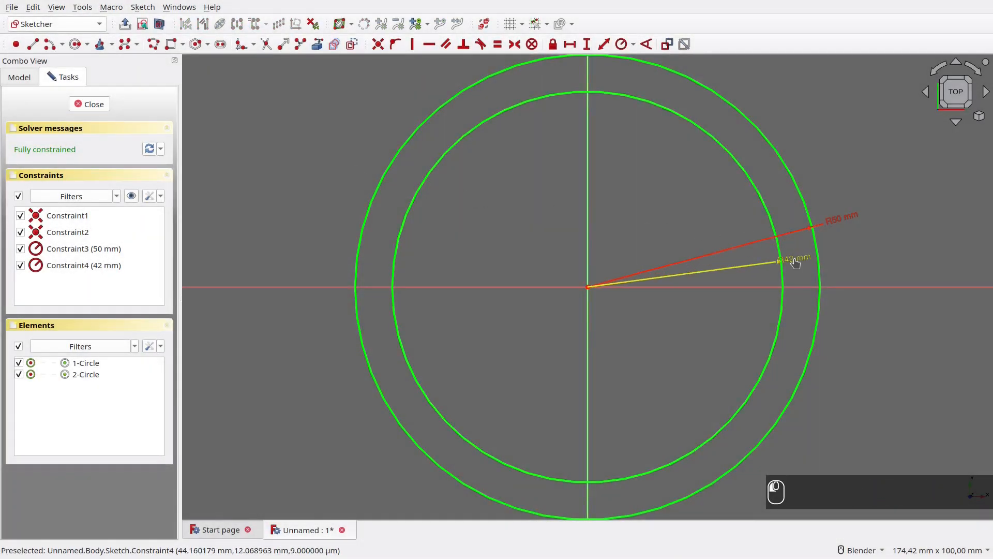
pyautogui.click(89, 105)
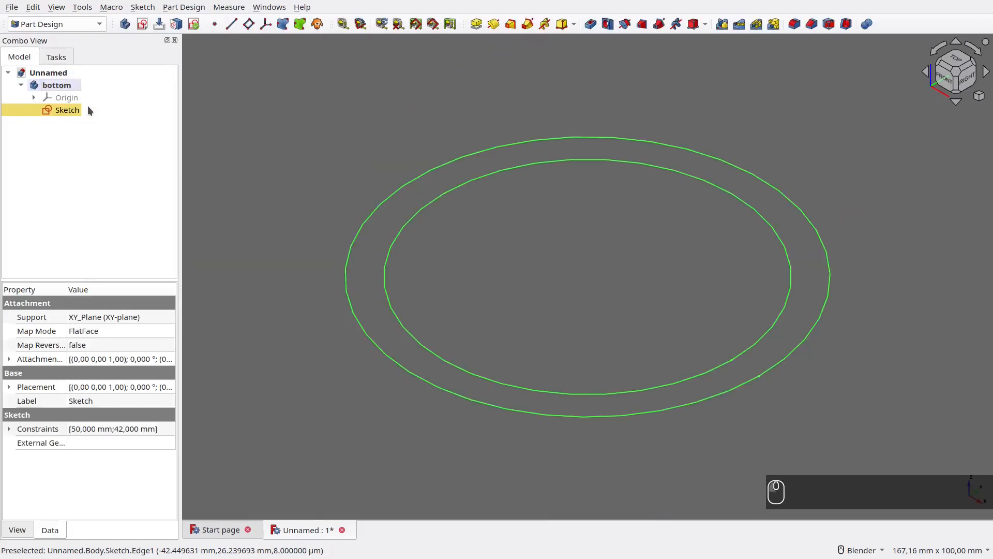
# Rename the two-circle sketch as b-base-sketch.
pyautogui.click(59, 108)
pyautogui.press('F2')
pyautogui.write('b-base-sketch')
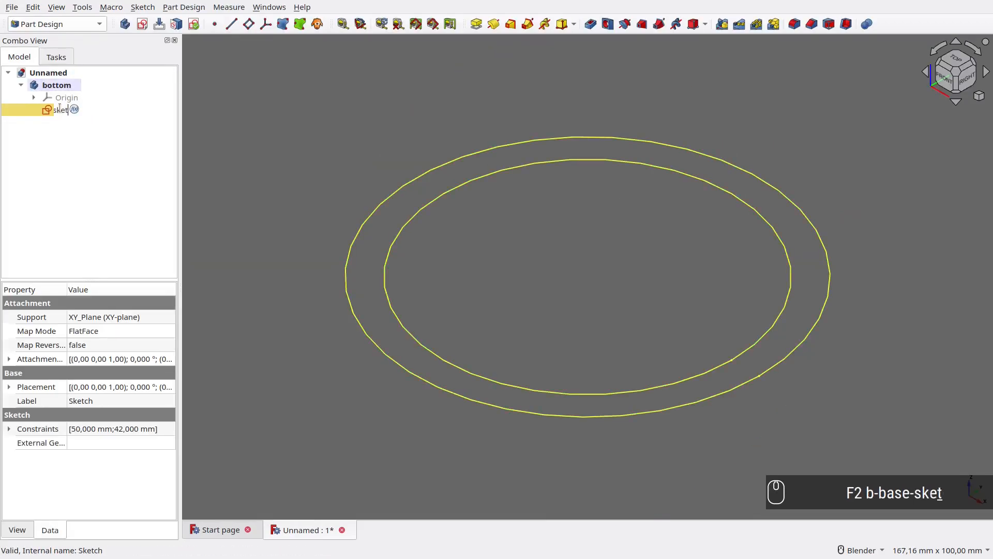
pyautogui.press('Return')
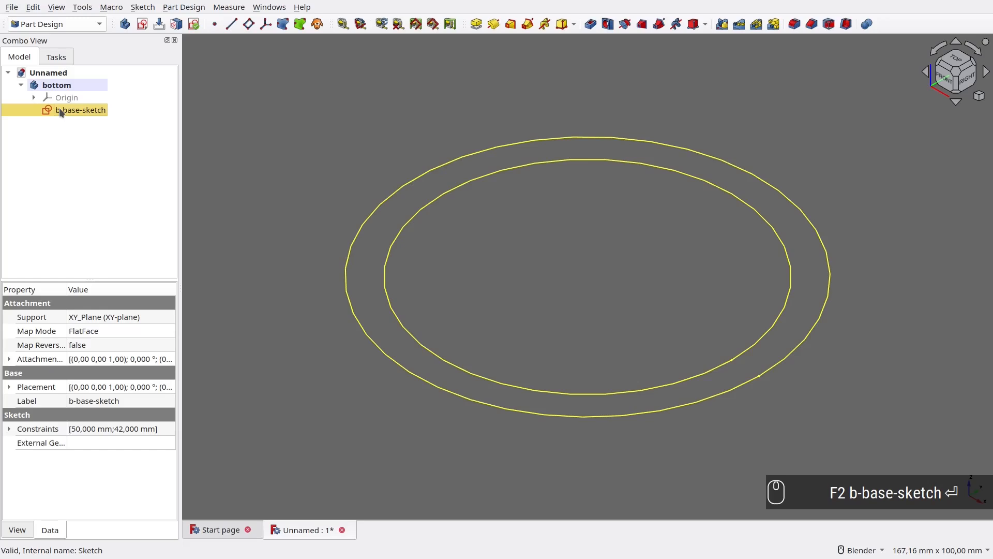
# Pad b-base-sketch 10 mm along its normal and rename the pad b-base-pad.
pyautogui.click(476, 24)
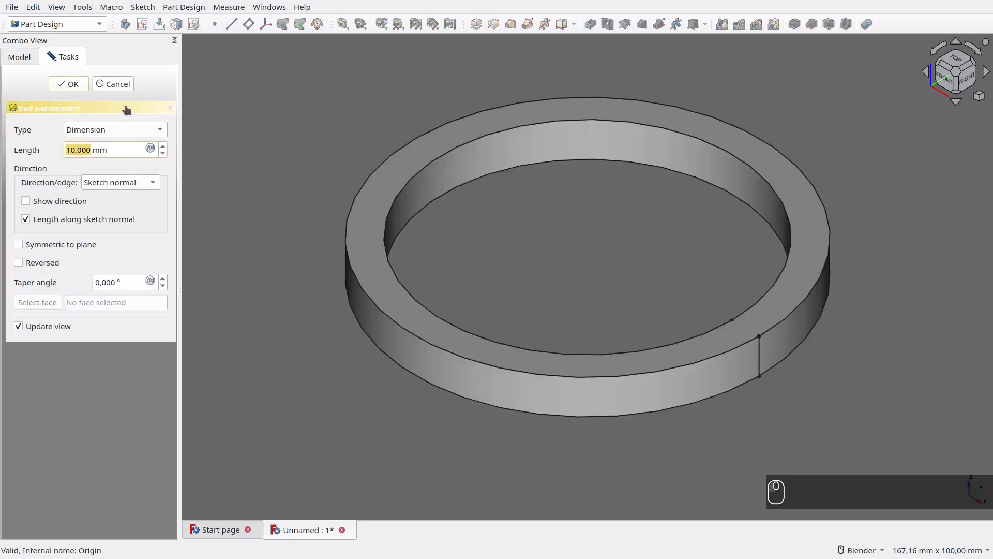
pyautogui.click(70, 85)
pyautogui.click(72, 109)
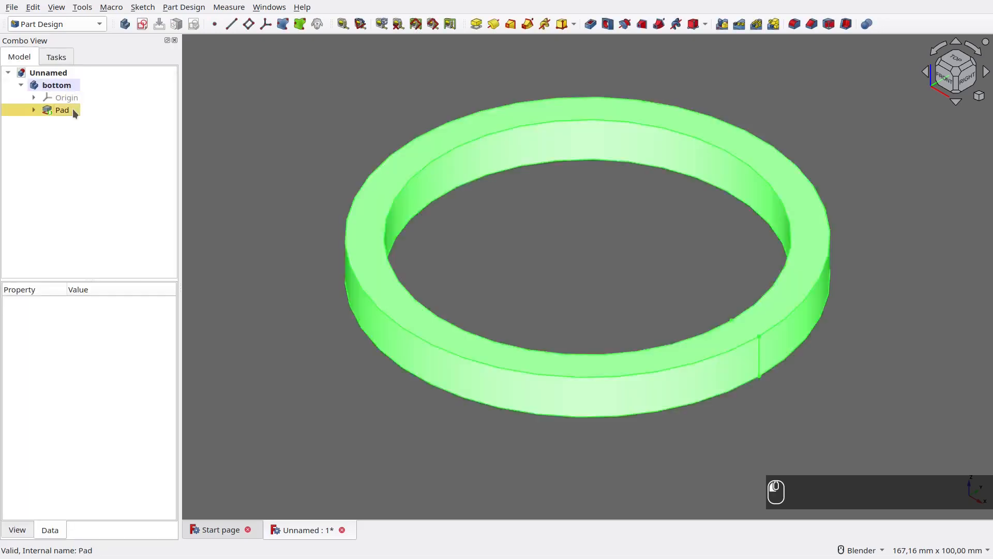
pyautogui.press('F2')
pyautogui.write('b-base-pad')
pyautogui.press('Return')
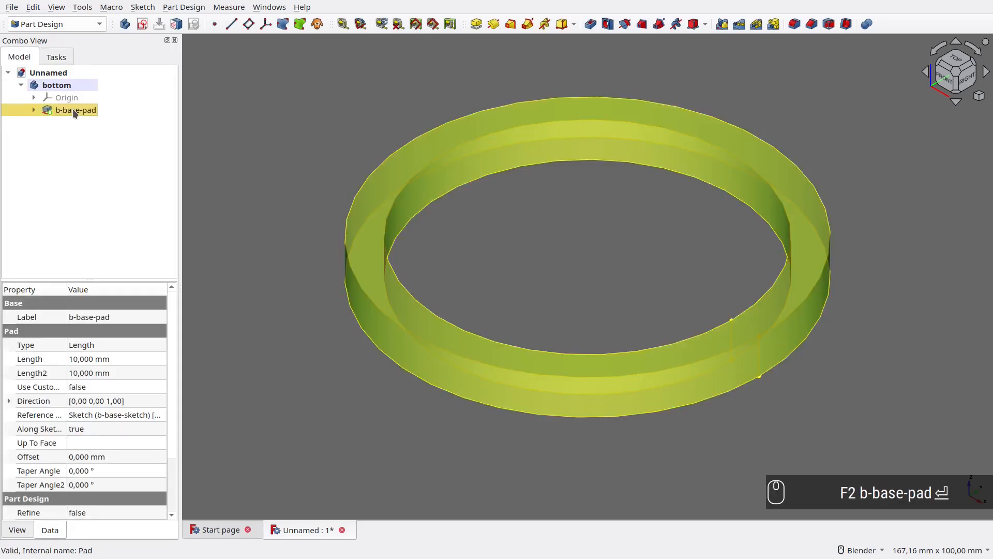
pyautogui.click(480, 244)
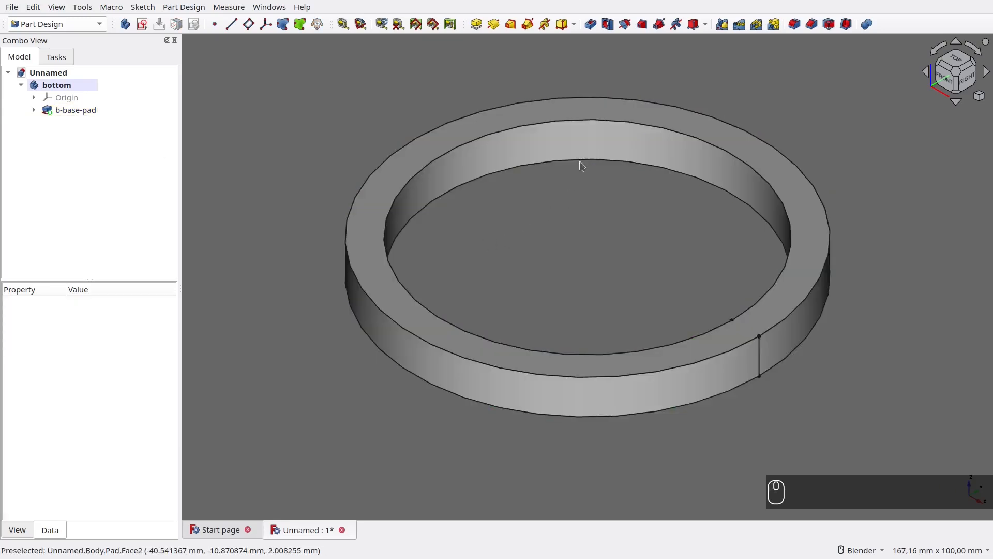
# Start a sketch on the ring's top face and draw an origin-centred arc of about 61 mm radius beyond its outer edge, crossing the vertical axis.
pyautogui.click(552, 116)
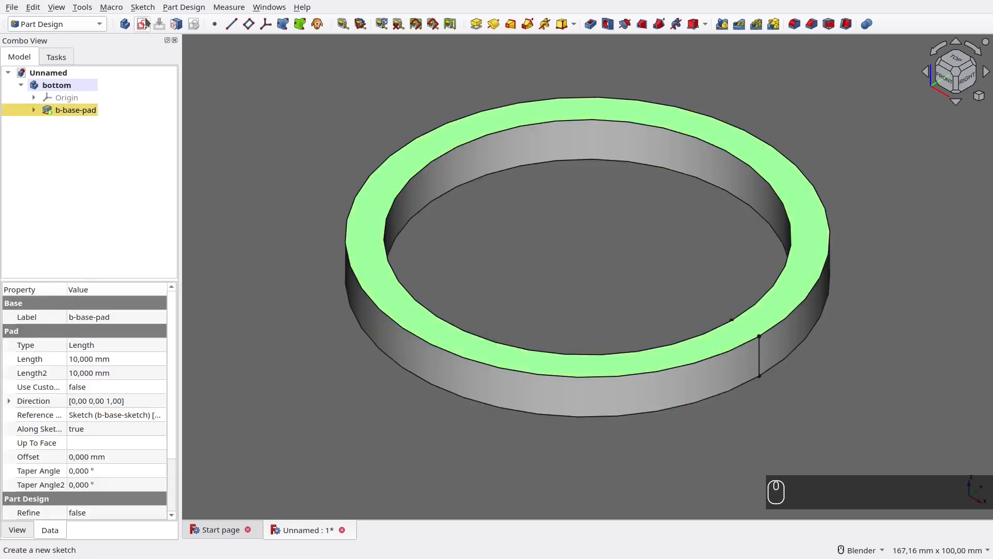
pyautogui.click(146, 23)
pyautogui.keyDown('shift'); pyautogui.moveTo(505, 151); pyautogui.dragTo(490, 260, button='middle'); pyautogui.keyUp('shift')
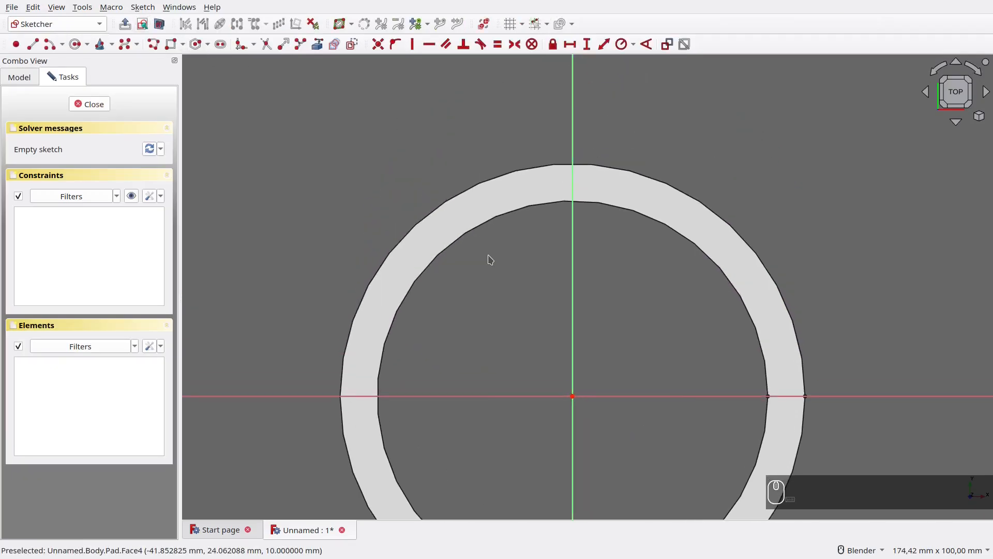
pyautogui.click(572, 396)
pyautogui.click(493, 124)
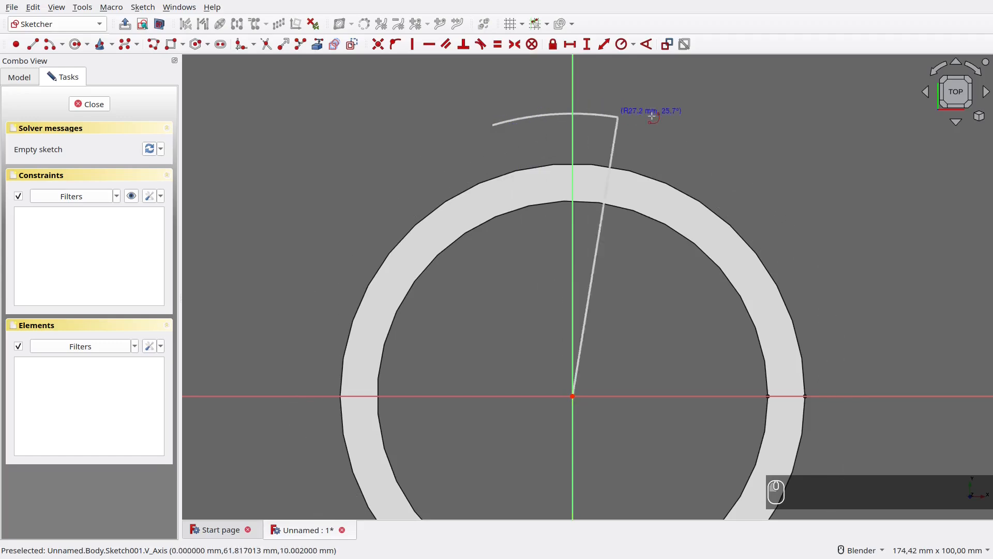
pyautogui.click(673, 131)
# Constrain the origin-centred arc's radius to 55 mm.
pyautogui.click(652, 125)
pyautogui.write('r')
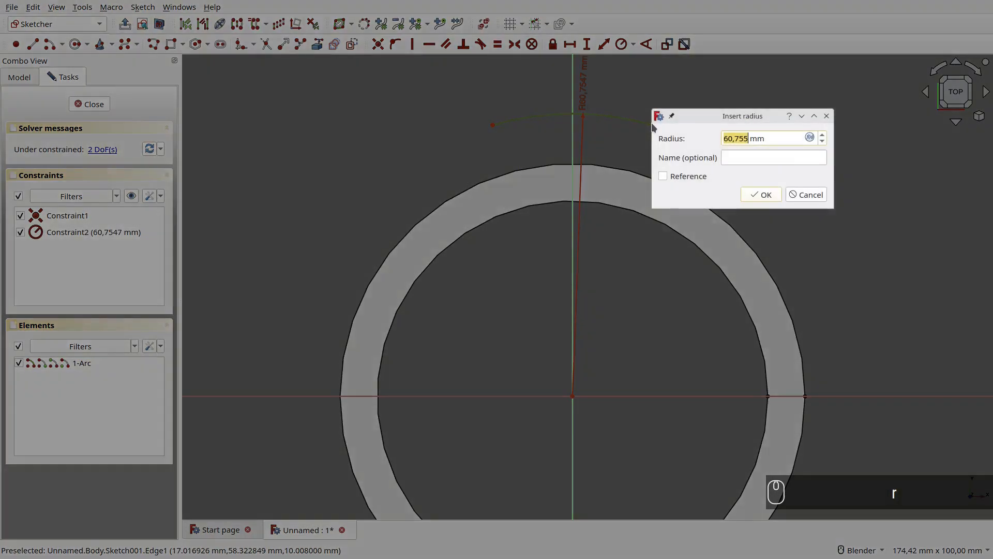
pyautogui.write('55')
pyautogui.press('Return')
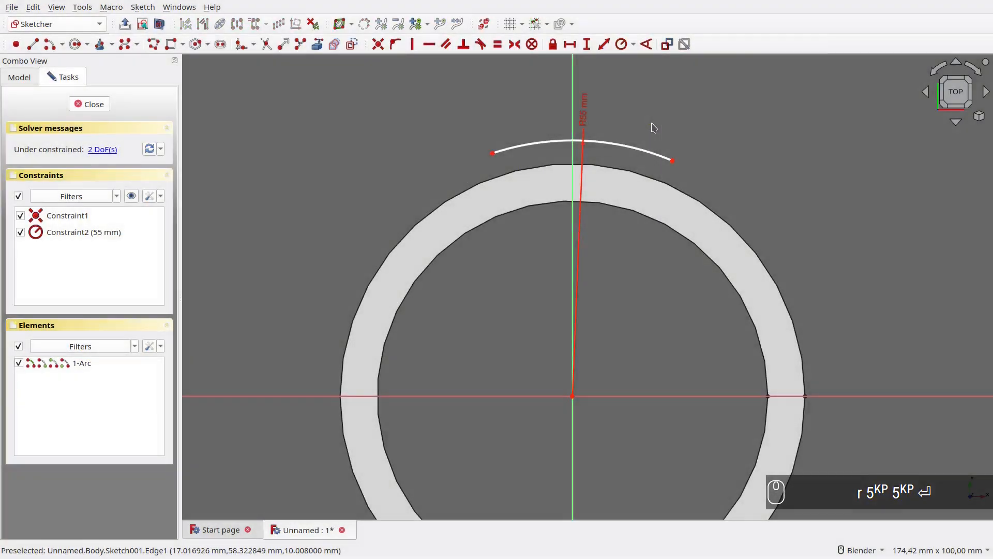
# Reference the ring's outer edge as external geometry and draw an arc of about 11 mm radius from each end of the 55 mm arc to it.
pyautogui.click(638, 172)
pyautogui.rightClick(630, 166)
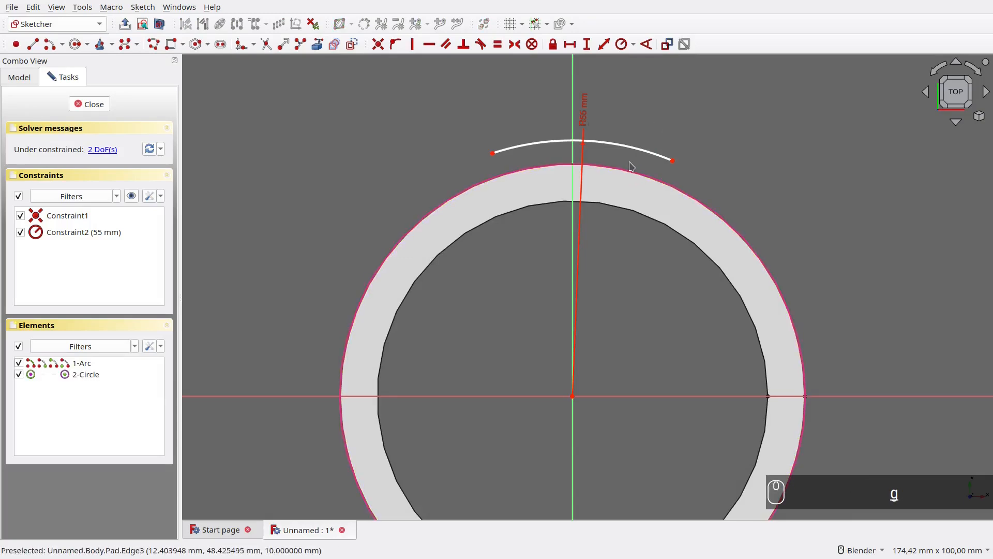
pyautogui.click(639, 199)
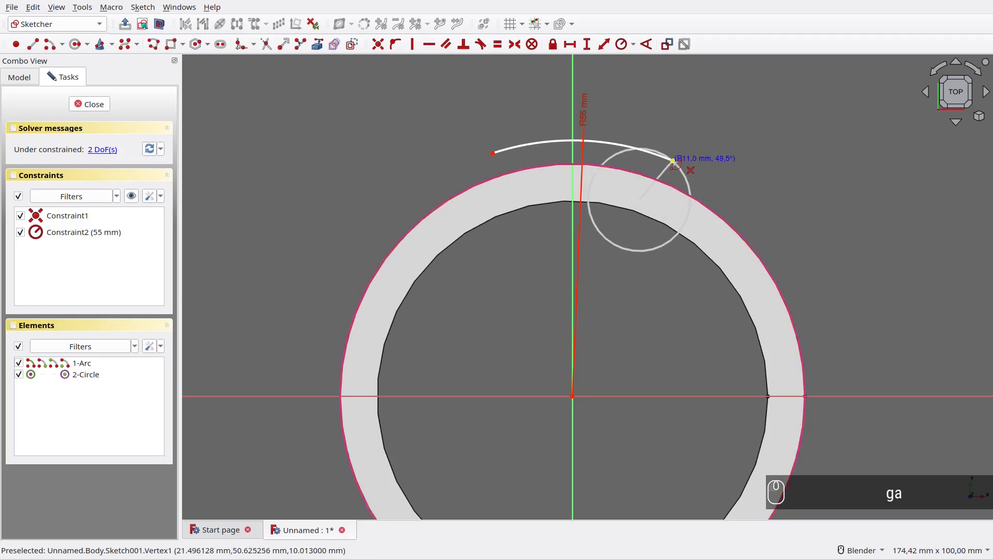
pyautogui.click(672, 161)
pyautogui.click(690, 196)
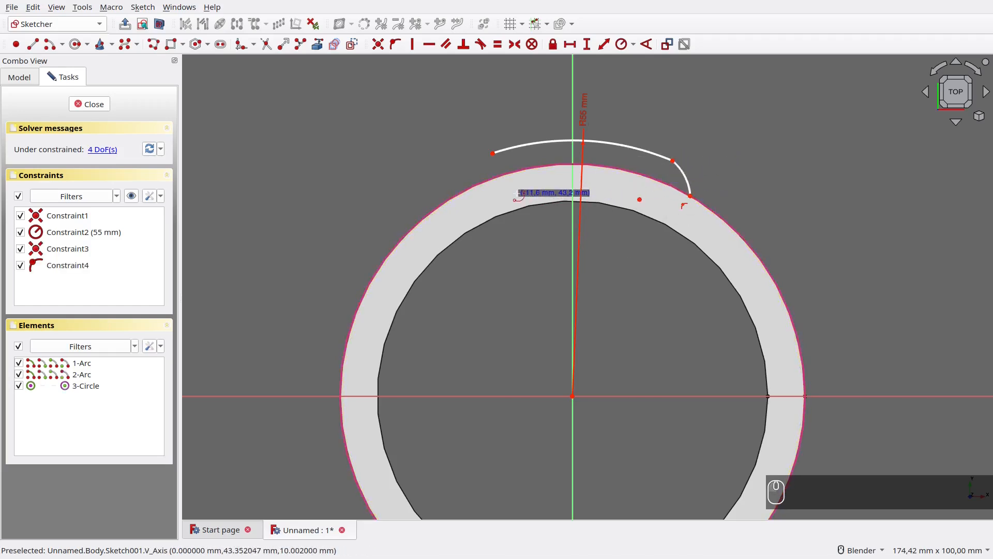
pyautogui.click(503, 197)
pyautogui.click(493, 153)
pyautogui.click(457, 195)
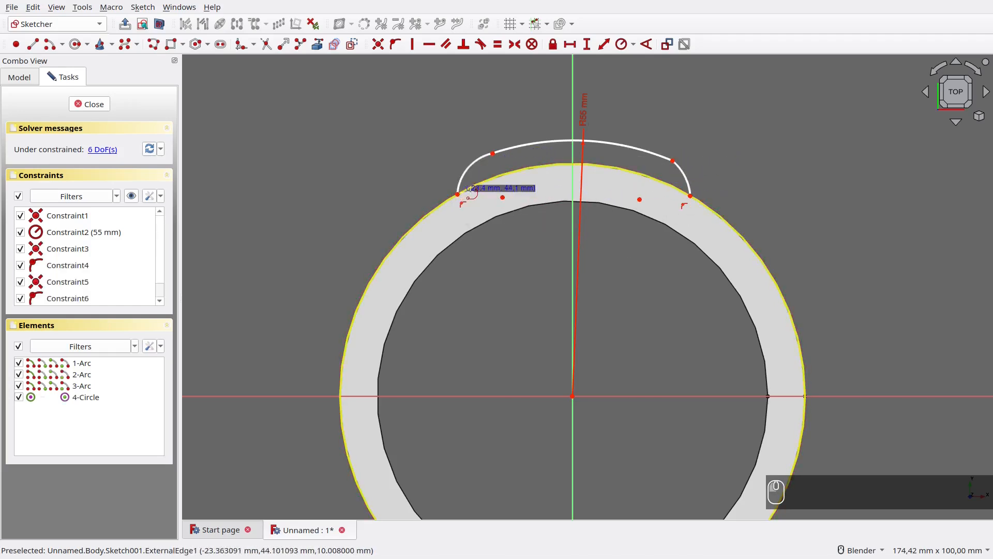
# Make both side arcs tangent to the 55 mm arc.
pyautogui.click(464, 179)
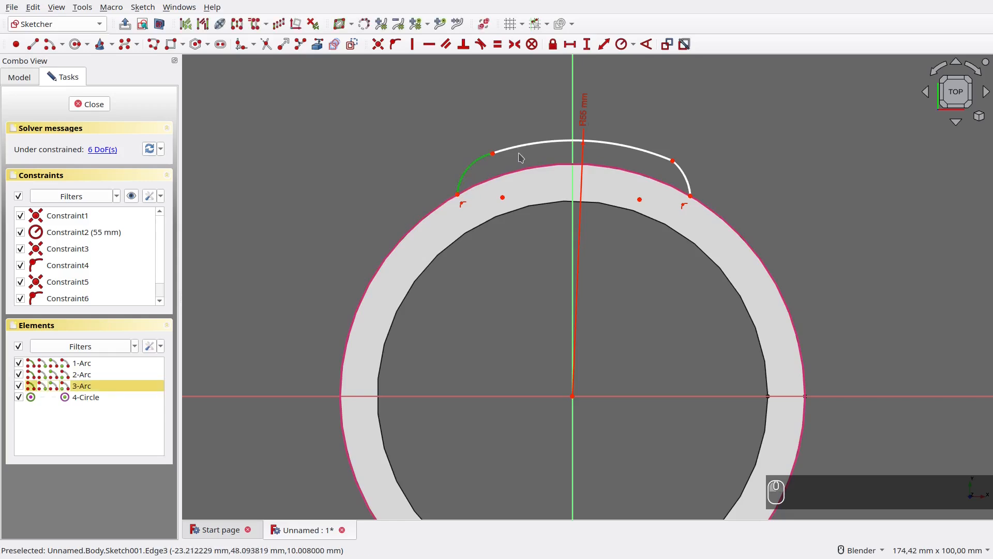
pyautogui.click(520, 150)
pyautogui.press('t')
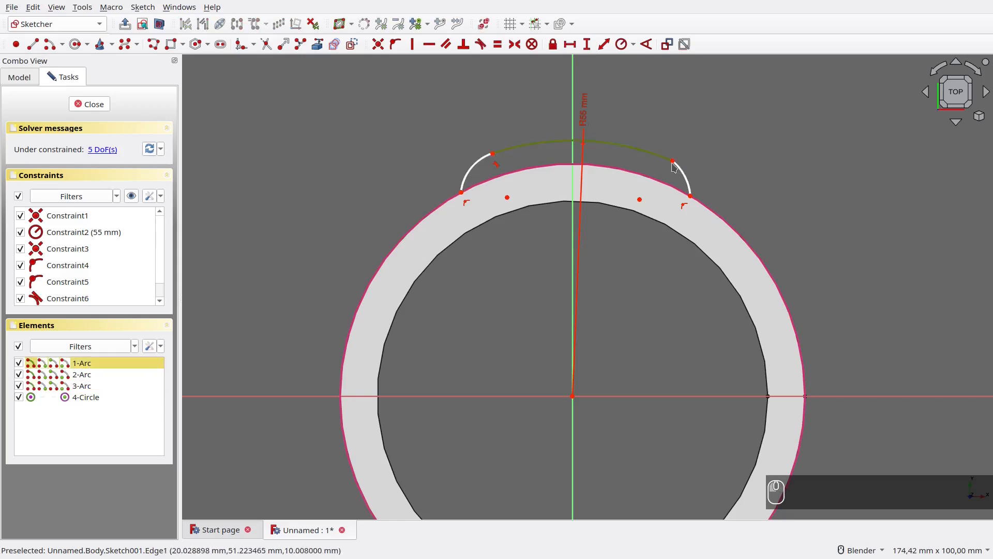
pyautogui.click(682, 177)
pyautogui.click(658, 152)
pyautogui.press('t')
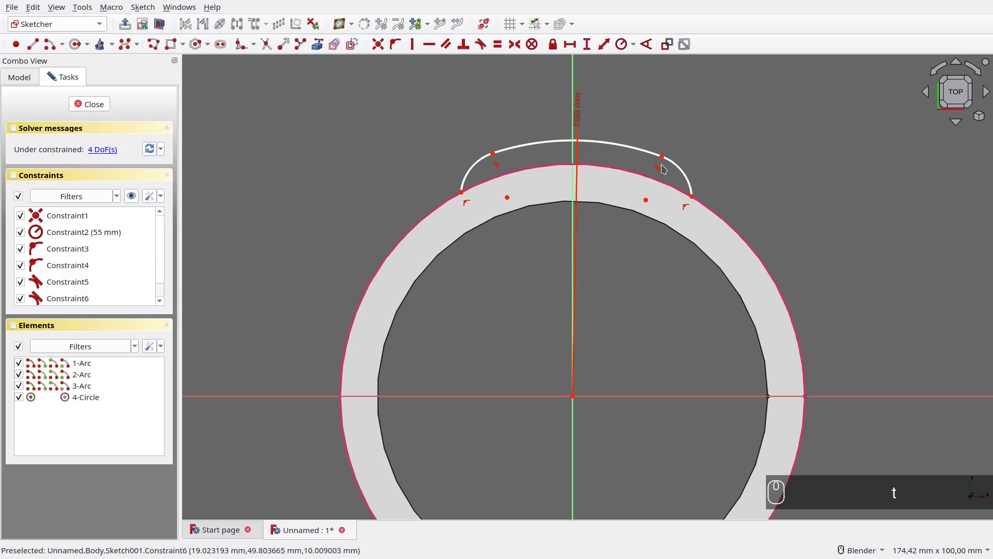
# Constrain the two side arcs to equal radii.
pyautogui.click(680, 173)
pyautogui.click(474, 172)
pyautogui.press('e')
# Close the profile with a horizontal line joining the lower ends of the two side arcs.
pyautogui.press('l')
pyautogui.click(461, 192)
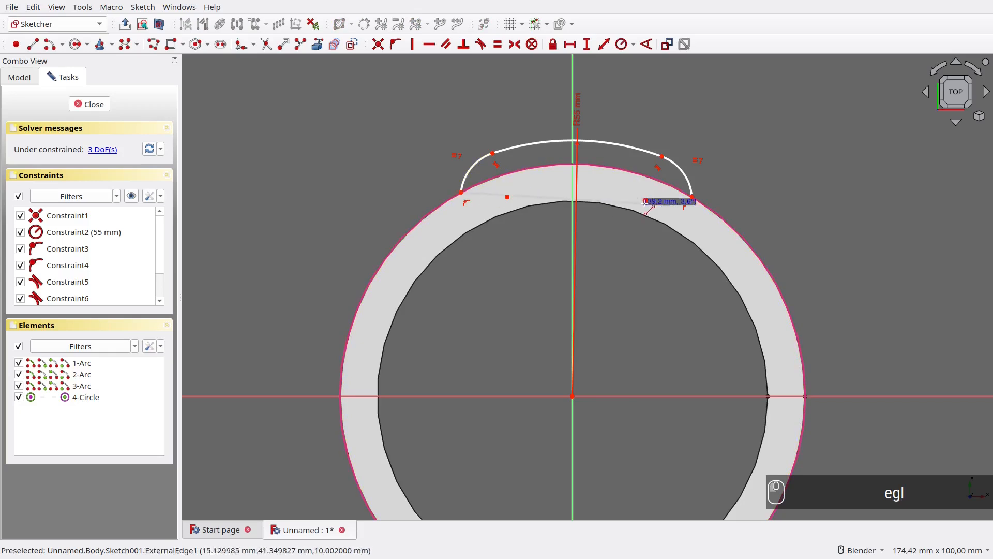
pyautogui.click(694, 197)
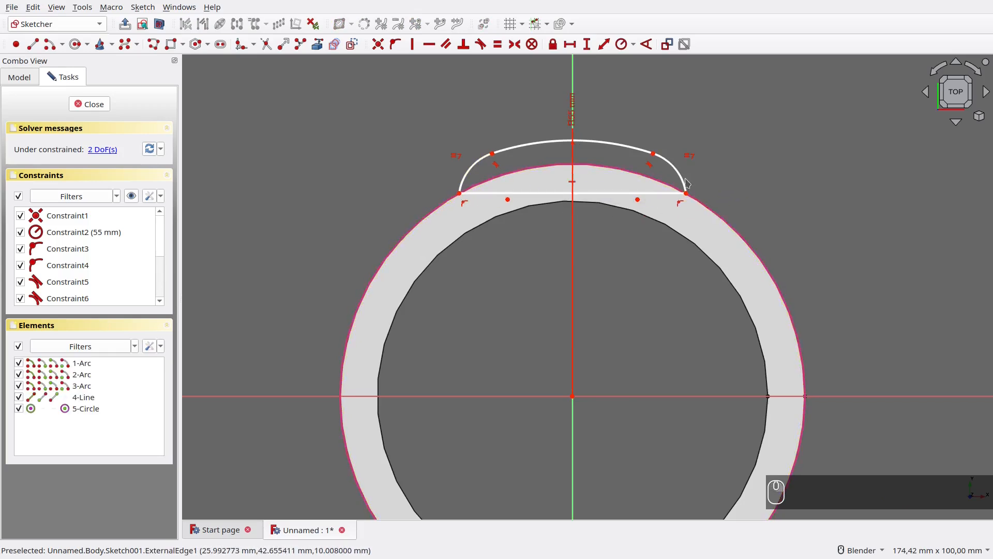
# Set the side arc's radius to 8 mm and the horizontal closing line's length to 46 mm.
pyautogui.click(480, 165)
pyautogui.write('r8')
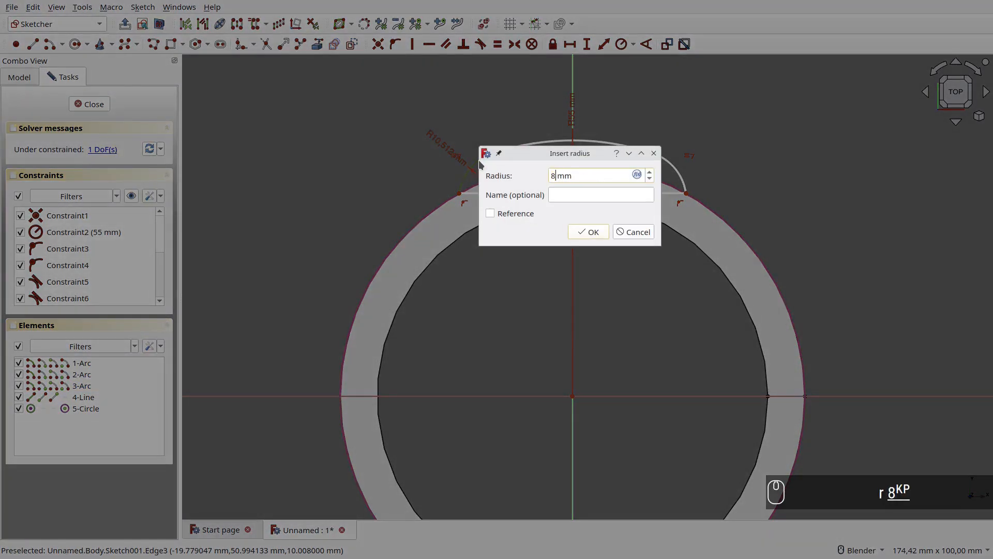
pyautogui.press('Return')
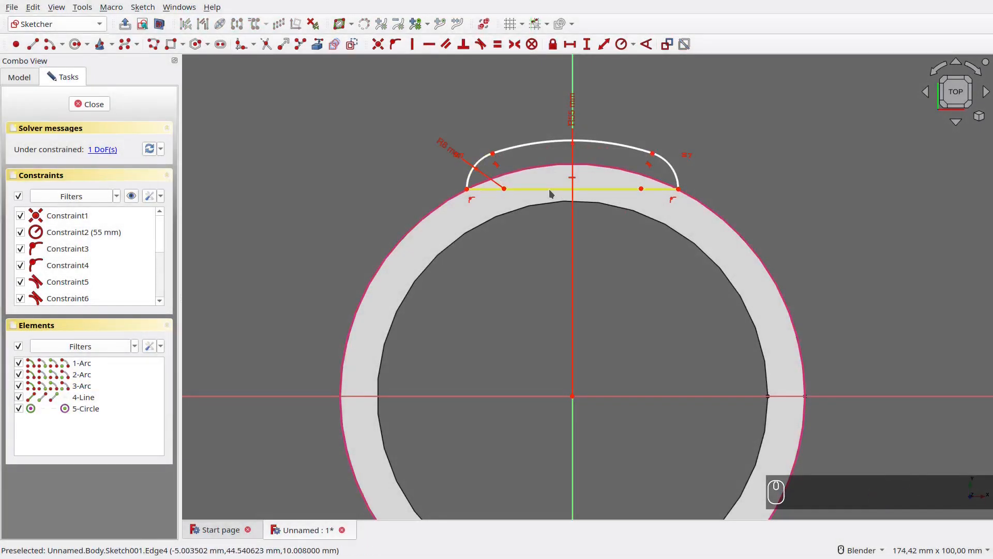
pyautogui.click(549, 190)
pyautogui.write('l45')
pyautogui.press('Return')
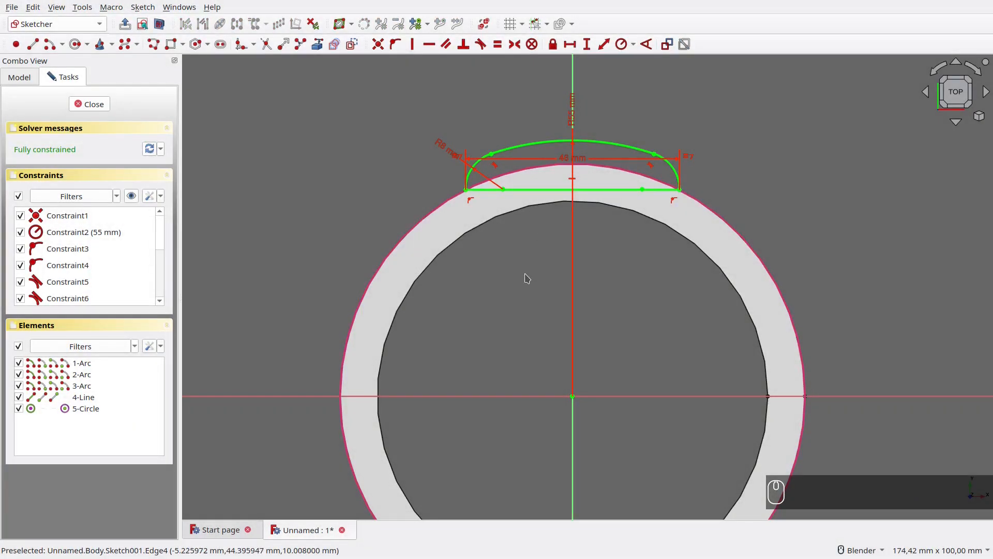
# Close the tab profile sketch and rename it as b-holder-sketch.
pyautogui.click(84, 103)
pyautogui.press('F2')
pyautogui.write('b-holder-sketch')
pyautogui.press('Return')
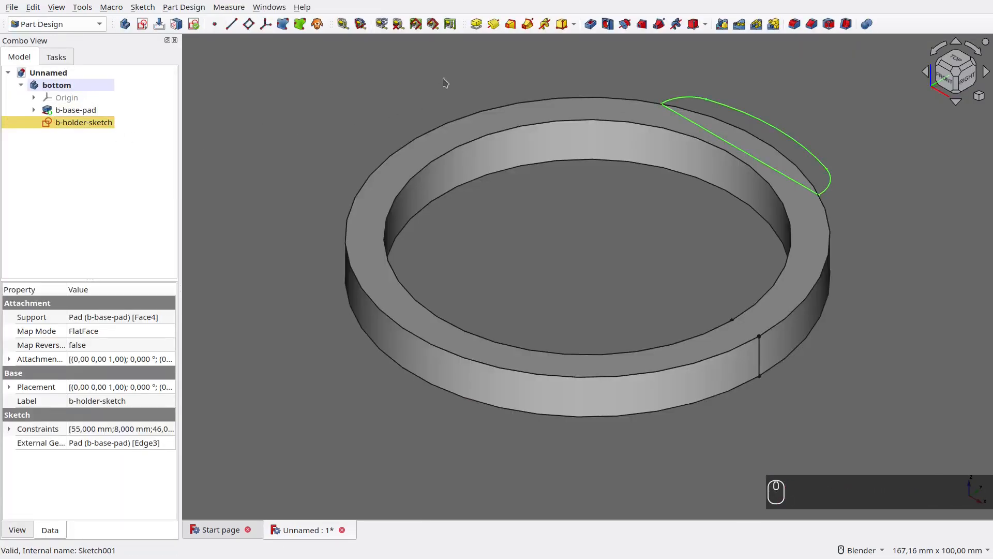
# Pad the tab profile 10 mm in the reversed direction and rename the pad as b-holder-pad.
pyautogui.click(476, 24)
pyautogui.moveTo(671, 162); pyautogui.dragTo(714, 306, button='middle')
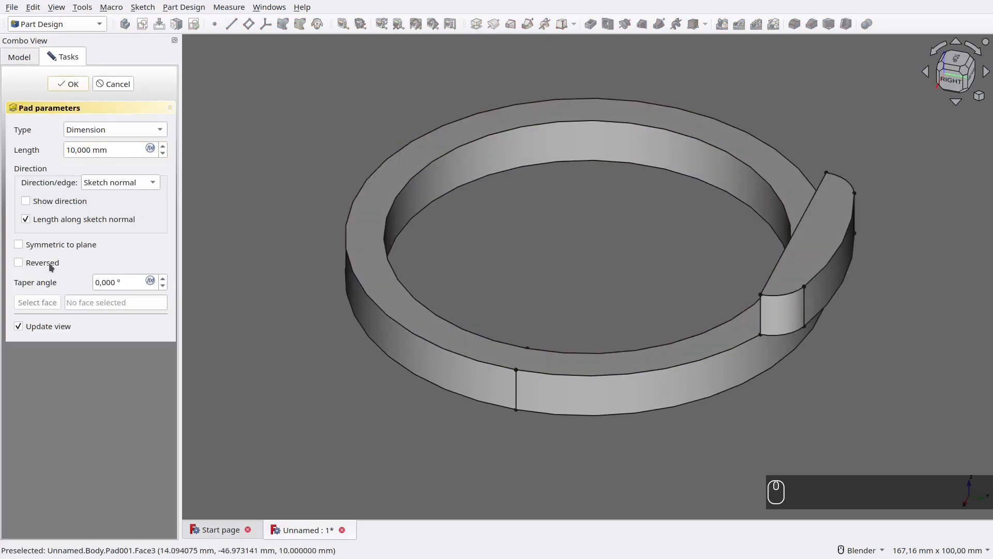
pyautogui.click(18, 263)
pyautogui.click(73, 84)
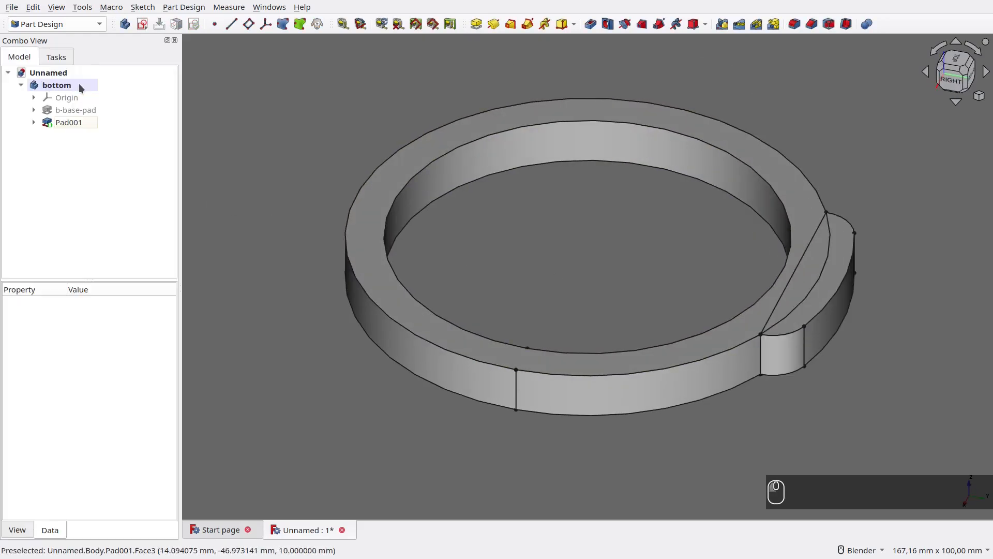
pyautogui.write('b-holder-pad')
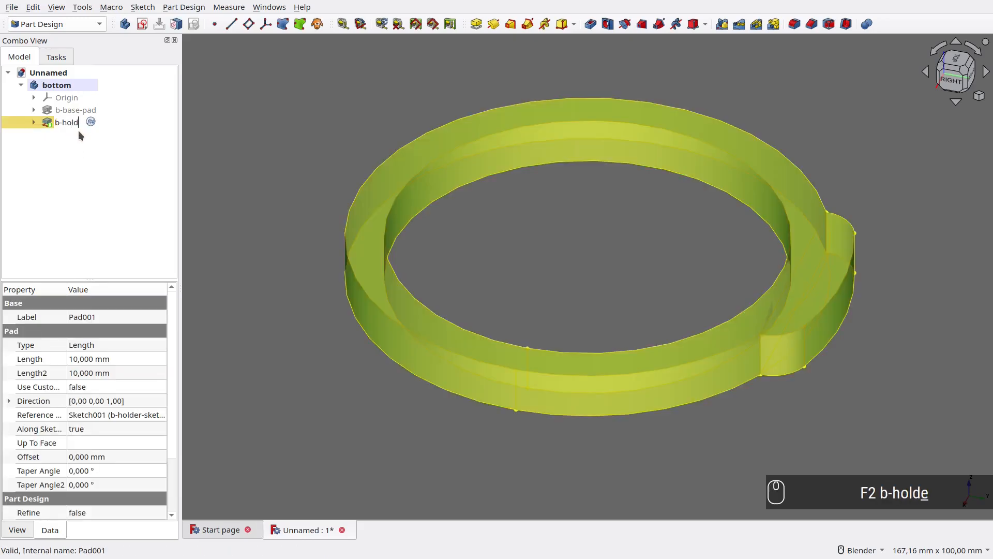
pyautogui.press('Return')
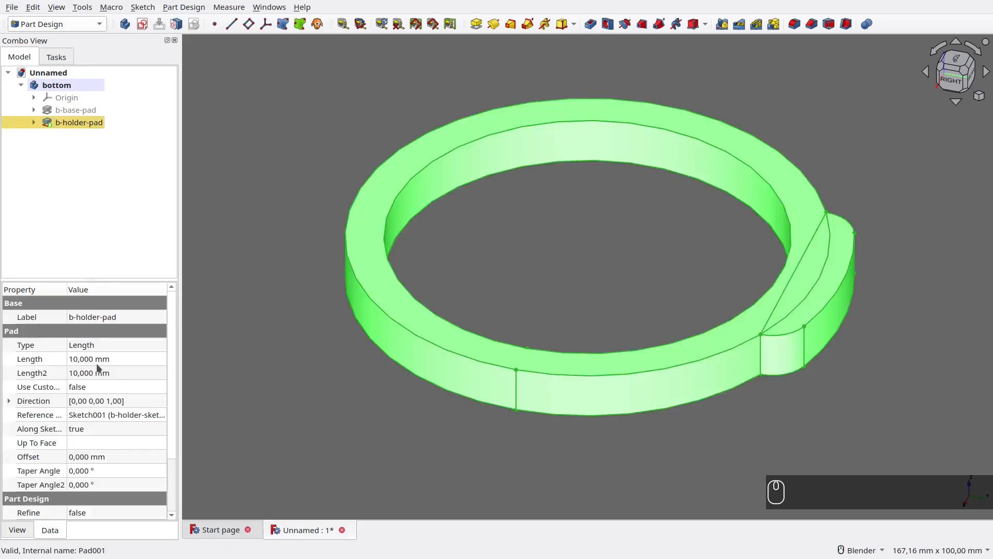
# Set the Refine property of b-holder-pad to true.
pyautogui.click(88, 513)
pyautogui.click(89, 513)
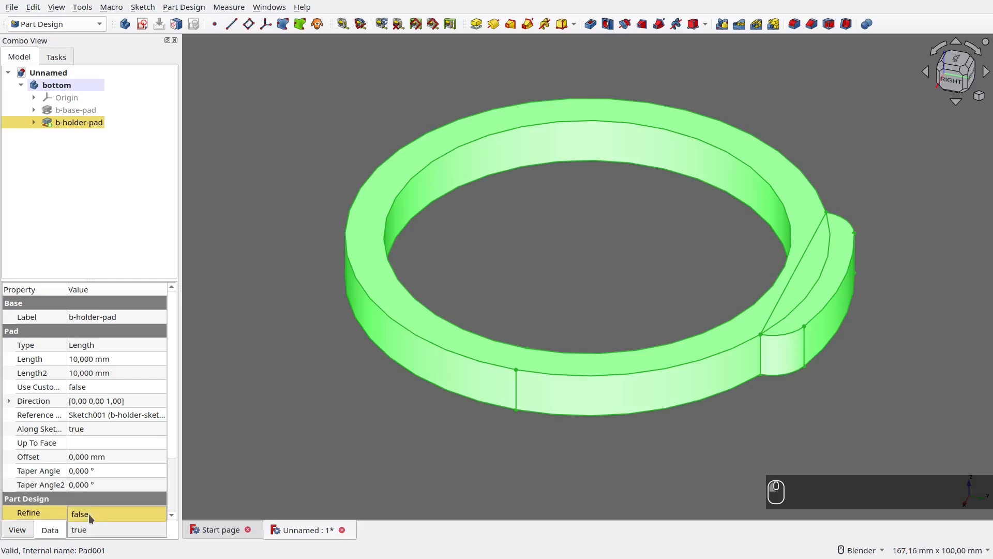
pyautogui.click(93, 531)
pyautogui.click(274, 407)
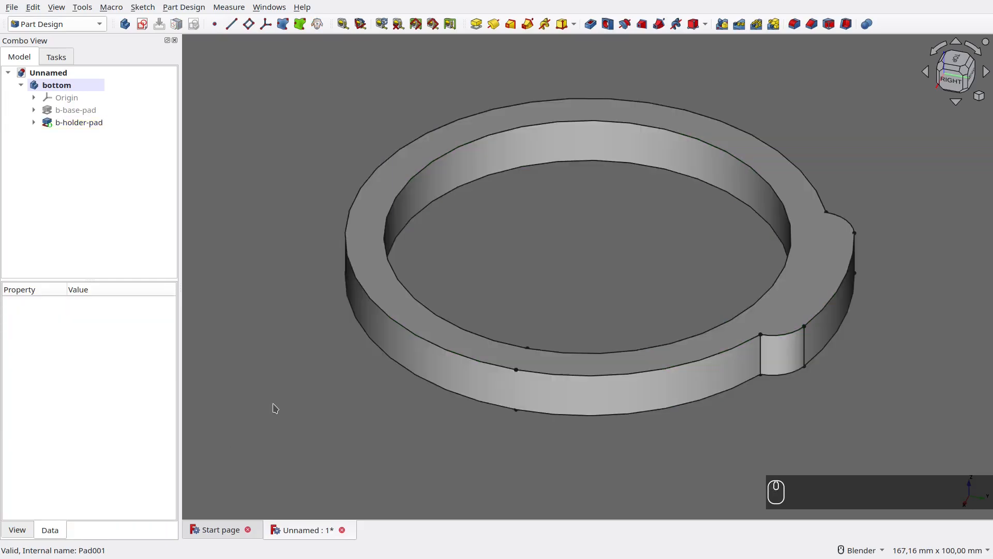
# Start a sketch on the ring's top face and draw a circle of about 47 mm radius centred on the origin.
pyautogui.click(825, 275)
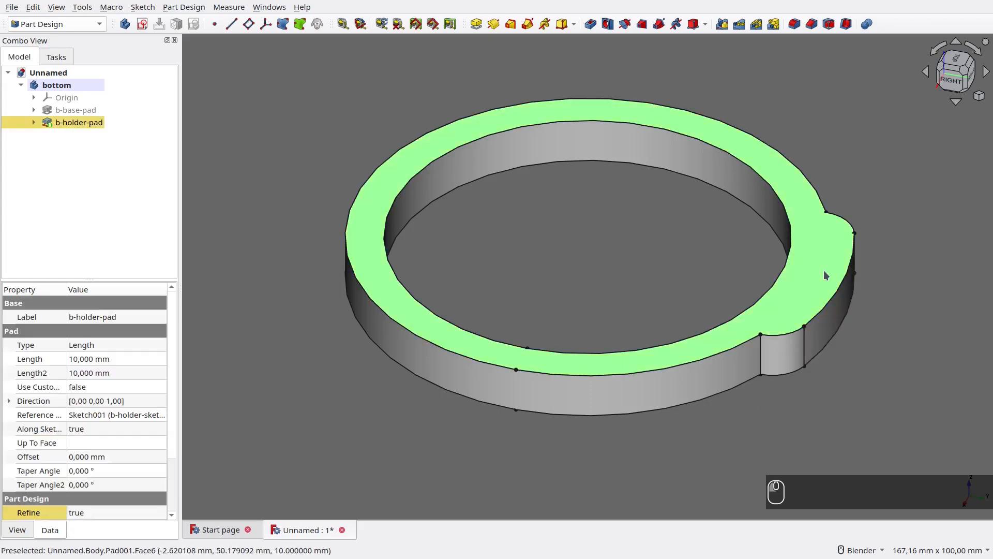
pyautogui.click(141, 24)
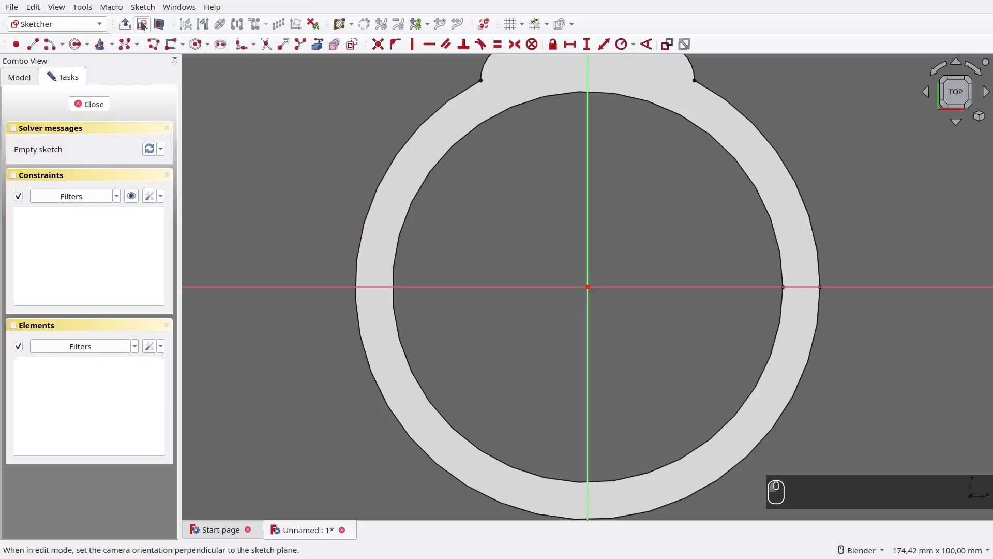
pyautogui.keyDown('shift'); pyautogui.moveTo(503, 173); pyautogui.dragTo(503, 232, button='middle'); pyautogui.keyUp('shift')
pyautogui.press('g')
pyautogui.press('c')
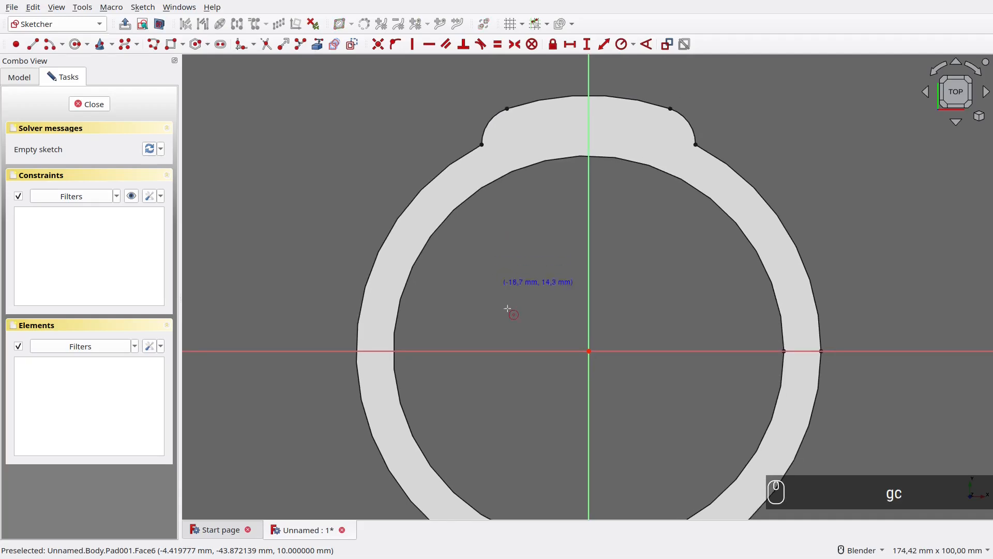
pyautogui.click(589, 352)
pyautogui.click(532, 138)
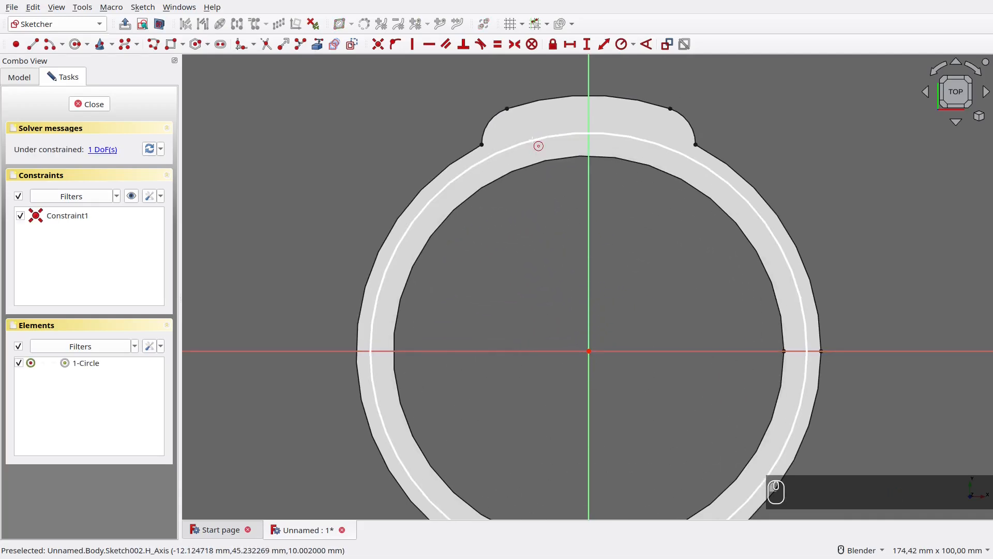
# Set the origin-centred circle's radius to 49 mm and convert it to construction geometry.
pyautogui.click(530, 138)
pyautogui.write('r49')
pyautogui.press('Return')
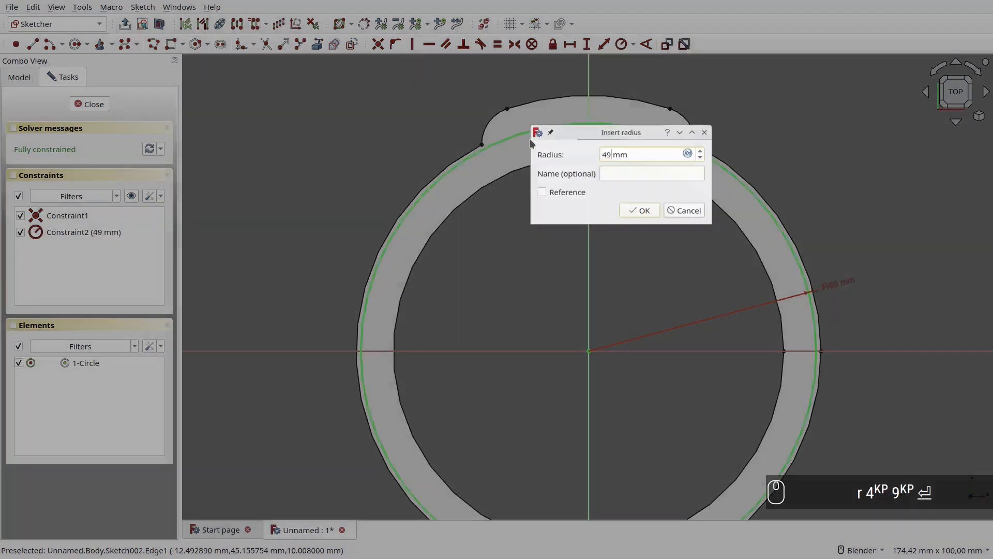
pyautogui.press('g')
pyautogui.press('n')
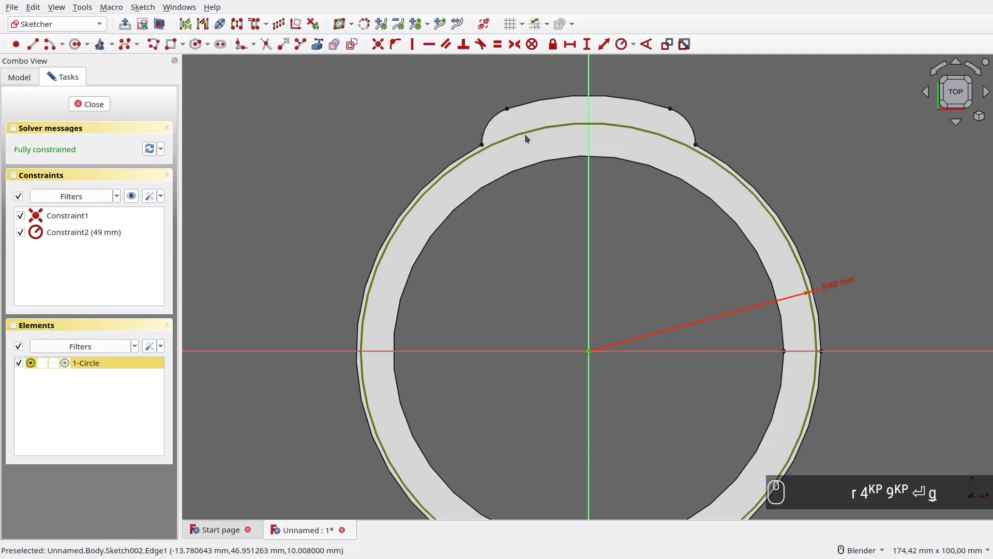
# Draw a circle of about 3.2 mm radius centred on the construction circle, just beside the vertical axis in the tab.
pyautogui.scroll(5, 586, 98)
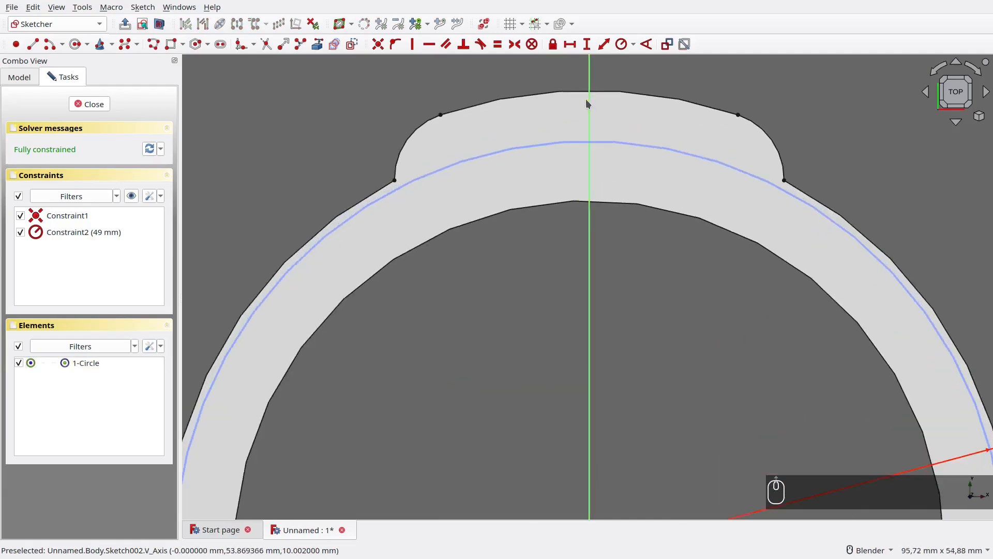
pyautogui.press('g')
pyautogui.press('c')
pyautogui.click(561, 151)
pyautogui.click(558, 117)
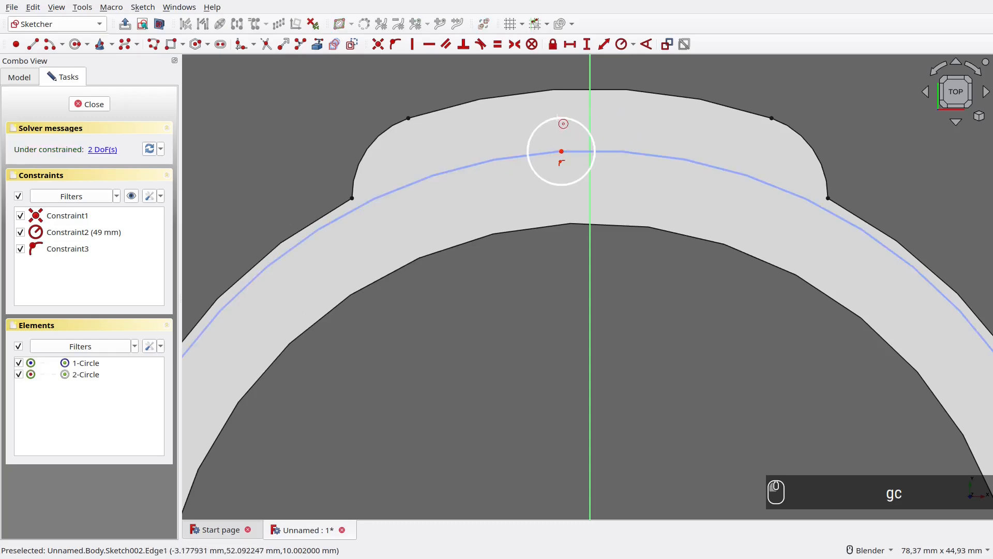
# Set the small circle's radius to 2 mm and constrain its centre to the vertical axis.
pyautogui.click(558, 117)
pyautogui.write('r2')
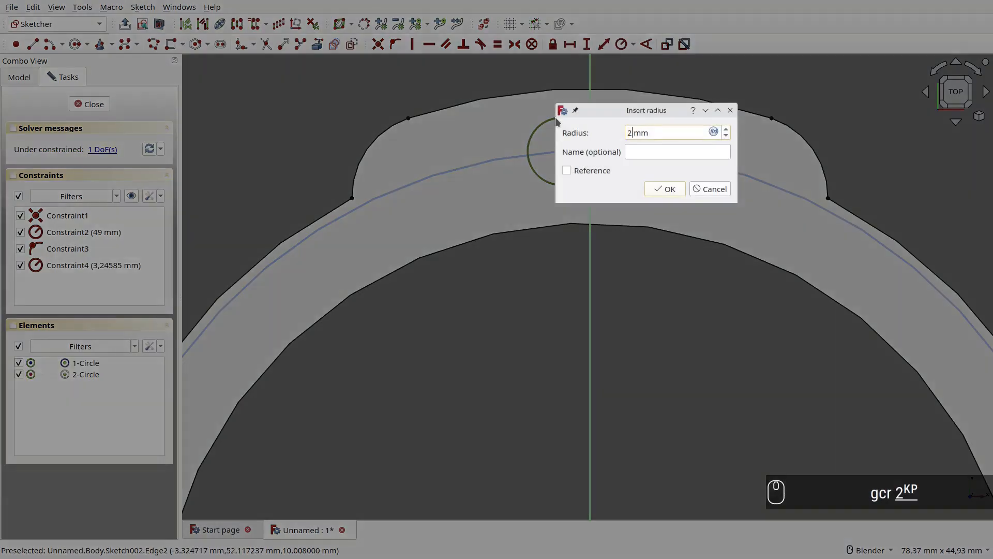
pyautogui.press('Return')
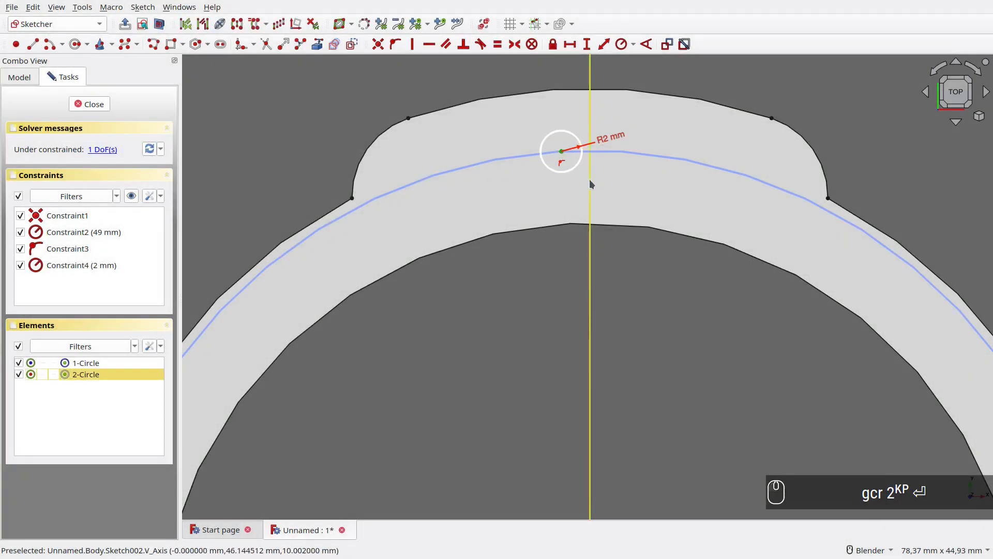
pyautogui.click(591, 184)
pyautogui.press('o')
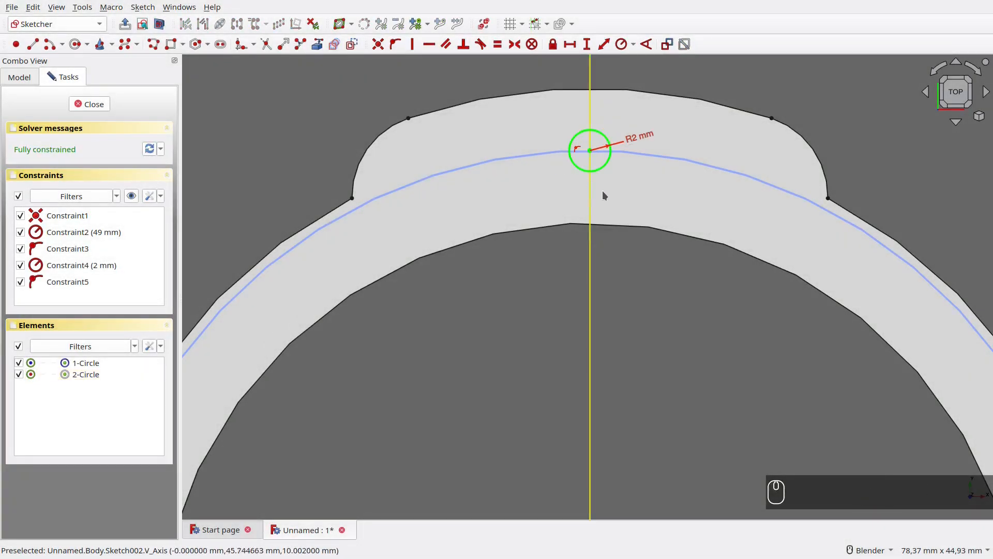
# Draw a slot about 8 mm between centres to the right of the small circle, with both centres on the construction circle.
pyautogui.press('g')
pyautogui.press('s')
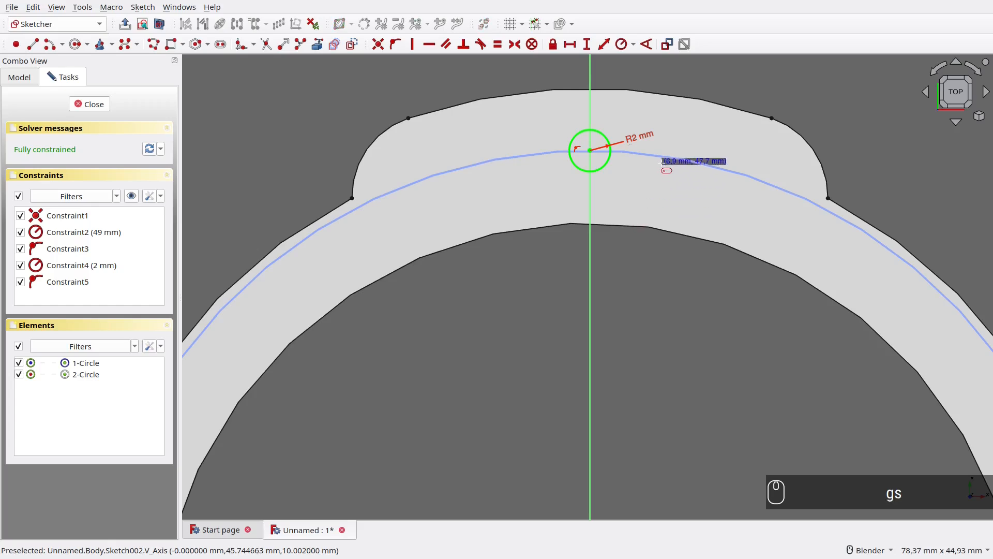
pyautogui.click(659, 155)
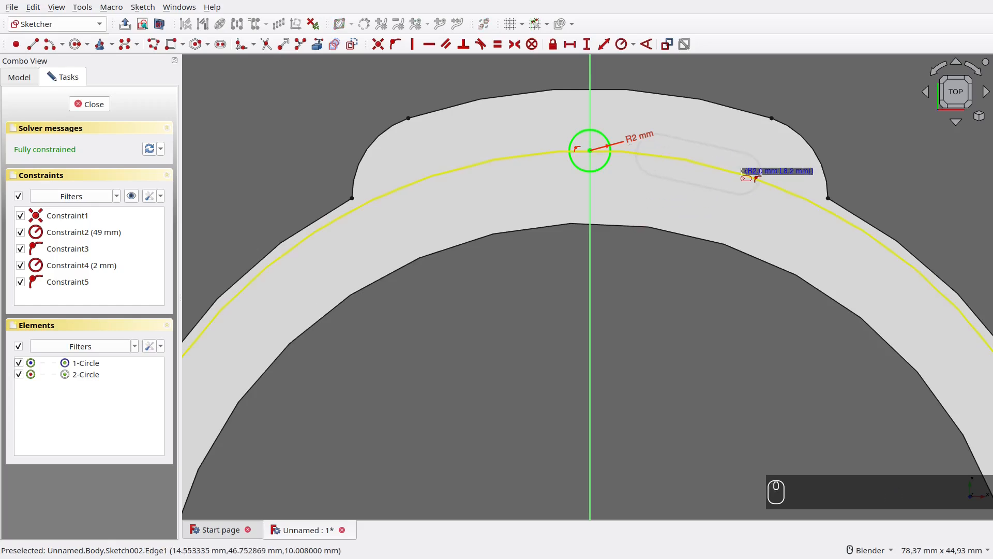
pyautogui.click(743, 172)
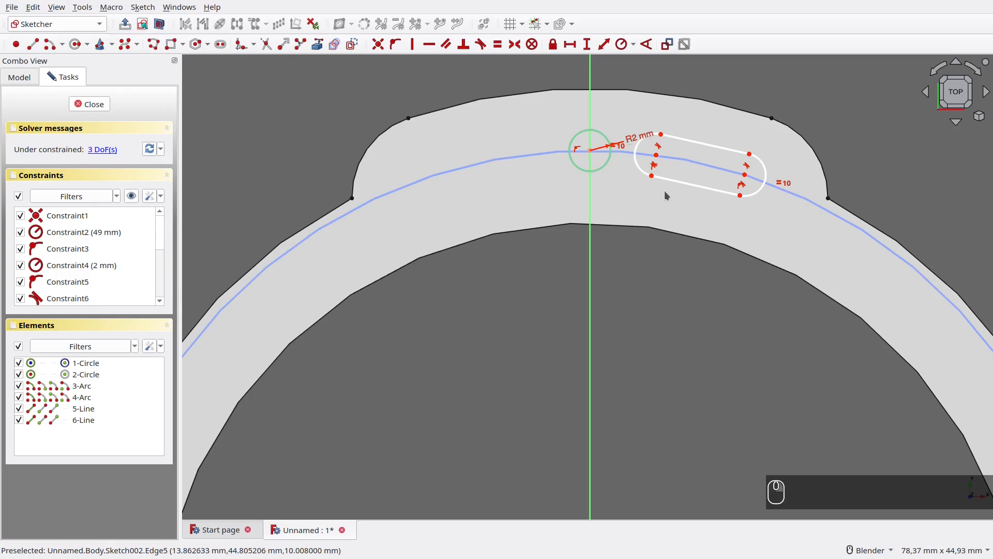
# Set the right slot's end radius to 2.5 mm and its straight side length to 5 mm.
pyautogui.click(757, 195)
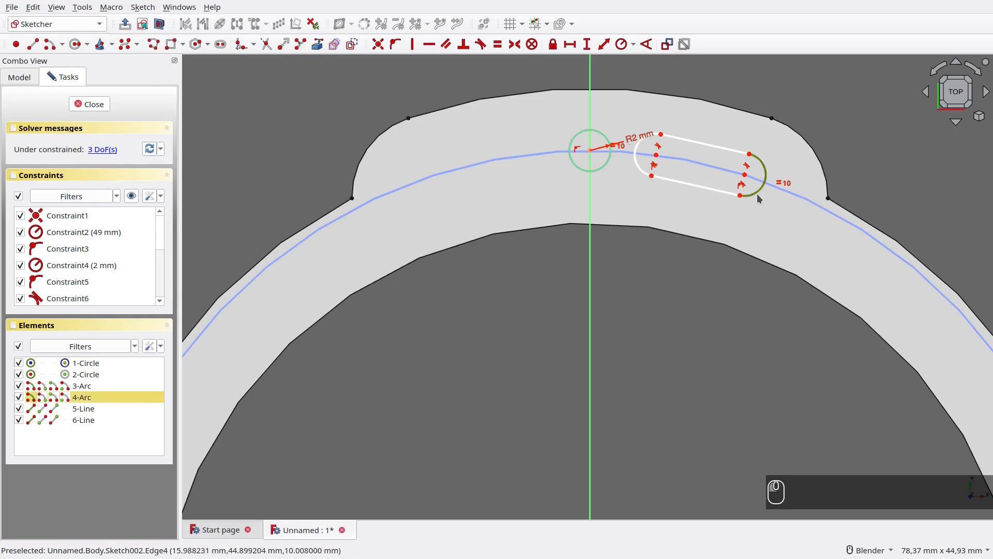
pyautogui.press('k')
pyautogui.press('r')
pyautogui.write('2,5')
pyautogui.press('Return')
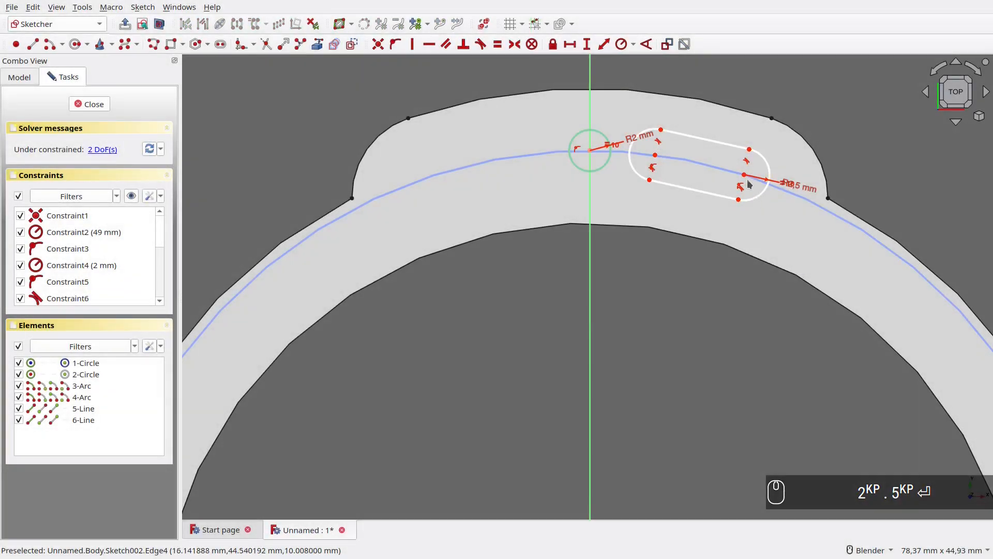
pyautogui.click(710, 196)
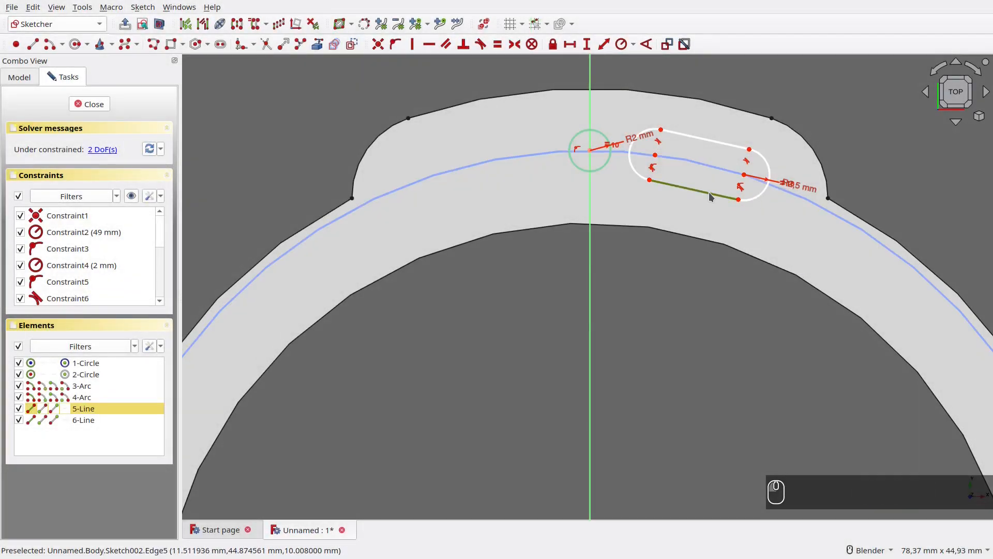
pyautogui.write('d5')
pyautogui.press('Return')
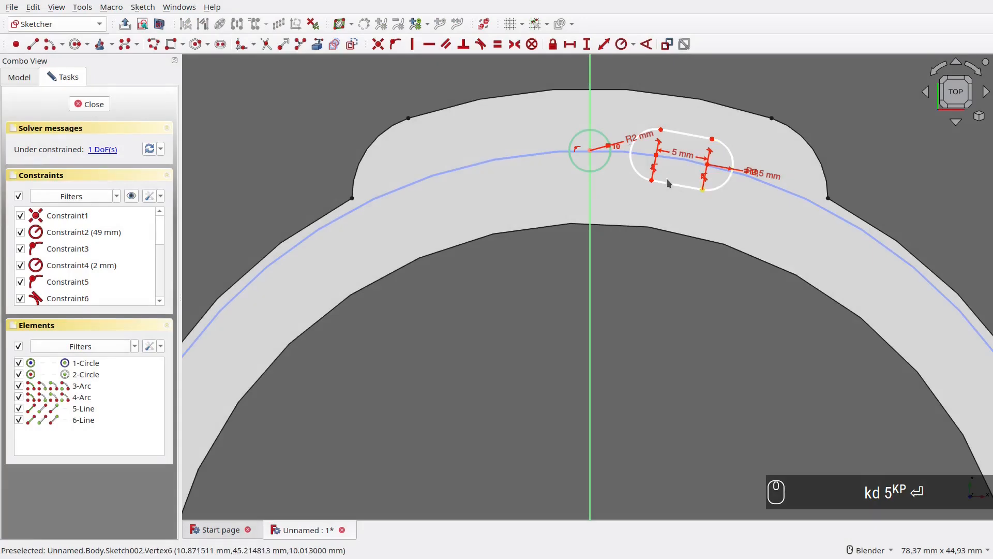
# Set the distance between the right slot's inner centre and the small circle's centre to 8.5 mm.
pyautogui.click(656, 154)
pyautogui.click(591, 151)
pyautogui.write('kd8,5')
pyautogui.press('Return')
# Draw a second slot to the left of the small circle, with both centres on the construction circle.
pyautogui.press('g')
pyautogui.press('s')
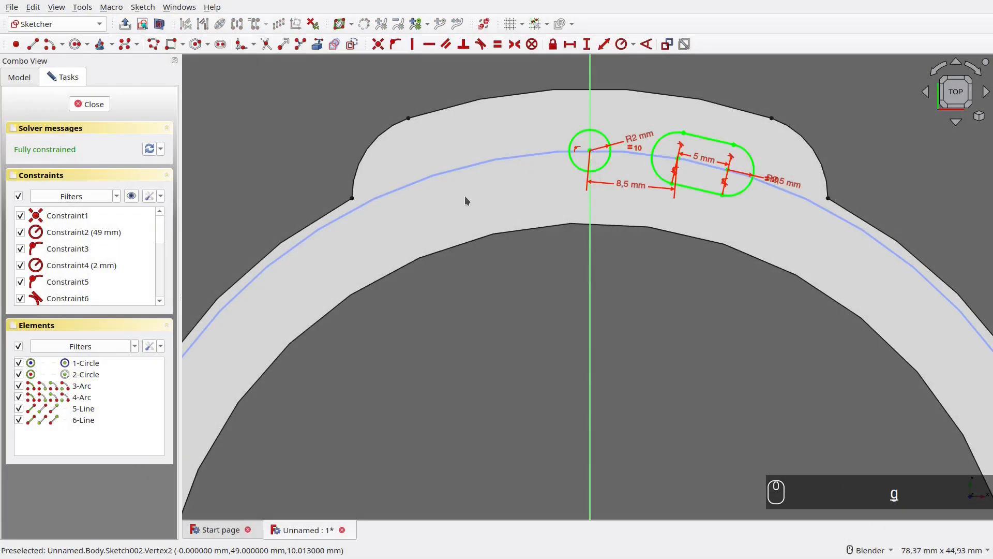
pyautogui.click(510, 155)
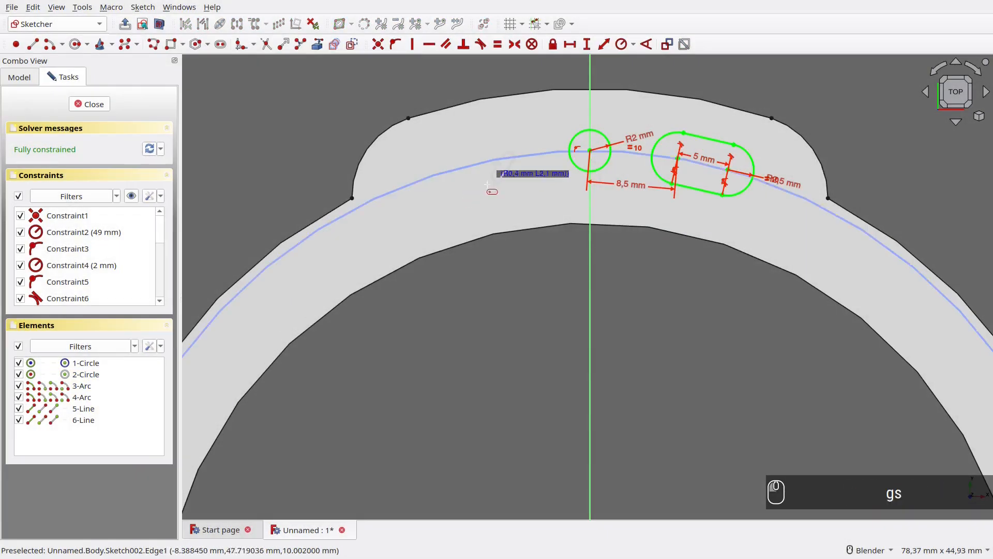
pyautogui.click(414, 183)
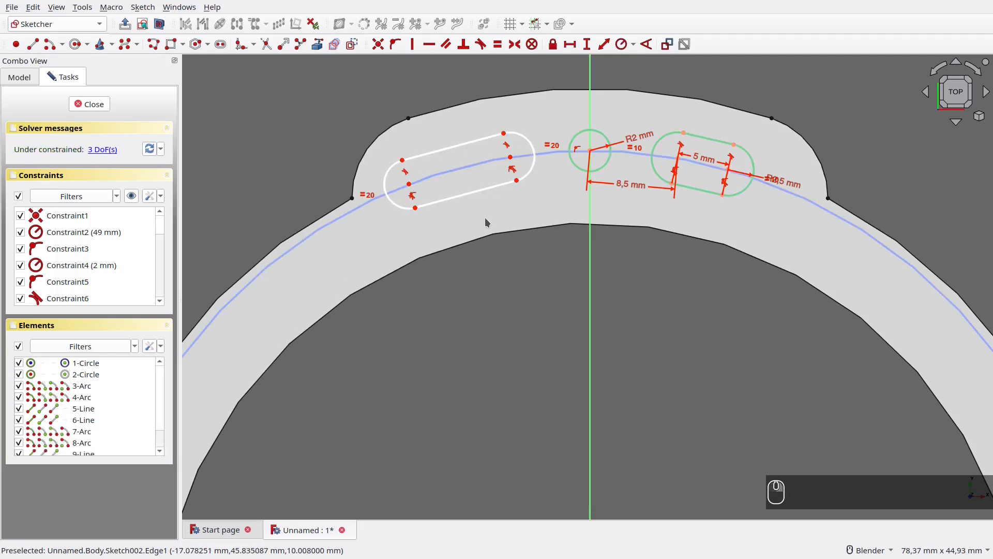
# Constrain the left slot's straight side and end radius to equal those of the right slot.
pyautogui.click(475, 198)
pyautogui.click(693, 188)
pyautogui.press('e')
pyautogui.click(418, 170)
pyautogui.click(666, 181)
pyautogui.press('e')
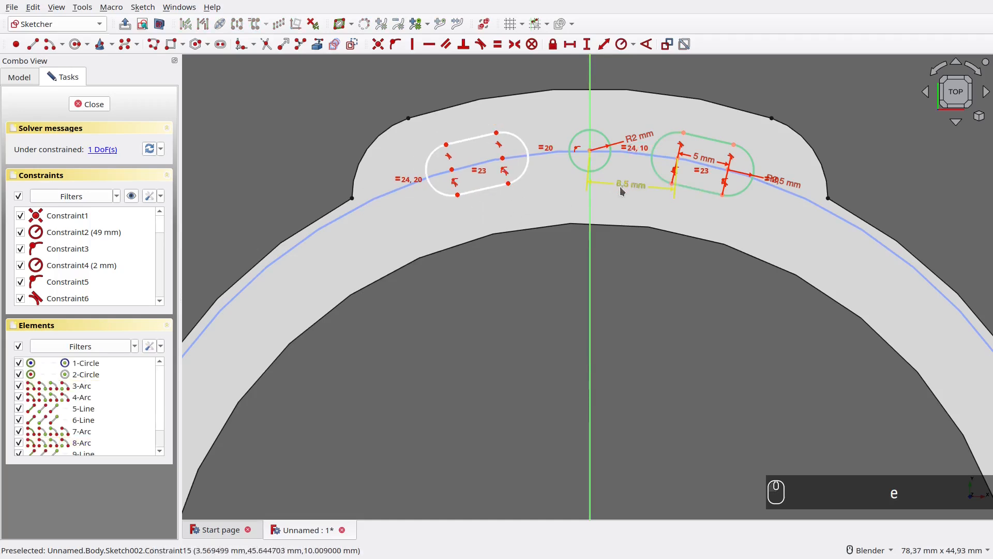
# Make the inner centres of the two slots symmetric about the vertical axis and delete the redundant constraint.
pyautogui.click(503, 158)
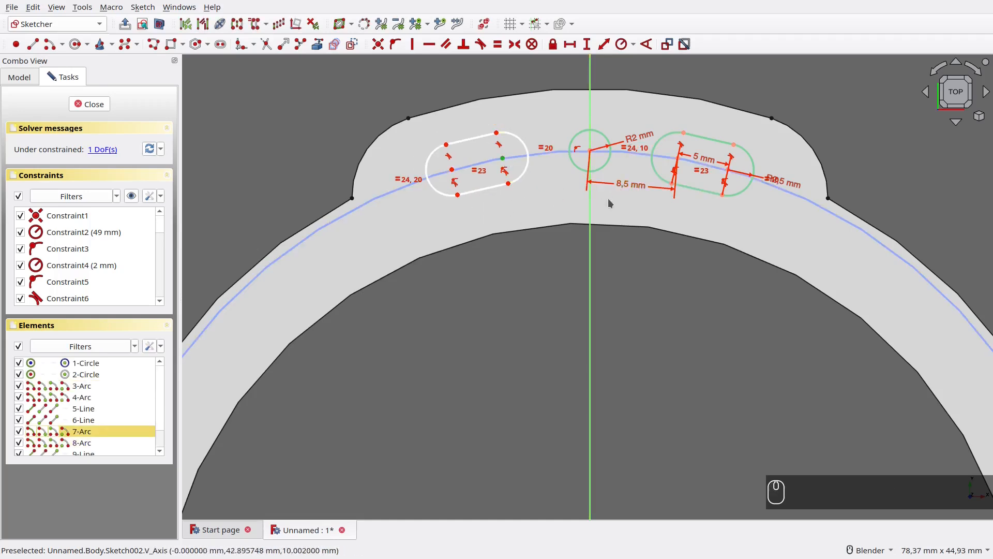
pyautogui.click(678, 159)
pyautogui.click(590, 215)
pyautogui.press('s')
pyautogui.click(108, 151)
pyautogui.press('Delete')
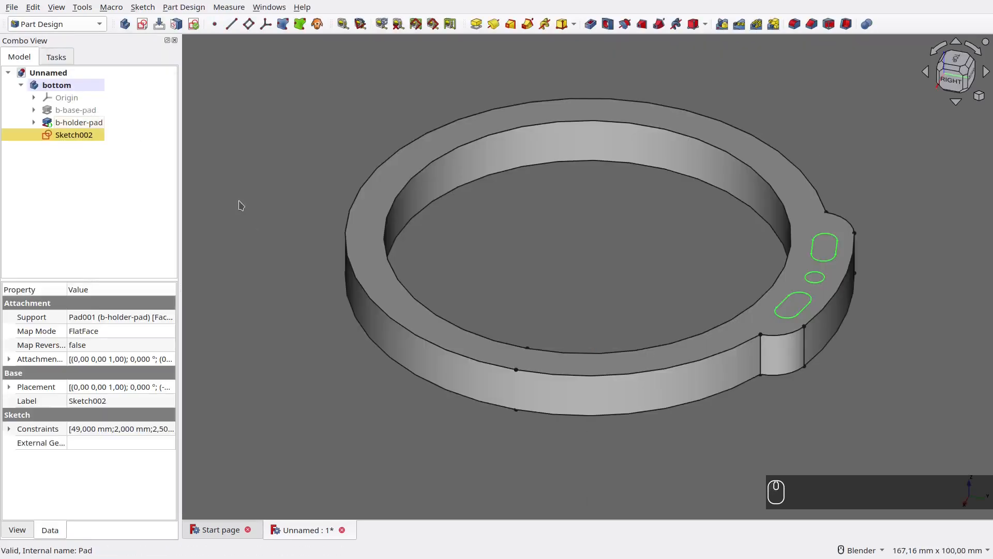
# Rename the sketch containing the small circle and two slots as b-holder-bore-sketch.
pyautogui.moveTo(254, 220); pyautogui.dragTo(345, 248, button='middle')
pyautogui.press('F2')
pyautogui.write('b-holder-bore-sketch')
pyautogui.press('Return')
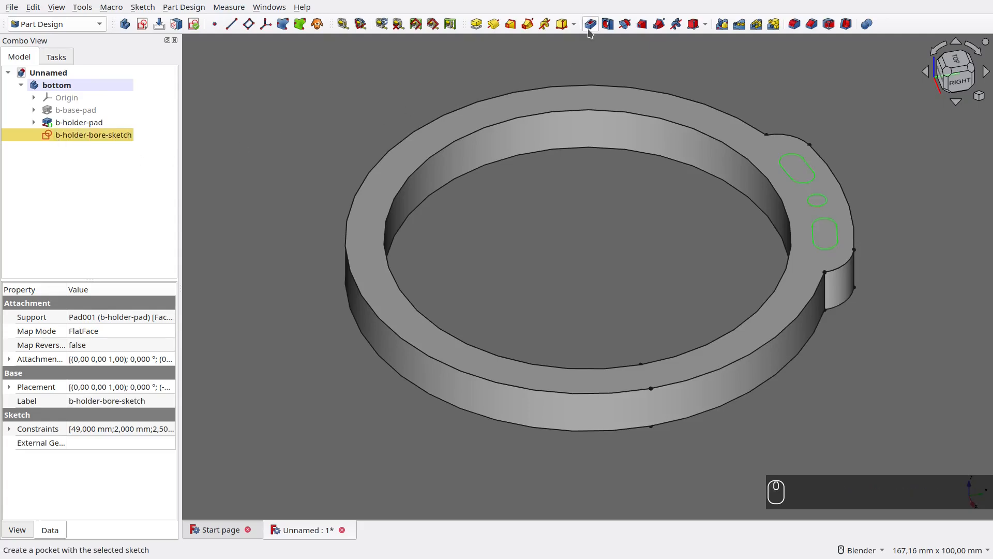
# Pocket the b-holder-bore-sketch through all of the body.
pyautogui.click(591, 24)
pyautogui.click(106, 132)
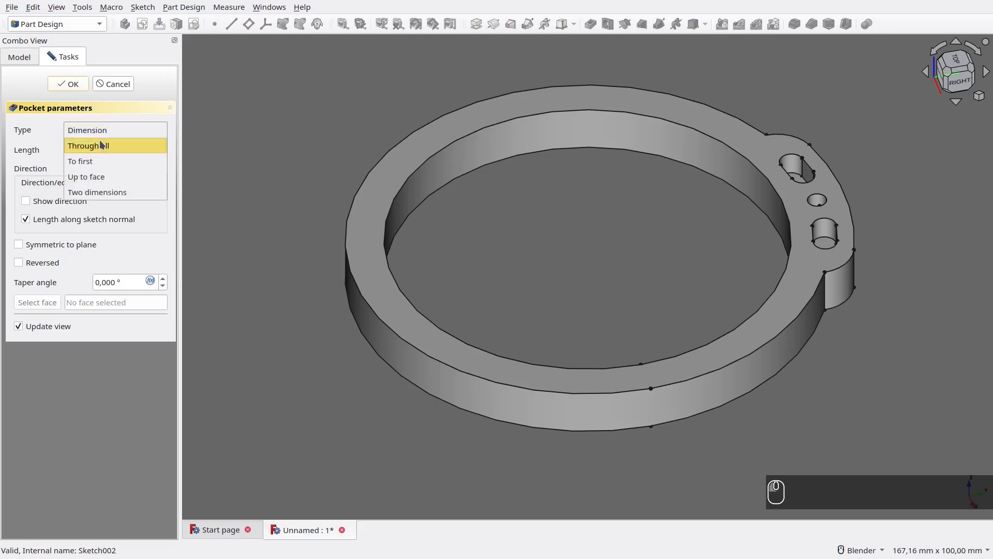
pyautogui.click(101, 146)
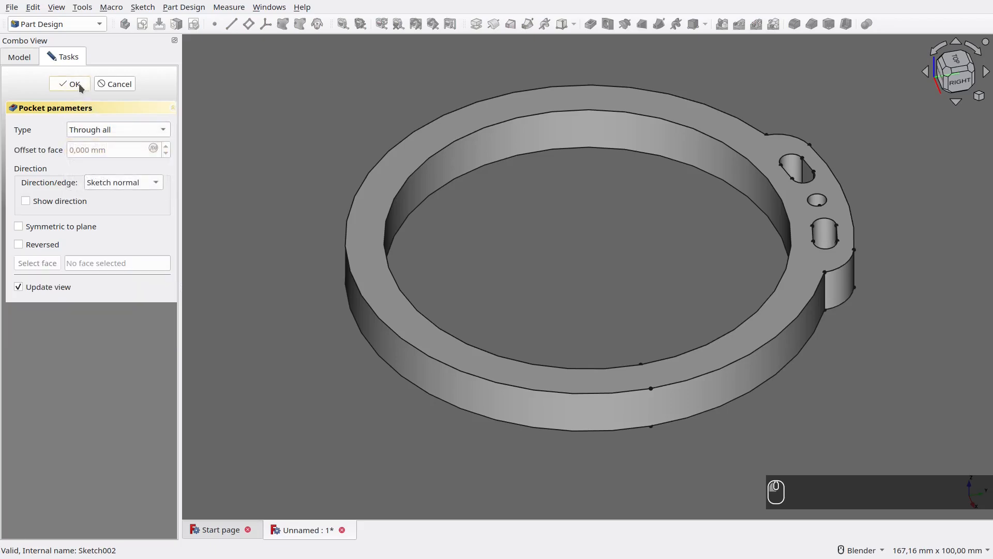
pyautogui.click(70, 84)
# Rename the through-all pocket feature as b-holder-bore.
pyautogui.click(67, 135)
pyautogui.press('F2')
pyautogui.write('b')
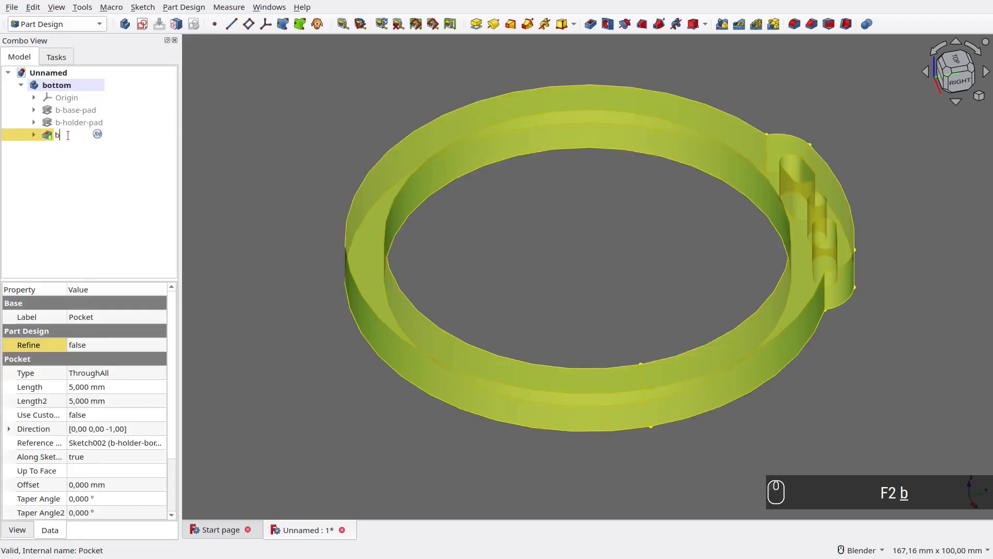
pyautogui.write('-holder-bore')
pyautogui.press('Return')
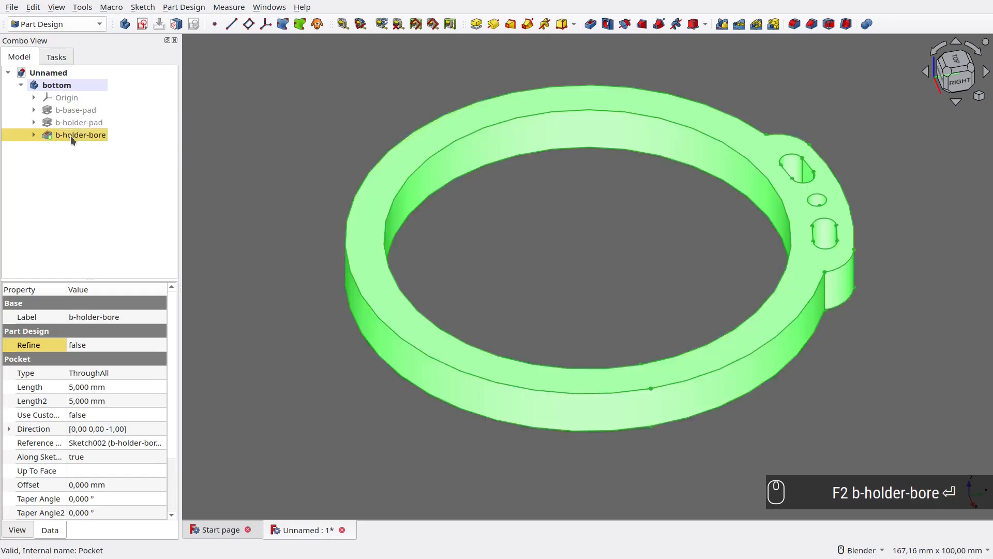
pyautogui.click(251, 154)
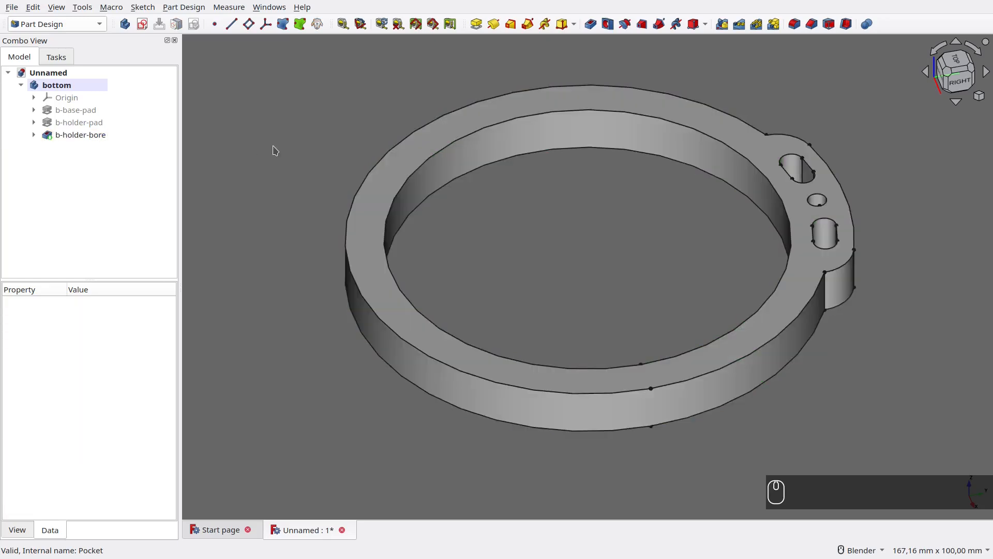
# Start a sketch on the ring's upper face and reference the four end arcs of the two slots as external geometry.
pyautogui.click(381, 171)
pyautogui.click(143, 25)
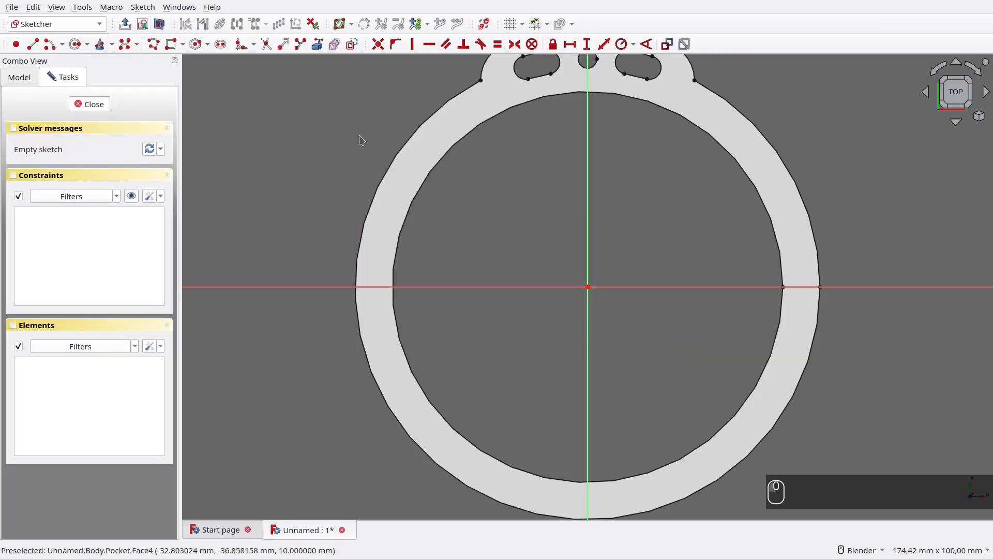
pyautogui.keyDown('shift'); pyautogui.moveTo(544, 161); pyautogui.dragTo(535, 311, button='middle'); pyautogui.keyUp('shift')
pyautogui.scroll(1, 608, 292)
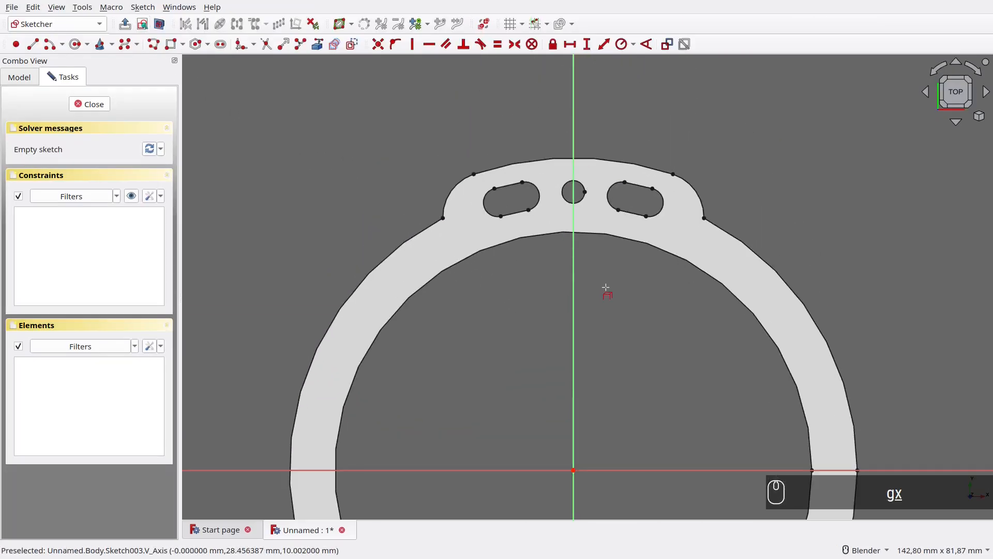
pyautogui.click(535, 207)
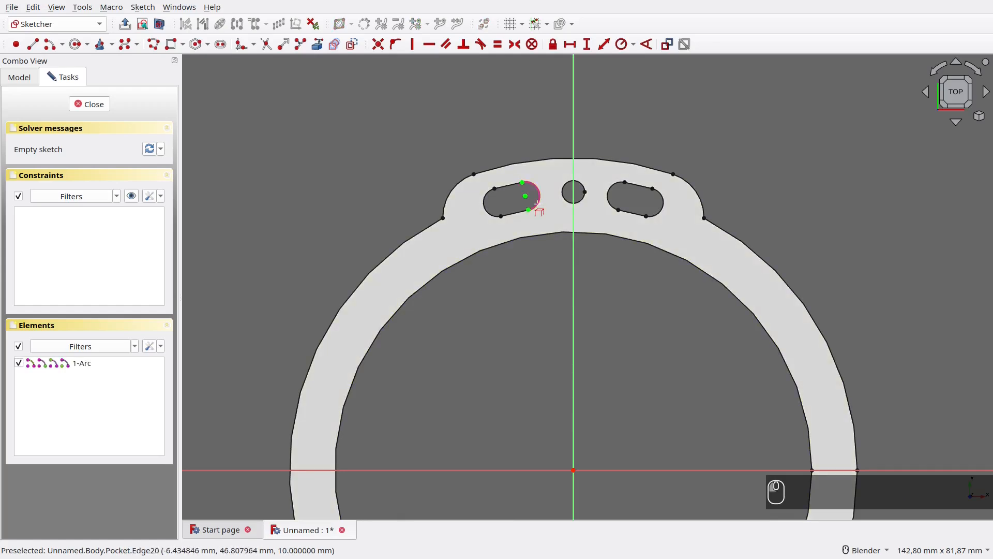
pyautogui.click(485, 203)
pyautogui.click(610, 199)
pyautogui.click(662, 206)
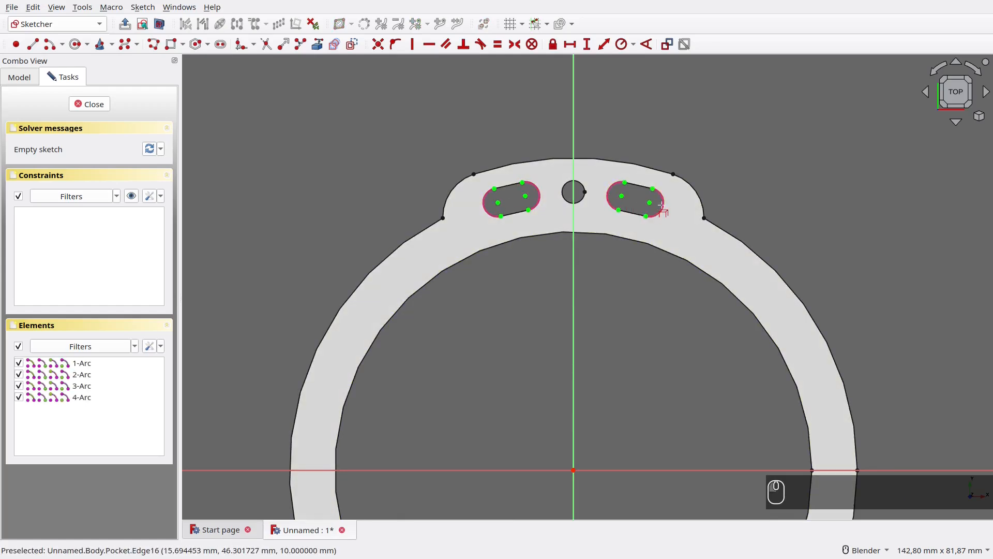
# Draw a slot inside each existing slot, with its end centres on the centres of the referenced arcs.
pyautogui.scroll(2, 665, 205)
pyautogui.press('g')
pyautogui.press('s')
pyautogui.click(640, 202)
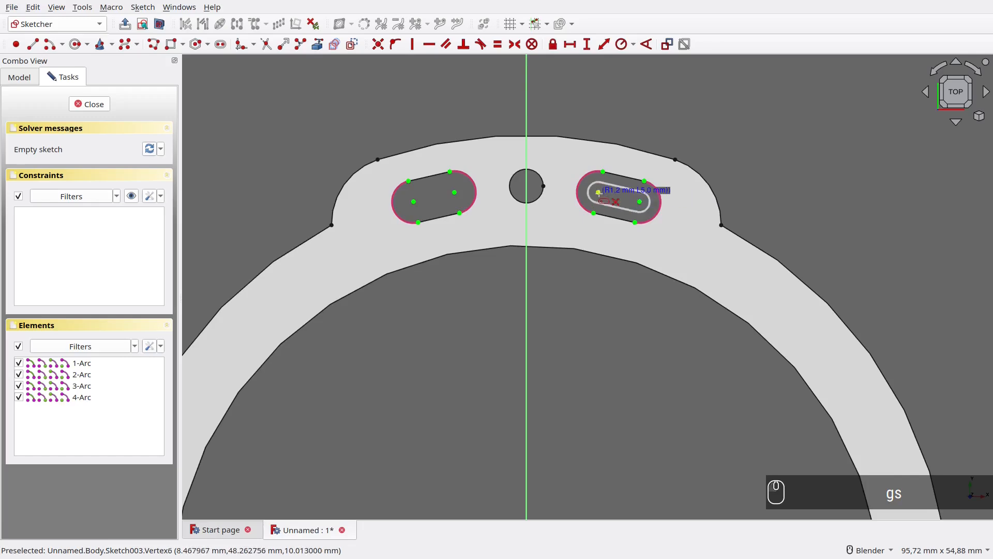
pyautogui.click(598, 192)
pyautogui.click(454, 193)
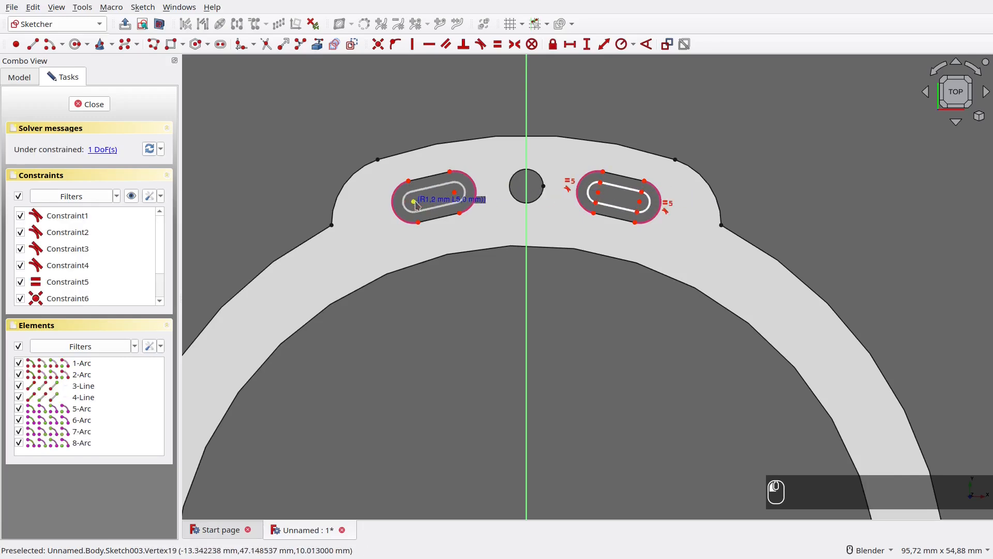
pyautogui.click(414, 201)
pyautogui.rightClick(427, 201)
# Set the left slot's end radius to 4 mm and make the right slot's end radius equal to it.
pyautogui.click(404, 208)
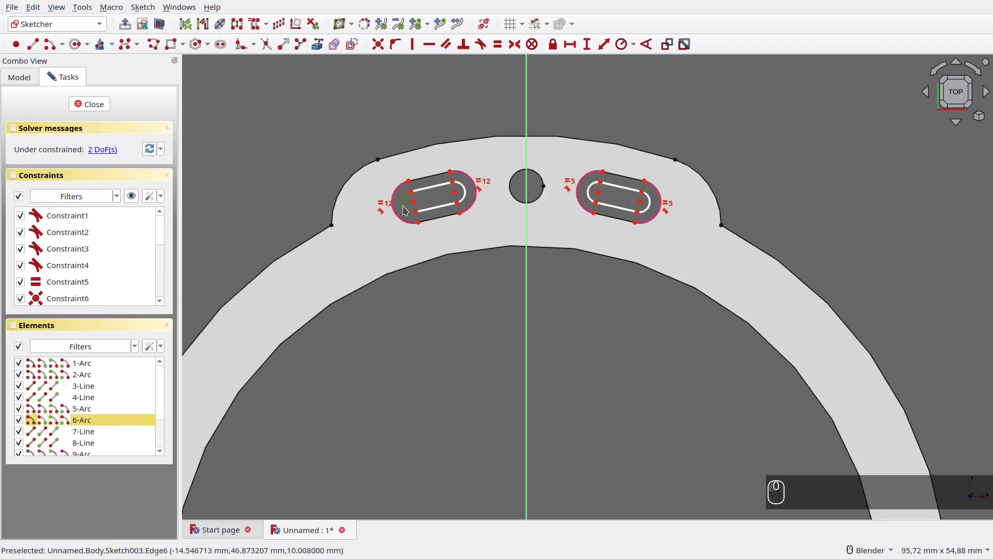
pyautogui.write('kr4')
pyautogui.press('Return')
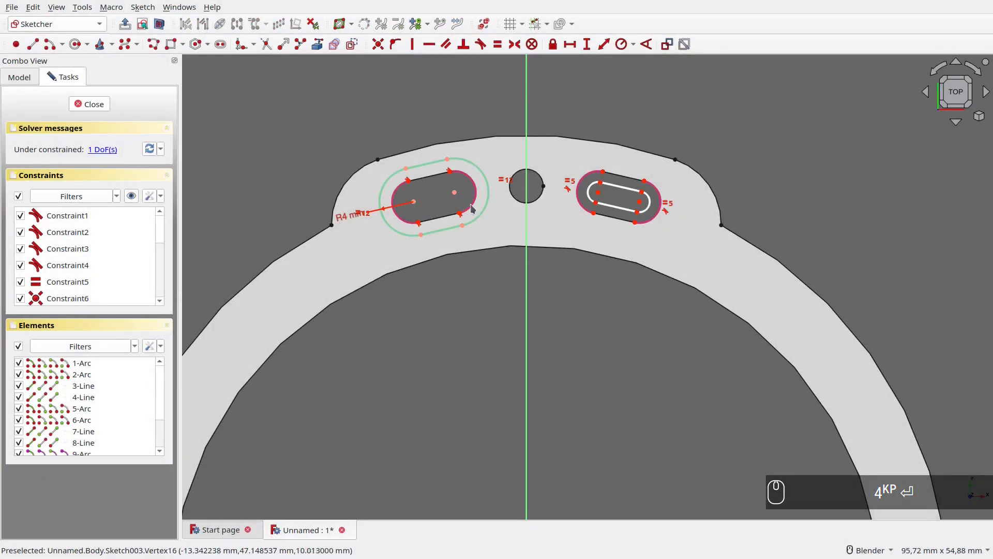
pyautogui.click(488, 191)
pyautogui.click(591, 200)
pyautogui.press('e')
# Finish the sketch and rename it as b-holder-pocket-sketch.
pyautogui.click(85, 106)
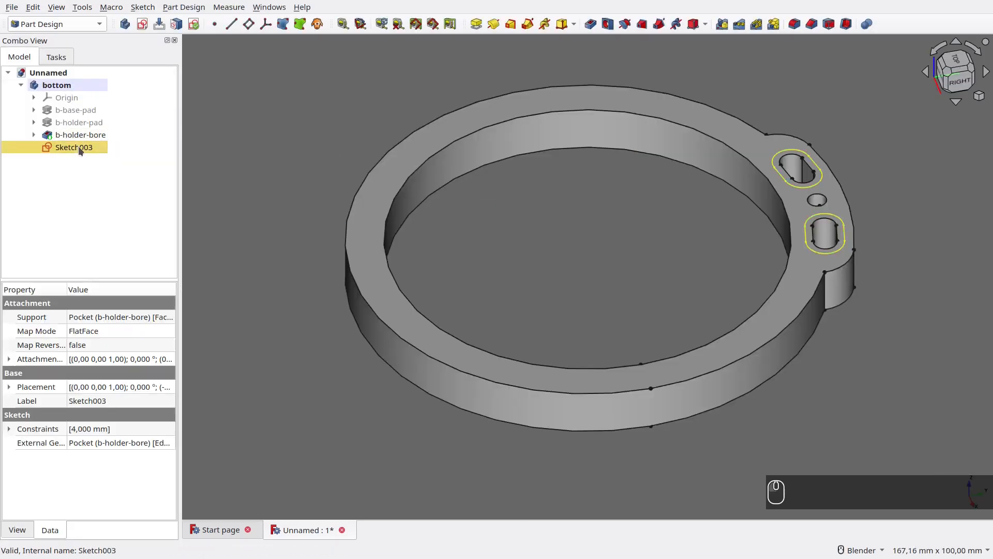
pyautogui.press('F2')
pyautogui.hotkey('ctrl', 'BackSpace')
pyautogui.hotkey('ctrl', 'BackSpace')
pyautogui.write('holder-pocket-sketch')
pyautogui.press('Return')
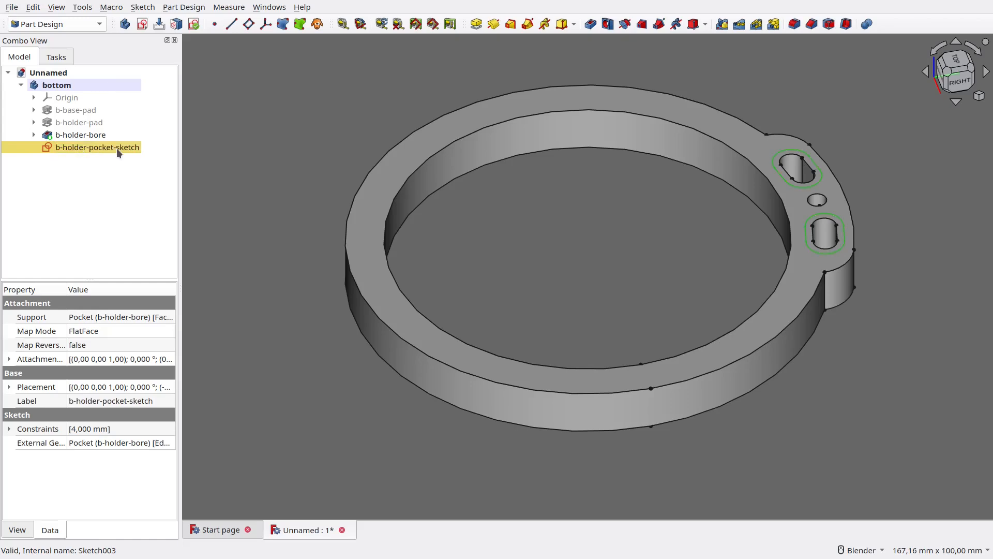
# Pocket the b-holder-pocket-sketch 5 mm deep and rename the resulting feature as b-holder-pocket.
pyautogui.click(594, 28)
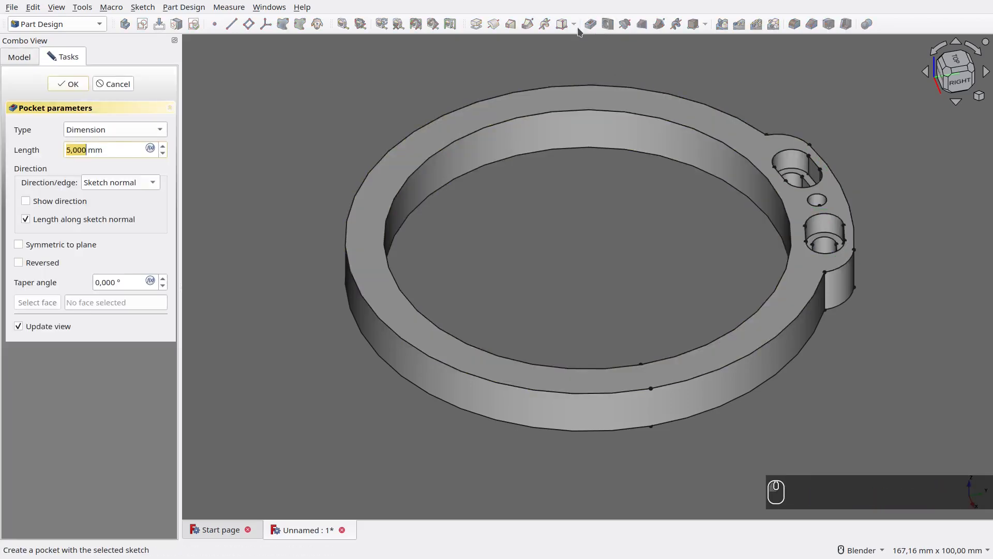
pyautogui.click(67, 87)
pyautogui.click(72, 149)
pyautogui.press('F2')
pyautogui.write('b')
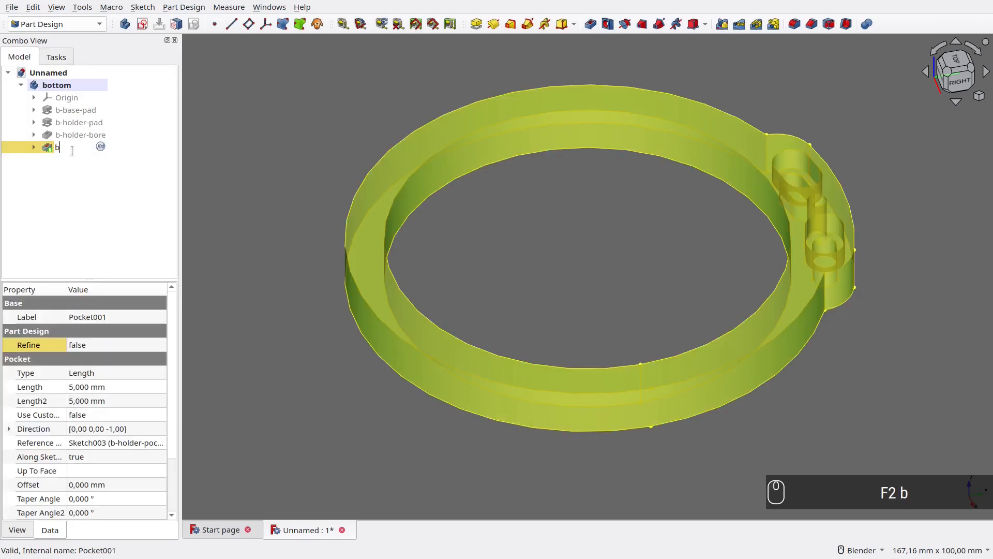
pyautogui.write('-holder-pocket')
pyautogui.press('Return')
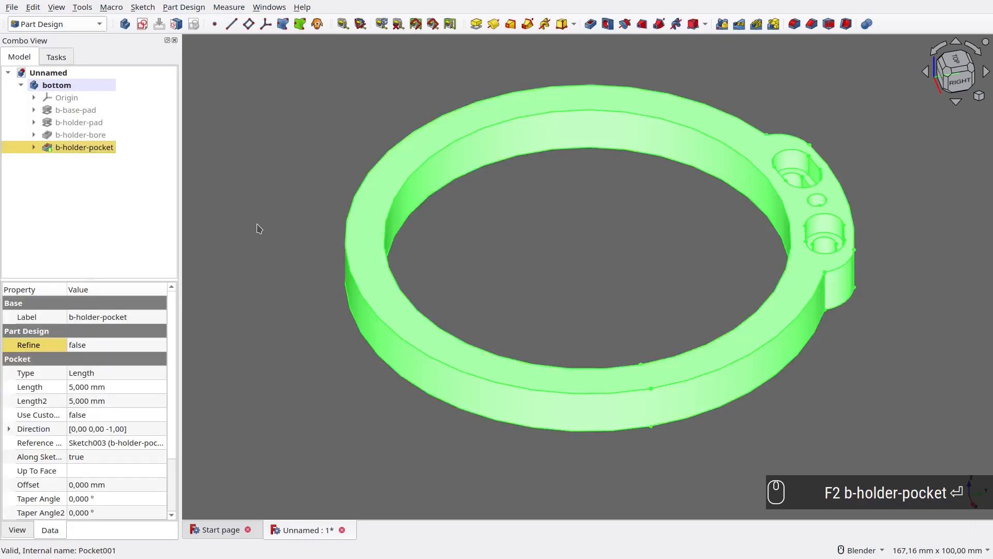
pyautogui.click(259, 229)
# Create a polar pattern of b-holder-pad, b-holder-bore and b-holder-pocket with 4 occurrences over 360° around the normal sketch axis.
pyautogui.moveTo(482, 313); pyautogui.dragTo(488, 286, button='middle')
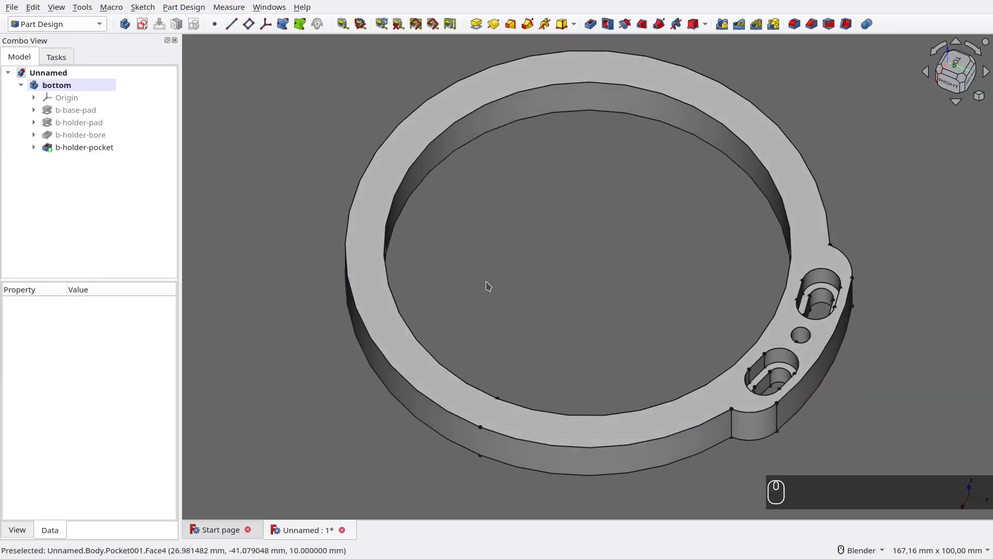
pyautogui.press('KP_2')
pyautogui.press('v')
pyautogui.press('f')
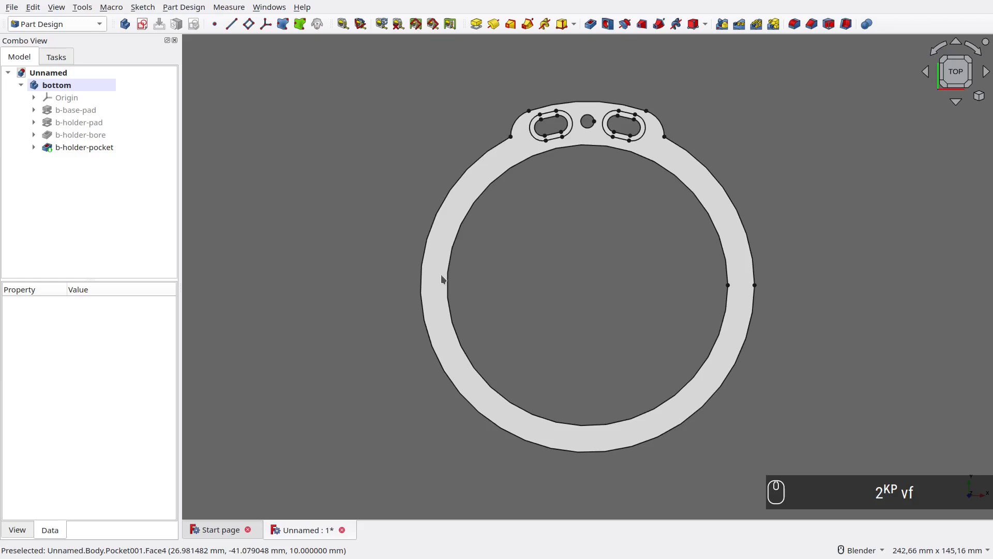
pyautogui.click(90, 124)
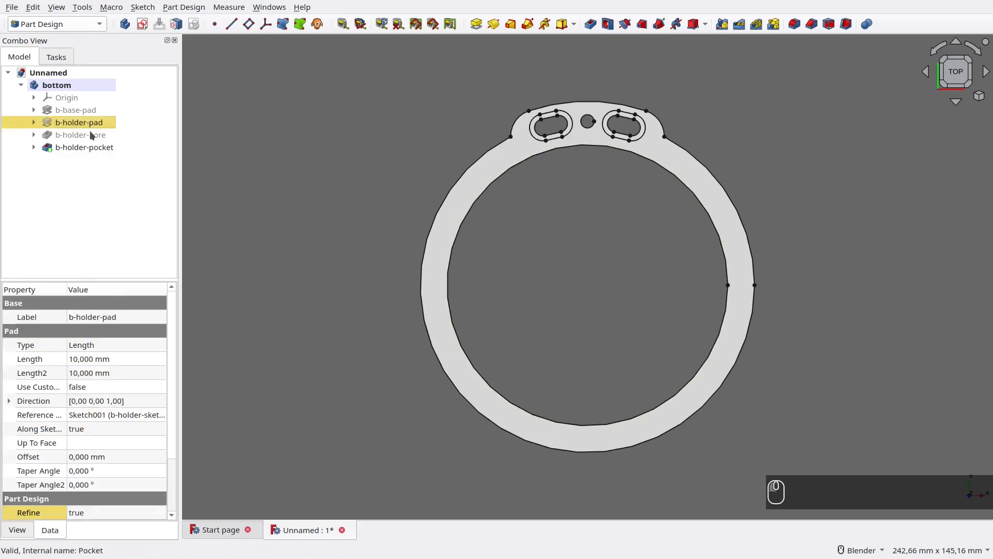
pyautogui.keyDown('shift'); pyautogui.click(95, 147); pyautogui.keyUp('shift')
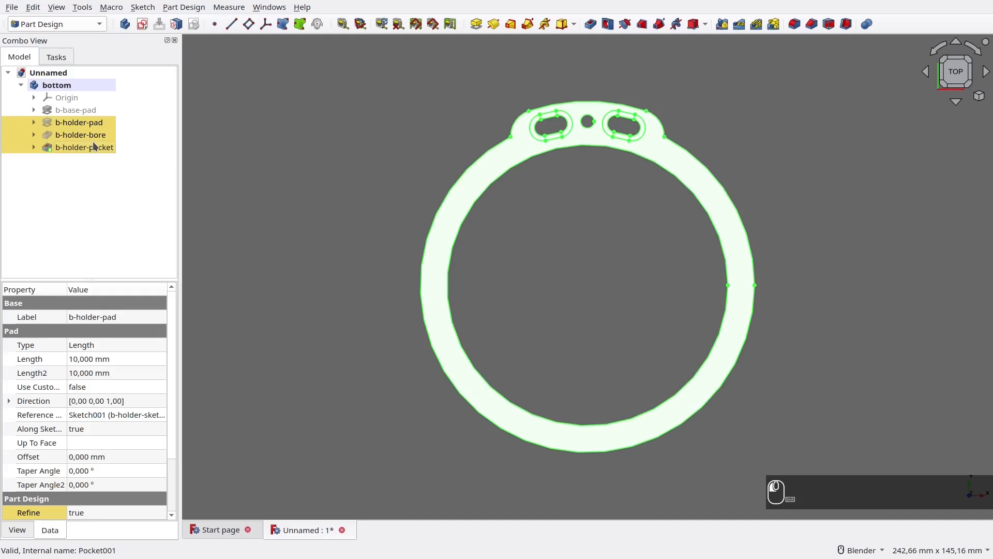
pyautogui.click(756, 24)
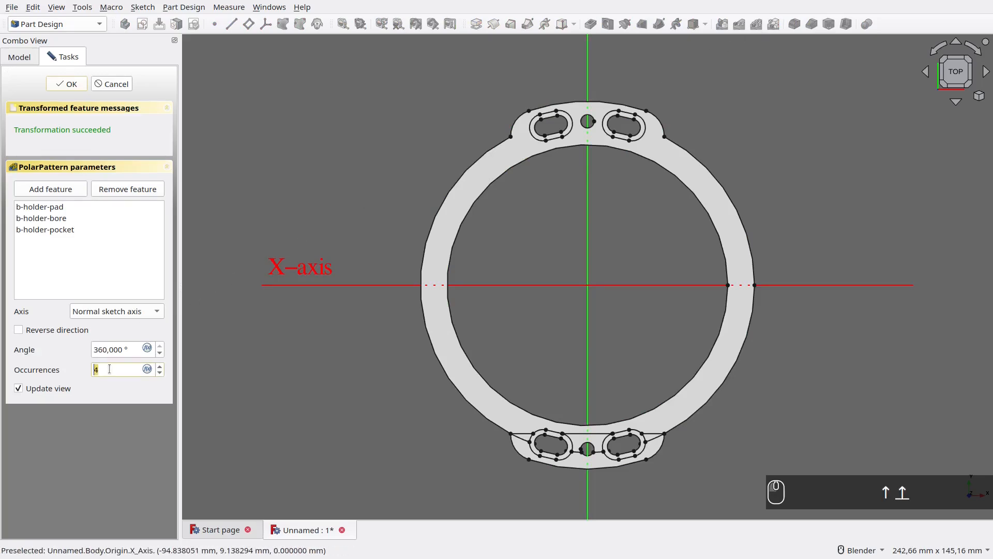
pyautogui.click(75, 88)
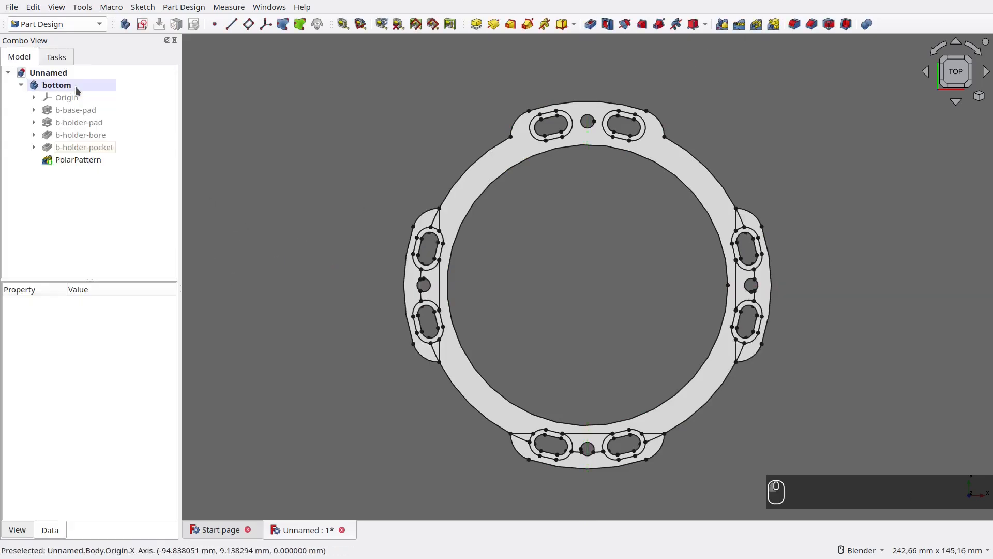
# Set the polar pattern's Refine property to true.
pyautogui.click(71, 160)
pyautogui.click(112, 402)
pyautogui.click(115, 412)
pyautogui.click(245, 382)
# Rename the polar pattern feature as b-holders.
pyautogui.click(77, 159)
pyautogui.press('F2')
pyautogui.write('b-holders')
pyautogui.press('Return')
pyautogui.click(263, 262)
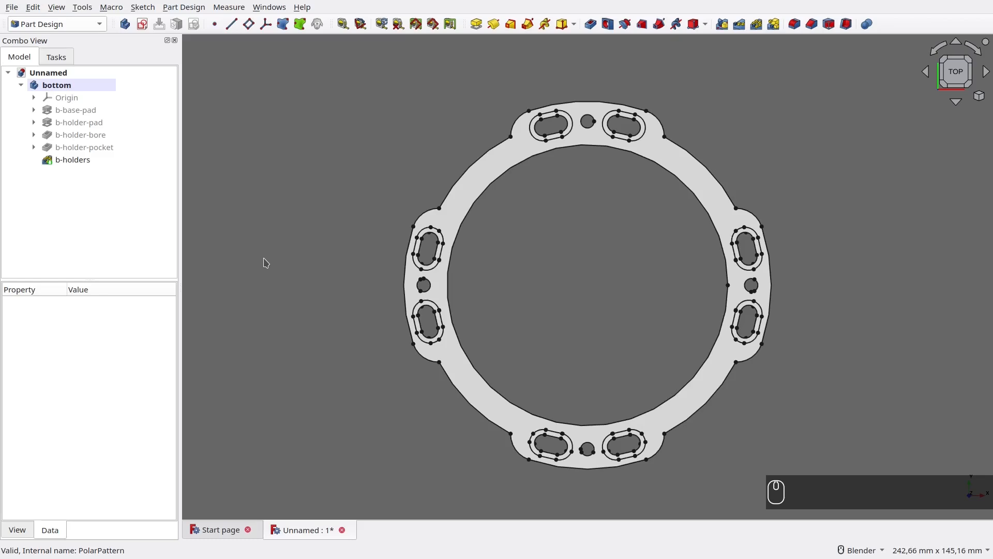
# Start a sketch on the XY-plane and draw a rectangle about 20 x 53 mm across the vertical axis above the ring.
pyautogui.click(141, 27)
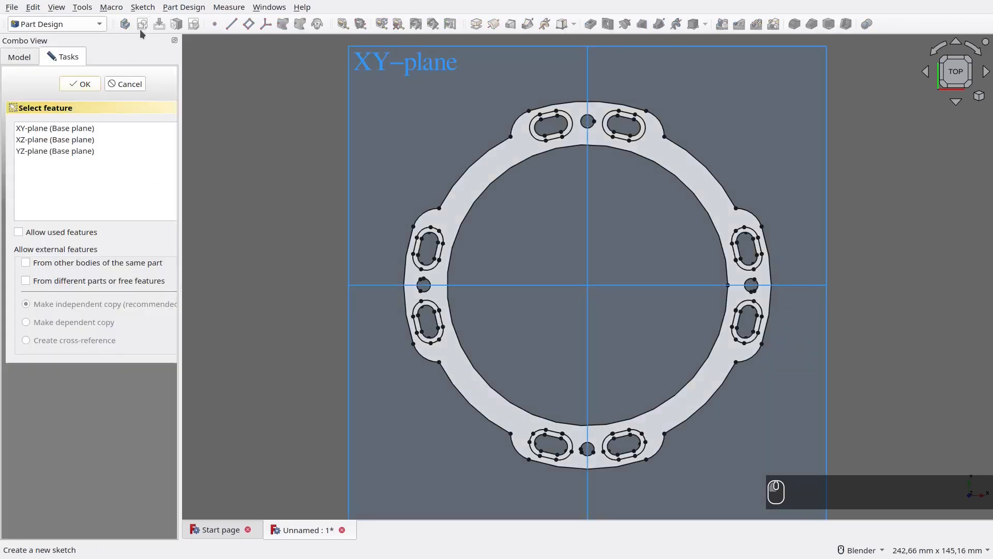
pyautogui.click(377, 55)
pyautogui.moveTo(400, 161)
pyautogui.keyDown('shift'); pyautogui.mouseDown(button='middle')
pyautogui.moveTo(601, 228)
pyautogui.moveTo(419, 326)
pyautogui.mouseUp(button='middle'); pyautogui.keyUp('shift')
pyautogui.press('g')
pyautogui.press('r')
pyautogui.click(559, 130)
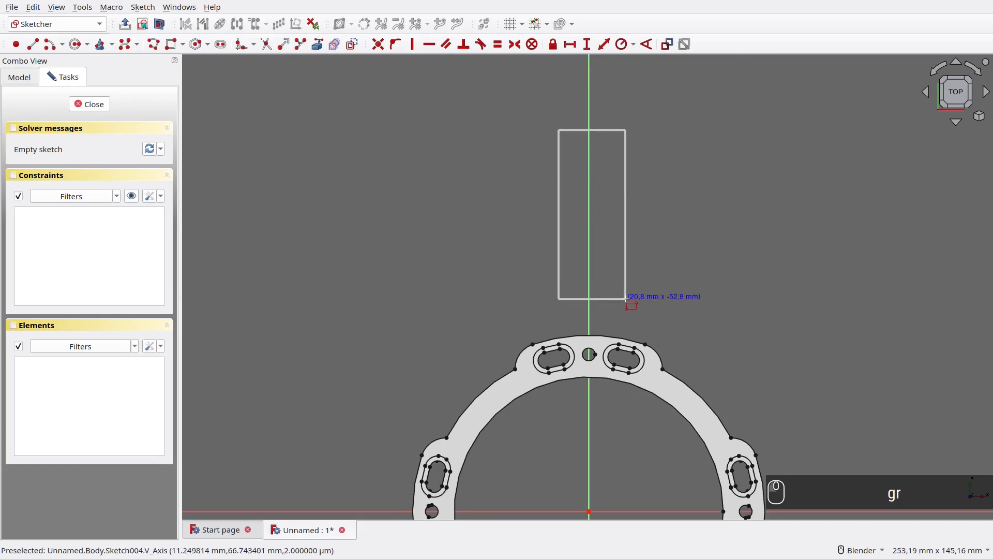
pyautogui.click(624, 299)
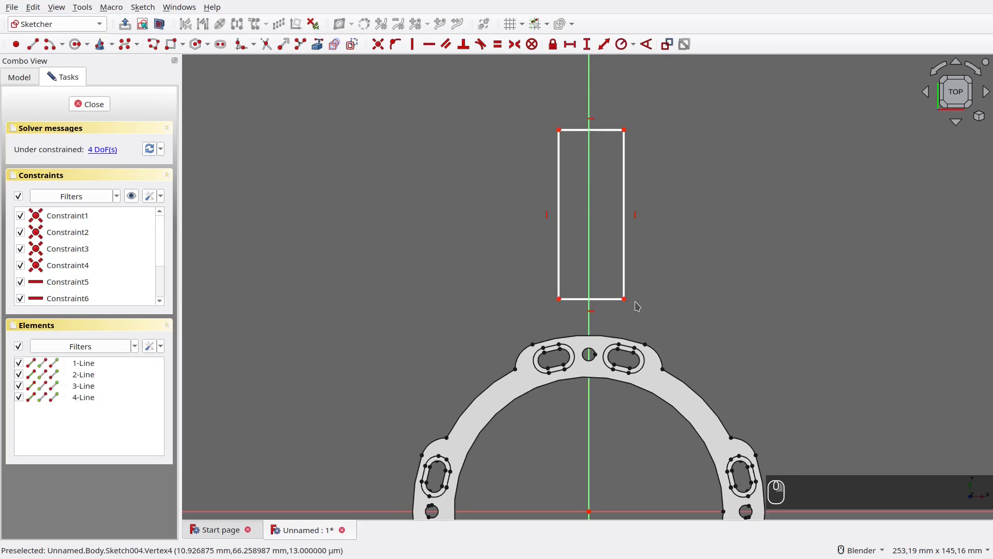
# Make the rectangle's two lower corners symmetric about the vertical axis and delete the redundant constraint.
pyautogui.click(625, 299)
pyautogui.click(559, 299)
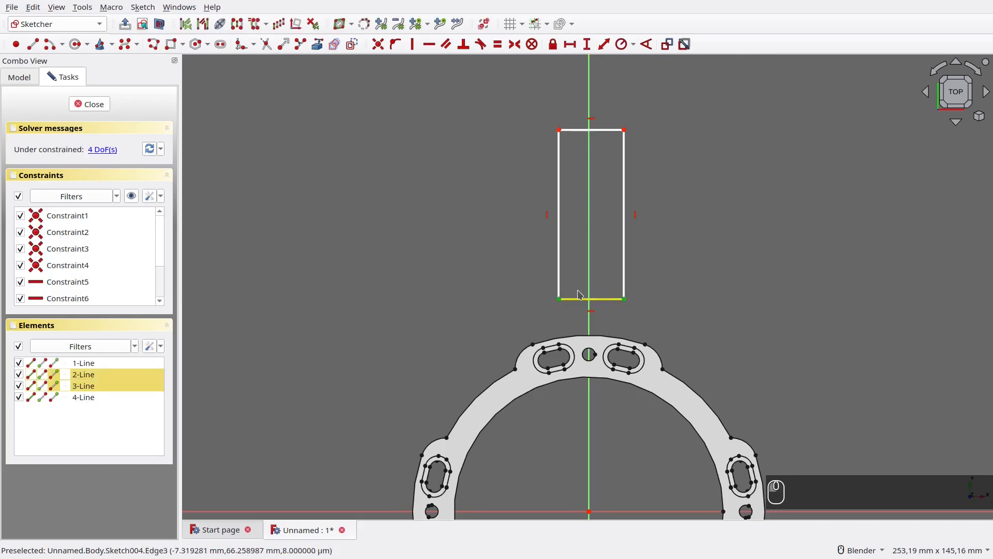
pyautogui.click(589, 285)
pyautogui.press('s')
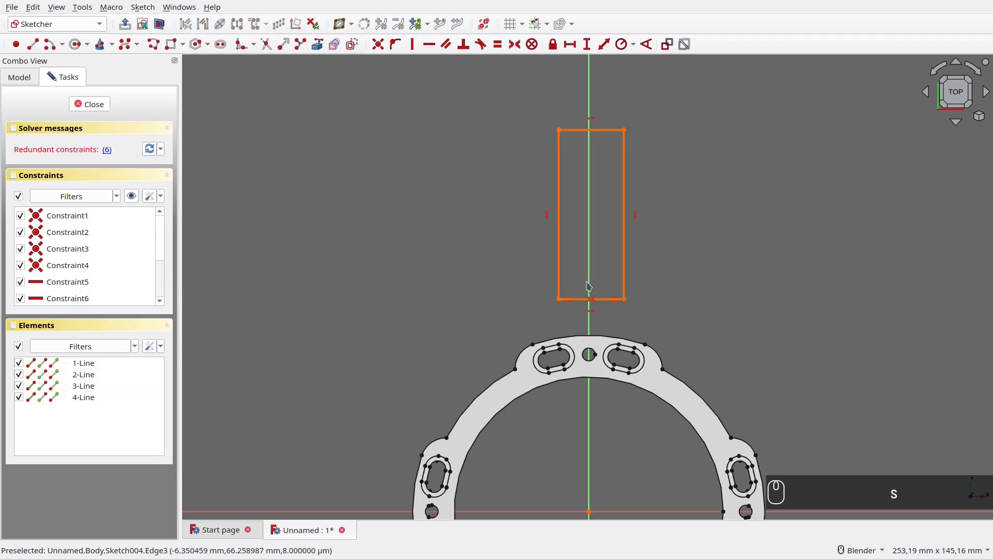
pyautogui.click(107, 150)
pyautogui.press('Delete')
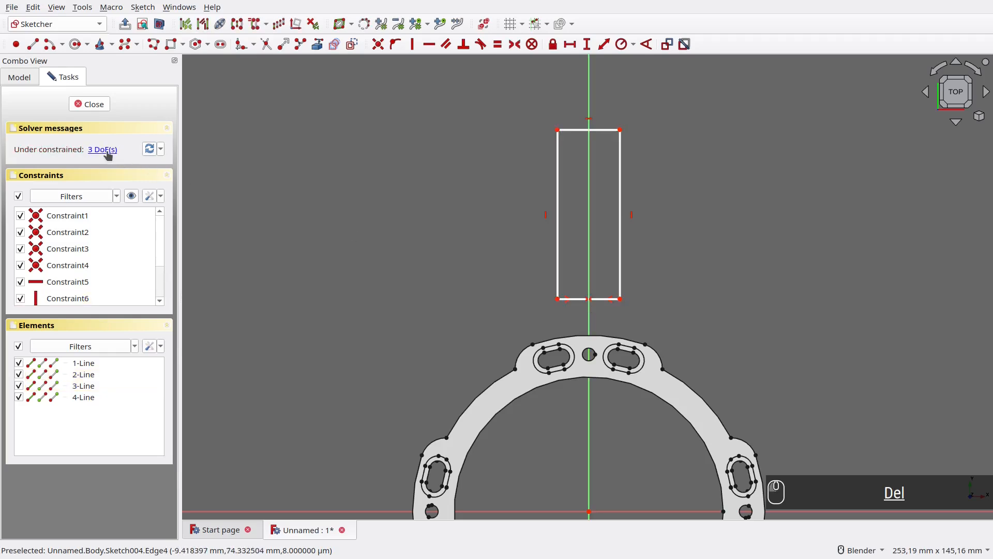
# Set the length of the rectangle's upper edge to 2 mm.
pyautogui.click(603, 131)
pyautogui.write('l2')
pyautogui.press('Return')
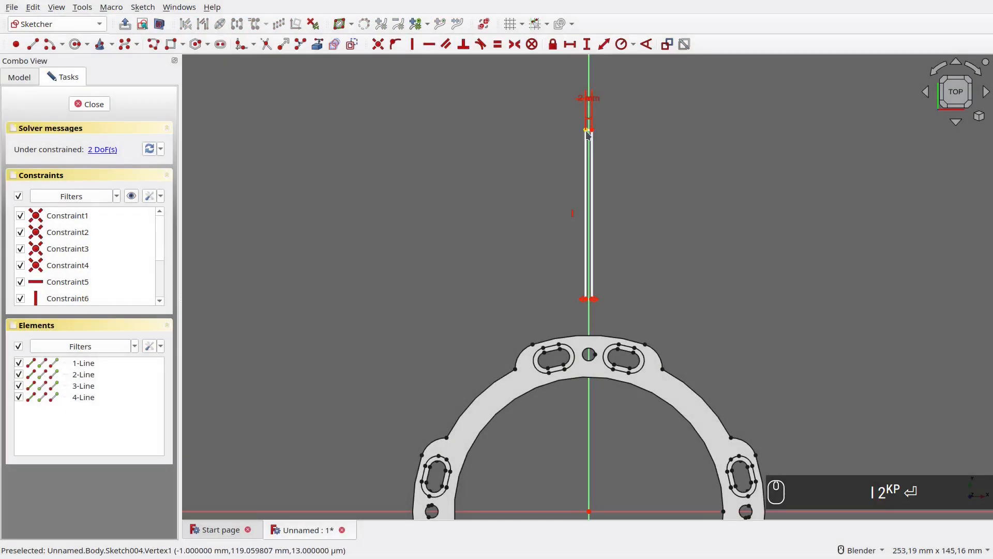
# Constrain the vertical distance from the origin to the rectangle's upper left corner to 111 mm.
pyautogui.keyDown('shift'); pyautogui.moveTo(566, 483); pyautogui.dragTo(561, 450, button='middle'); pyautogui.keyUp('shift')
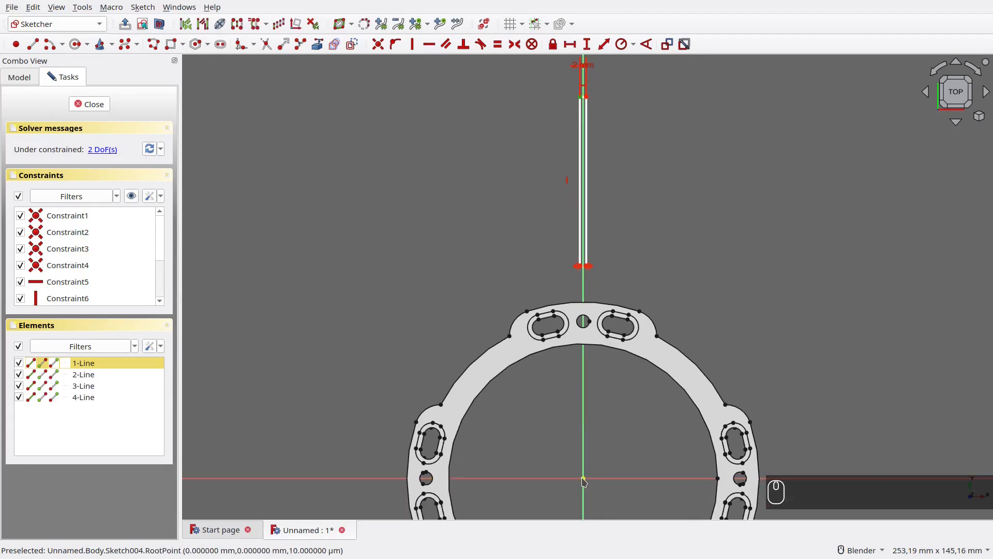
pyautogui.click(580, 465)
pyautogui.write('i')
pyautogui.write('111')
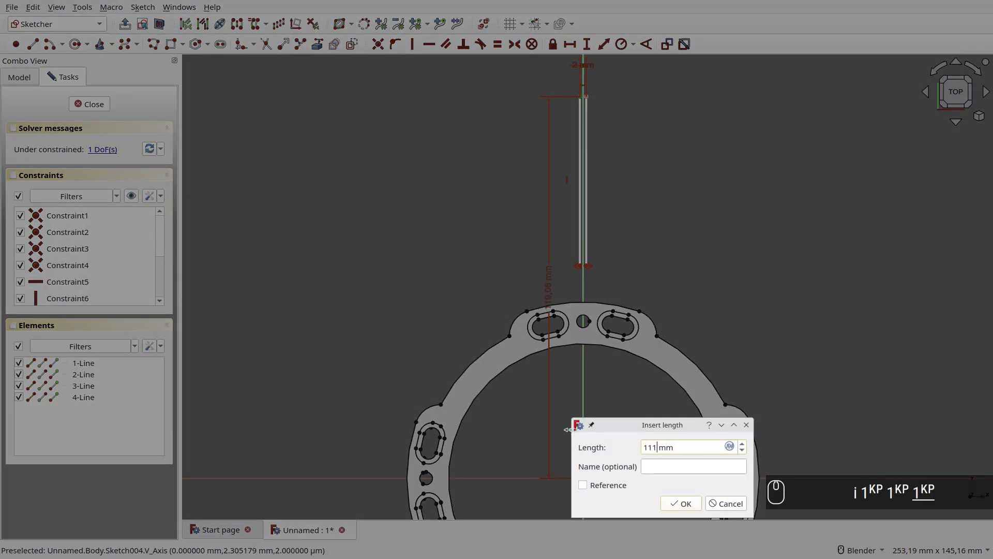
pyautogui.press('Return')
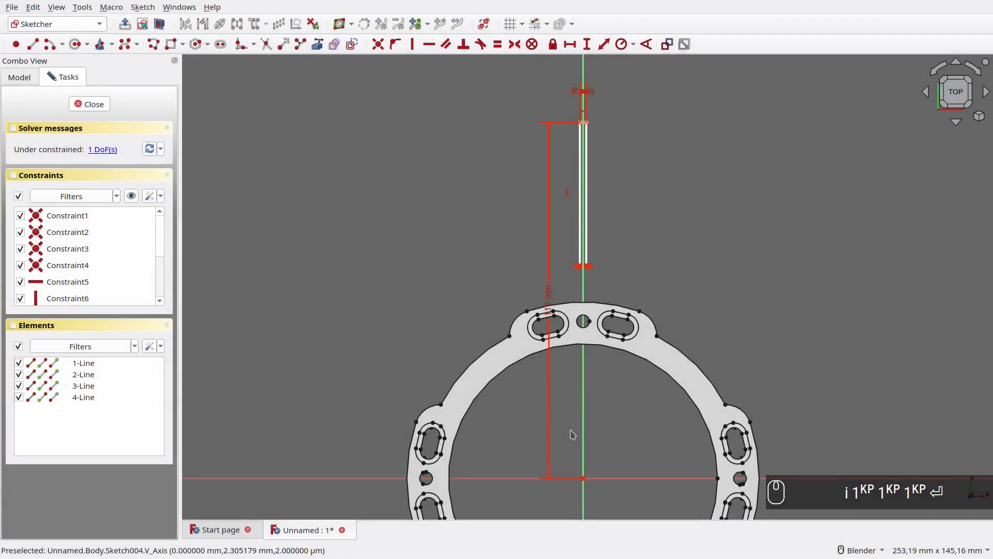
# Constrain the vertical distance from the origin to the rectangle's lower right corner to 54 mm.
pyautogui.click(587, 267)
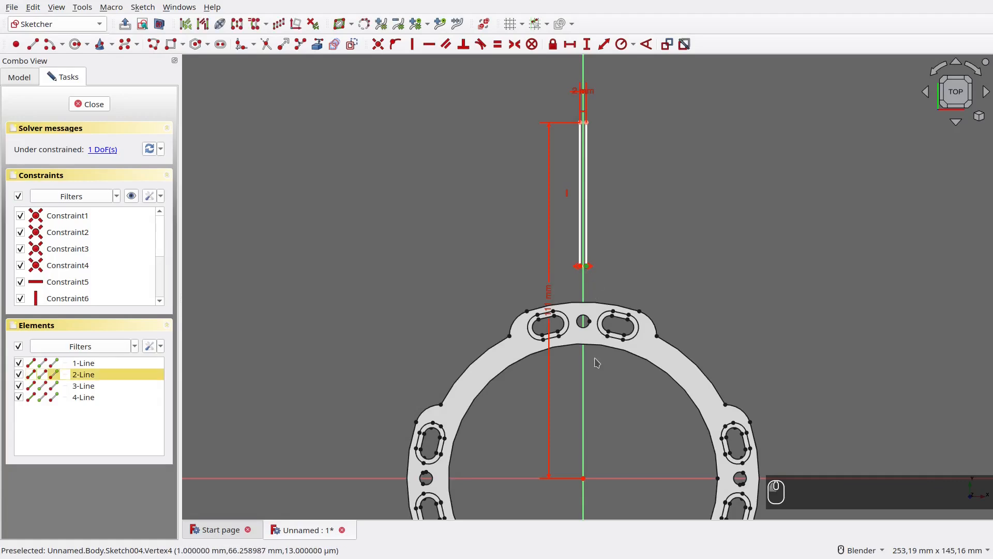
pyautogui.click(583, 478)
pyautogui.write('i')
pyautogui.write('54')
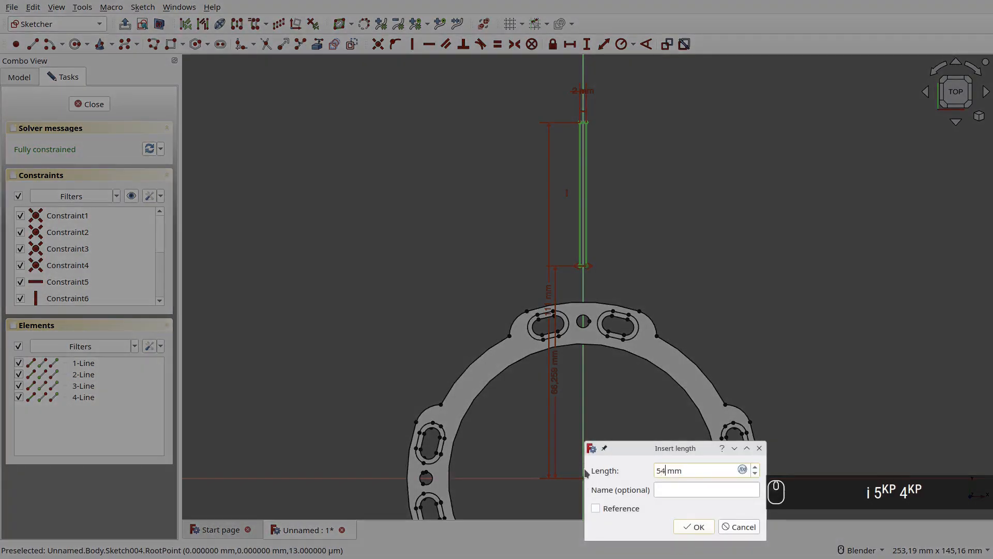
pyautogui.press('Return')
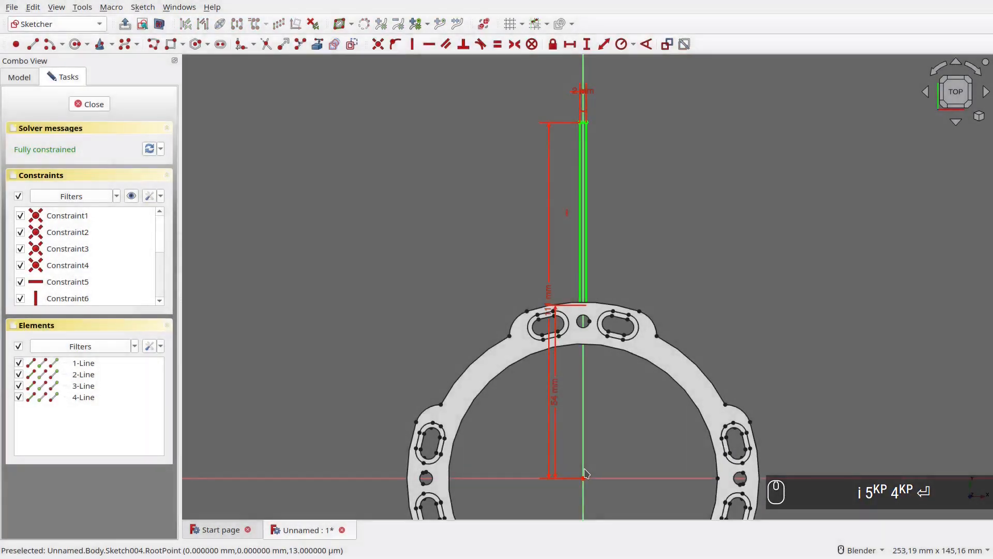
# Close the rectangle sketch and rename it b-small-rib-sketch.
pyautogui.click(94, 105)
pyautogui.press('v')
pyautogui.press('f')
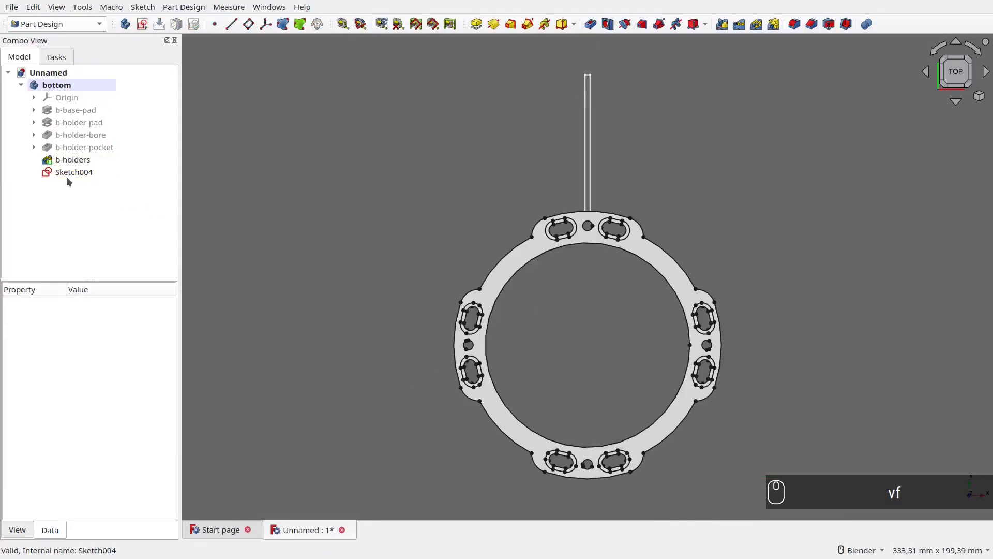
pyautogui.press('F2')
pyautogui.write('b-small-rib-')
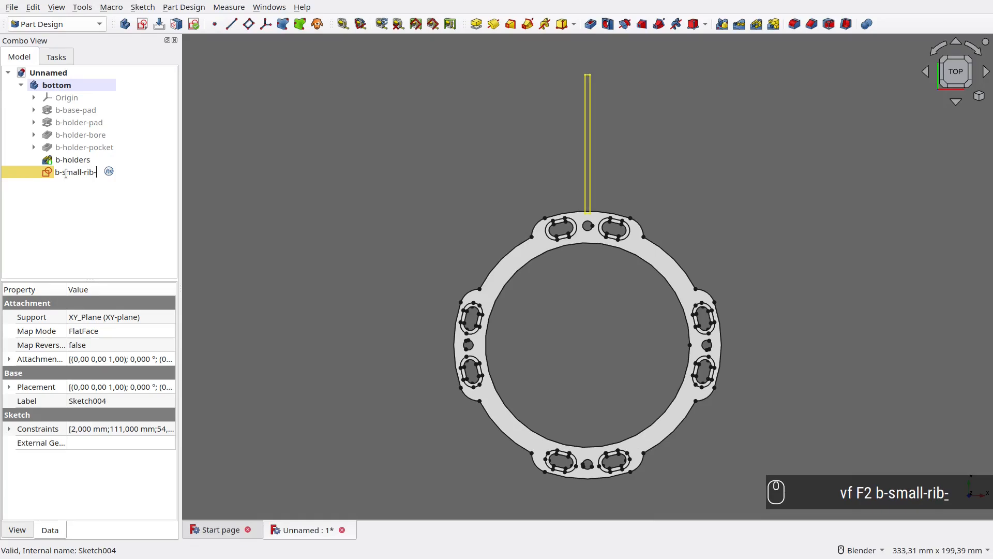
pyautogui.write('sketch')
pyautogui.press('Return')
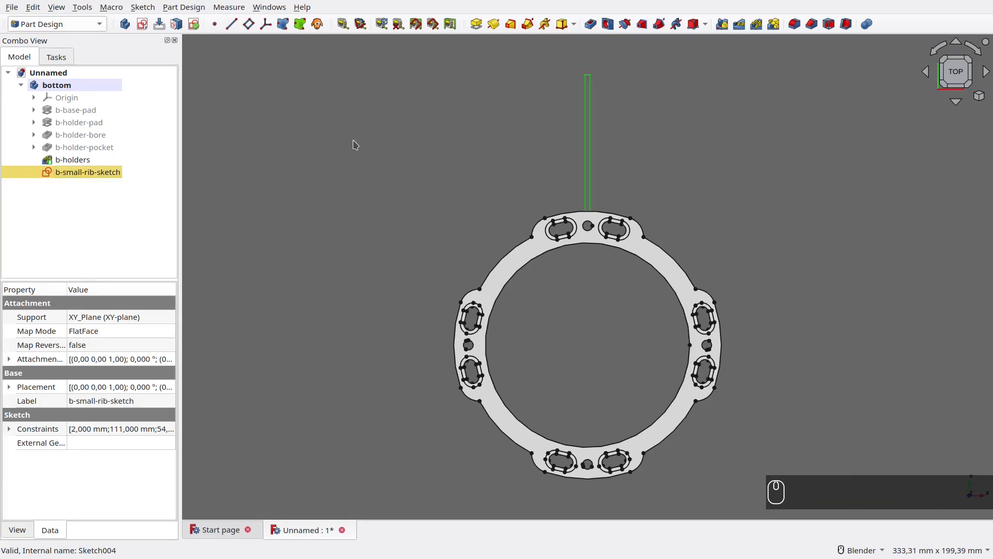
# Pad the b-small-rib-sketch profile 10 mm along the sketch normal.
pyautogui.click(476, 24)
pyautogui.moveTo(753, 355); pyautogui.dragTo(511, 244, button='middle')
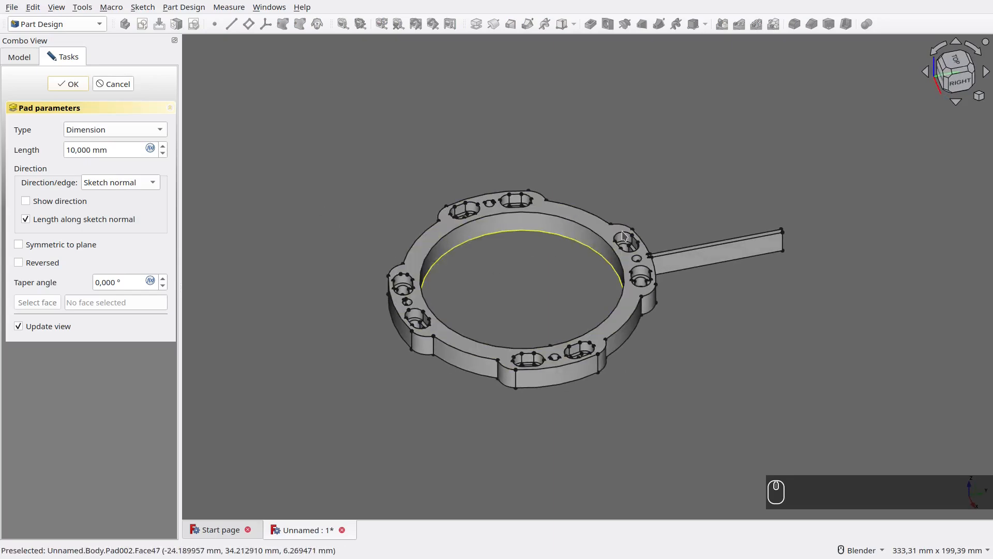
pyautogui.scroll(3, 658, 256)
pyautogui.keyDown('shift'); pyautogui.moveTo(443, 320); pyautogui.dragTo(509, 291, button='middle'); pyautogui.keyUp('shift')
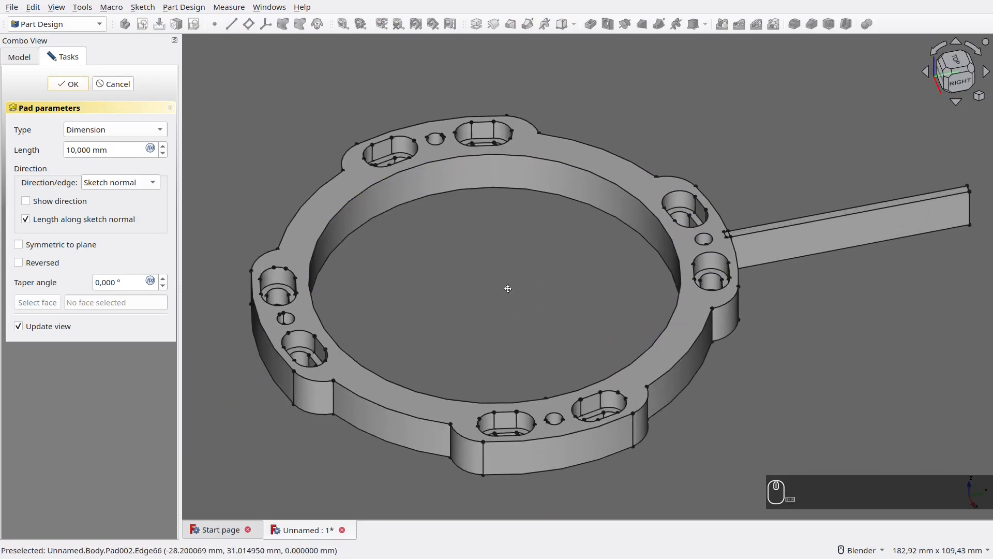
pyautogui.click(69, 84)
# Rename the new rib pad as b-small-rib and set its Refine property to true.
pyautogui.click(77, 175)
pyautogui.press('F2')
pyautogui.write('b-small-rib')
pyautogui.press('Return')
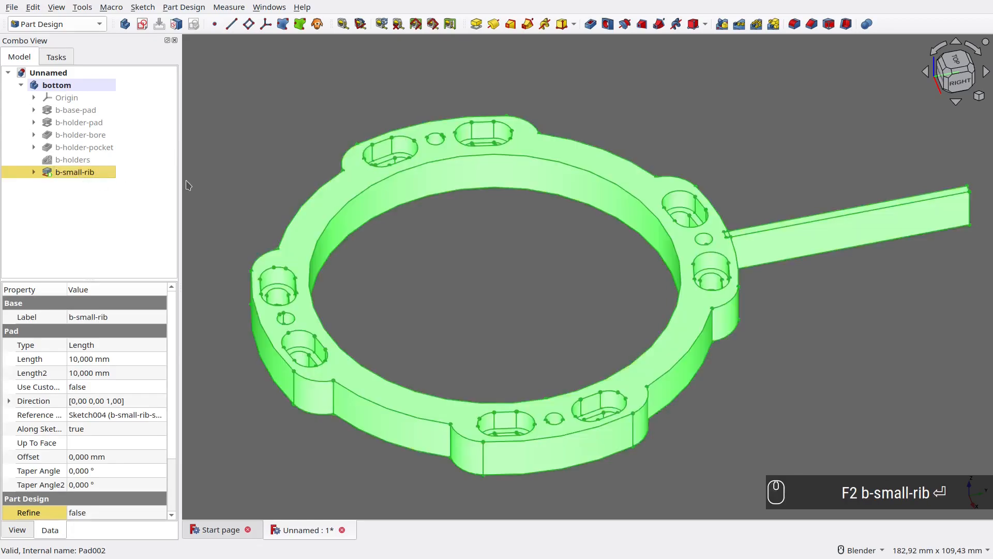
pyautogui.click(122, 511)
pyautogui.click(119, 508)
pyautogui.click(117, 526)
pyautogui.click(239, 430)
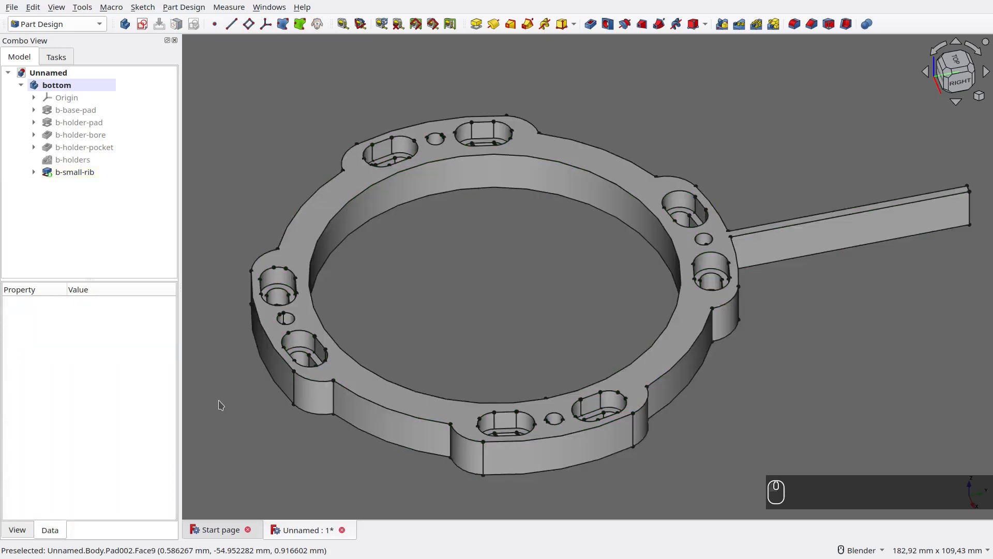
# Create a polar pattern of b-small-rib around the normal sketch axis with 4 occurrences over 360°.
pyautogui.click(60, 173)
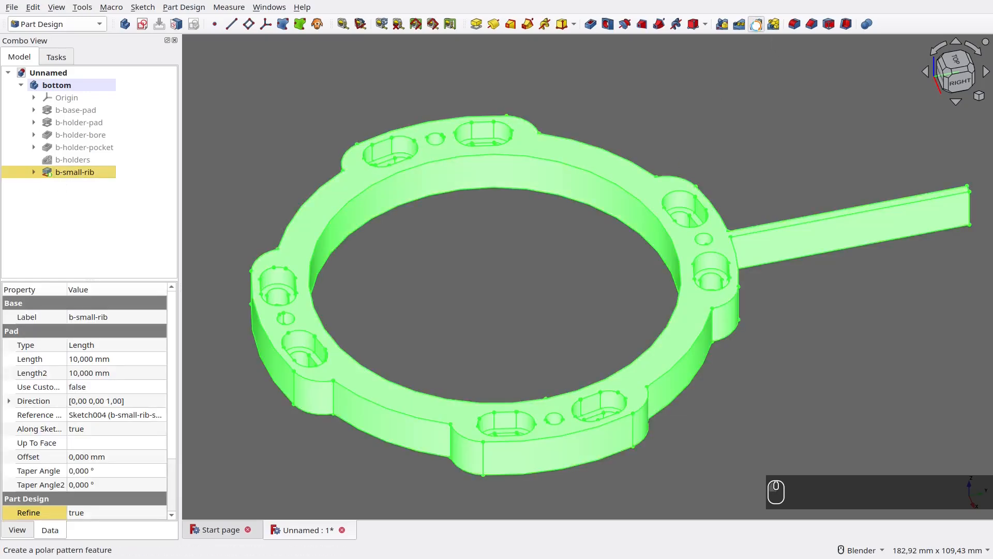
pyautogui.click(757, 23)
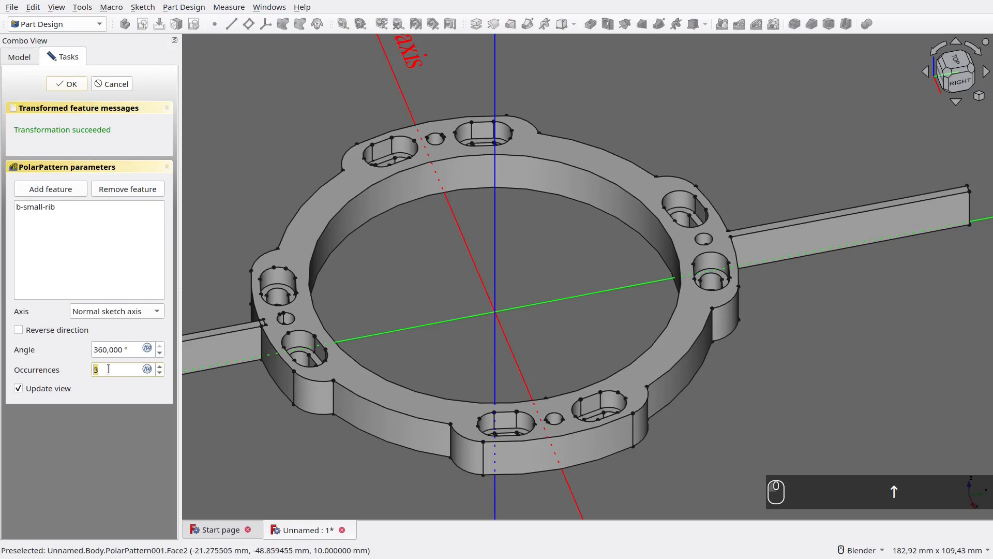
pyautogui.click(78, 87)
# Rename the rib polar pattern as b-small-ribs and set its Refine property to true.
pyautogui.click(86, 185)
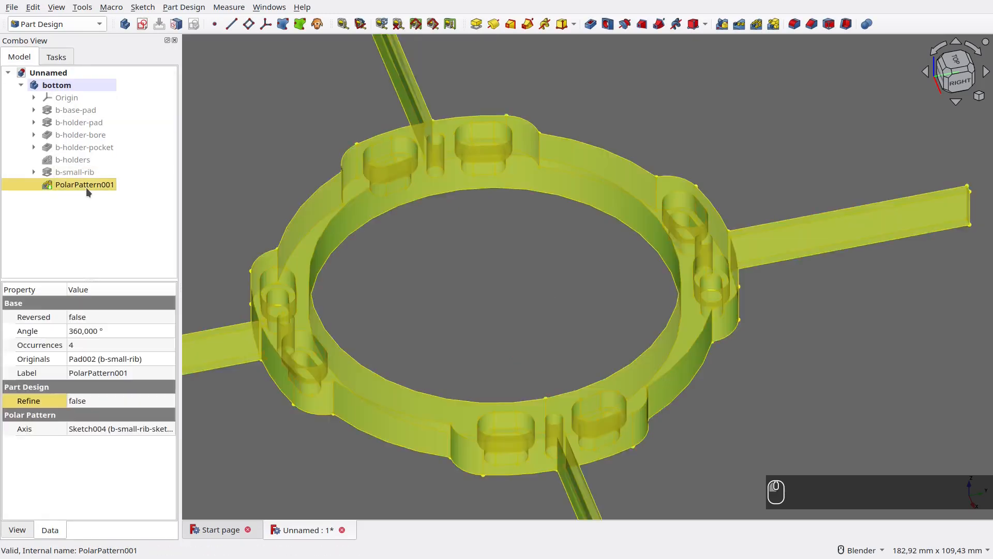
pyautogui.press('F2')
pyautogui.write('b-small-ribs')
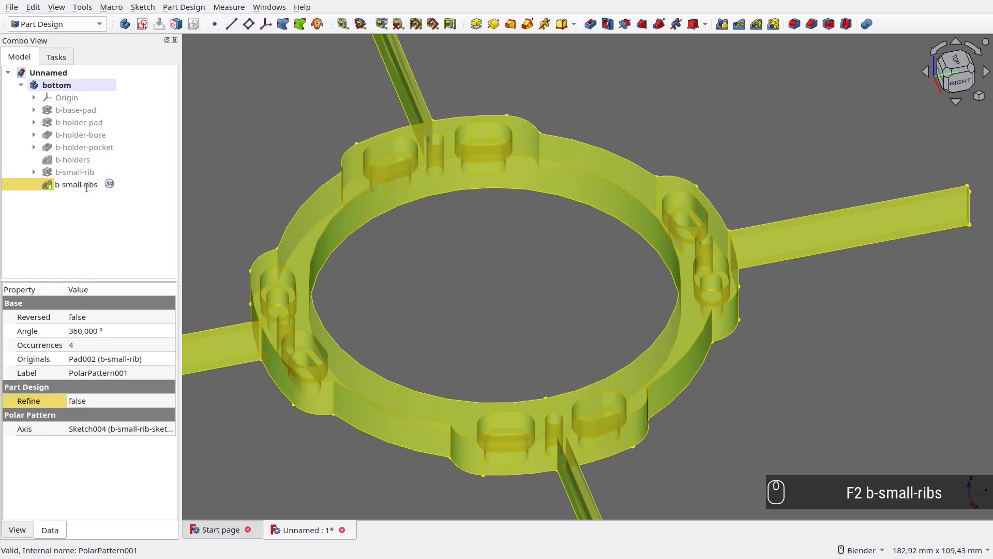
pyautogui.press('Return')
pyautogui.click(103, 402)
pyautogui.click(103, 404)
pyautogui.click(101, 408)
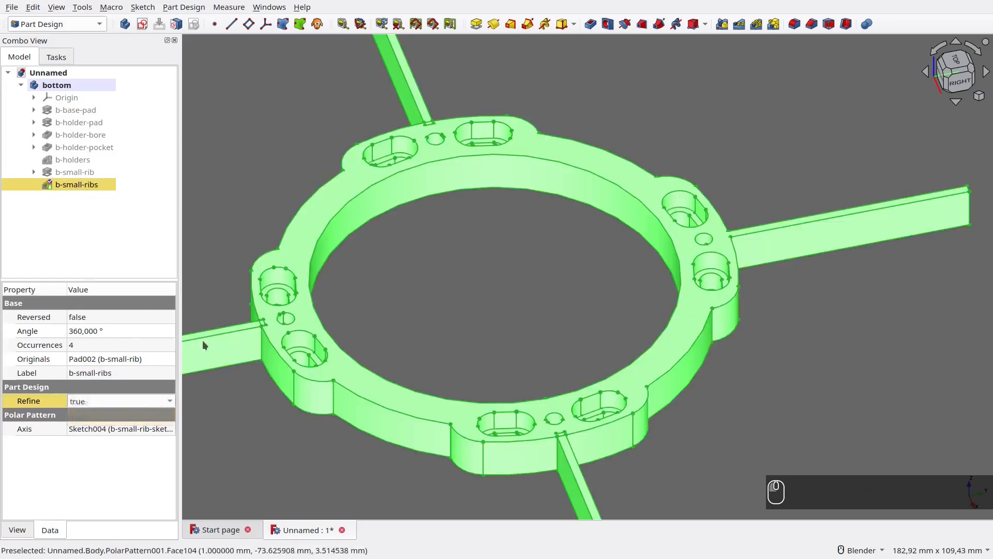
pyautogui.click(260, 205)
# Start a new sketch on the XY-plane with the whole body seen from above.
pyautogui.press('KP_2')
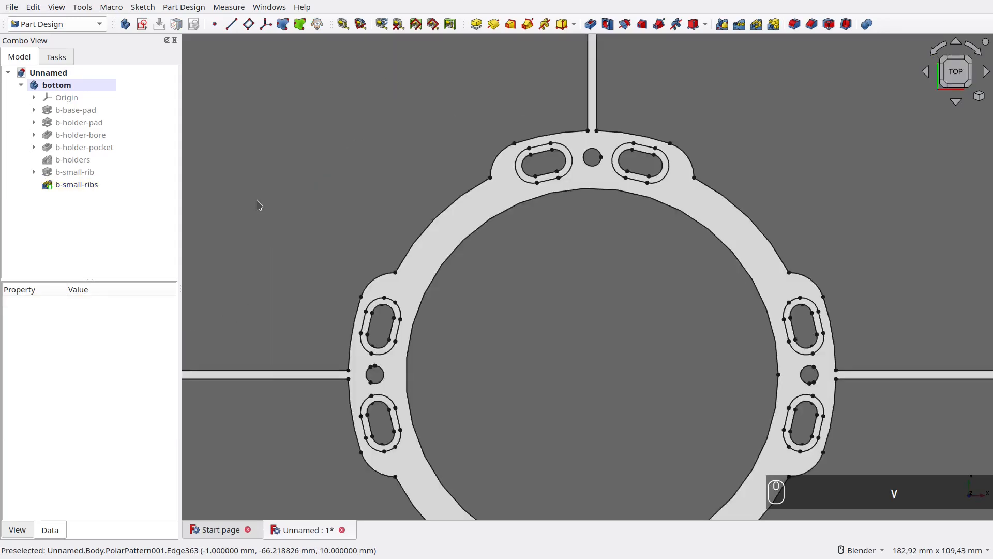
pyautogui.press('f')
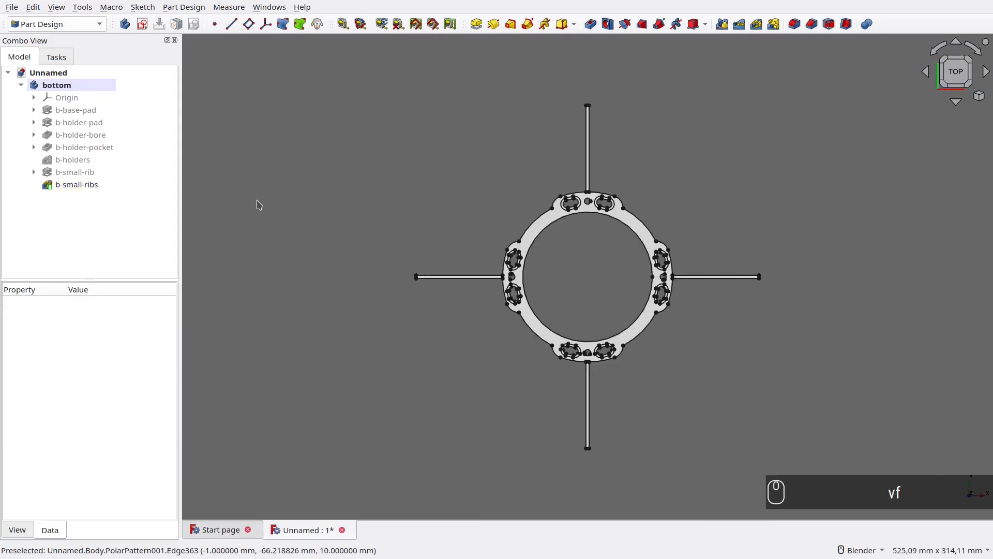
pyautogui.click(142, 25)
pyautogui.click(369, 83)
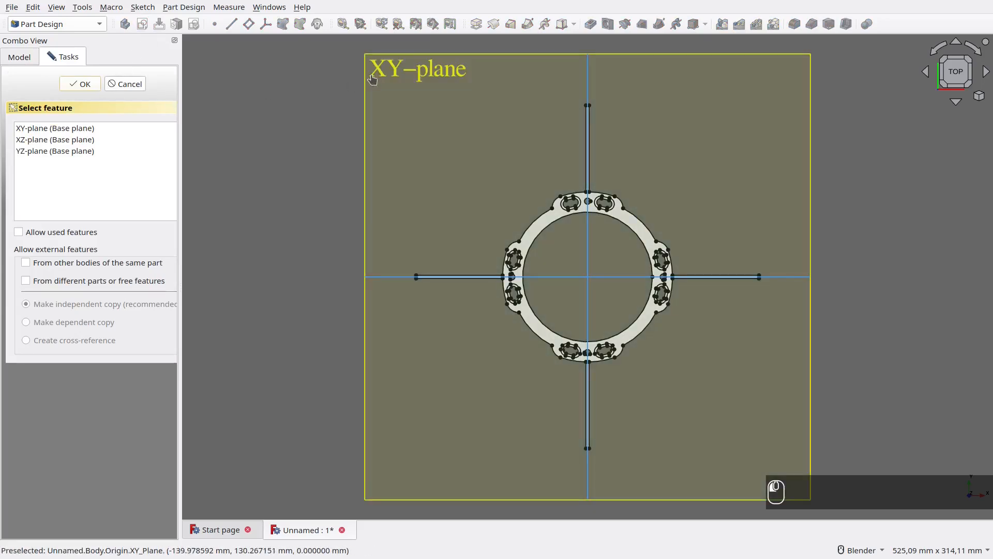
pyautogui.scroll(3, 599, 299)
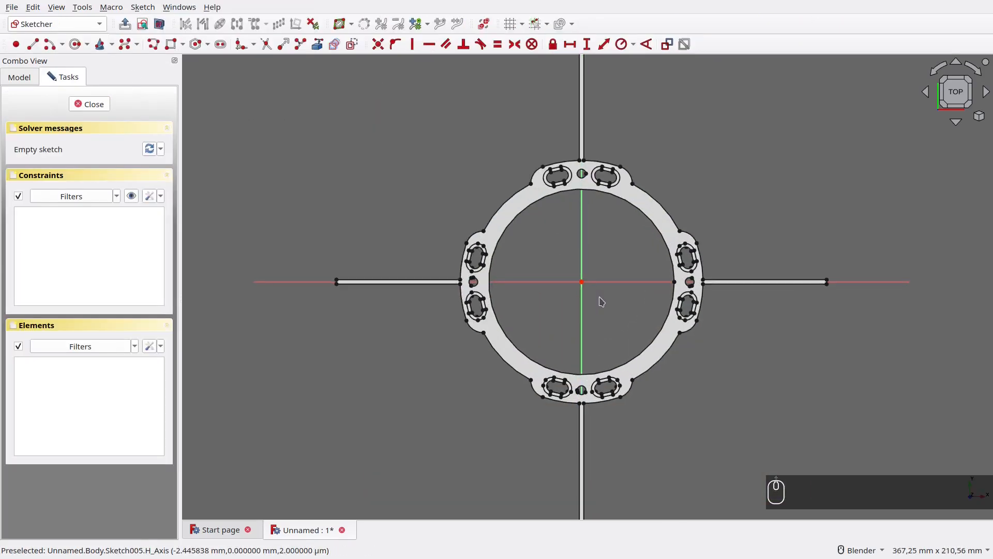
# Draw two concentric circles centred on the origin, with radii of about 96 mm and 106 mm.
pyautogui.scroll(-2, 602, 301)
pyautogui.press('c')
pyautogui.click(584, 284)
pyautogui.click(472, 153)
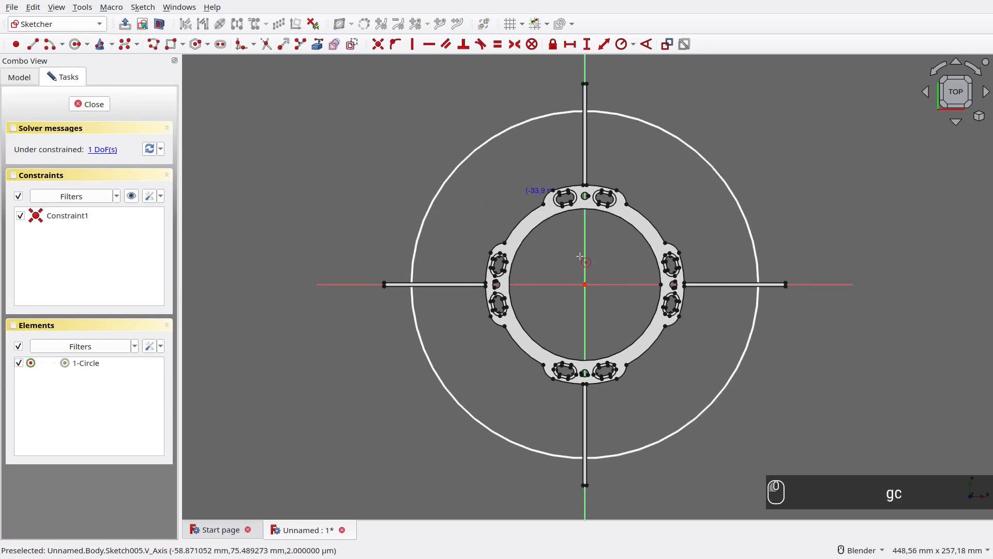
pyautogui.click(584, 284)
pyautogui.click(452, 147)
pyautogui.rightClick(453, 150)
# Constrain the inner circle's radius to 61 mm.
pyautogui.click(460, 169)
pyautogui.press('r')
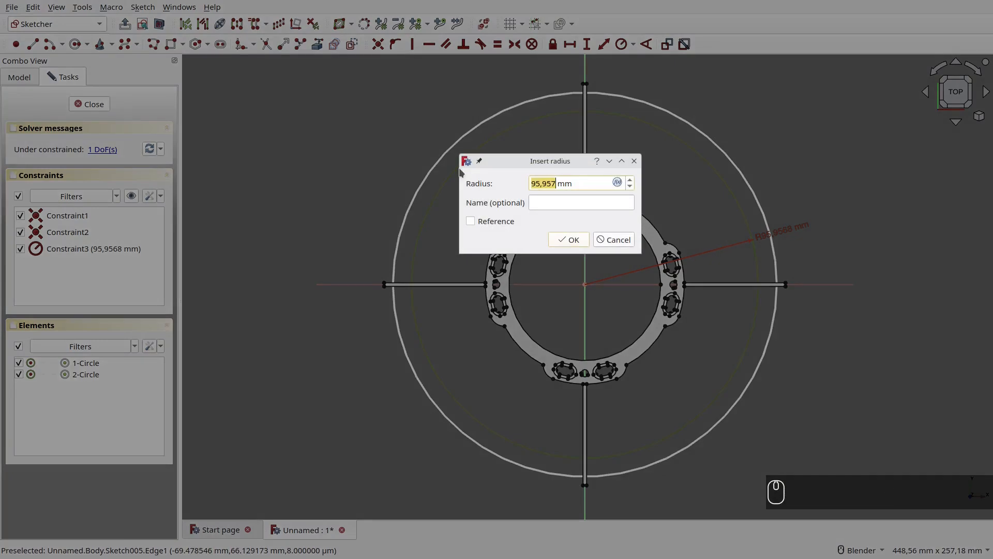
pyautogui.write('61')
pyautogui.press('Return')
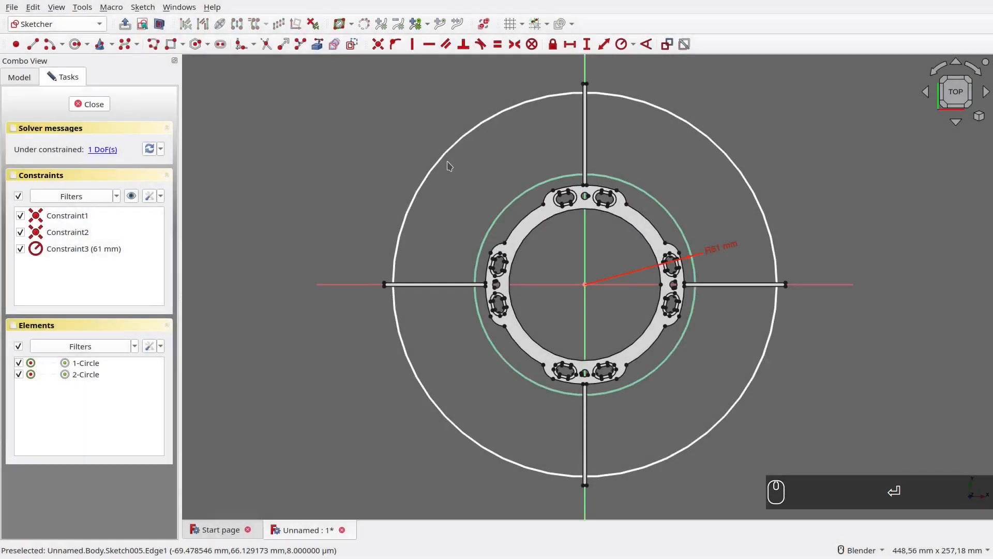
# Constrain the outer circle's radius to 63 mm and move both radius labels to the upper right of the ring.
pyautogui.click(442, 161)
pyautogui.write('r63')
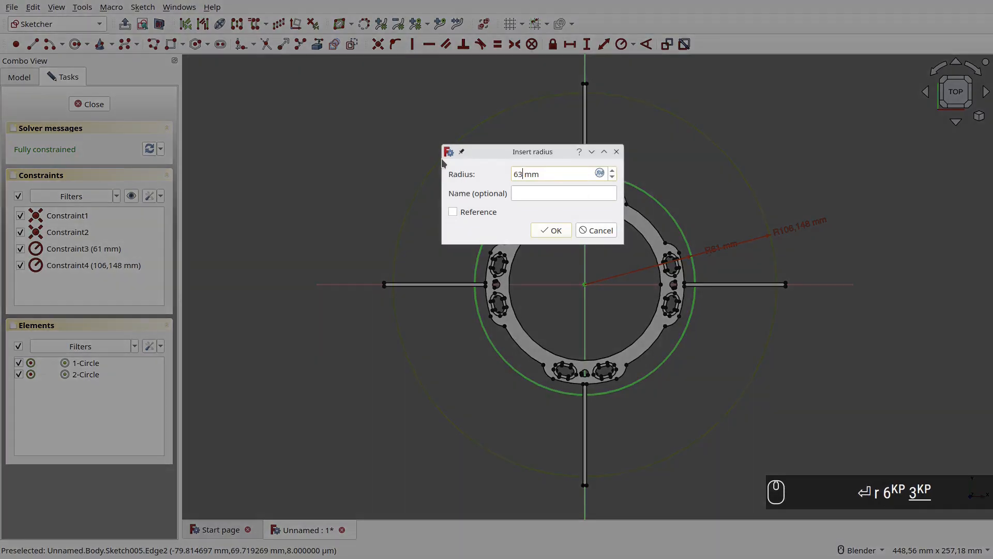
pyautogui.press('Return')
pyautogui.moveTo(709, 254); pyautogui.dragTo(651, 167)
pyautogui.moveTo(731, 250); pyautogui.dragTo(671, 174)
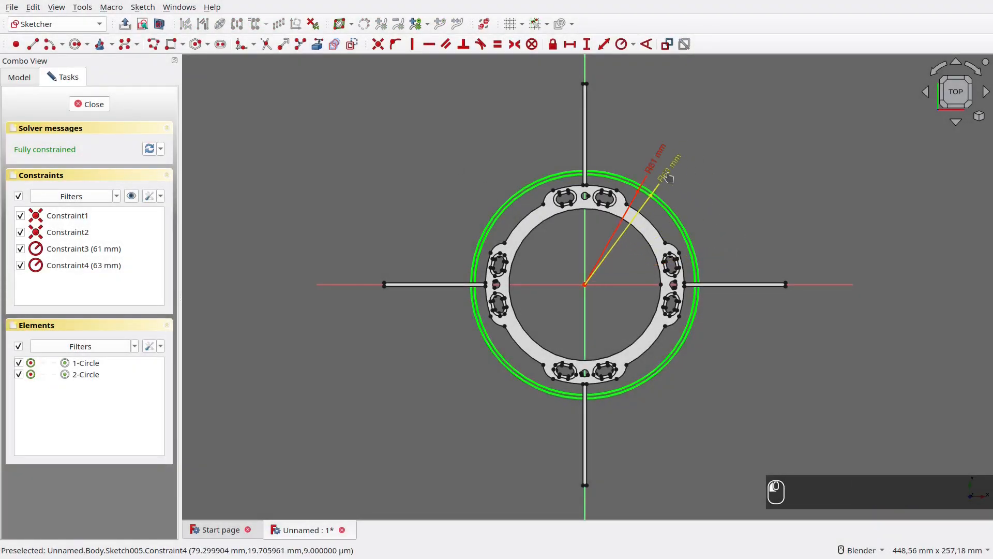
# Draw two more circles centred on the origin outside the 63 mm circle, with radii of about 87 mm and 99 mm.
pyautogui.press('g')
pyautogui.press('c')
pyautogui.click(584, 284)
pyautogui.click(718, 196)
pyautogui.click(585, 284)
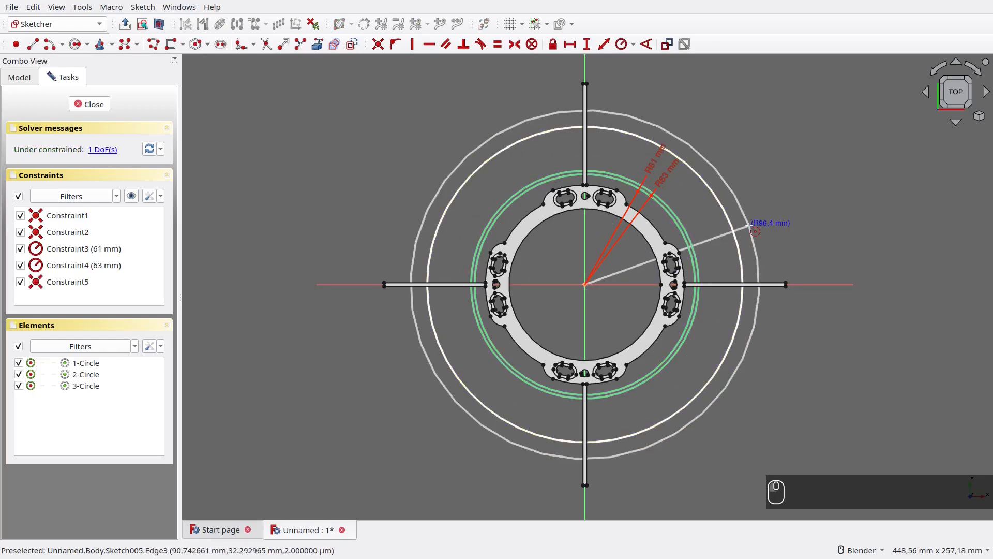
pyautogui.click(754, 225)
pyautogui.rightClick(754, 225)
# Constrain the radius of the smaller of the two new circles to 73 mm.
pyautogui.click(732, 227)
pyautogui.write('r')
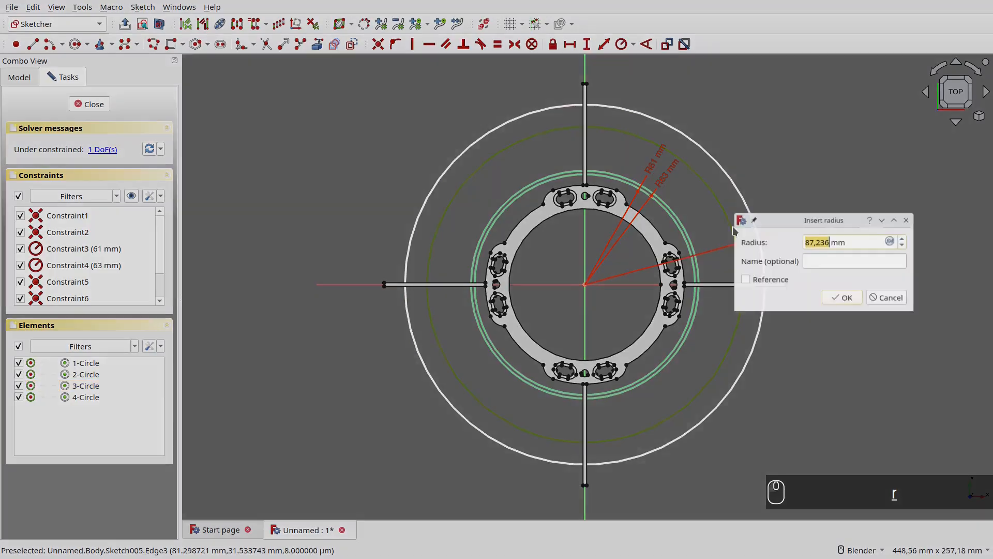
pyautogui.write('73')
pyautogui.press('Return')
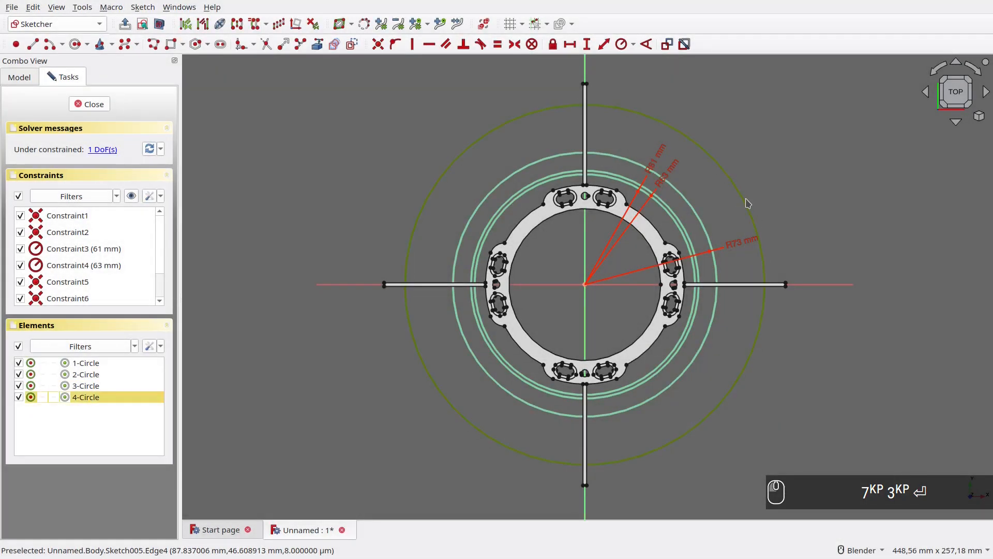
# Constrain the outermost circle's radius to 75 mm and move the 73 mm and 75 mm labels beside the other radius labels.
pyautogui.write('r')
pyautogui.write('75')
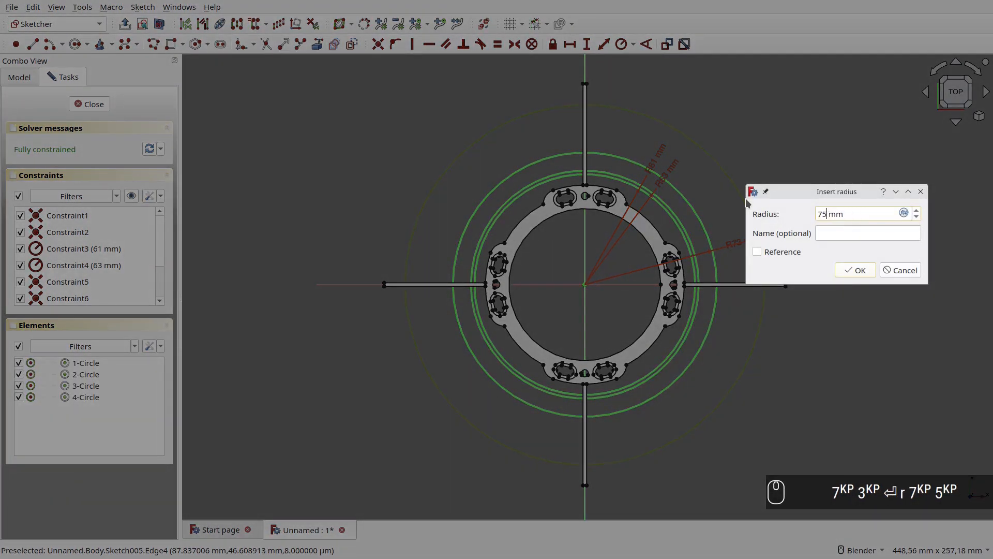
pyautogui.press('Return')
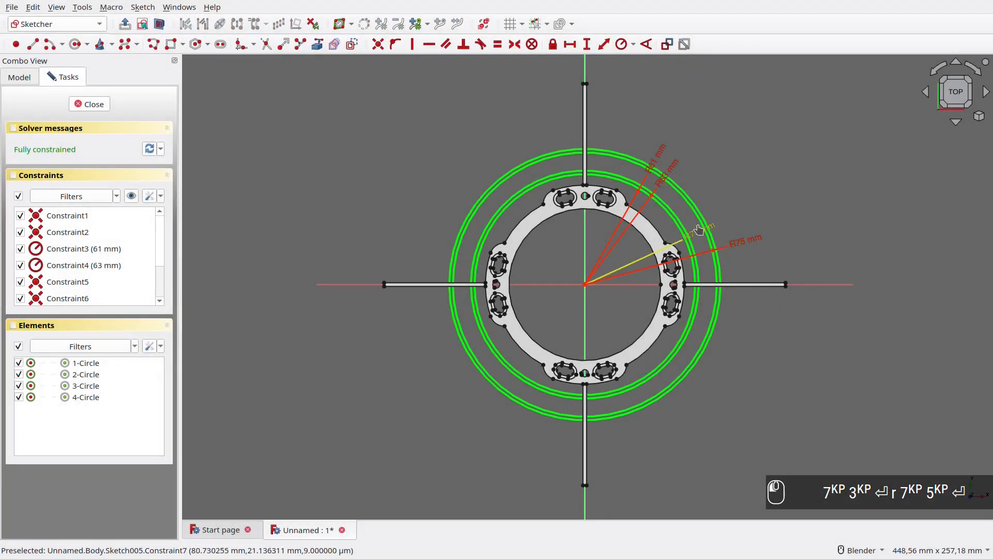
pyautogui.moveTo(745, 240); pyautogui.dragTo(714, 173)
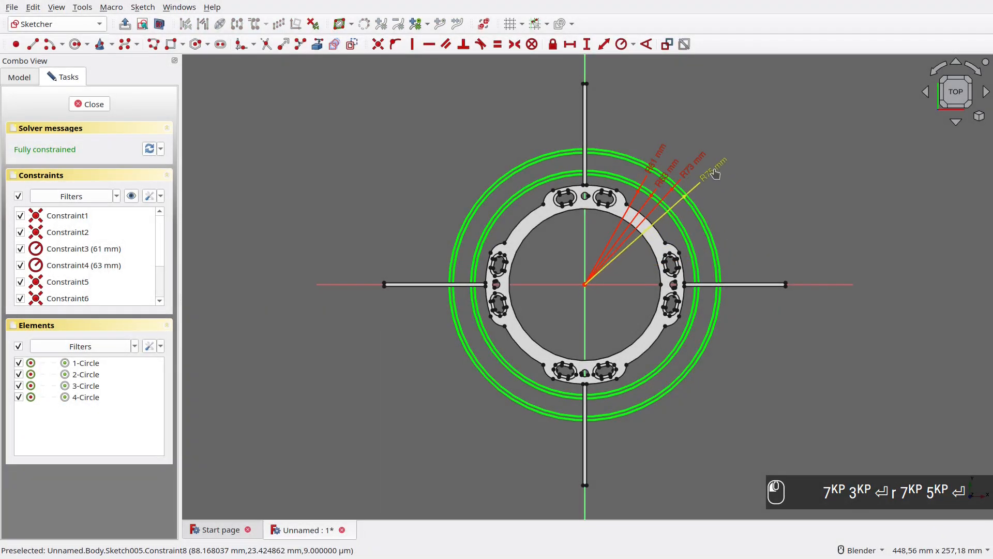
# Draw a third pair of origin-centred circles outside the 75 mm circle, one about 93 mm in radius and one reaching just past the rib ends.
pyautogui.press('g')
pyautogui.press('c')
pyautogui.click(586, 285)
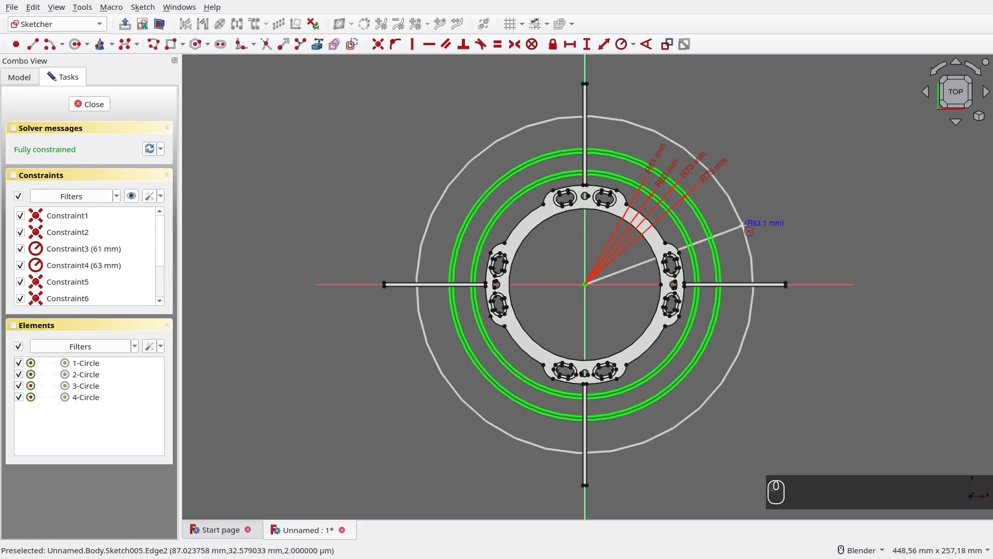
pyautogui.click(745, 223)
pyautogui.click(585, 285)
pyautogui.click(773, 209)
pyautogui.rightClick(760, 210)
# Constrain the radius of the third pair's inner circle to 85 mm.
pyautogui.click(738, 212)
pyautogui.write('r')
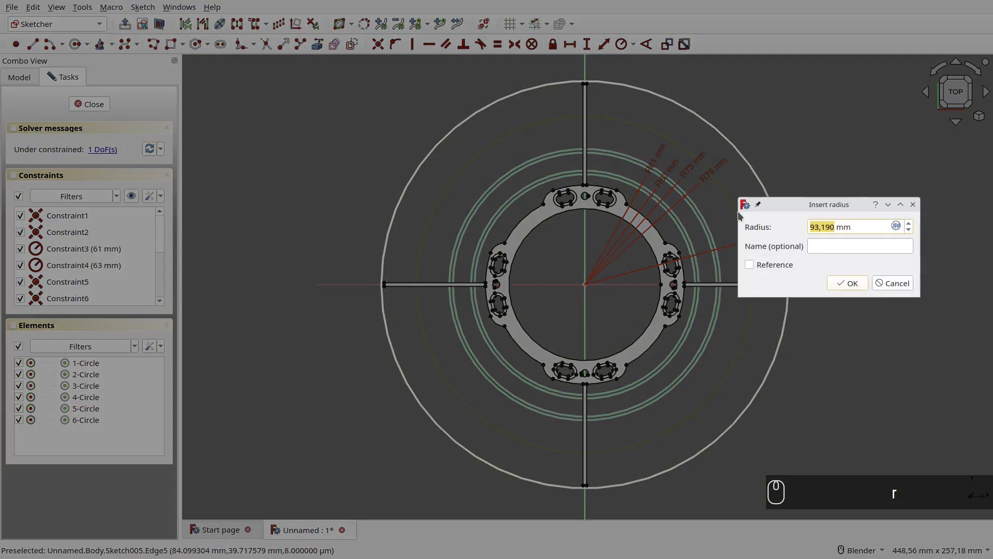
pyautogui.write('85')
pyautogui.press('Return')
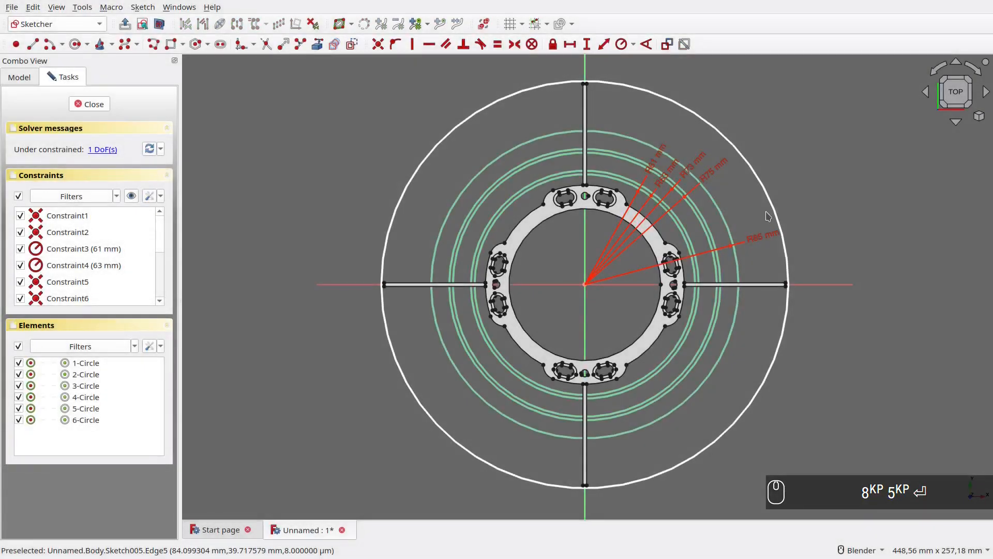
# Constrain the third pair's outer circle to an 87 mm radius and move the pair's labels beside the other radius labels.
pyautogui.click(775, 215)
pyautogui.write('r87')
pyautogui.press('Return')
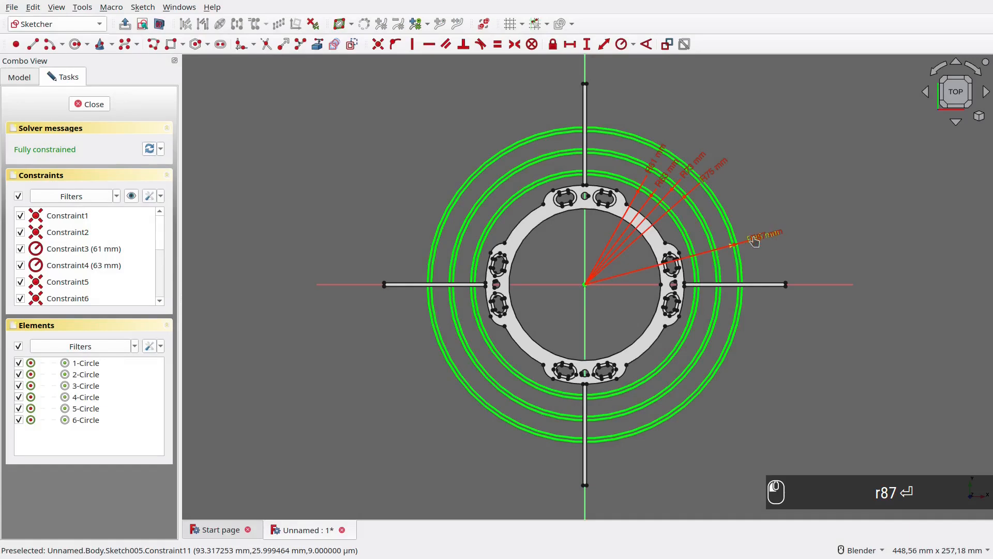
pyautogui.moveTo(768, 241); pyautogui.dragTo(751, 196)
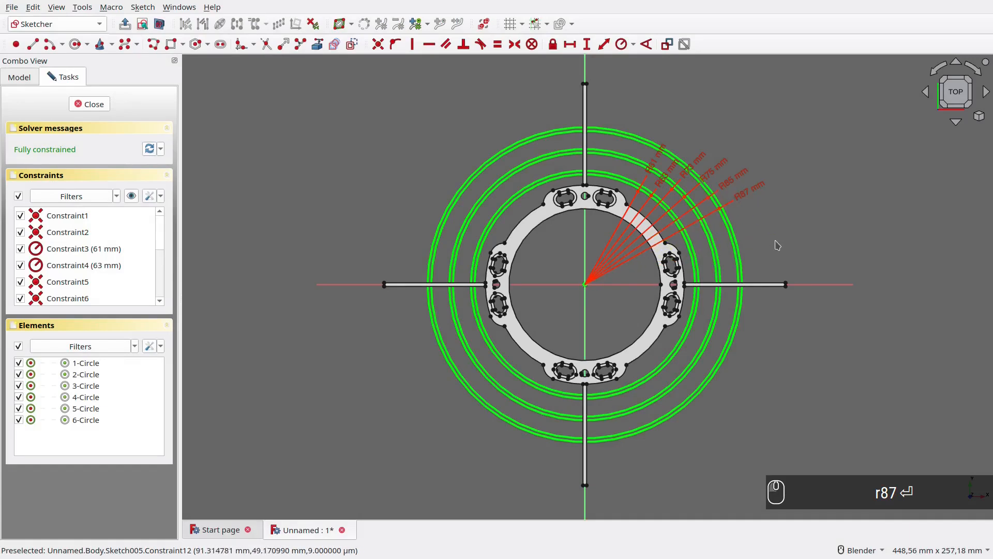
# Draw a fourth pair of origin-centred circles outside the 87 mm circle, about 107 mm and 114 mm in radius.
pyautogui.press('c')
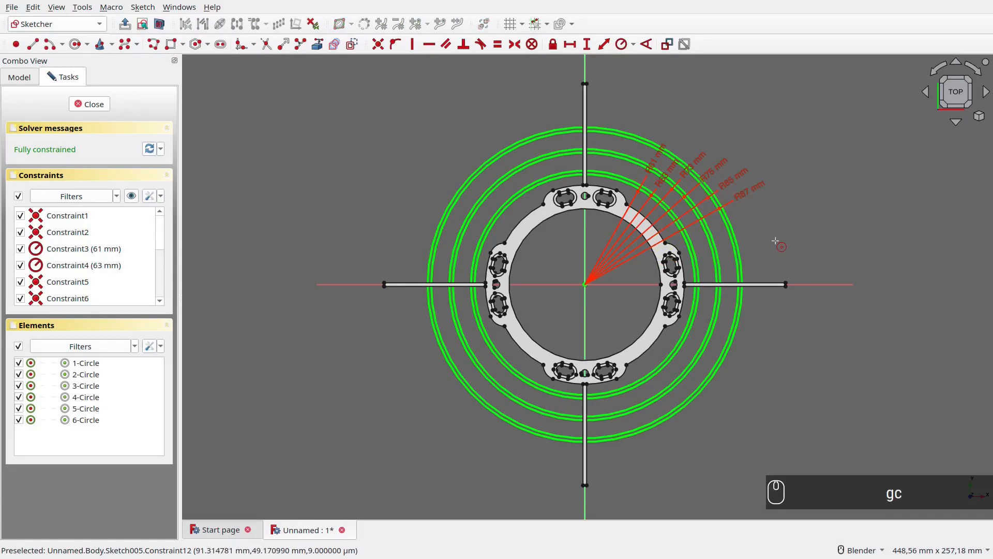
pyautogui.click(585, 284)
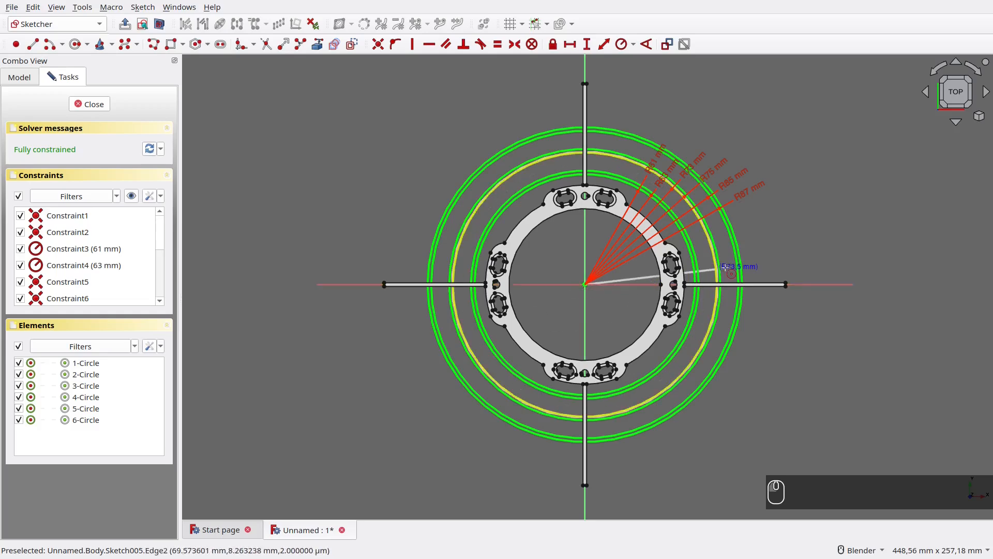
pyautogui.click(777, 257)
pyautogui.click(584, 284)
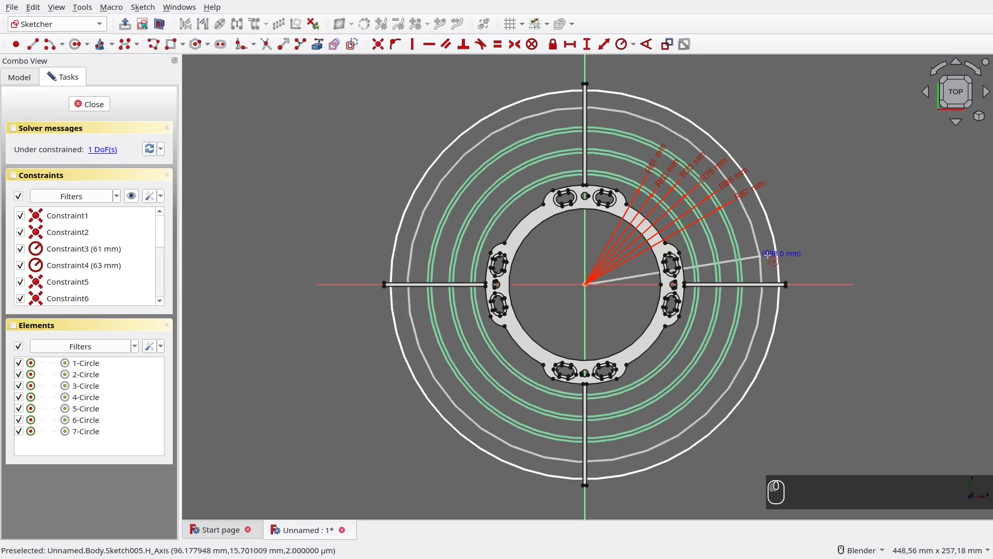
pyautogui.click(778, 252)
# Constrain the fourth pair's radii to 97 mm and 99 mm and move their labels beside the other radius labels.
pyautogui.write('r')
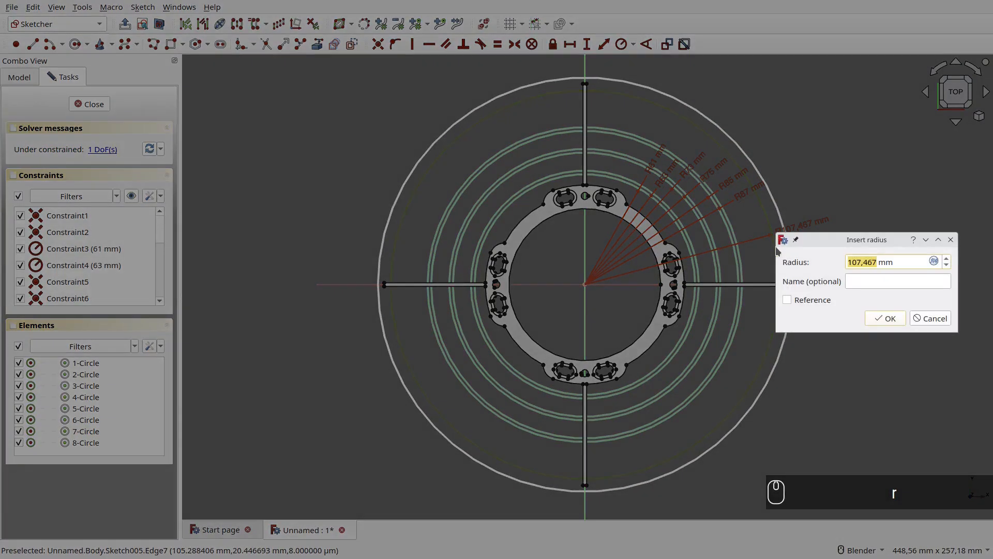
pyautogui.write('97')
pyautogui.press('Return')
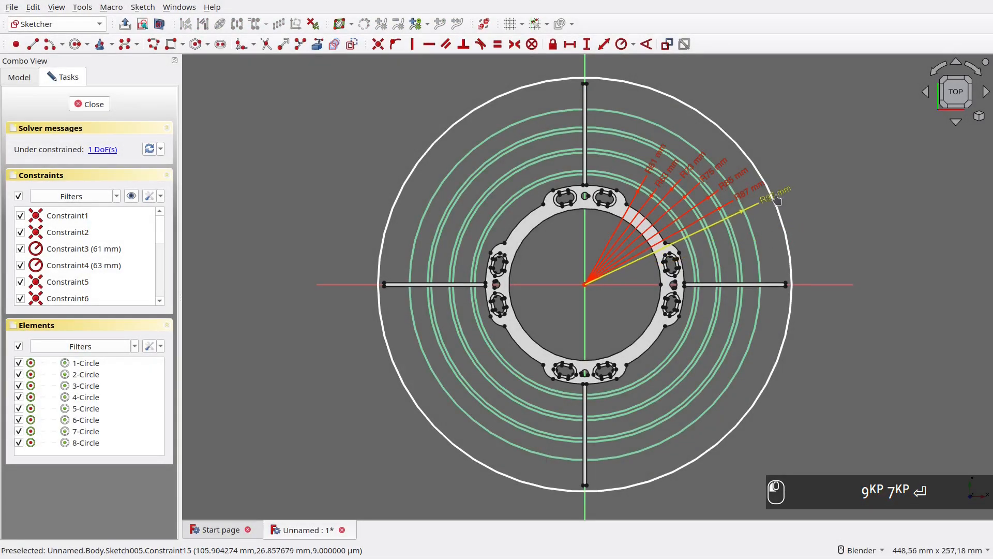
pyautogui.click(794, 233)
pyautogui.write('r')
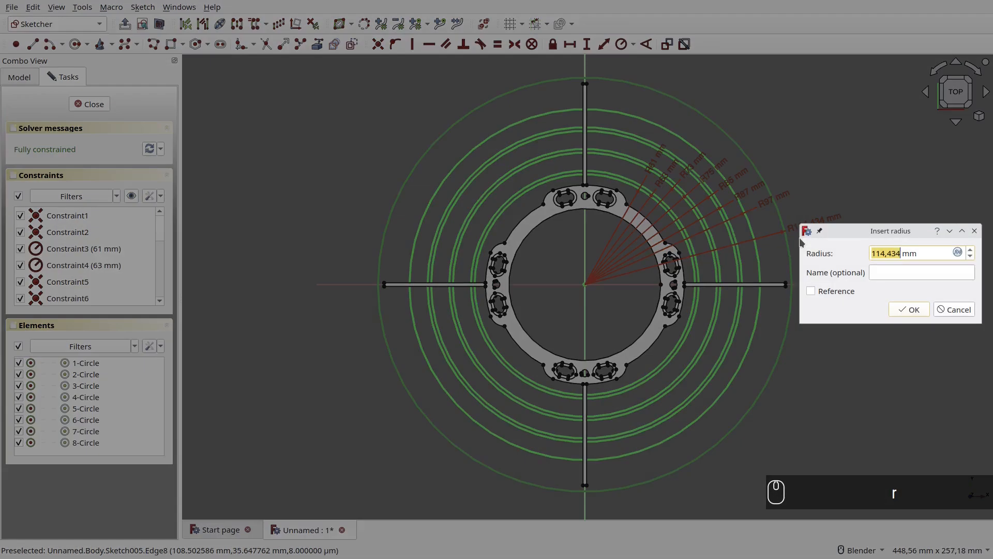
pyautogui.write('99')
pyautogui.press('Return')
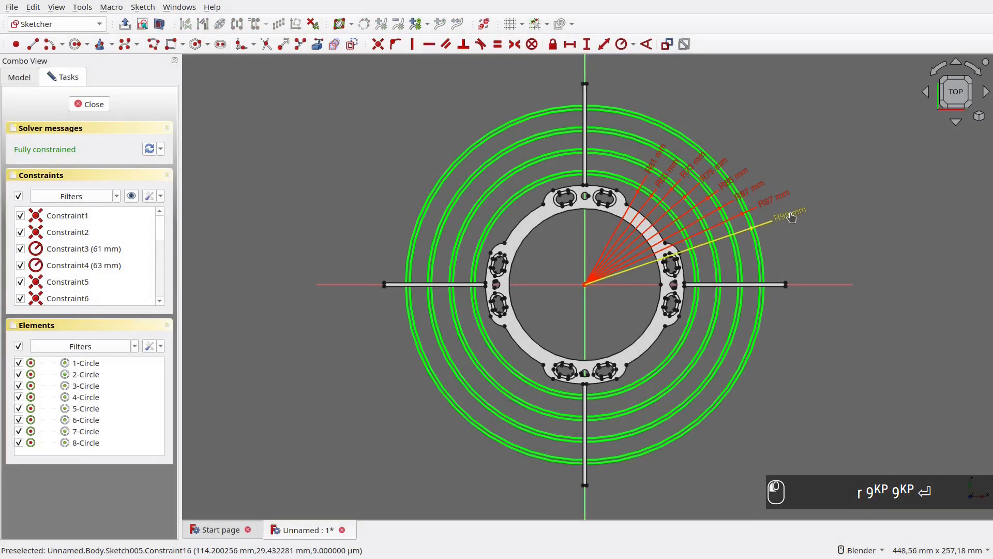
# Close the ring sketch and rename it b-grill-sketch.
pyautogui.click(98, 108)
pyautogui.press('KP_0')
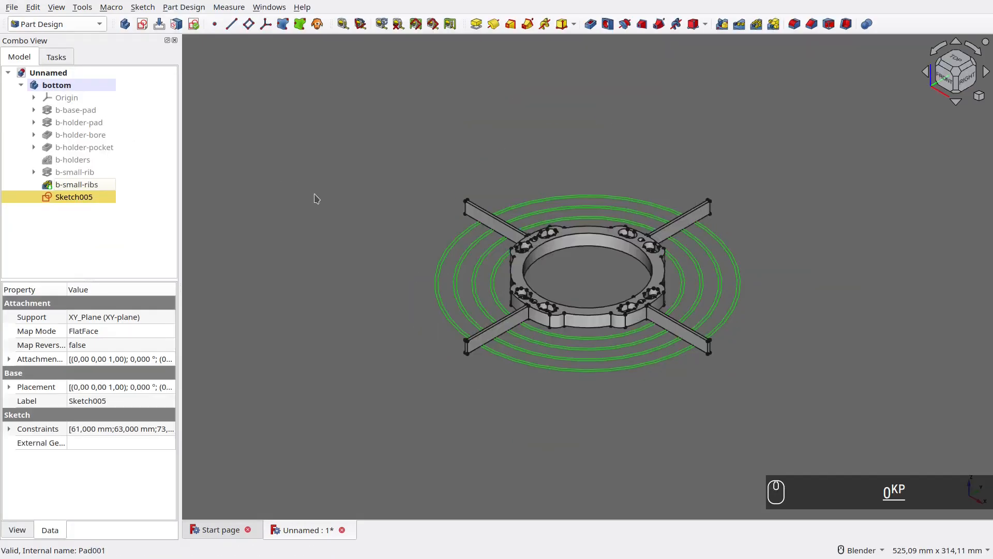
pyautogui.press('F2')
pyautogui.write('b-grill')
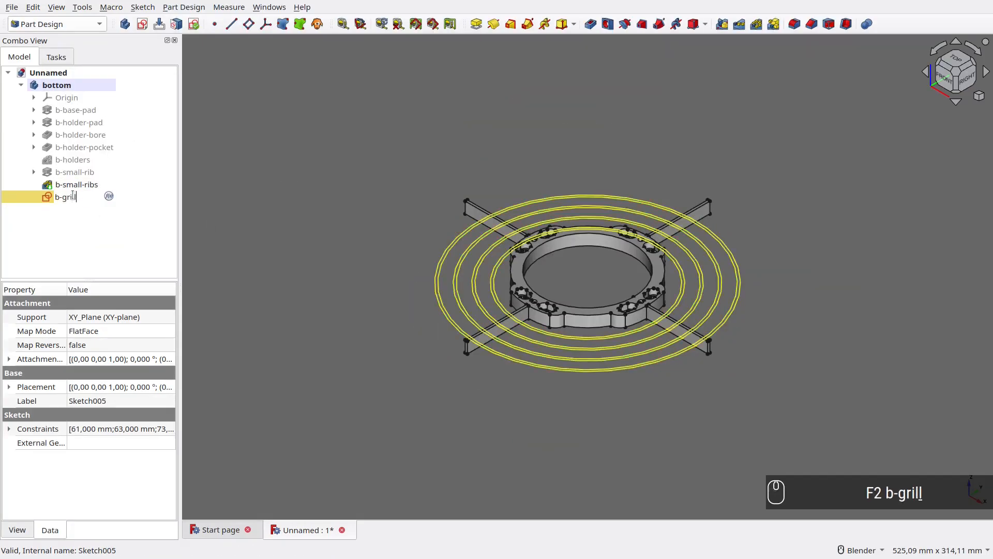
pyautogui.write('-sketch')
pyautogui.press('Return')
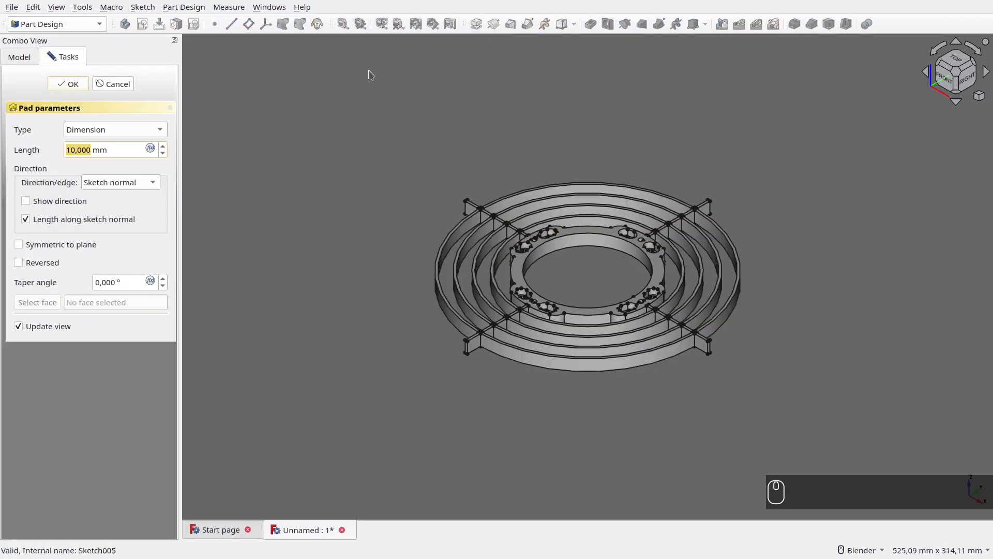
# Pad the b-grill-sketch 10 mm along its normal and rename the pad b-grill.
pyautogui.click(81, 85)
pyautogui.click(75, 198)
pyautogui.press('F2')
pyautogui.write('b-grill')
pyautogui.press('Return')
# Set the Refine property of the b-grill pad to true.
pyautogui.click(574, 295)
pyautogui.scroll(6, 529, 302)
pyautogui.click(70, 198)
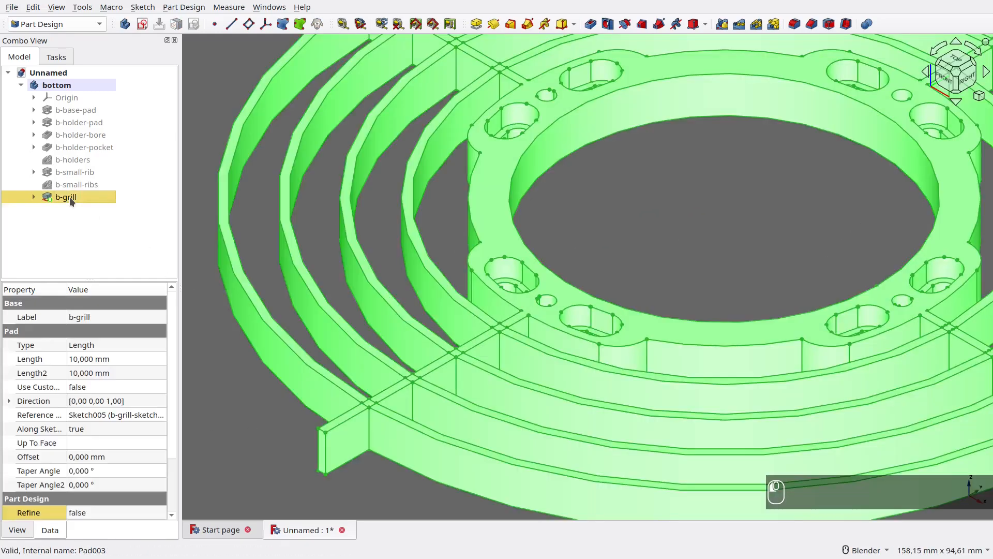
pyautogui.doubleClick(92, 512)
pyautogui.click(102, 527)
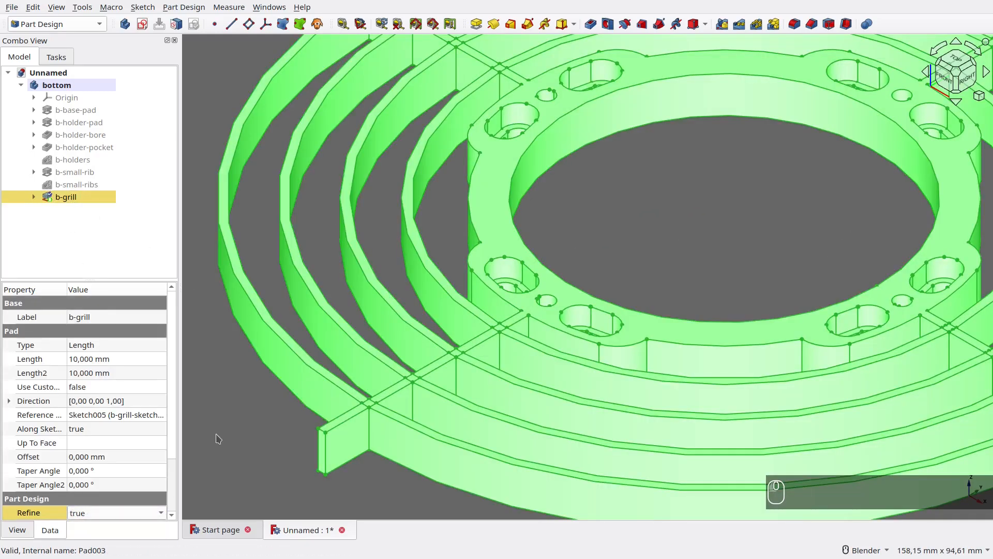
pyautogui.click(223, 436)
# Save the document as 01-body in the ceiling-exhaust project folder.
pyautogui.press('2')
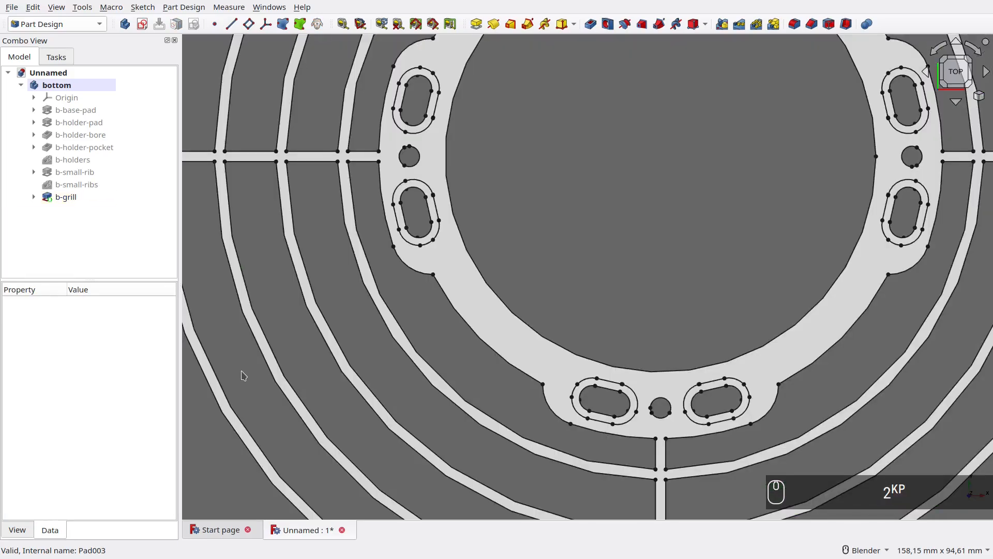
pyautogui.press('f')
pyautogui.hotkey('ctrl', 's')
pyautogui.scroll(-3, 478, 253)
pyautogui.scroll(1, 479, 243)
pyautogui.doubleClick(476, 231)
pyautogui.doubleClick(477, 255)
pyautogui.doubleClick(479, 244)
pyautogui.click(438, 334)
pyautogui.write('01-')
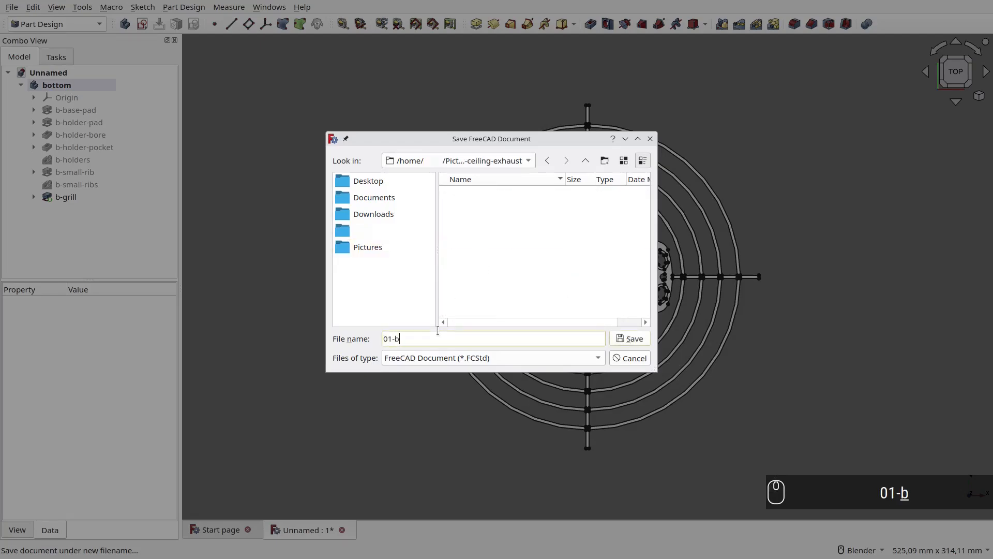
pyautogui.write('body')
pyautogui.press('Return')
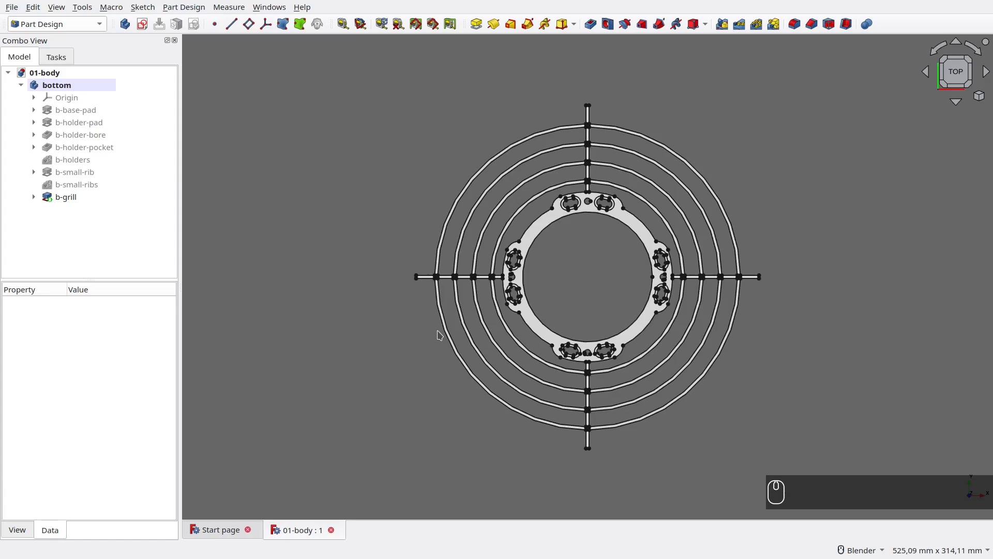
# Hide the b-grill pad and start a new sketch on the XZ plane.
pyautogui.press('KP_1')
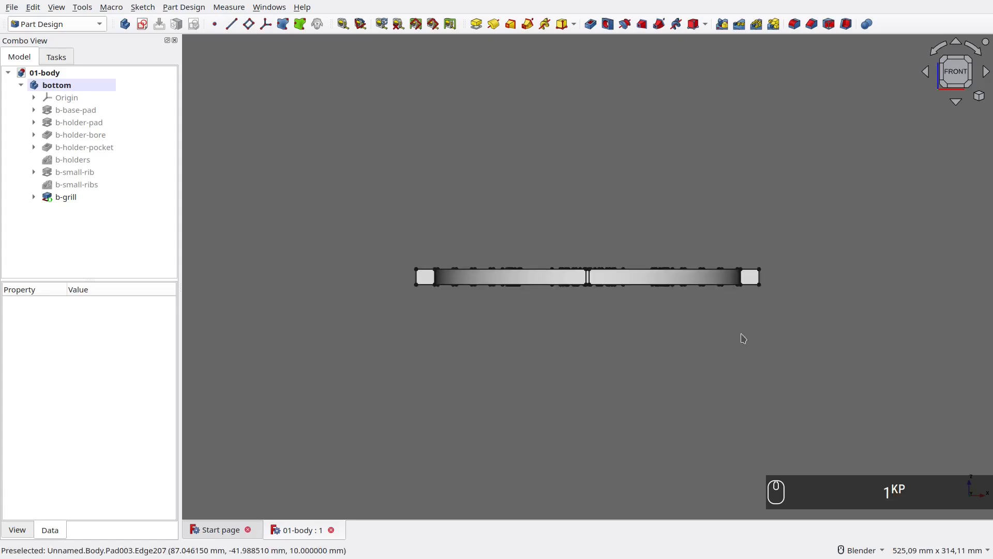
pyautogui.click(74, 197)
pyautogui.press('space')
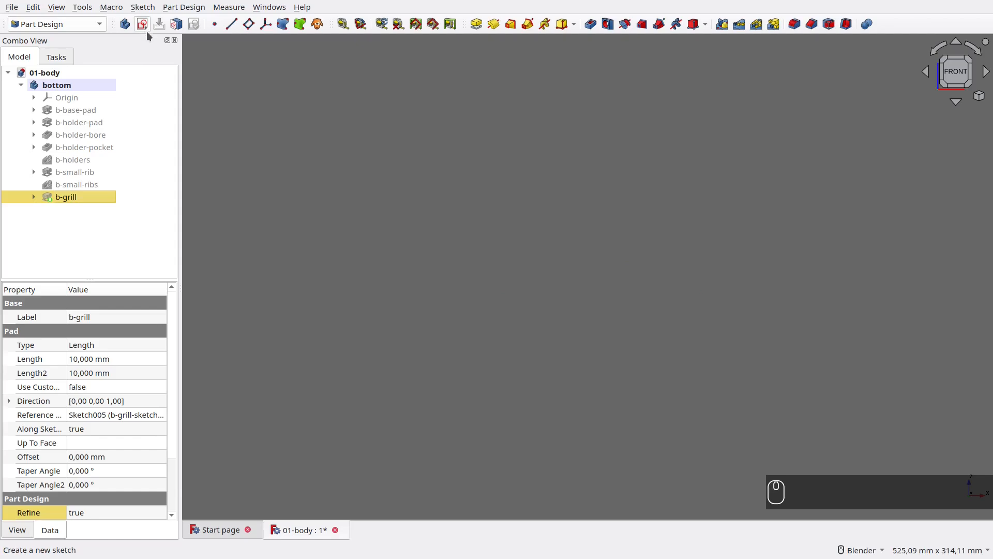
pyautogui.click(288, 128)
pyautogui.click(141, 24)
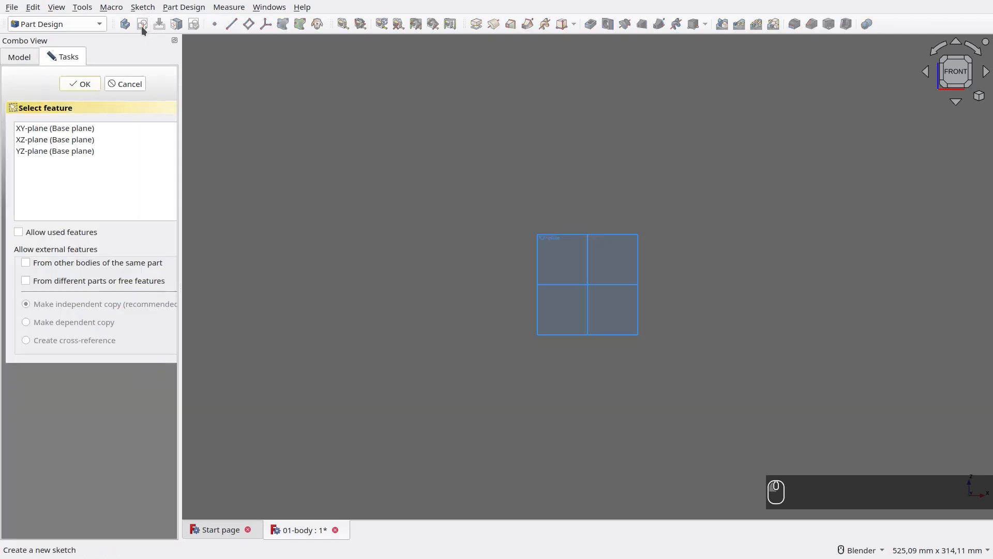
pyautogui.click(57, 144)
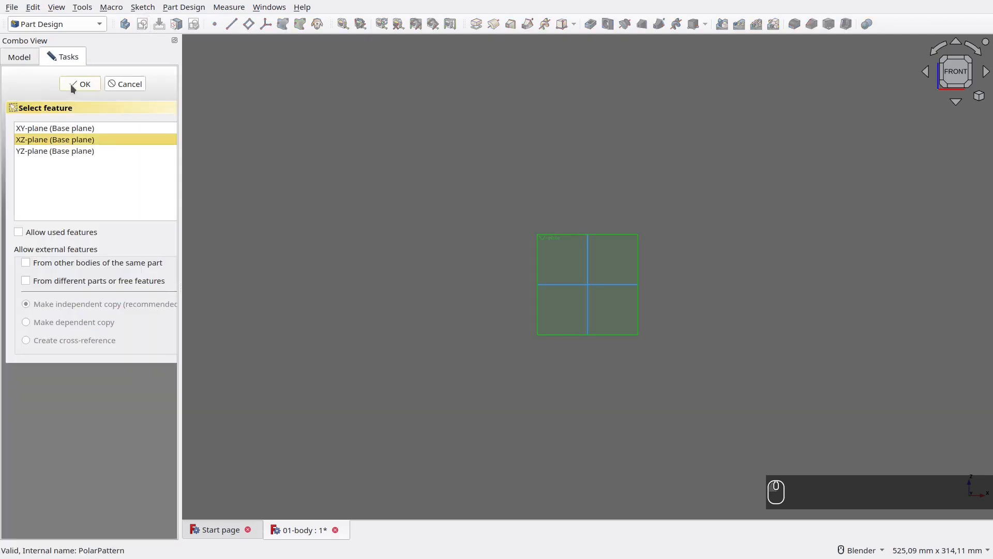
# Sketch an origin-centred upper half-circle about 16 mm in radius, ending on the horizontal axis, and close it with a straight base line.
pyautogui.press('g')
pyautogui.press('a')
pyautogui.click(588, 290)
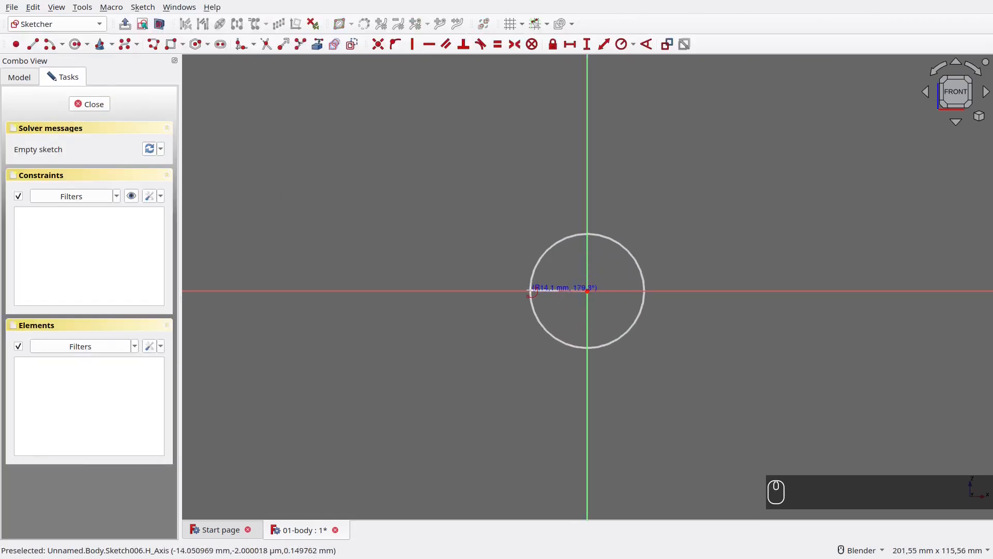
pyautogui.click(525, 291)
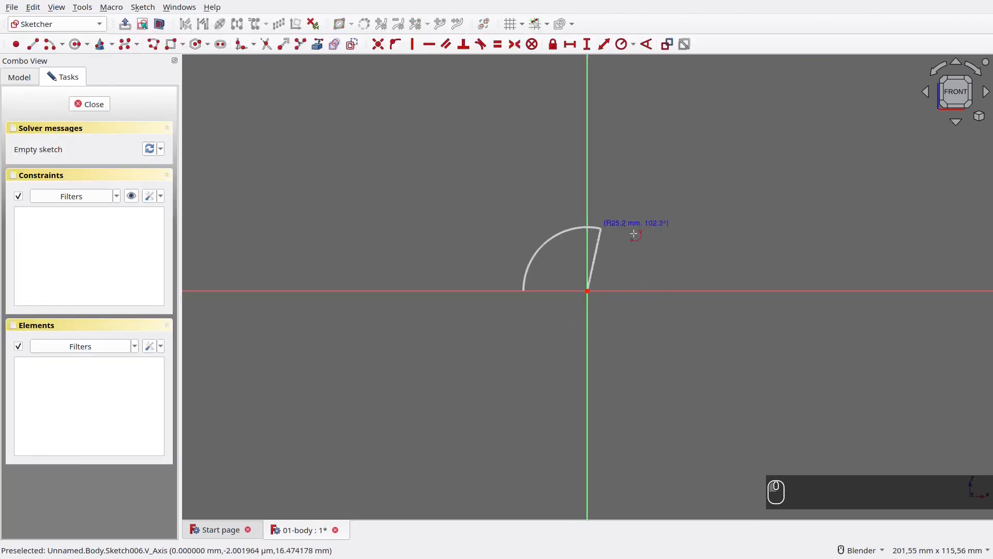
pyautogui.click(662, 291)
pyautogui.press('l')
pyautogui.click(651, 290)
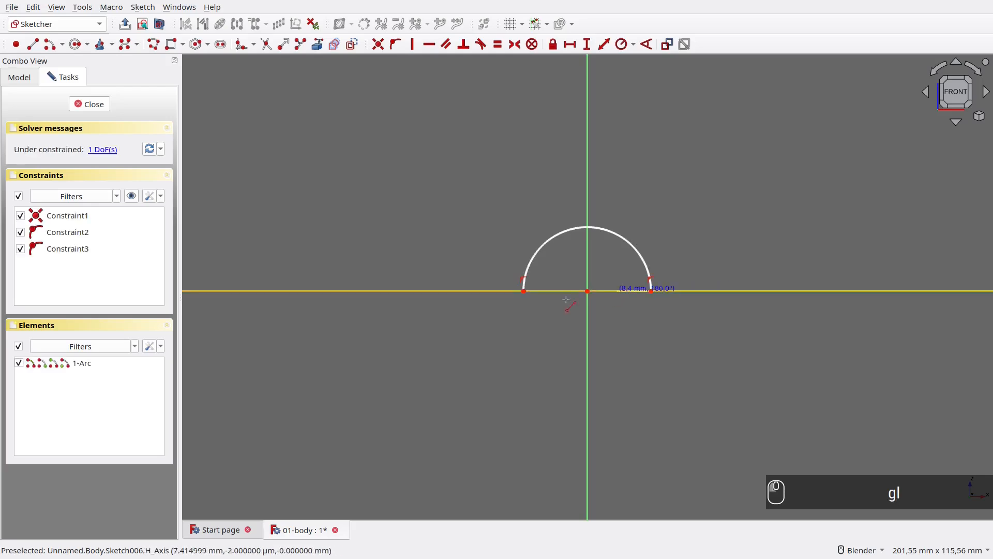
pyautogui.click(524, 291)
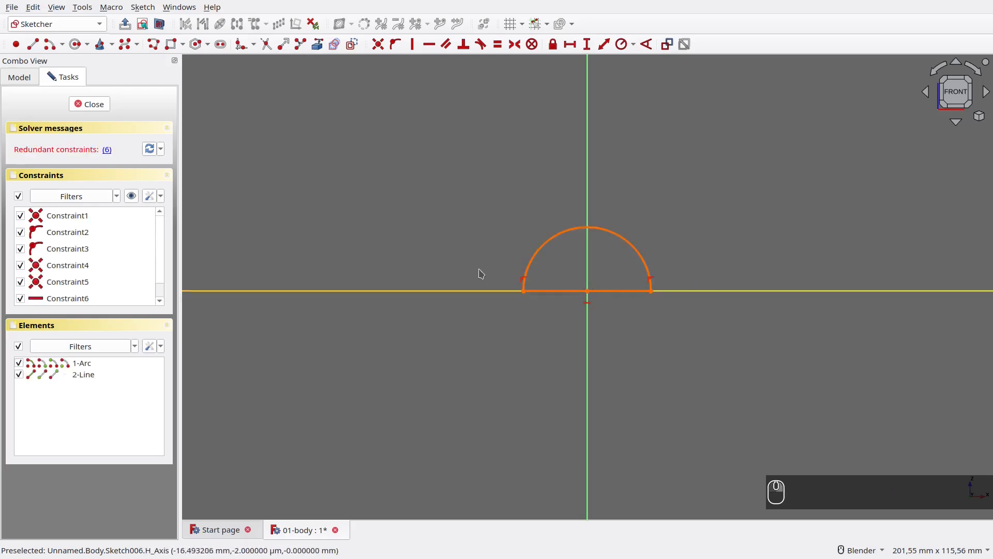
# Delete the redundant horizontal constraint and constrain the half-circle's base line to a length of 15 mm.
pyautogui.click(107, 150)
pyautogui.press('Delete')
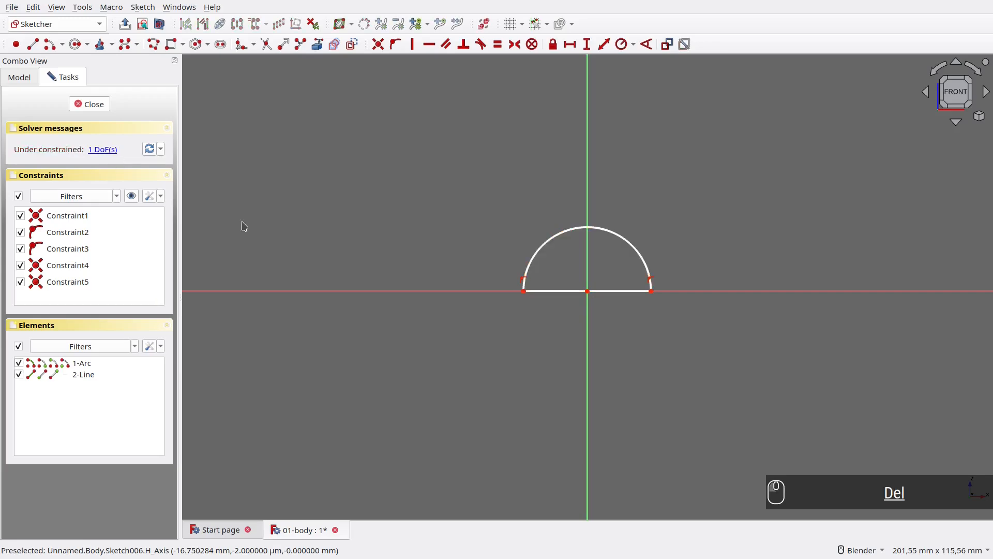
pyautogui.click(556, 291)
pyautogui.write('l')
pyautogui.write('15')
pyautogui.press('Return')
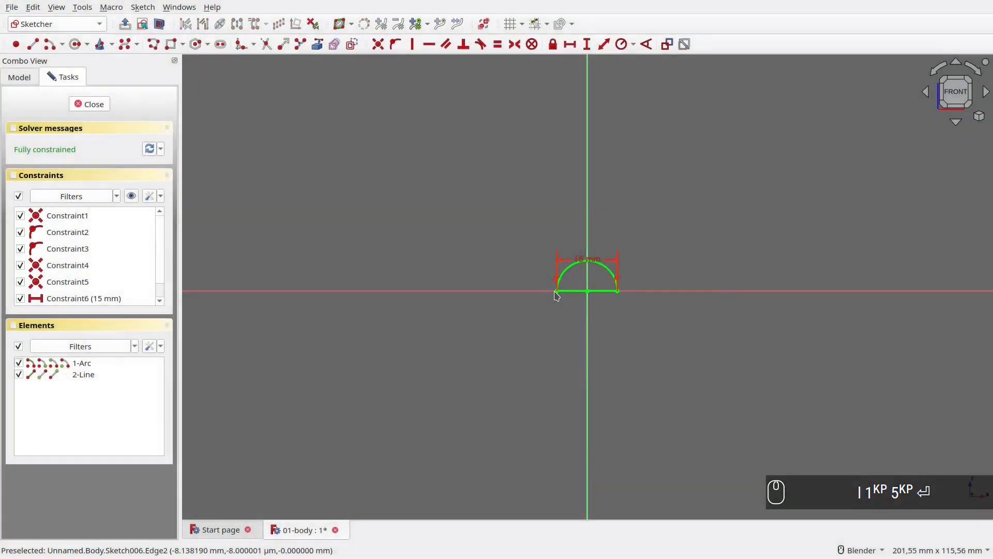
# Close the half-circle sketch and rename it b-big-rib-sketch.
pyautogui.click(88, 104)
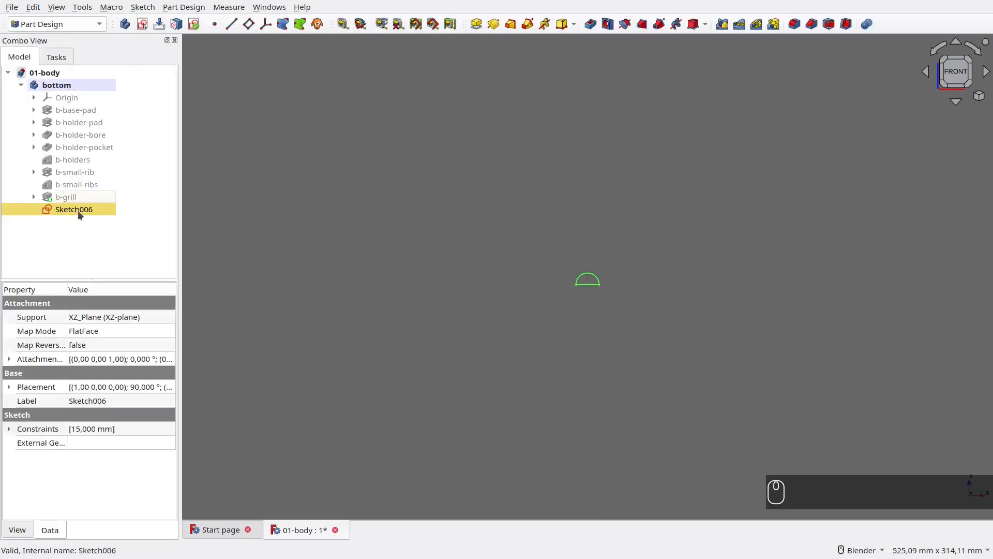
pyautogui.press('F2')
pyautogui.write('b-big-rib-sketch')
pyautogui.press('Return')
# Rotate the b-big-rib-sketch by setting its attachment offset to 45° around the y-axis.
pyautogui.click(399, 244)
pyautogui.press('KP_2')
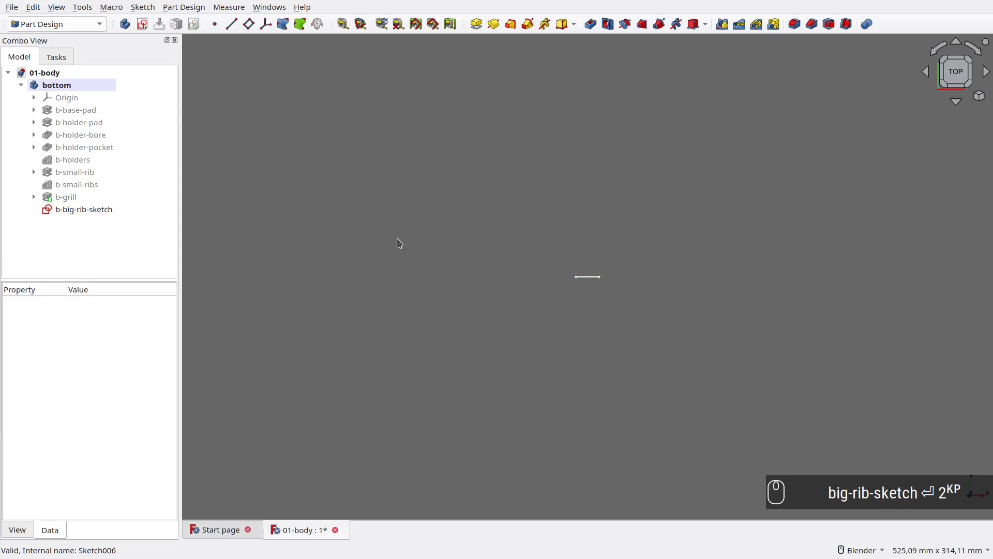
pyautogui.click(92, 209)
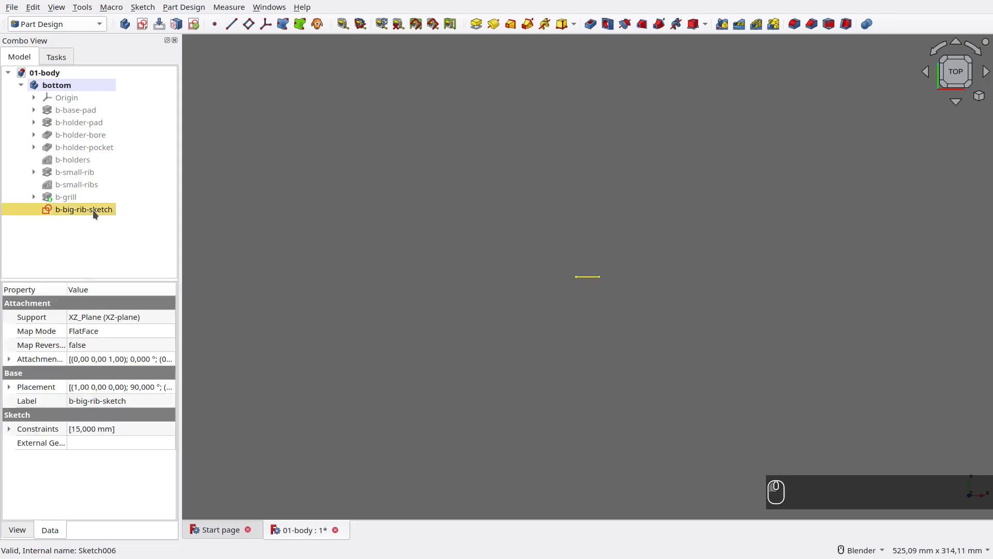
pyautogui.click(169, 332)
pyautogui.click(168, 334)
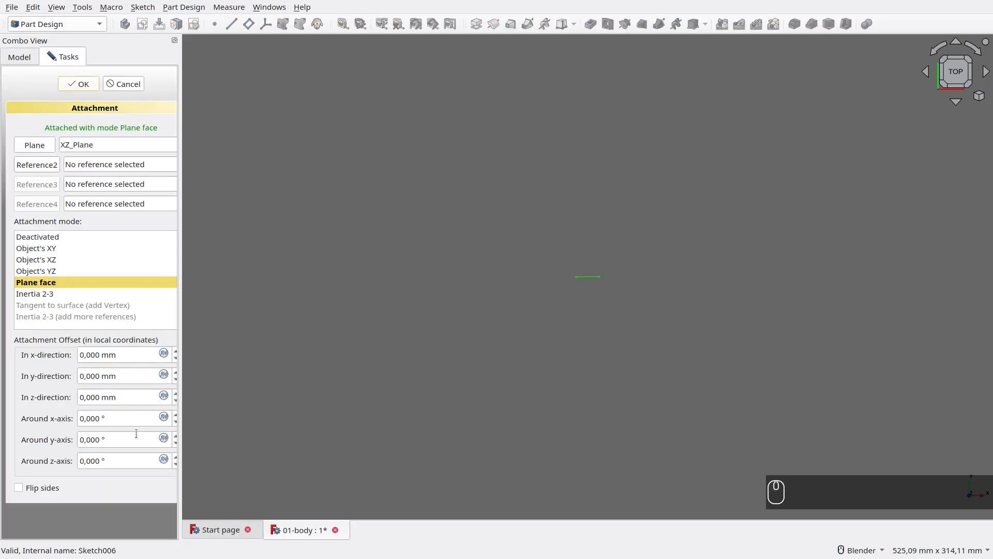
pyautogui.write('45')
pyautogui.click(66, 85)
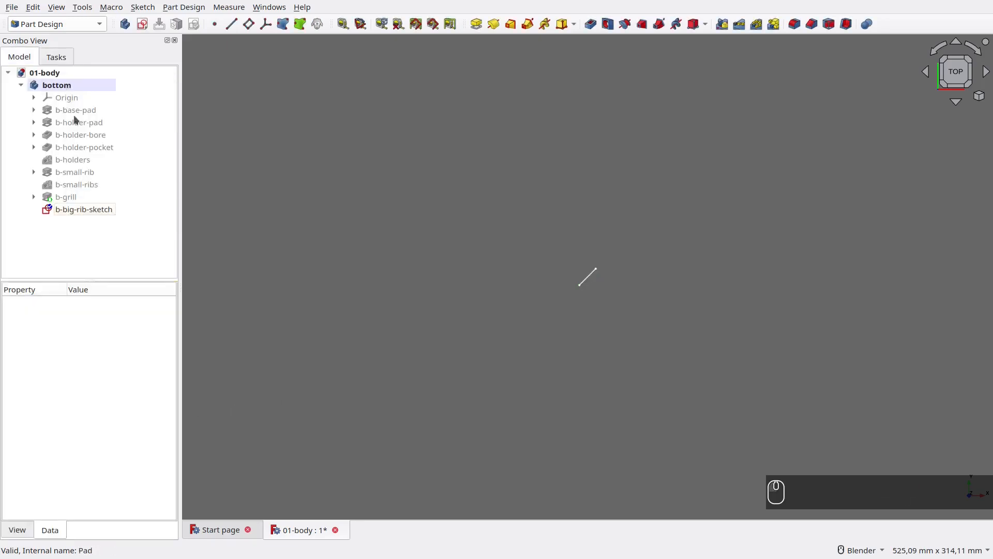
# Pad the b-big-rib-sketch to a length of 111 mm along the sketch normal and dismiss the report view.
pyautogui.click(169, 209)
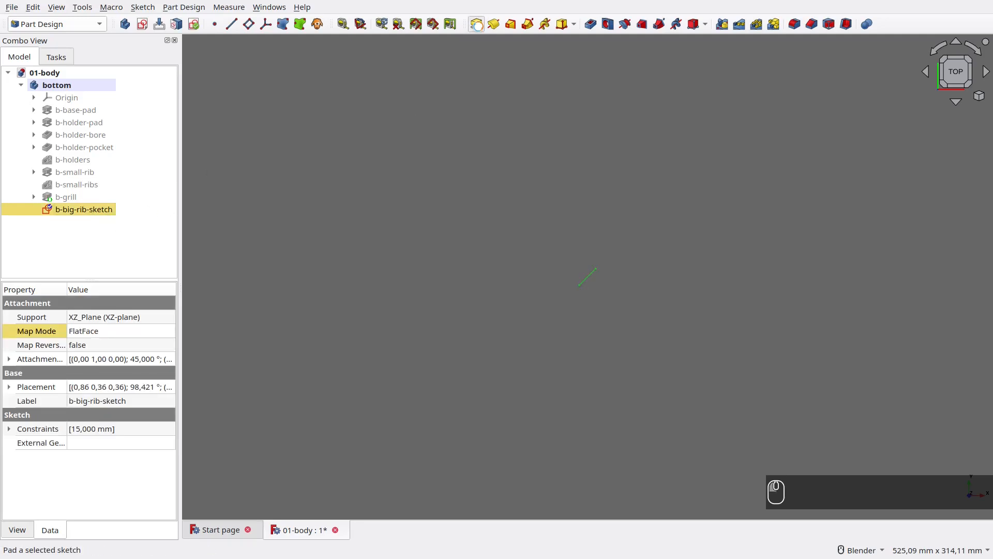
pyautogui.click(478, 27)
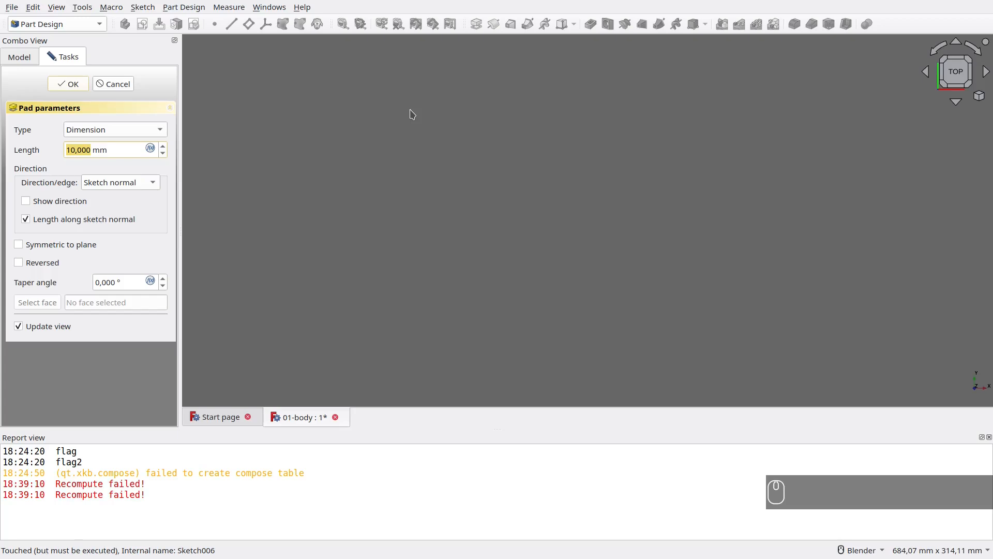
pyautogui.tripleClick(94, 152)
pyautogui.write('111')
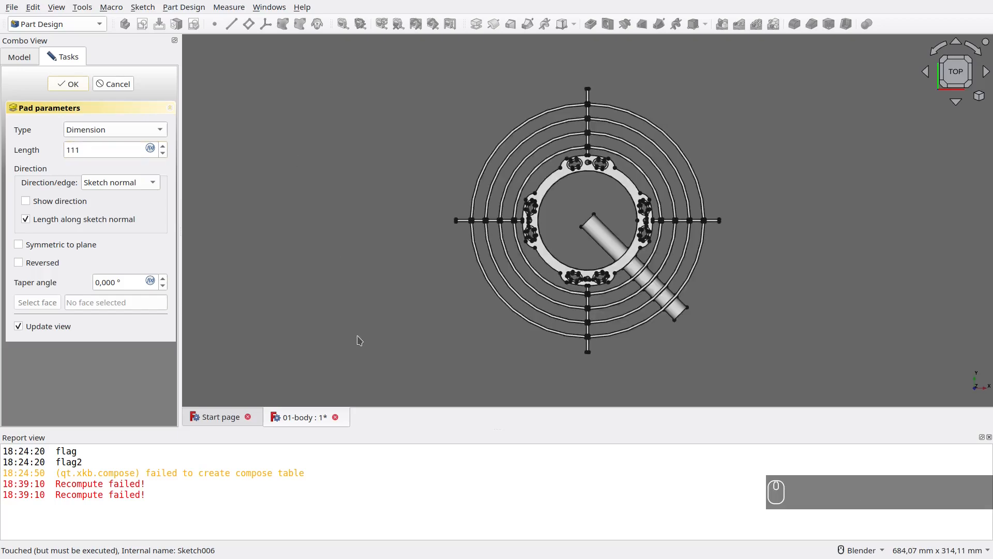
pyautogui.moveTo(358, 337); pyautogui.dragTo(364, 109, button='middle')
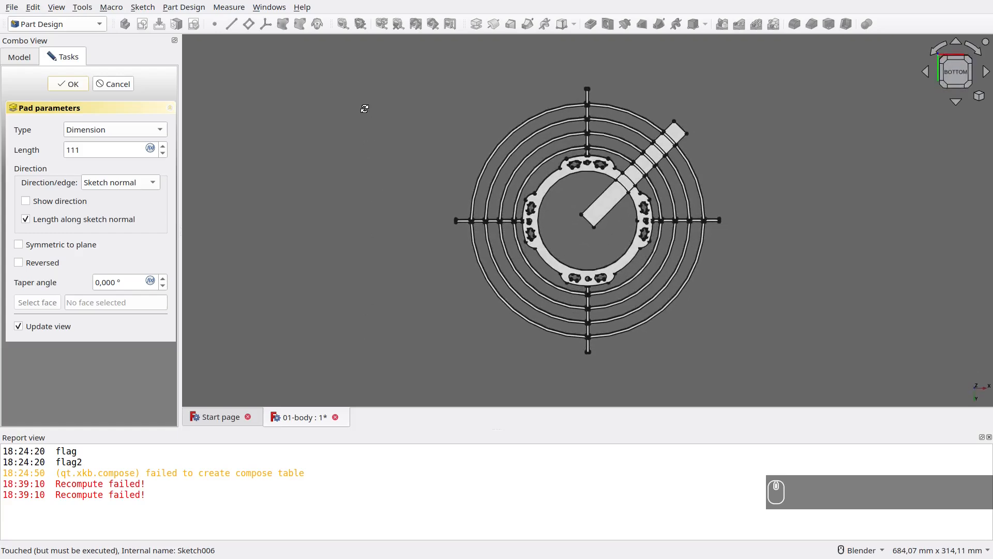
pyautogui.click(988, 437)
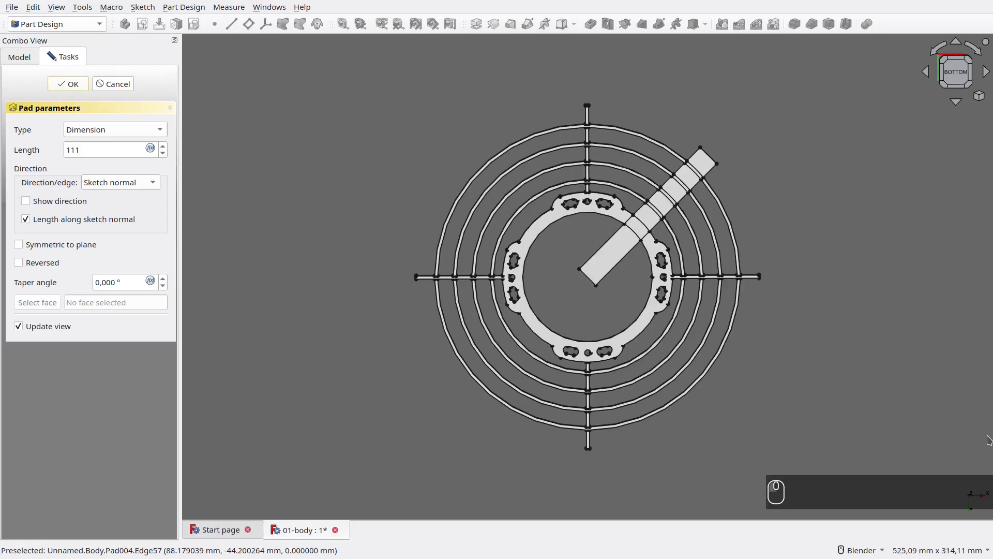
pyautogui.click(72, 85)
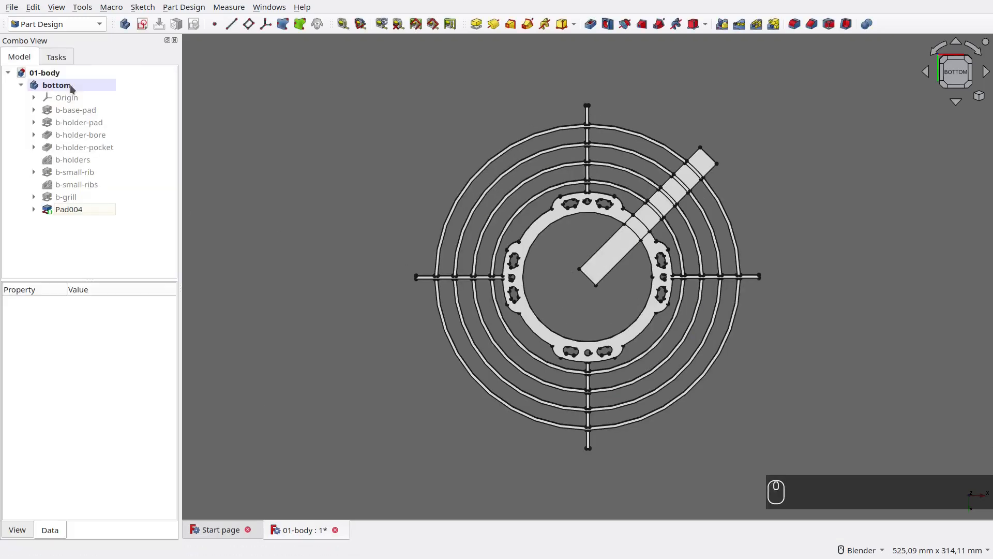
# Rename the new pad b-big-rib-pad and set its Refine property to true.
pyautogui.click(74, 209)
pyautogui.press('F2')
pyautogui.write('b-big-rib-pad')
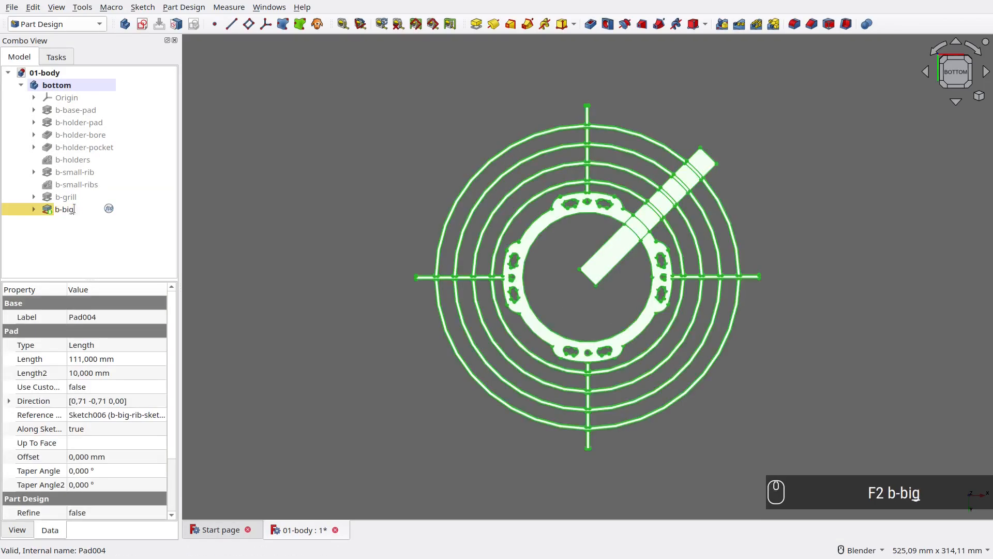
pyautogui.press('Return')
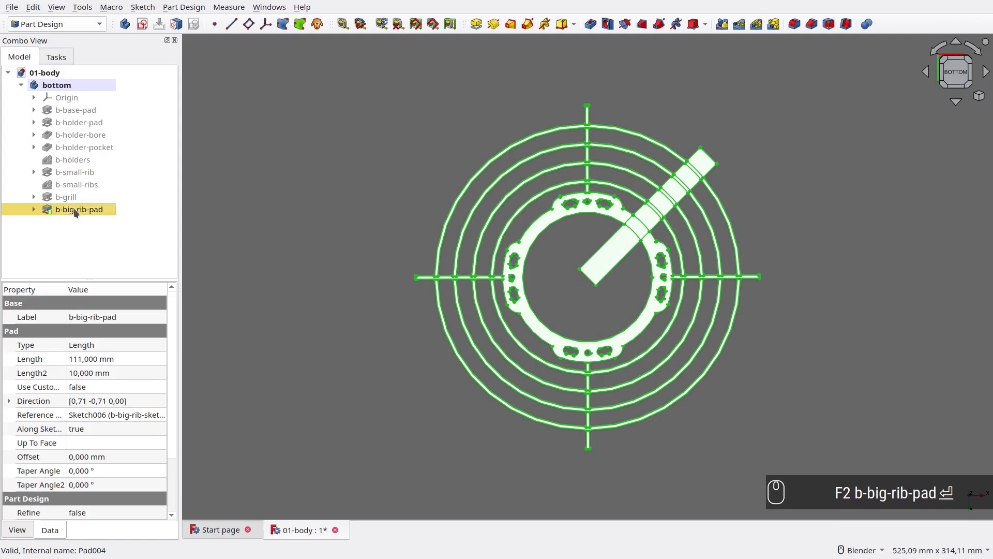
pyautogui.click(108, 508)
pyautogui.click(107, 507)
pyautogui.click(104, 527)
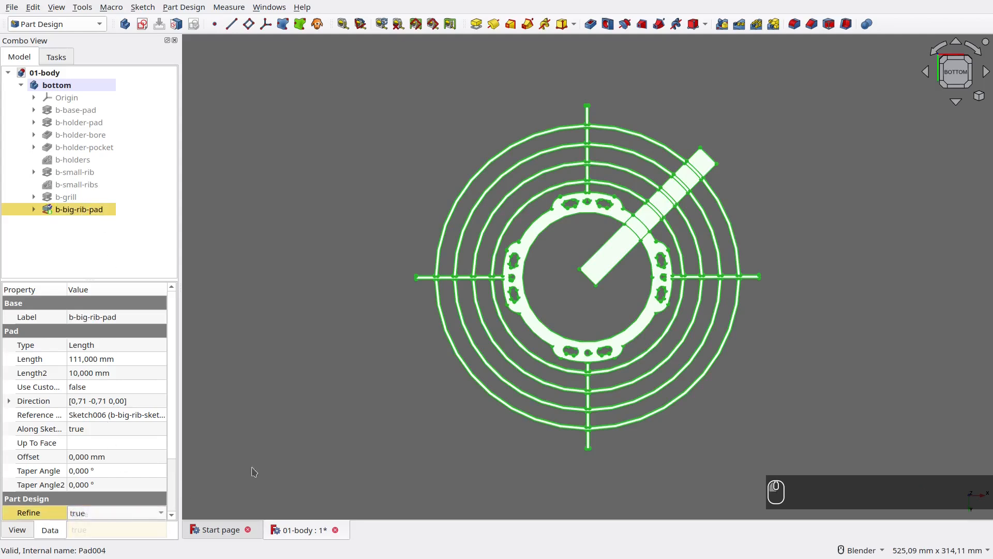
pyautogui.click(334, 335)
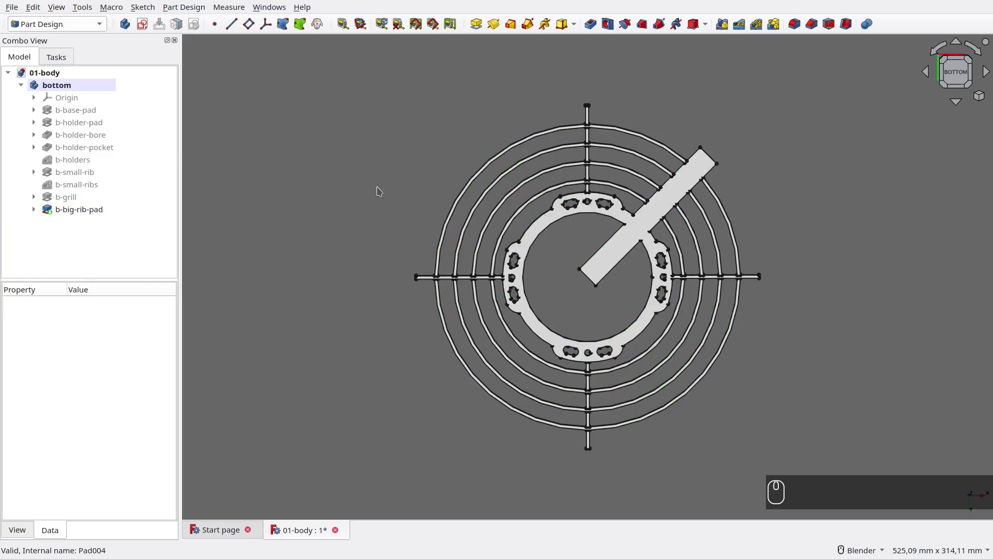
# Start a sketch on the big rib's outer end face and draw an origin-centred upper half-circle about 5 mm in radius, ending on the horizontal axis.
pyautogui.moveTo(366, 198); pyautogui.dragTo(546, 428, button='middle')
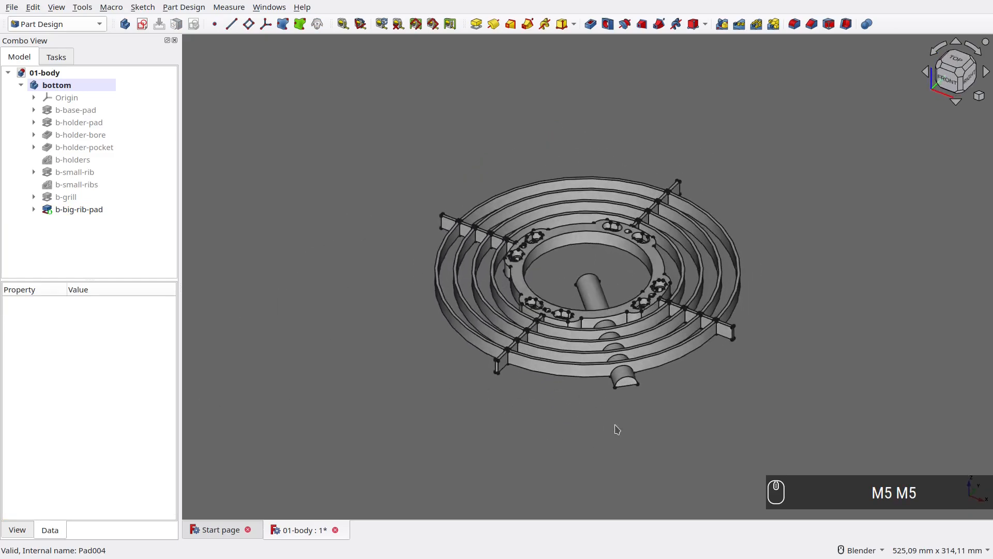
pyautogui.scroll(8, 626, 414)
pyautogui.click(622, 354)
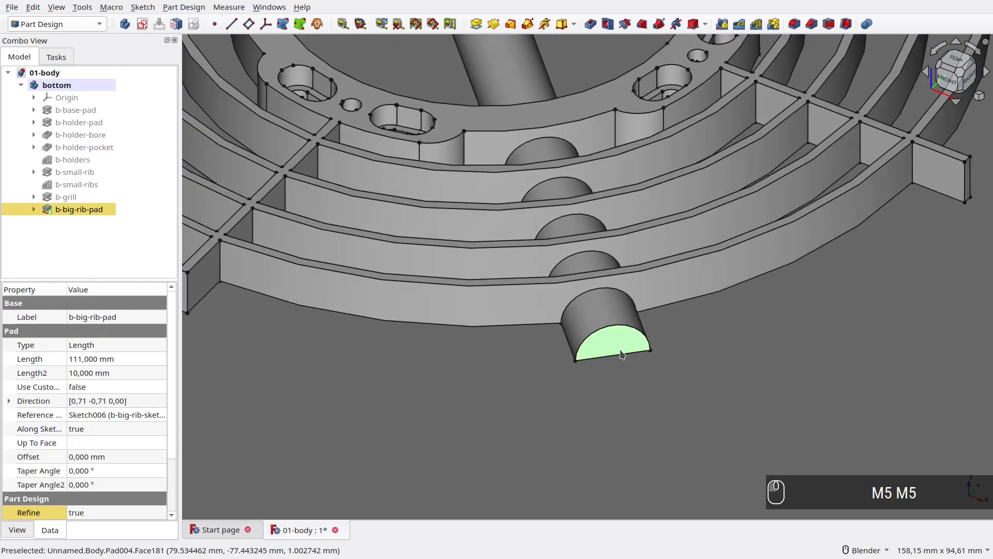
pyautogui.click(142, 24)
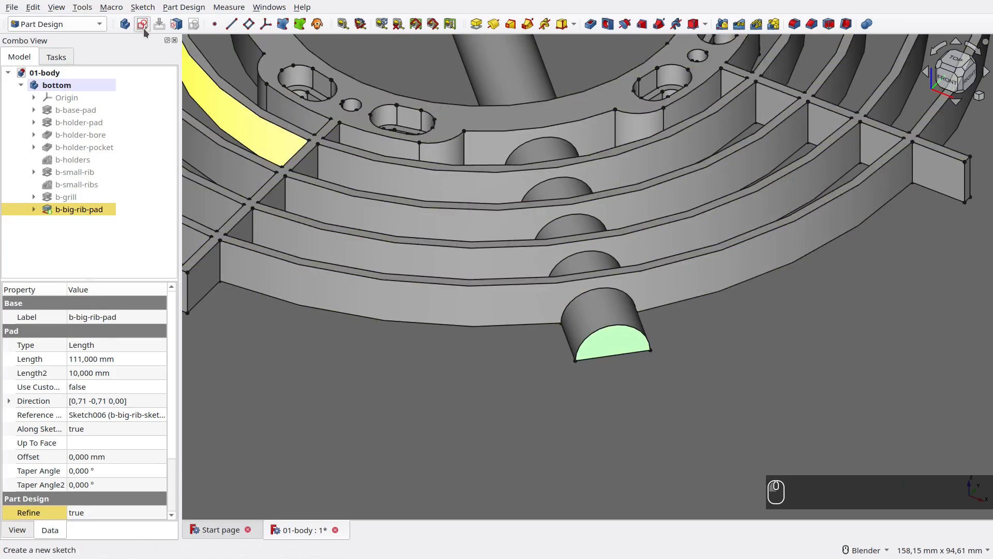
pyautogui.scroll(-4, 475, 155)
pyautogui.scroll(3, 477, 157)
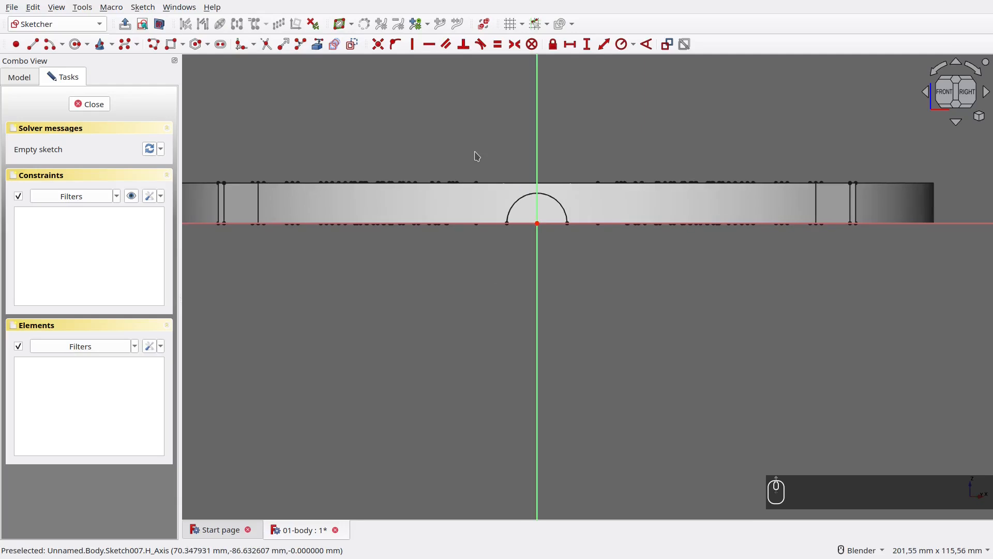
pyautogui.scroll(1, 477, 156)
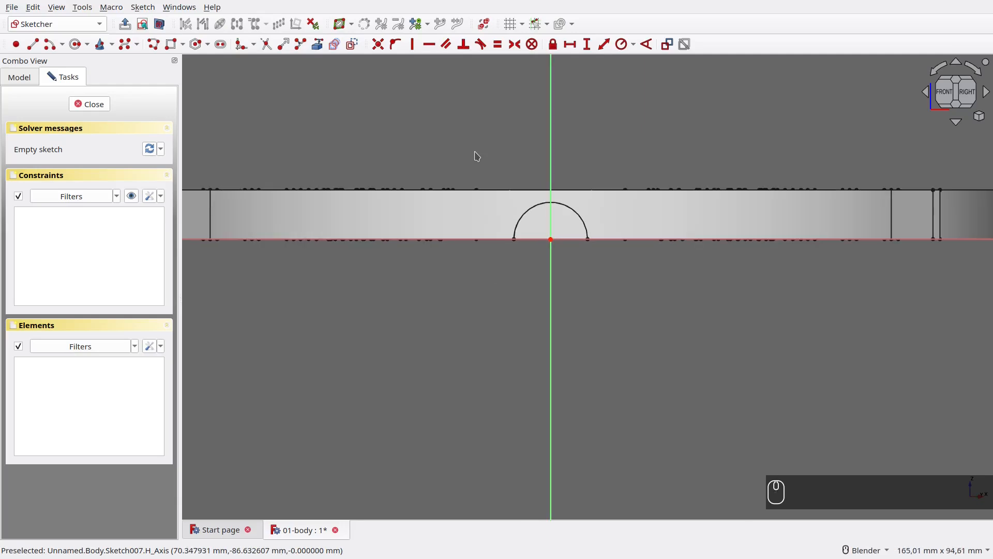
pyautogui.click(551, 239)
pyautogui.click(527, 240)
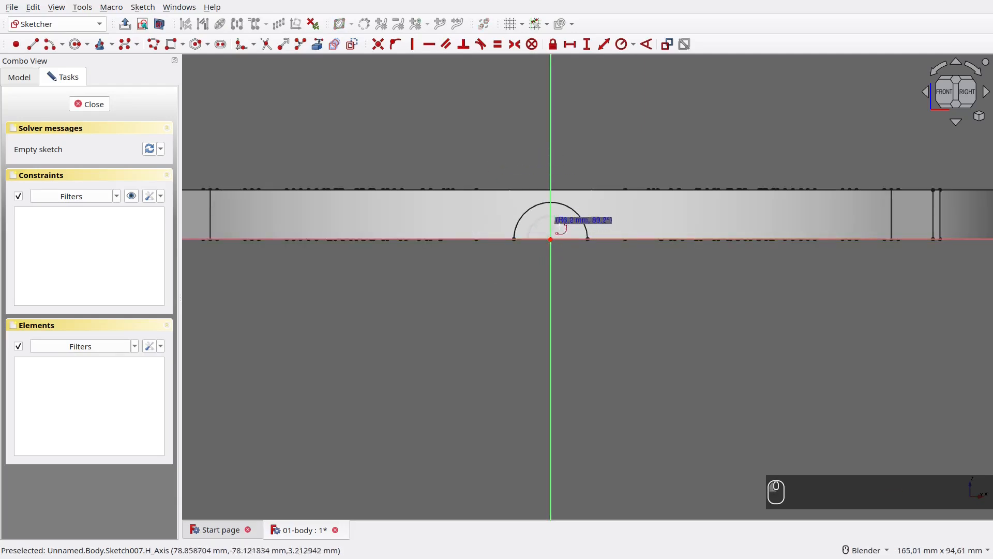
pyautogui.click(566, 240)
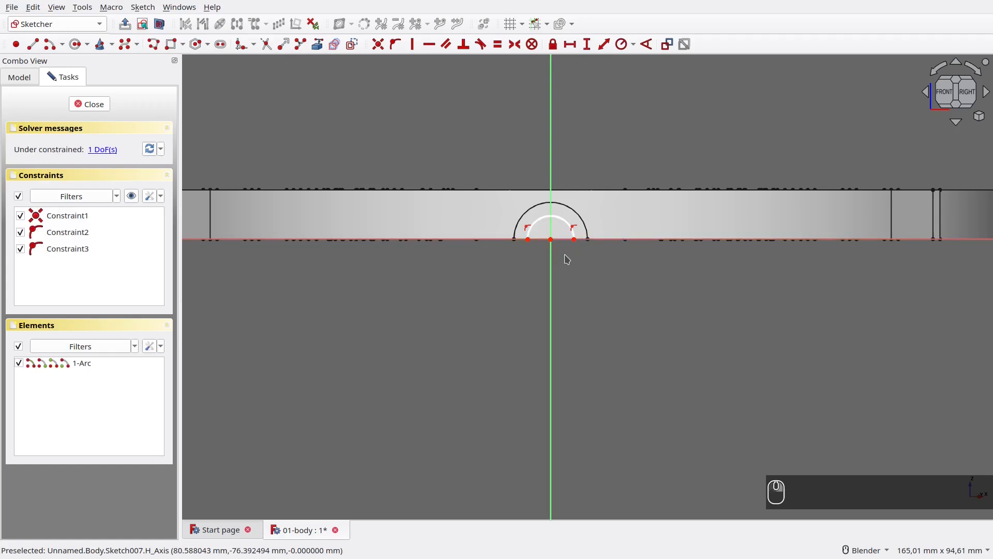
# Close the half-circle below the axis with a three-segment polyline and constrain its left side vertical.
pyautogui.press('g')
pyautogui.press('m')
pyautogui.click(574, 239)
pyautogui.click(574, 272)
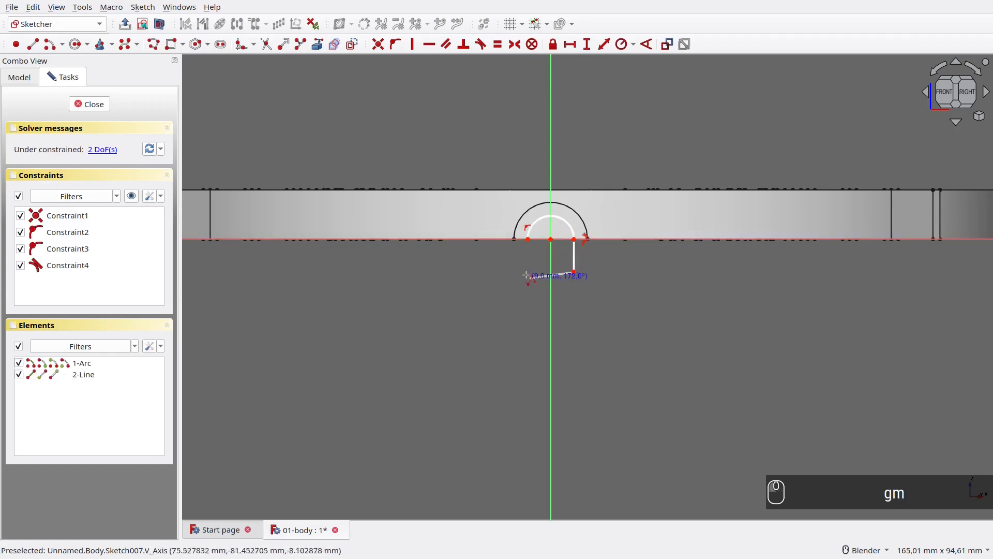
pyautogui.click(530, 272)
pyautogui.click(527, 240)
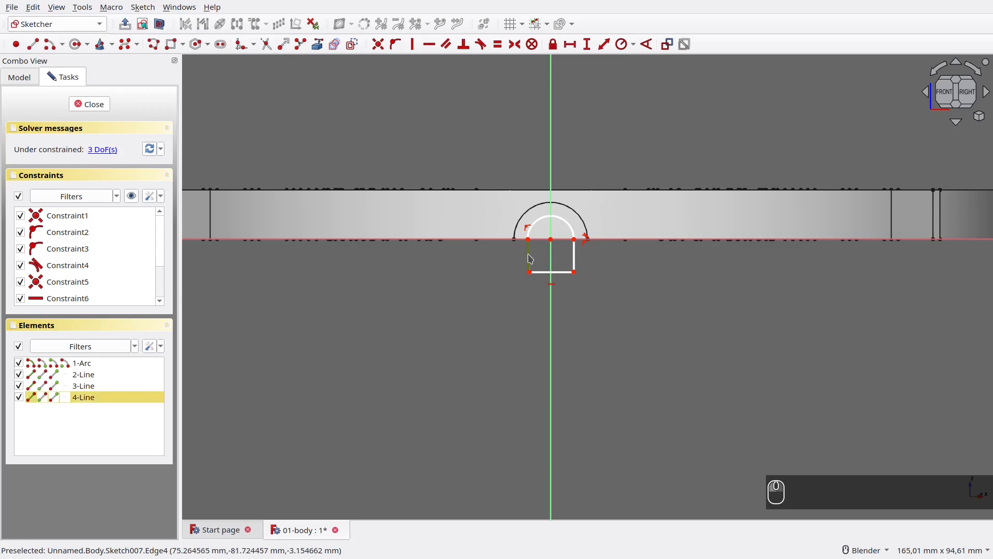
pyautogui.click(530, 259)
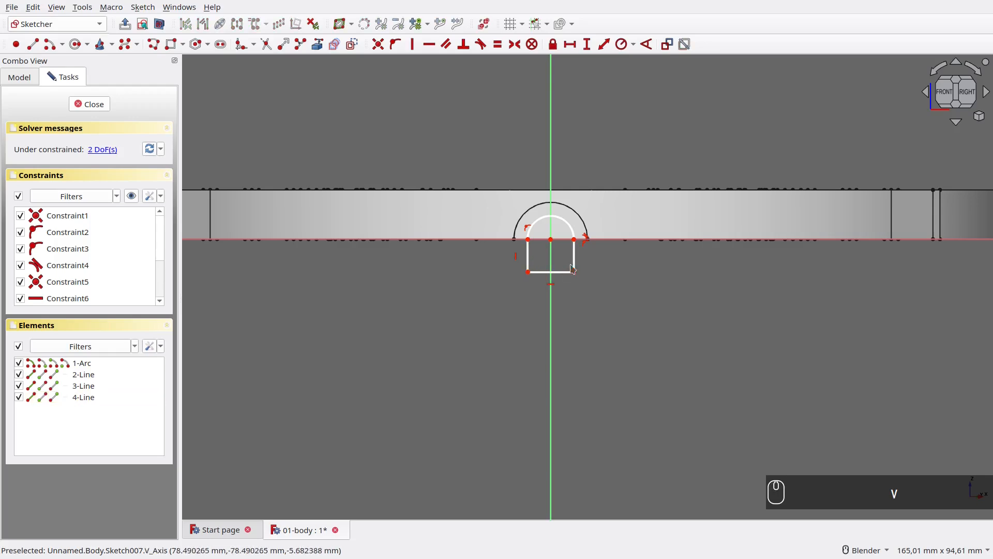
# Constrain the arc's radius to 11/2 mm and the right side line's length to 2 mm.
pyautogui.click(572, 232)
pyautogui.write('11/2')
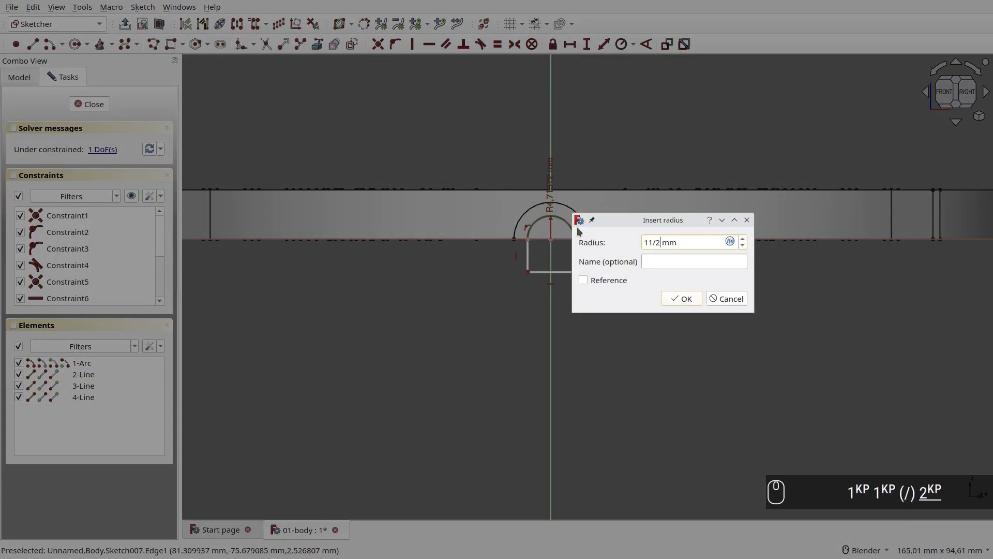
pyautogui.press('Return')
pyautogui.click(578, 255)
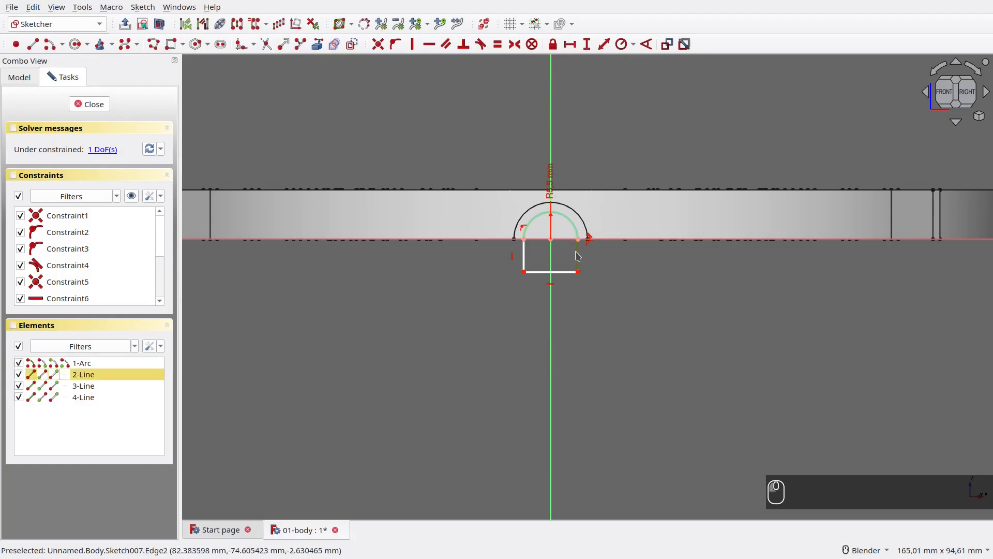
pyautogui.write('i2')
pyautogui.press('Return')
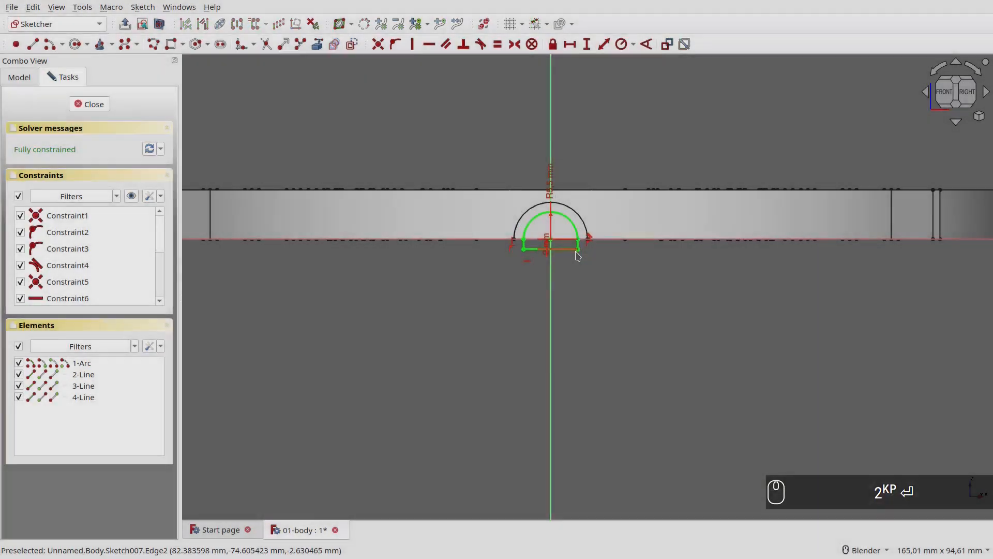
# Move the 2 mm dimension label below the profile and the radius label to its upper left.
pyautogui.scroll(3, 538, 199)
pyautogui.moveTo(529, 323); pyautogui.dragTo(526, 324)
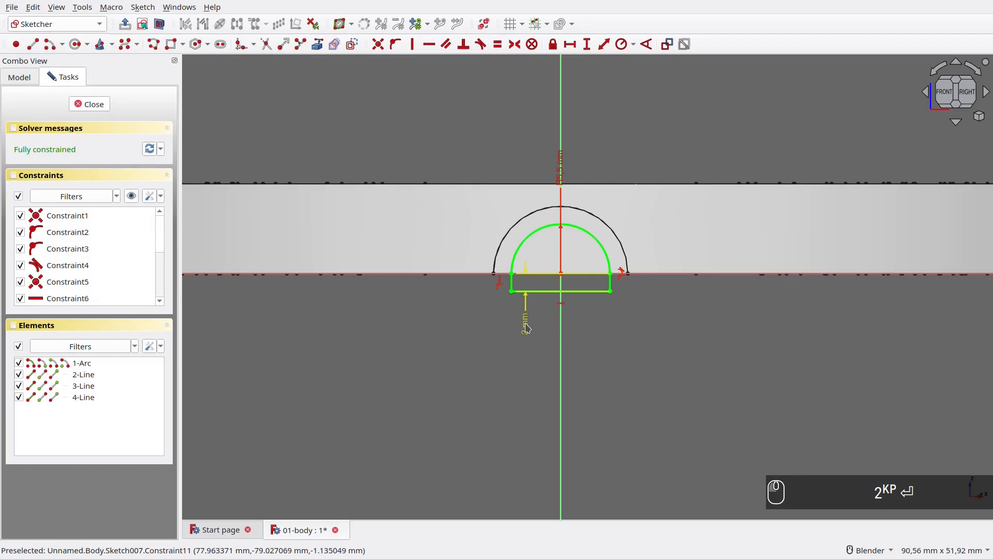
pyautogui.moveTo(562, 184); pyautogui.dragTo(481, 206)
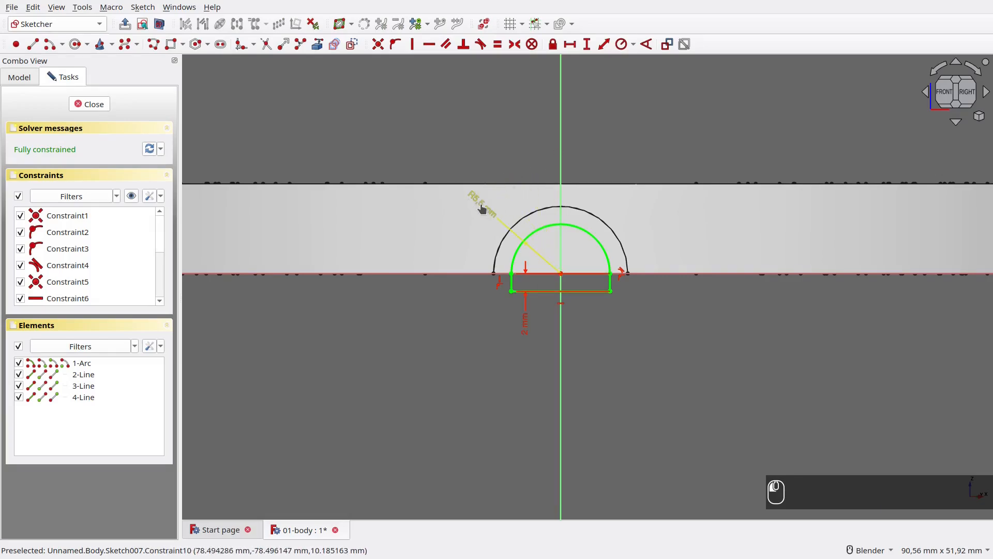
# Close the sketch and rename it b-big-rib-cut-sketch, copying the name to the clipboard.
pyautogui.click(104, 103)
pyautogui.press('F2')
pyautogui.write('b-big-rib-cu')
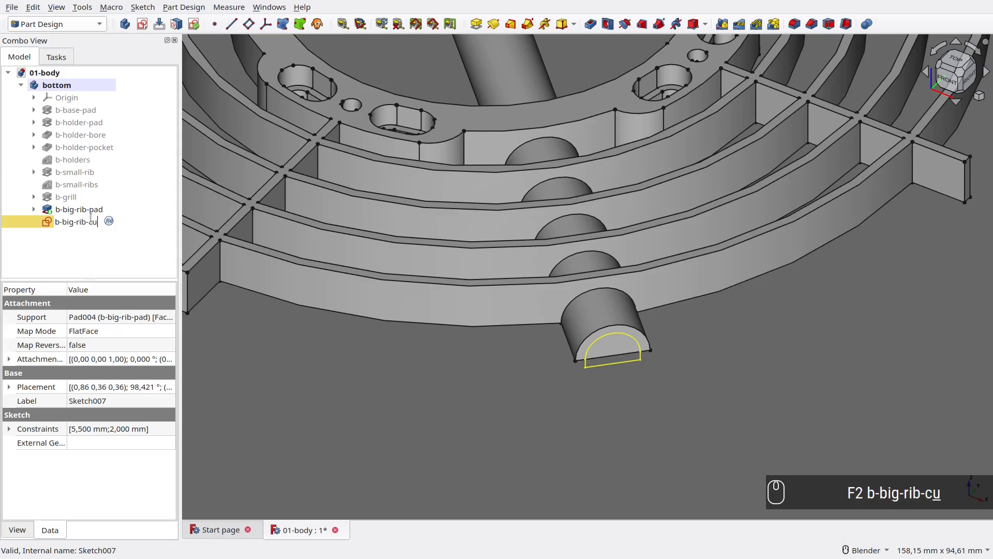
pyautogui.write('t-sketch')
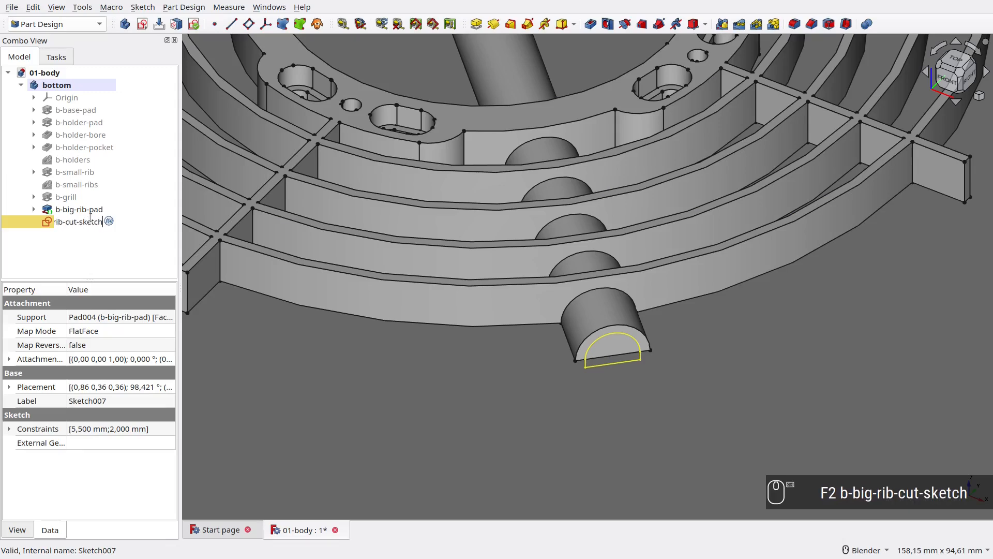
pyautogui.hotkey('ctrl', 'a')
pyautogui.hotkey('ctrl', 'c')
pyautogui.press('Return')
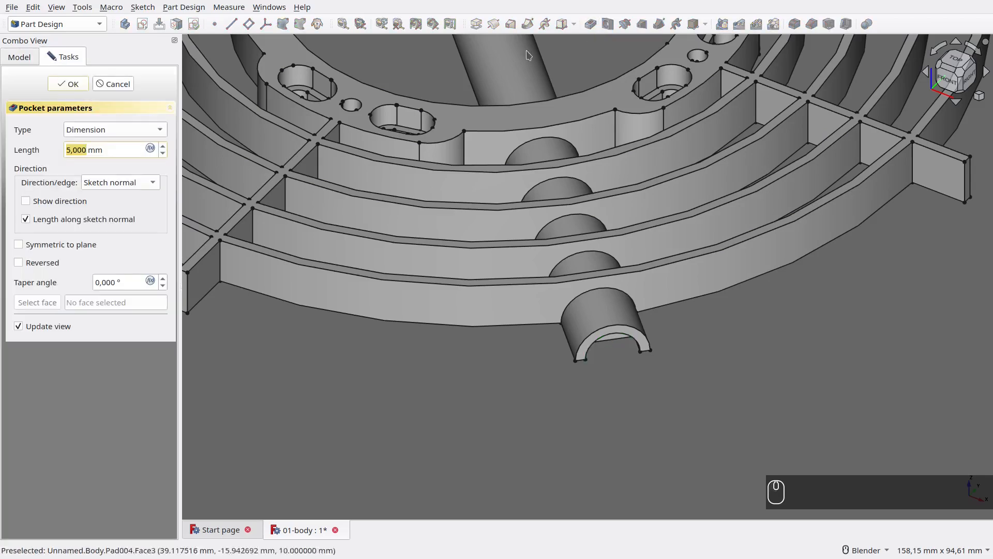
# Pocket the b-big-rib-cut-sketch with type Up to face, ending at the base ring's outer face, with Reversed enabled.
pyautogui.click(132, 131)
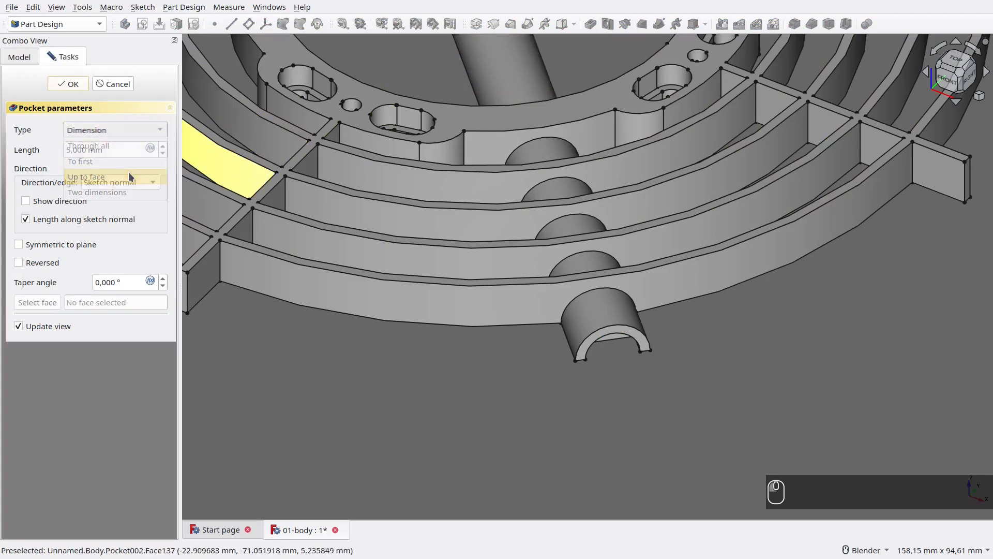
pyautogui.click(128, 174)
pyautogui.click(524, 305)
pyautogui.scroll(-2, 560, 423)
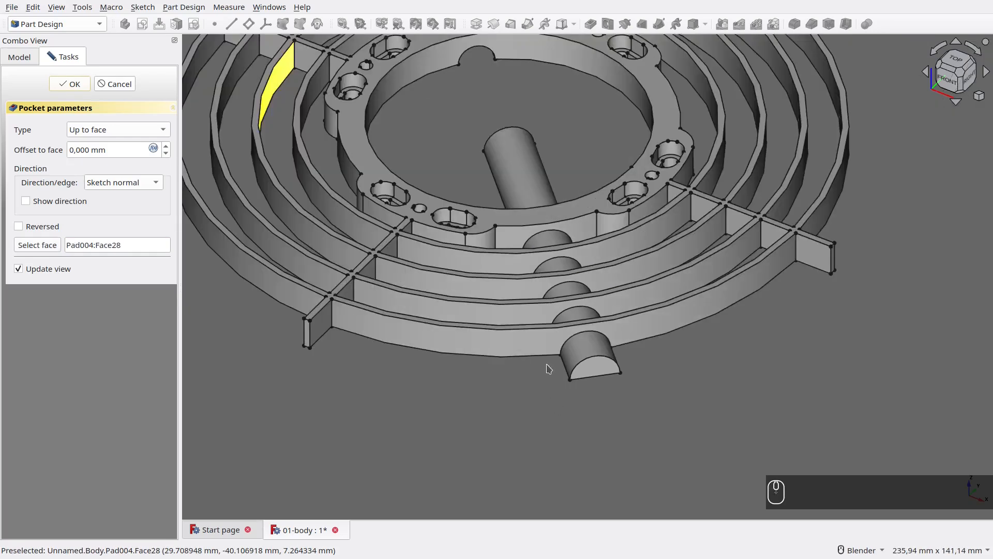
pyautogui.keyDown('shift'); pyautogui.moveTo(472, 143); pyautogui.dragTo(541, 214, button='middle'); pyautogui.keyUp('shift')
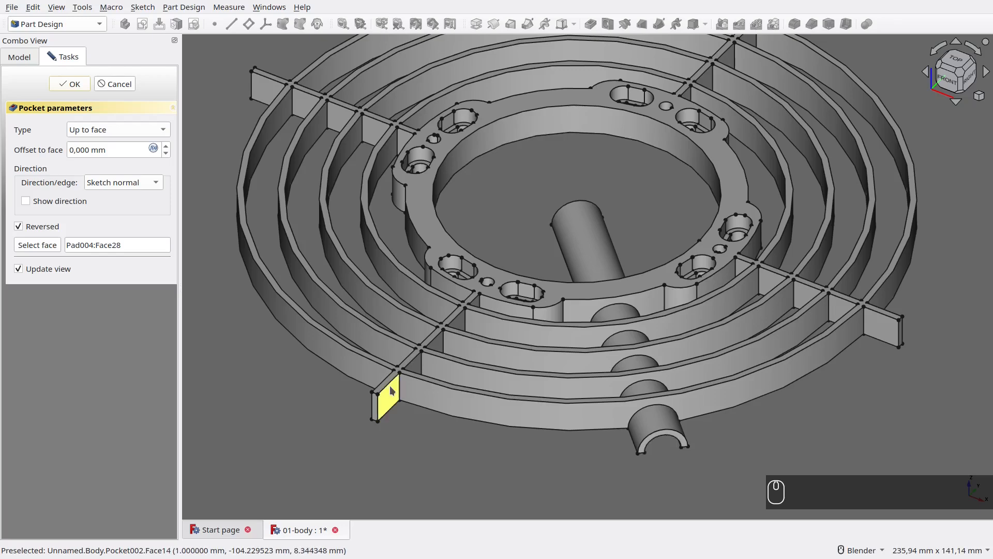
pyautogui.click(84, 84)
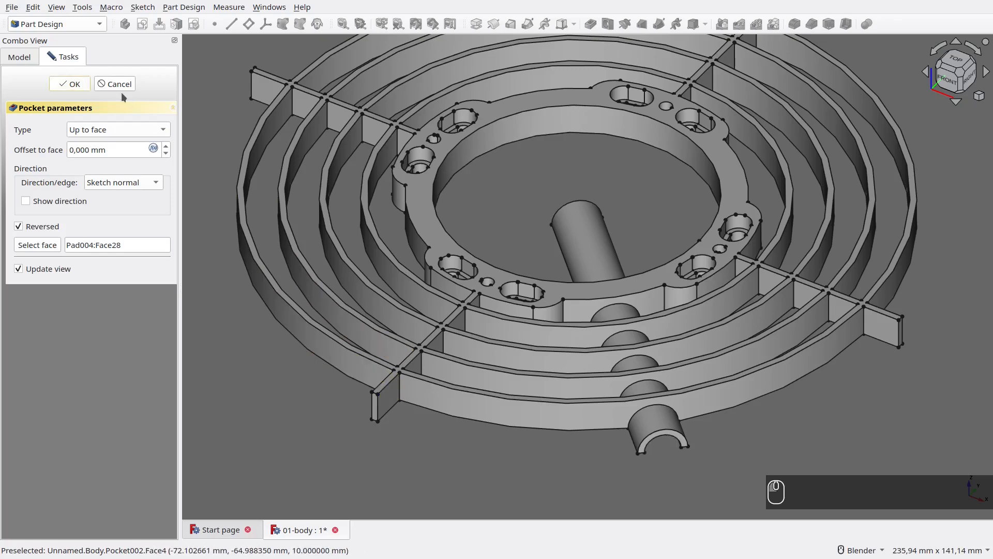
# Rename the new pocket b-big-rib-cut by reusing the copied sketch name without its sketch suffix.
pyautogui.press('F2')
pyautogui.hotkey('ctrl', 'v')
pyautogui.hotkey('ctrl', 'BackSpace')
pyautogui.press('BackSpace')
pyautogui.press('Return')
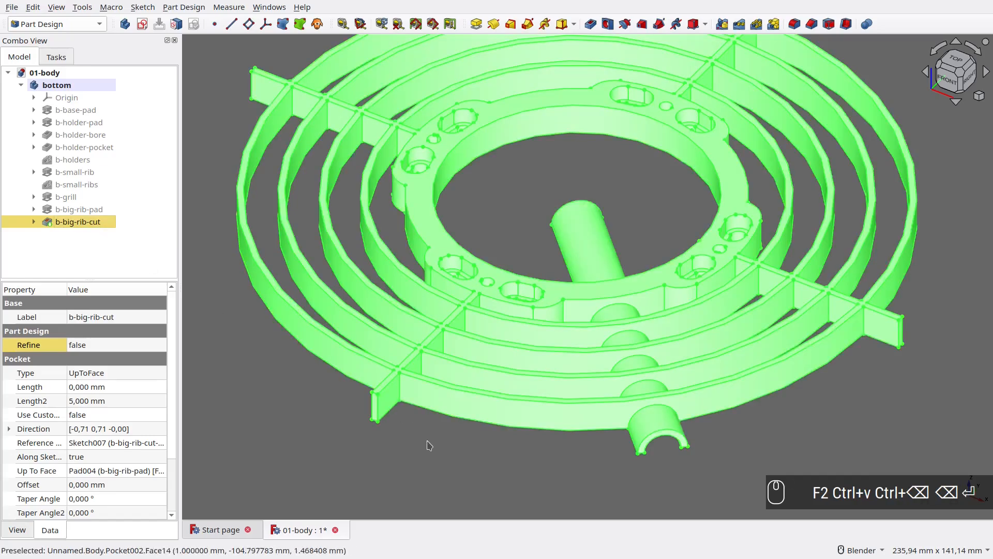
pyautogui.click(447, 462)
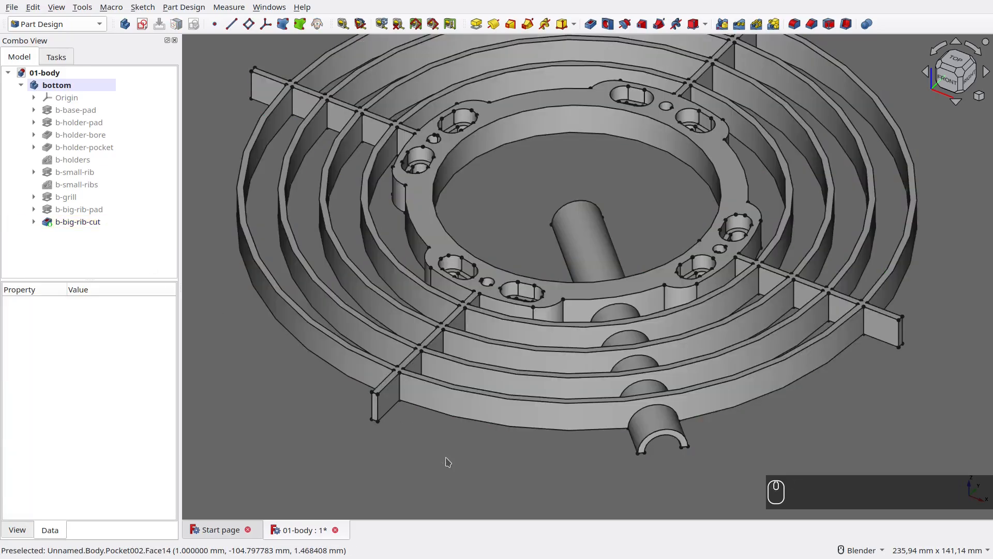
# Polar-pattern b-big-rib-pad and b-big-rib-cut about the vertical sketch axis with 4 occurrences over 360°.
pyautogui.click(78, 210)
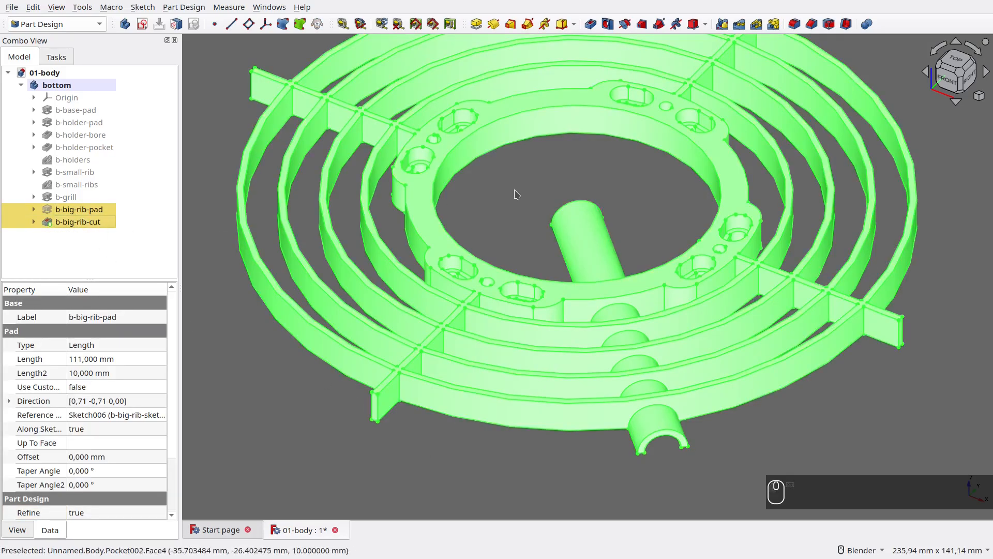
pyautogui.scroll(-4, 517, 206)
pyautogui.click(757, 25)
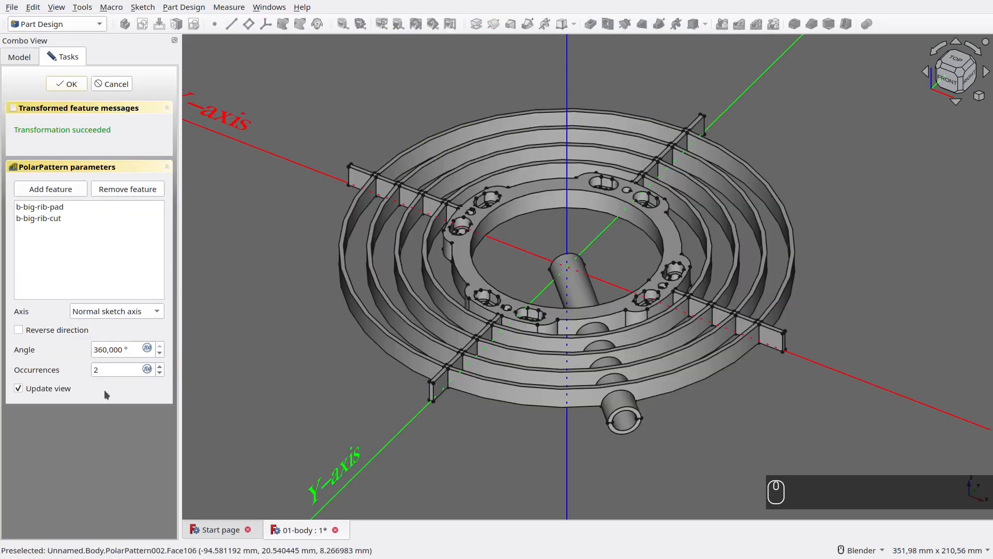
pyautogui.click(131, 311)
pyautogui.click(132, 326)
pyautogui.click(123, 370)
pyautogui.write('4')
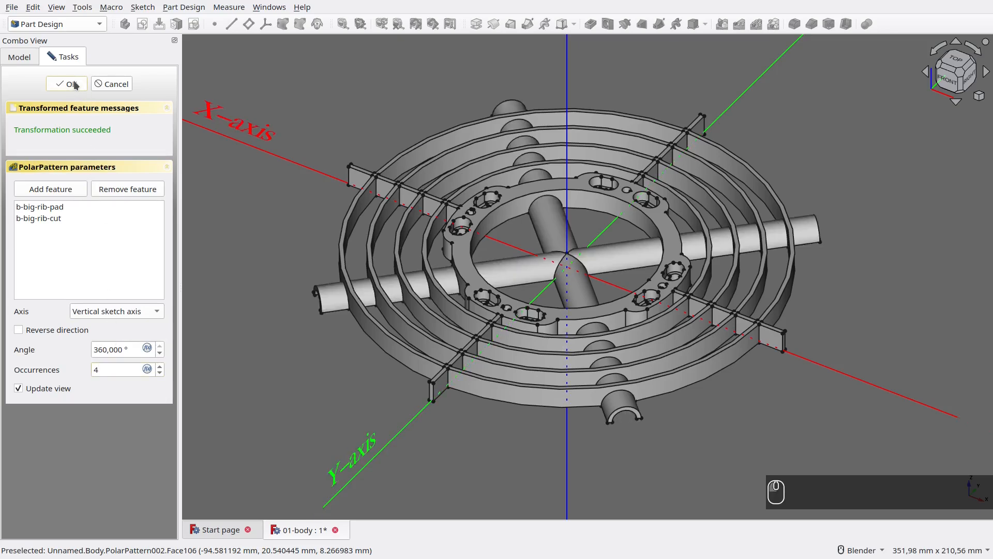
pyautogui.click(72, 84)
# Rename the new polar pattern of the diagonal ribs b-big-ribs.
pyautogui.click(95, 234)
pyautogui.press('F2')
pyautogui.write('b-big-ribs')
pyautogui.press('Return')
pyautogui.moveTo(309, 403); pyautogui.dragTo(290, 264, button='middle')
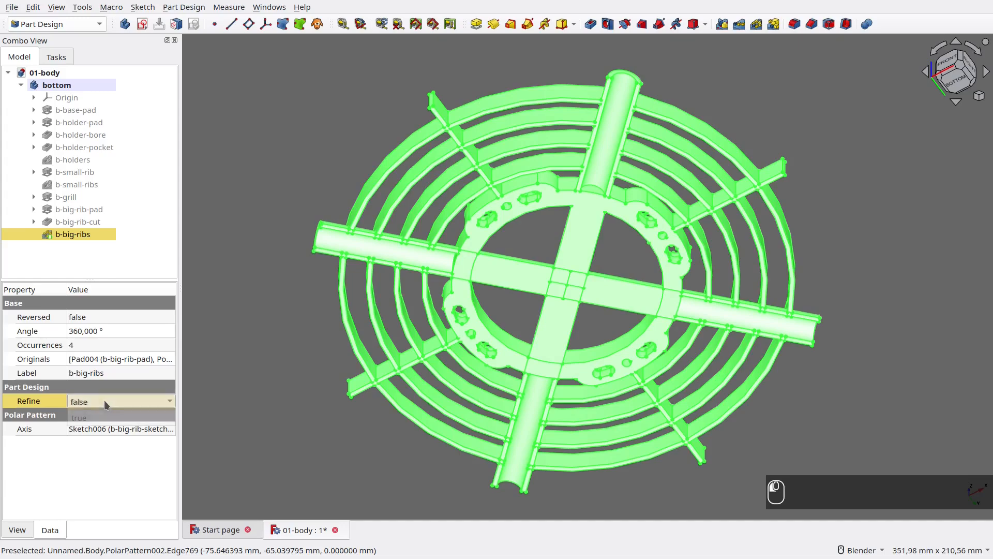
pyautogui.click(303, 274)
pyautogui.moveTo(320, 154); pyautogui.dragTo(352, 363, button='middle')
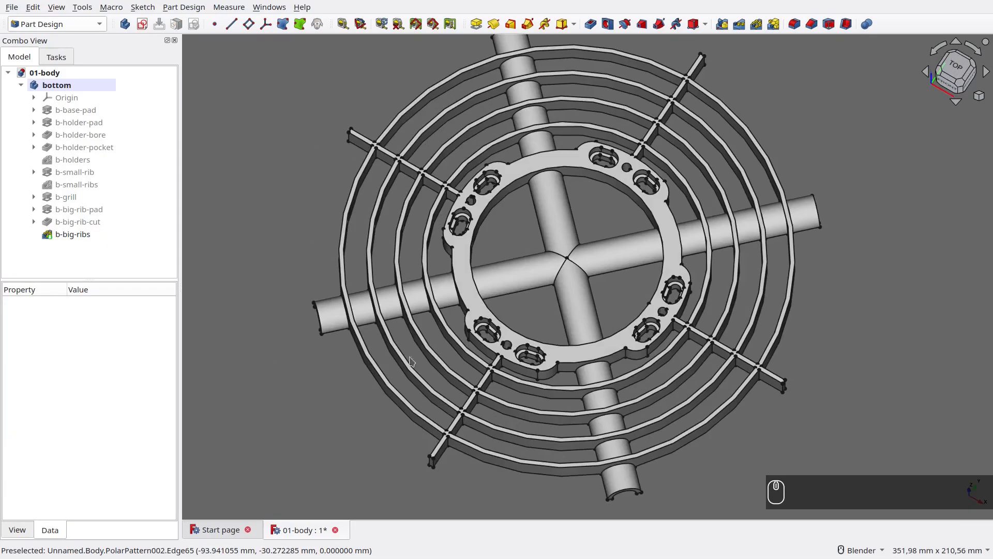
# Sketch a circle centred on the origin of the XY plane with a radius of 42 mm.
pyautogui.click(953, 75)
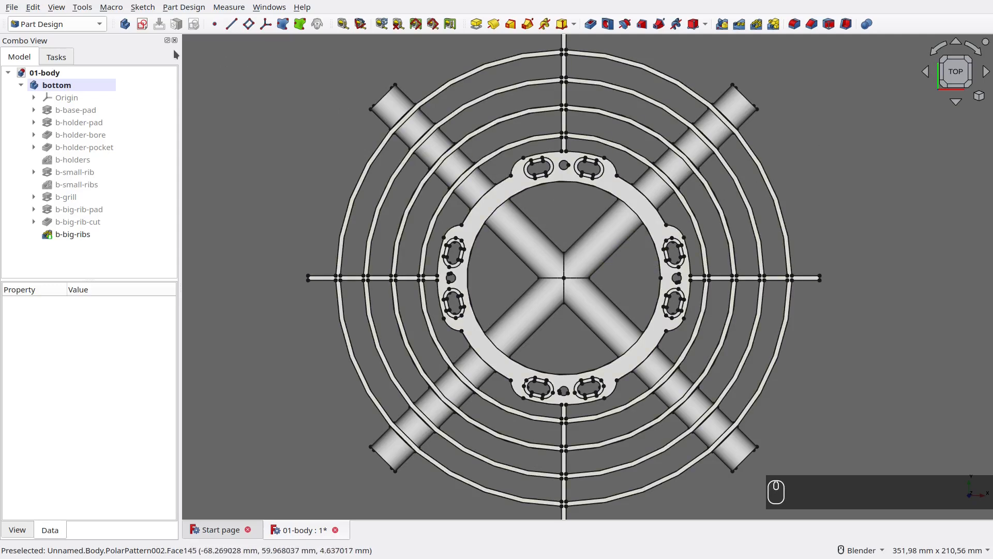
pyautogui.click(143, 25)
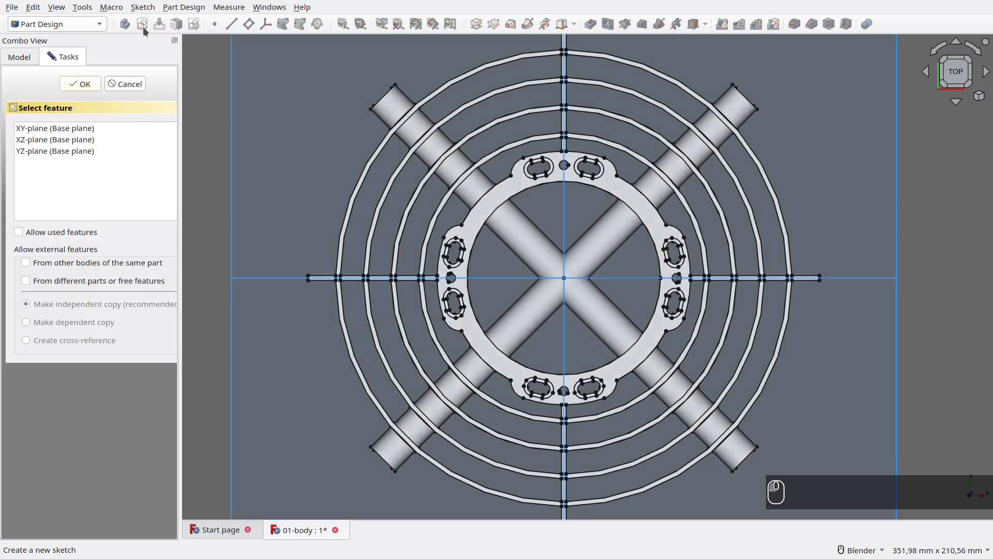
pyautogui.click(75, 128)
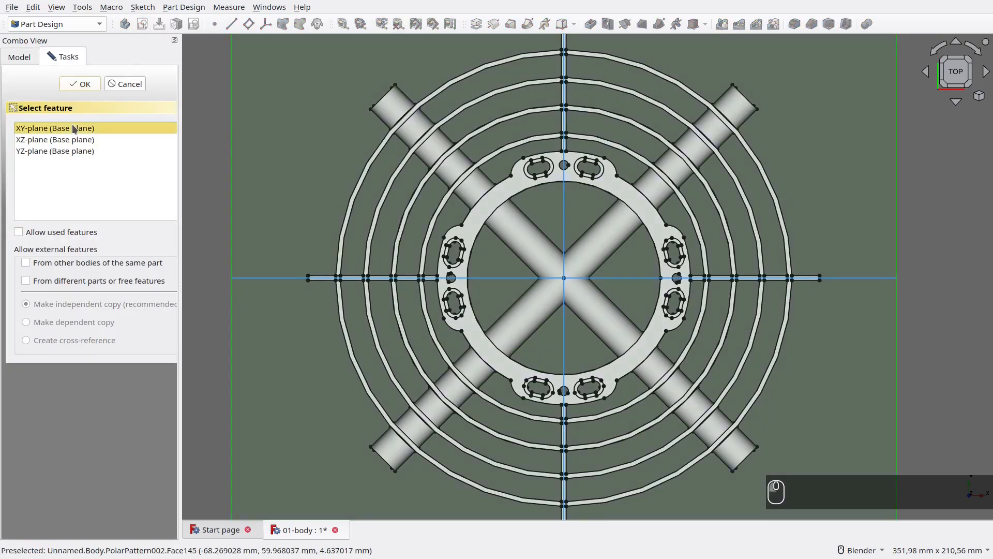
pyautogui.click(84, 84)
pyautogui.press('g')
pyautogui.press('c')
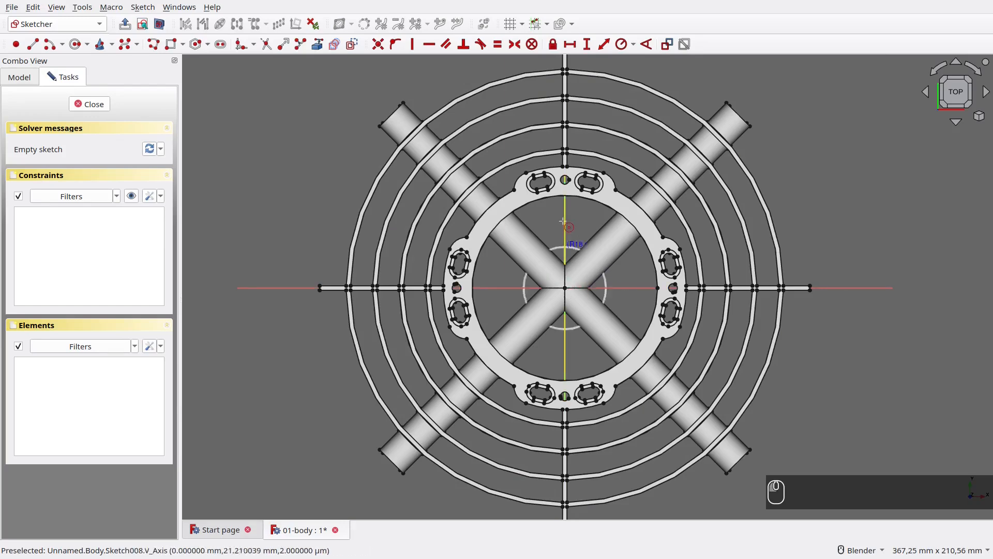
pyautogui.click(564, 217)
pyautogui.rightClick(554, 217)
pyautogui.click(553, 218)
pyautogui.write('r42')
pyautogui.press('Return')
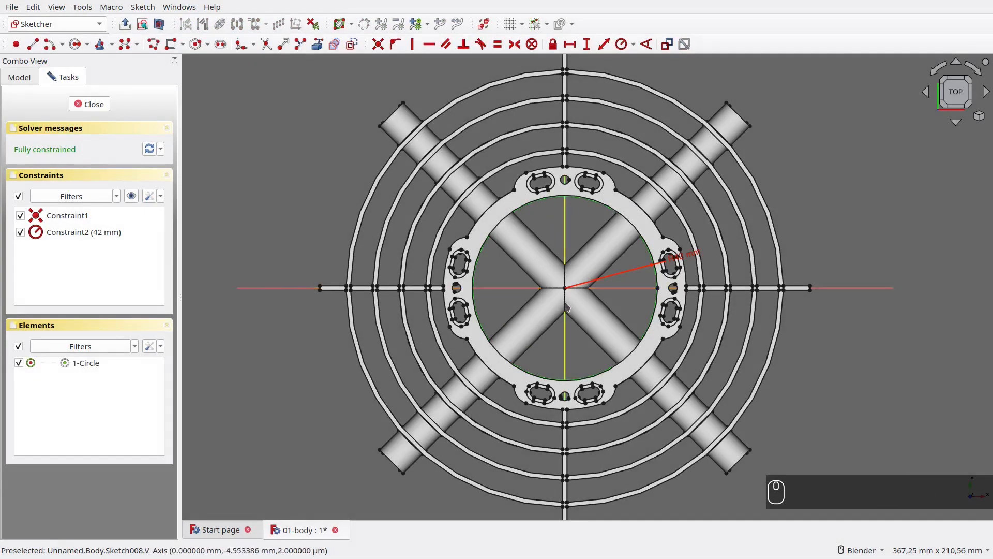
# Close the circle sketch and rename it b-hole-sketch.
pyautogui.click(98, 107)
pyautogui.press('F2')
pyautogui.write('b-')
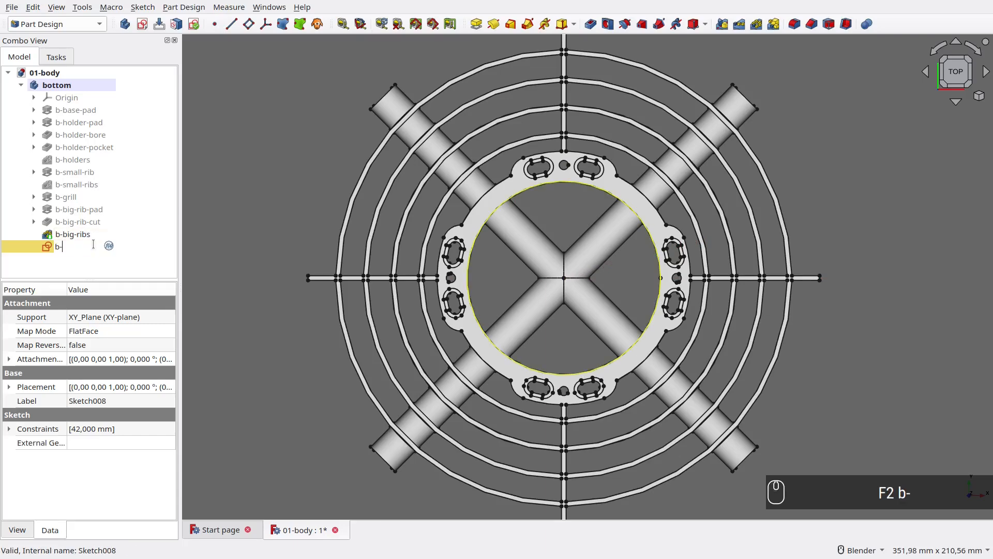
pyautogui.write('hole-sketch')
pyautogui.press('Return')
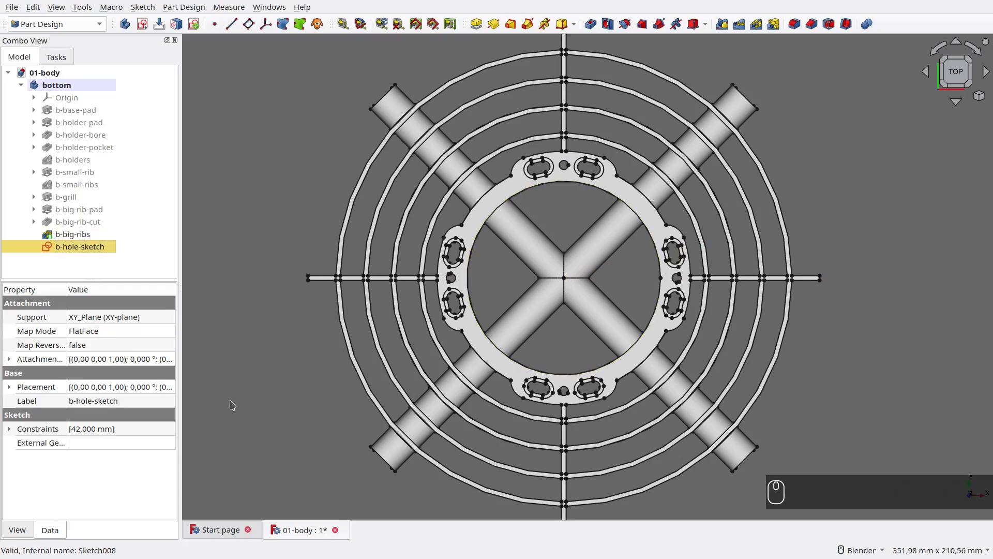
# Pocket b-hole-sketch with type Through all and Reversed enabled to clear the ribs from the central opening.
pyautogui.moveTo(231, 401); pyautogui.dragTo(255, 299, button='middle')
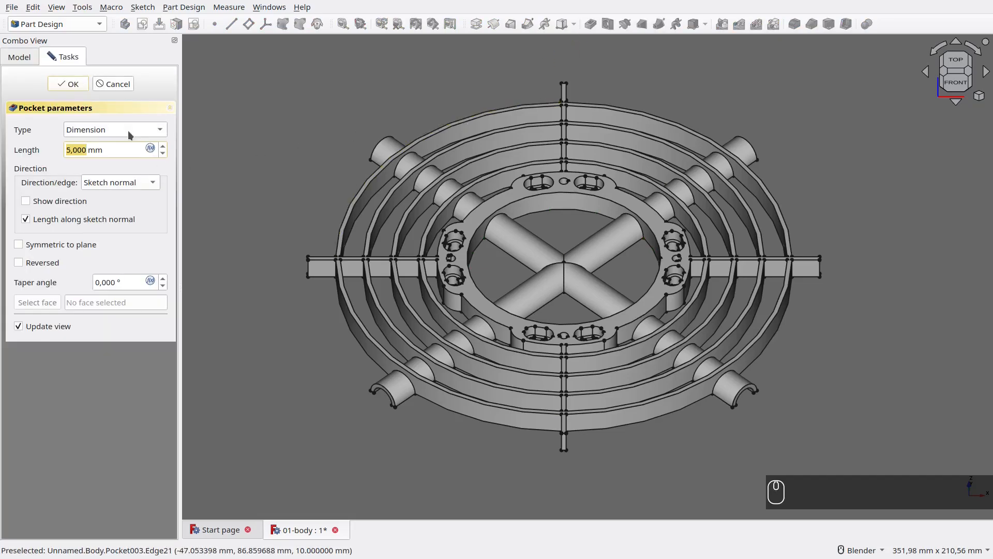
pyautogui.click(130, 134)
pyautogui.click(130, 141)
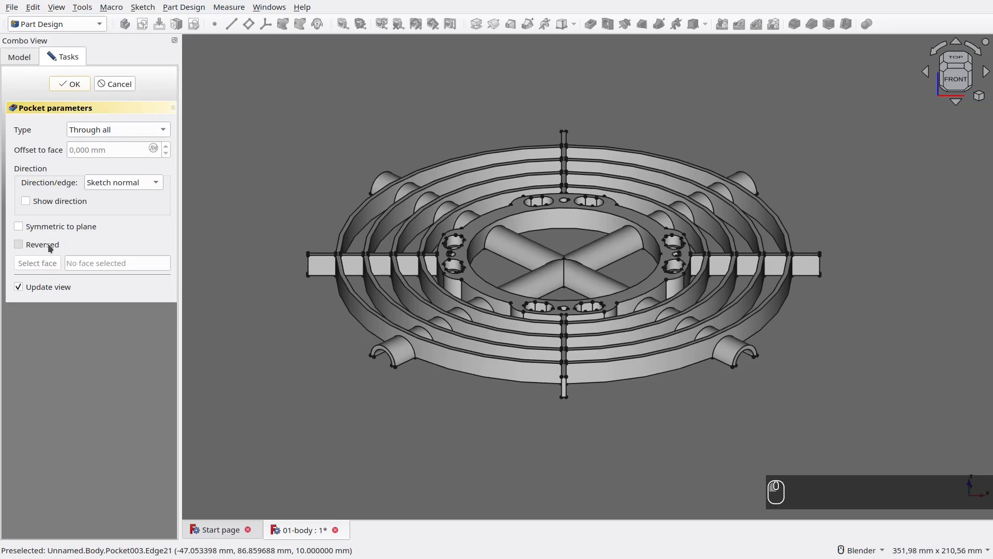
pyautogui.click(75, 84)
# Rename the new pocket b-hole and set its Refine property to true.
pyautogui.click(85, 247)
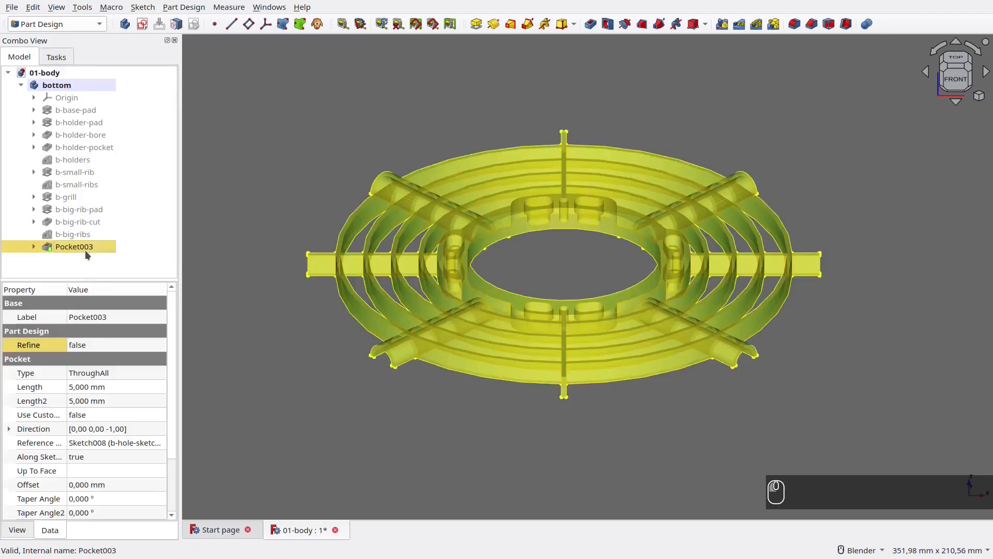
pyautogui.press('F2')
pyautogui.write('b-hole')
pyautogui.press('Return')
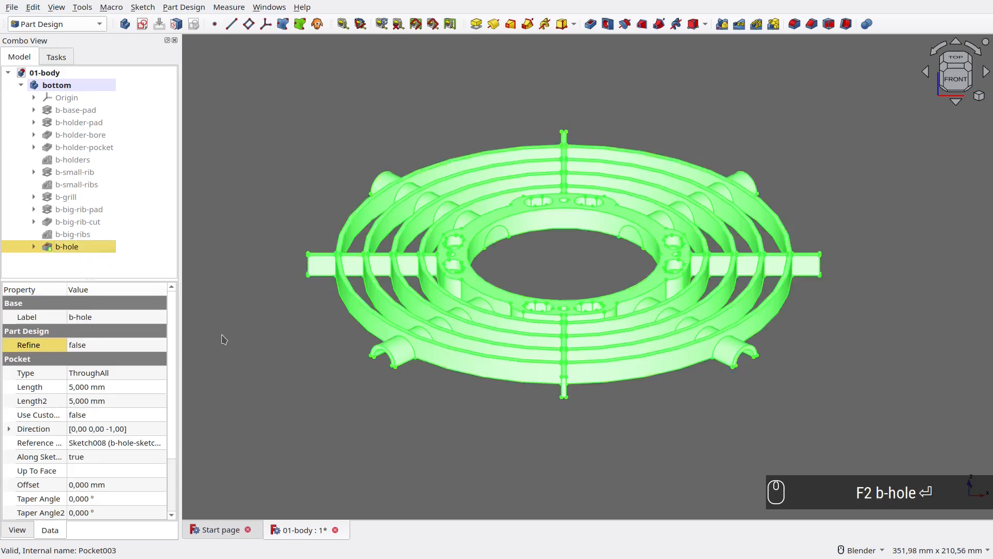
pyautogui.click(150, 345)
pyautogui.click(150, 346)
pyautogui.click(145, 356)
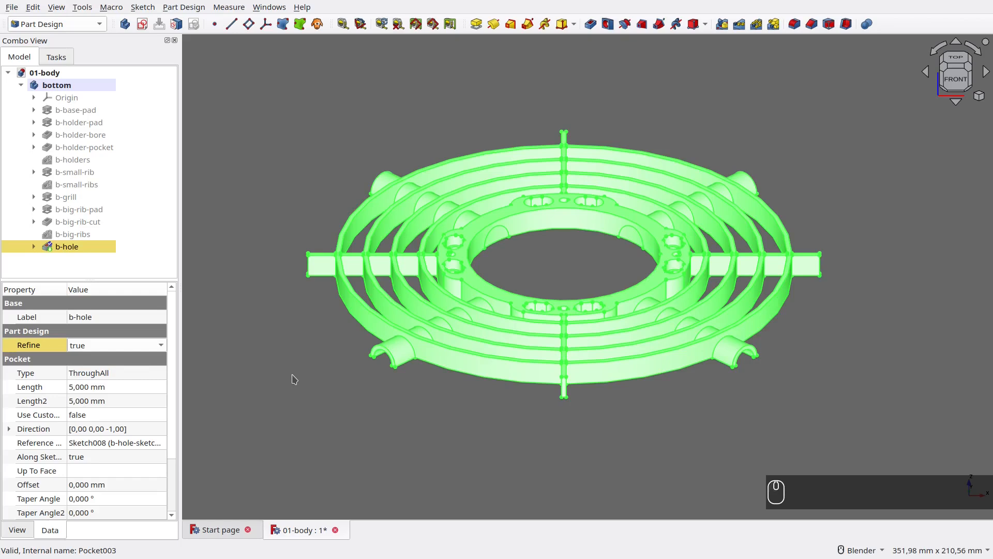
pyautogui.click(293, 379)
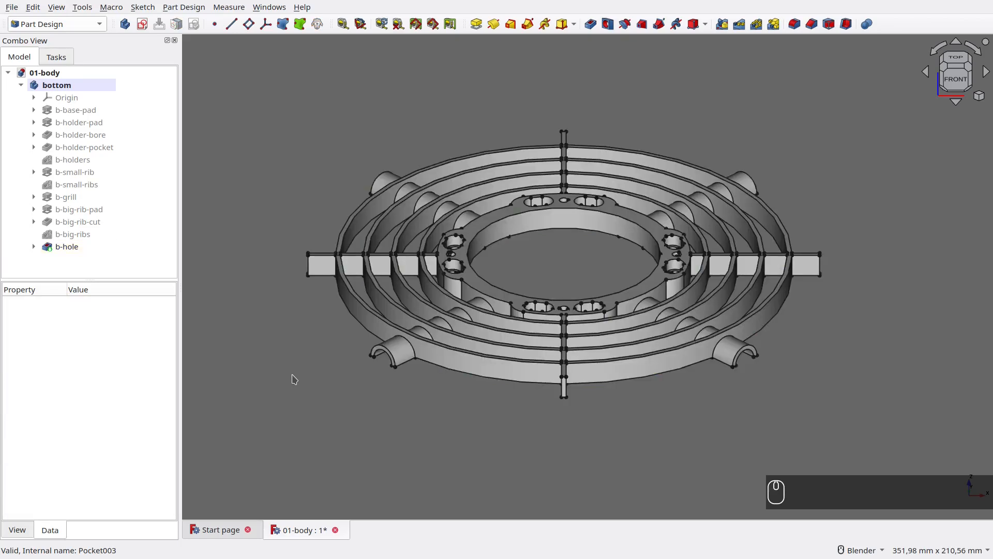
# Collapse the bottom body in the model tree, then deactivate and hide it.
pyautogui.press('KP_0')
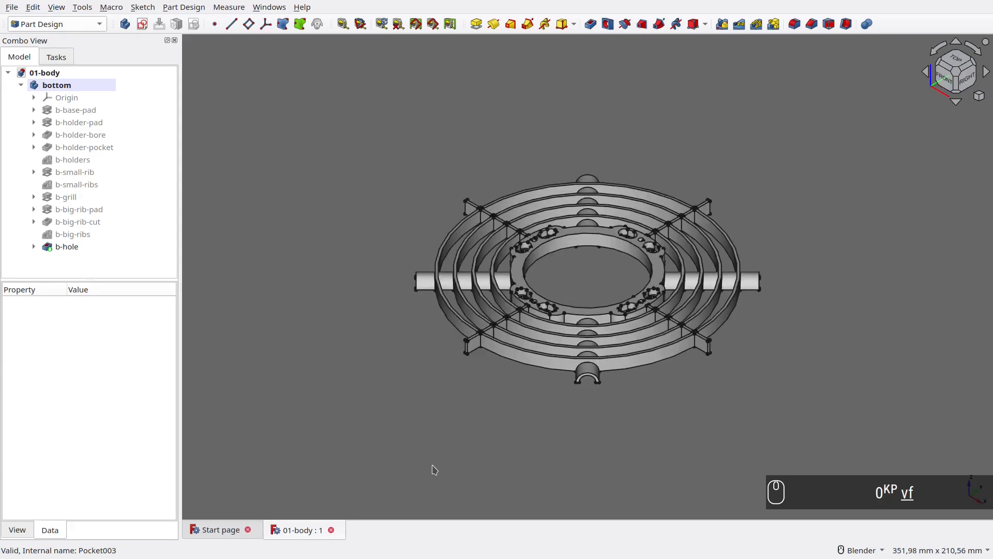
pyautogui.press('KP_1')
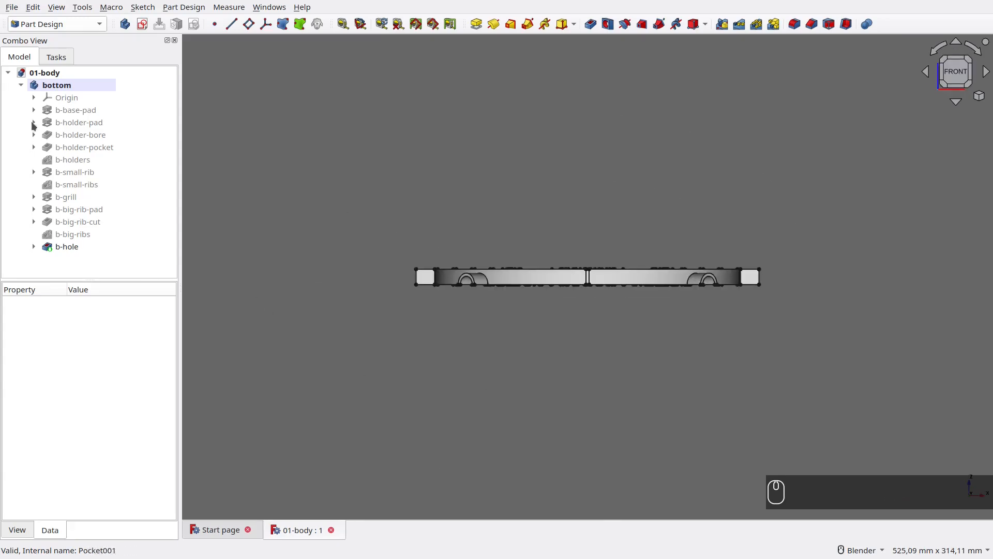
pyautogui.click(21, 84)
pyautogui.click(44, 88)
pyautogui.rightClick(45, 88)
pyautogui.click(57, 98)
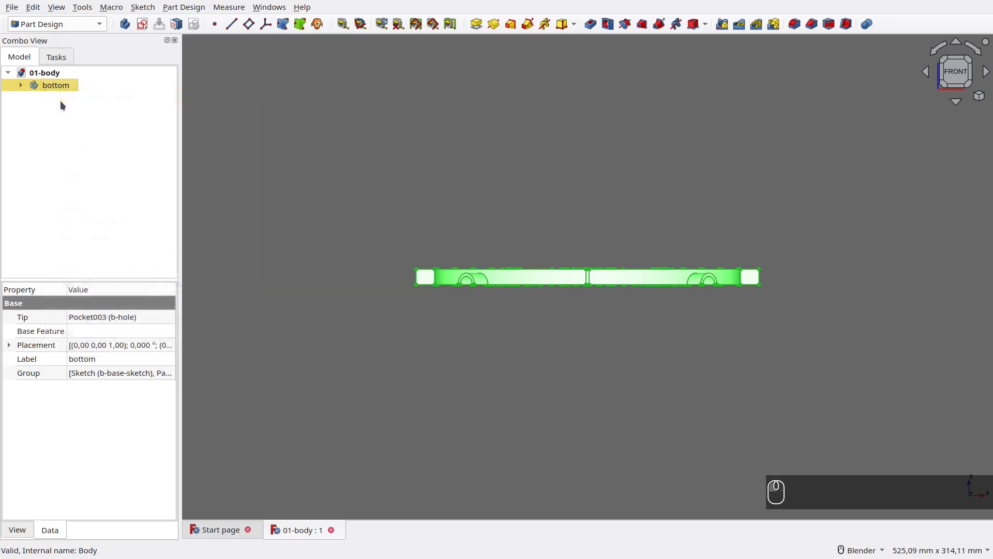
pyautogui.press('space')
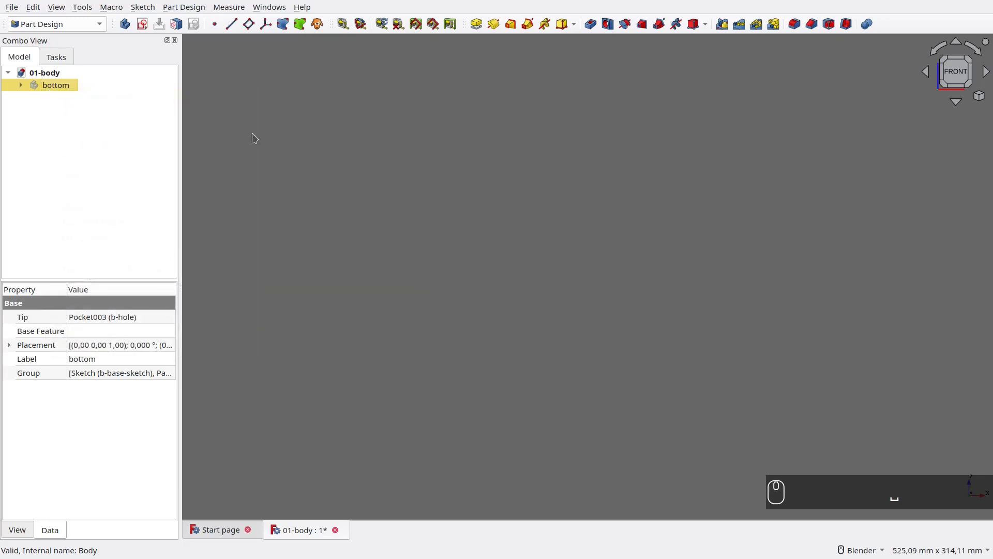
pyautogui.click(254, 138)
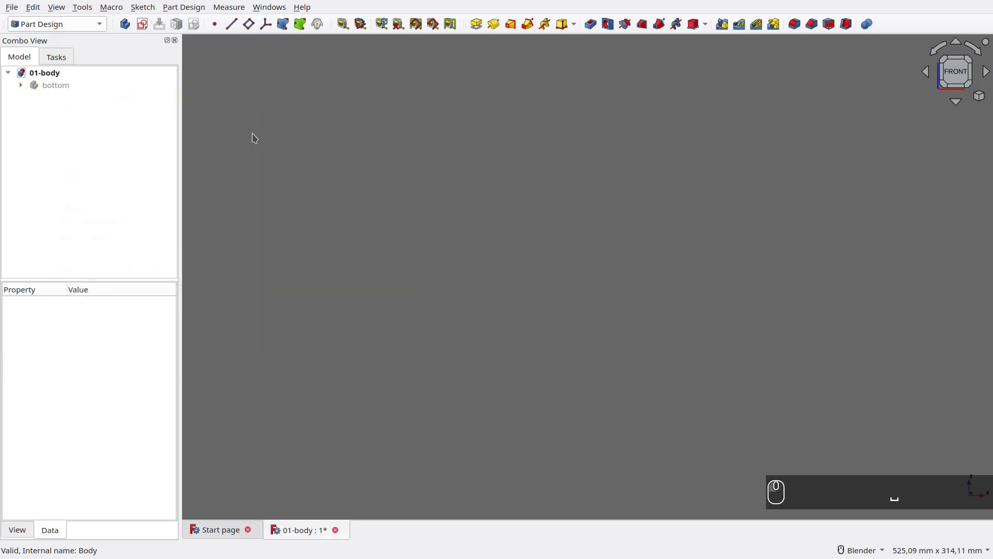
# Create a new body and name it middle.
pyautogui.click(124, 25)
pyautogui.press('F2')
pyautogui.write('middle')
pyautogui.press('Return')
# On the XZ plane, sketch an open four-line profile about 76 mm high: upper horizontal, vertical-axis line to the origin, base line and short outer vertical.
pyautogui.click(143, 24)
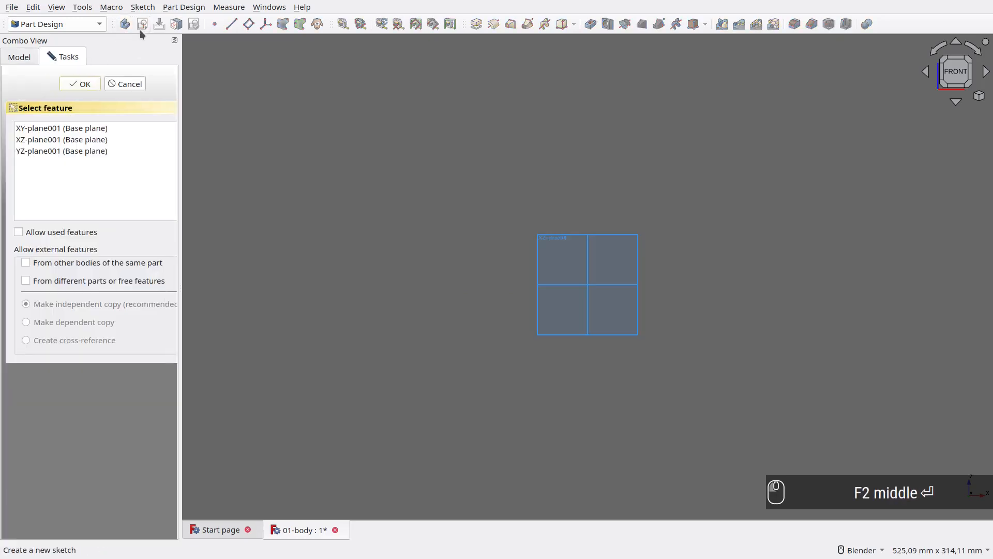
pyautogui.click(556, 241)
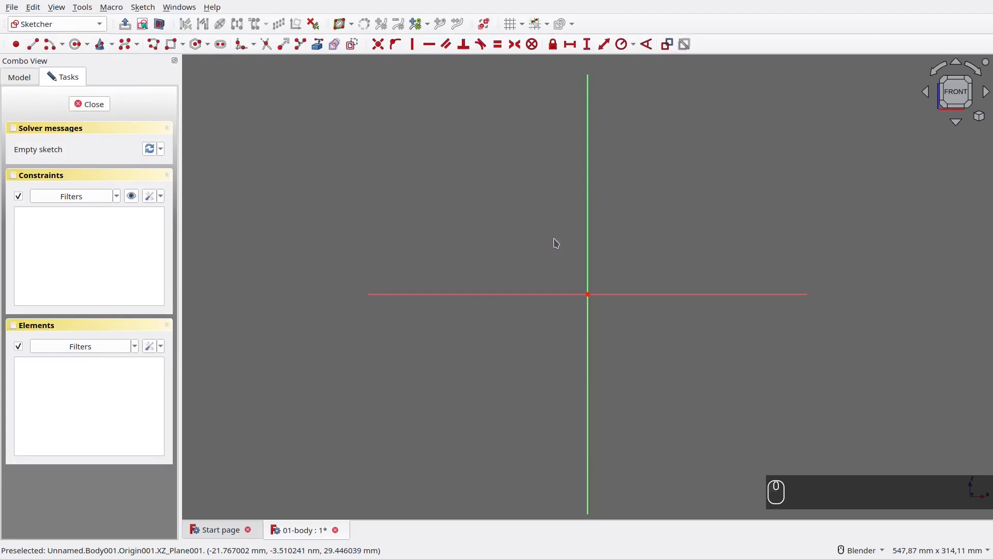
pyautogui.press('g')
pyautogui.press('m')
pyautogui.click(712, 181)
pyautogui.click(588, 182)
pyautogui.click(588, 294)
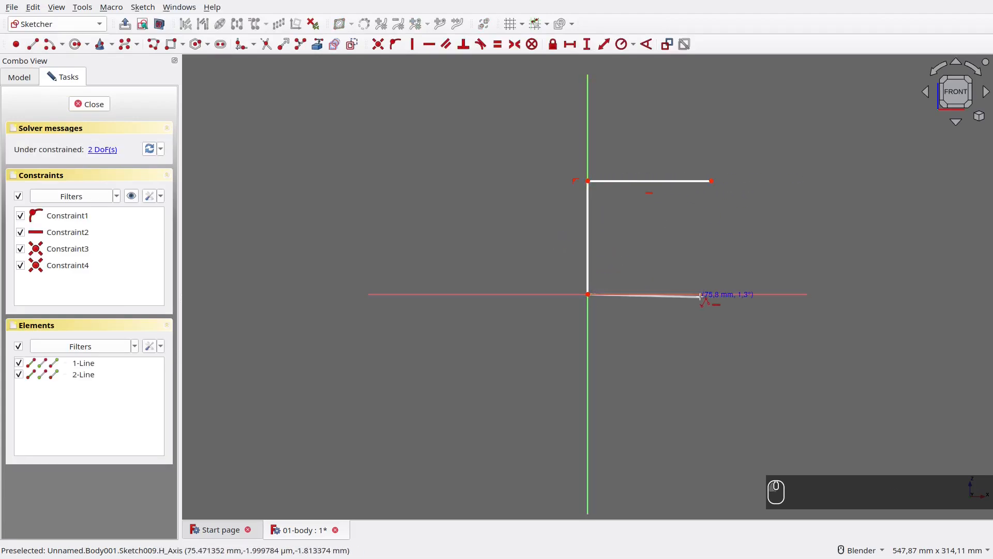
pyautogui.click(700, 295)
pyautogui.click(700, 247)
pyautogui.rightClick(707, 235)
pyautogui.rightClick(706, 234)
# Set the length of the profile's upper horizontal line to 130 mm.
pyautogui.scroll(1, 707, 234)
pyautogui.scroll(1, 708, 239)
pyautogui.click(644, 156)
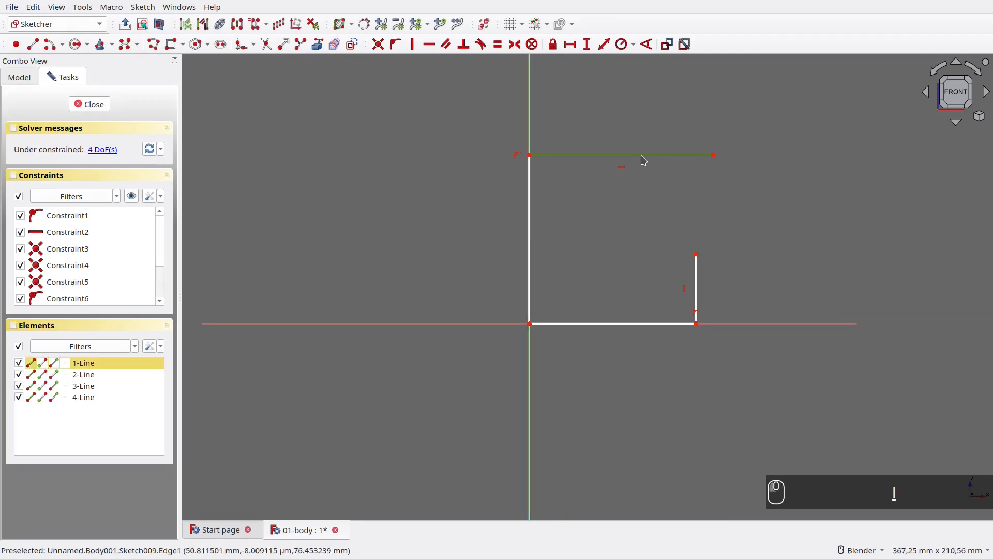
pyautogui.write('l')
pyautogui.write('130')
pyautogui.press('Return')
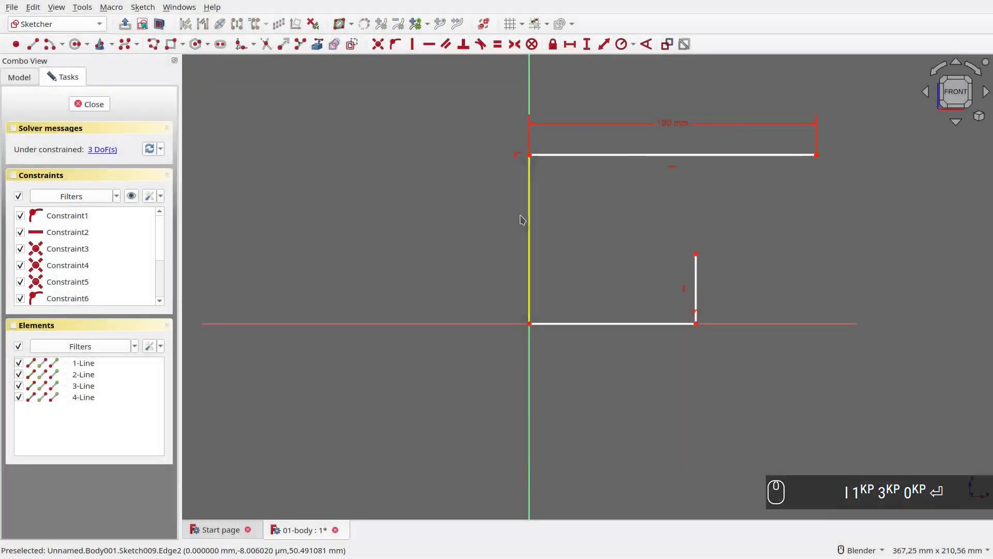
# Set the line on the vertical axis to 100 mm and the base line to 110 mm.
pyautogui.click(529, 223)
pyautogui.write('l')
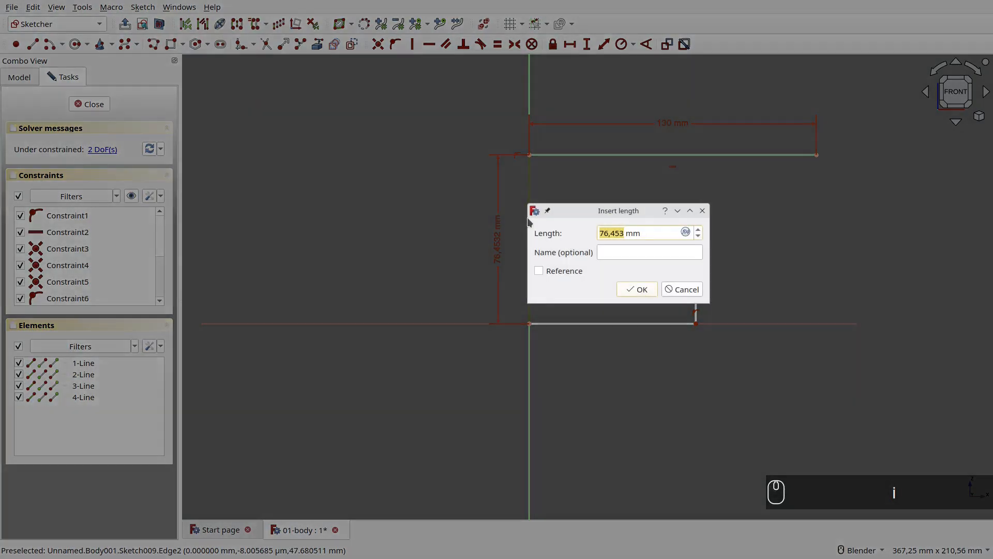
pyautogui.write('100')
pyautogui.press('Return')
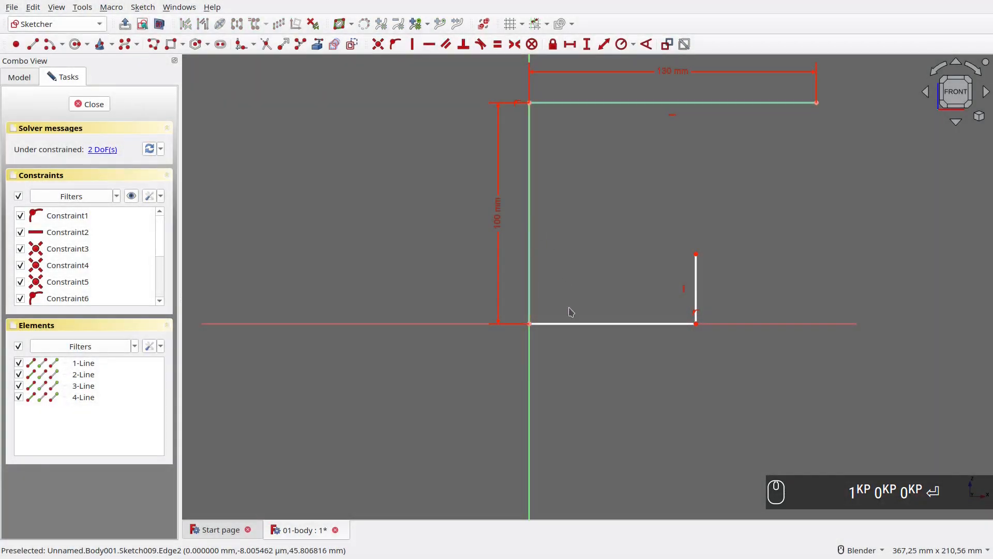
pyautogui.click(573, 325)
pyautogui.write('l110')
pyautogui.press('Return')
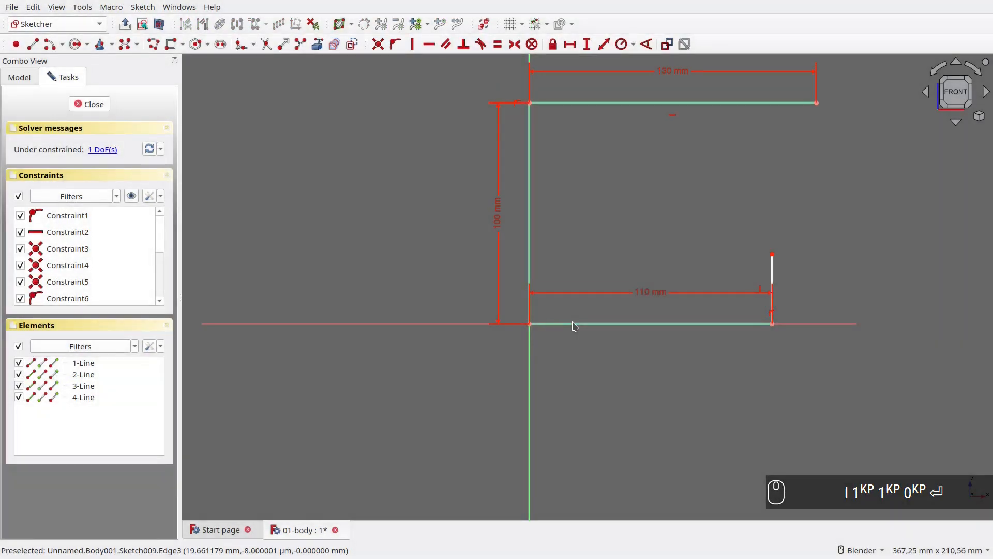
# Close the profile with an inward-curving arc from the upper line's free end to the short outer vertical, and make it tangent to that vertical.
pyautogui.press('g')
pyautogui.press('a')
pyautogui.click(859, 228)
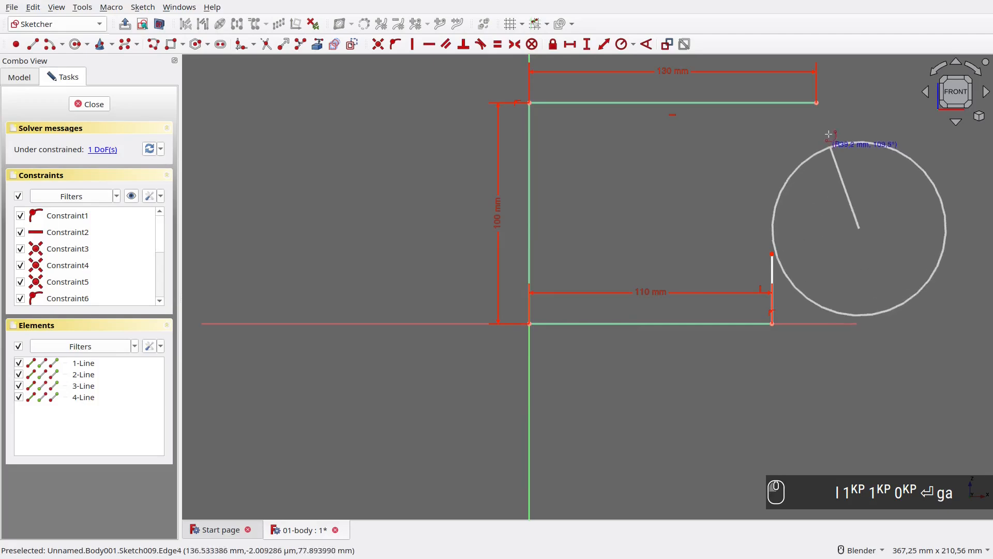
pyautogui.click(817, 104)
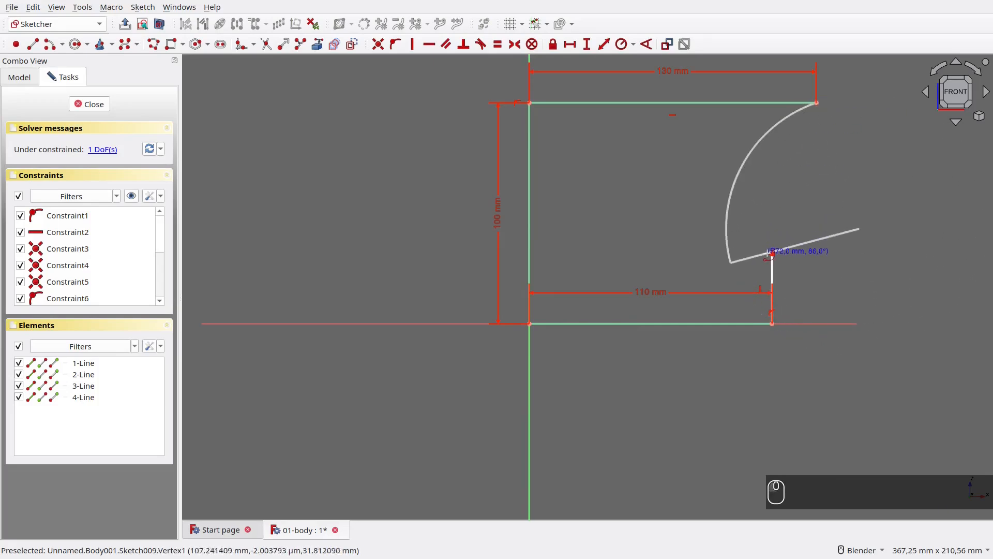
pyautogui.click(772, 261)
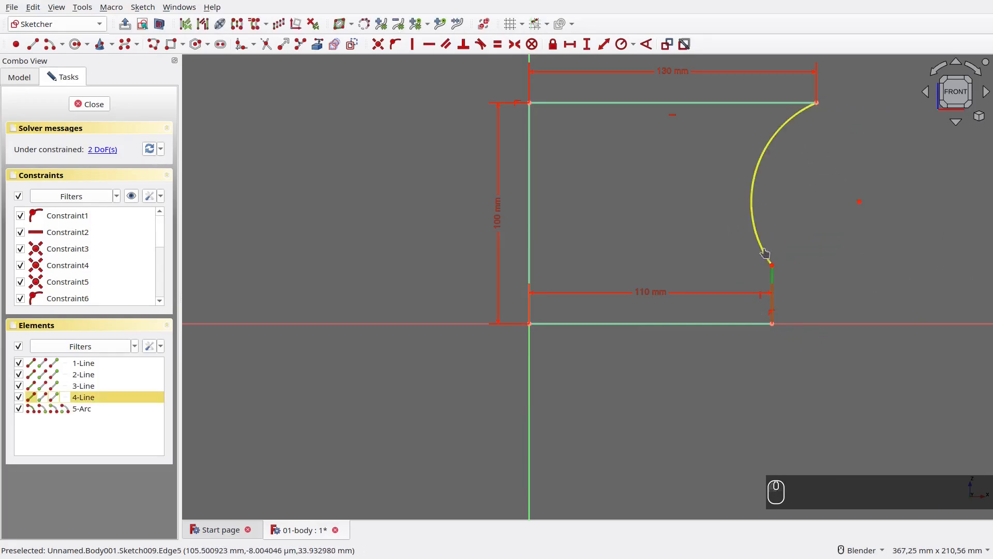
pyautogui.click(766, 253)
pyautogui.press('t')
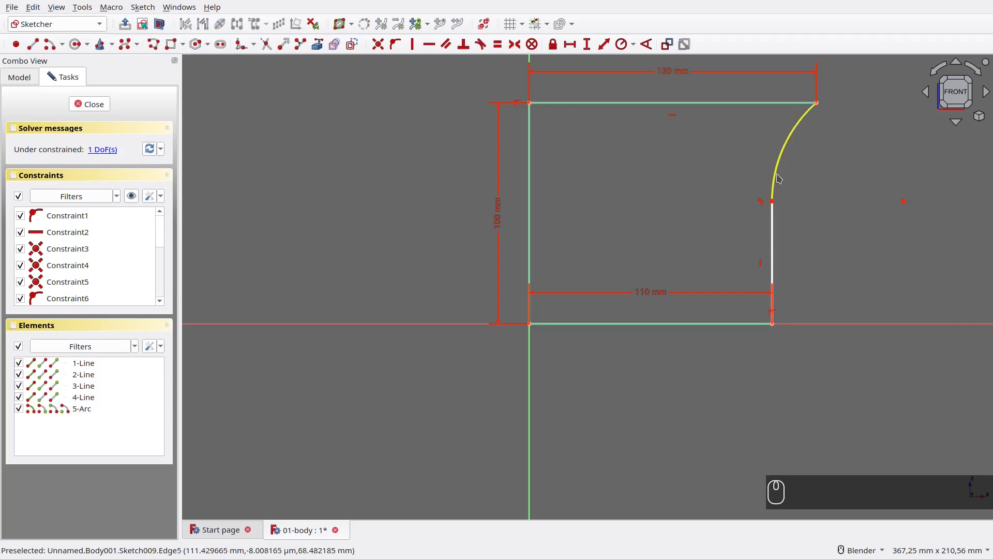
# Set the profile arc's radius to 50 mm and finish the sketch.
pyautogui.write('r50')
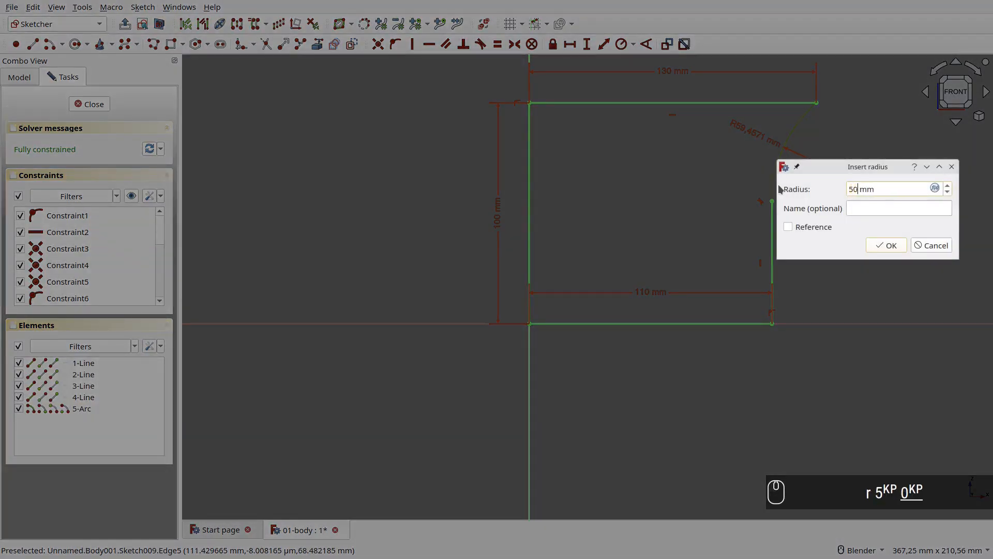
pyautogui.press('Return')
pyautogui.click(106, 106)
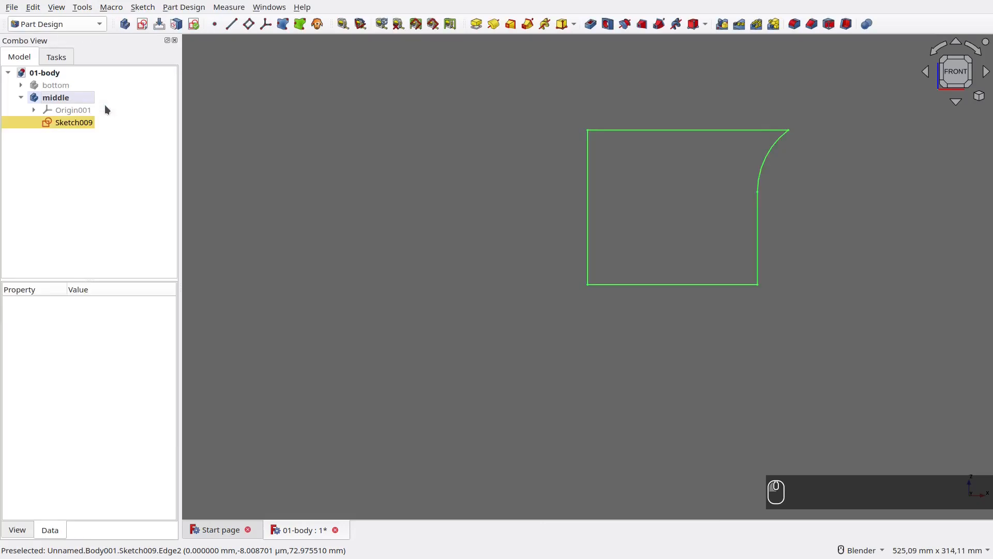
# Rename the new profile sketch in the middle body as m-base-sketch.
pyautogui.click(90, 122)
pyautogui.press('F2')
pyautogui.write('m-base-sketch')
pyautogui.press('Return')
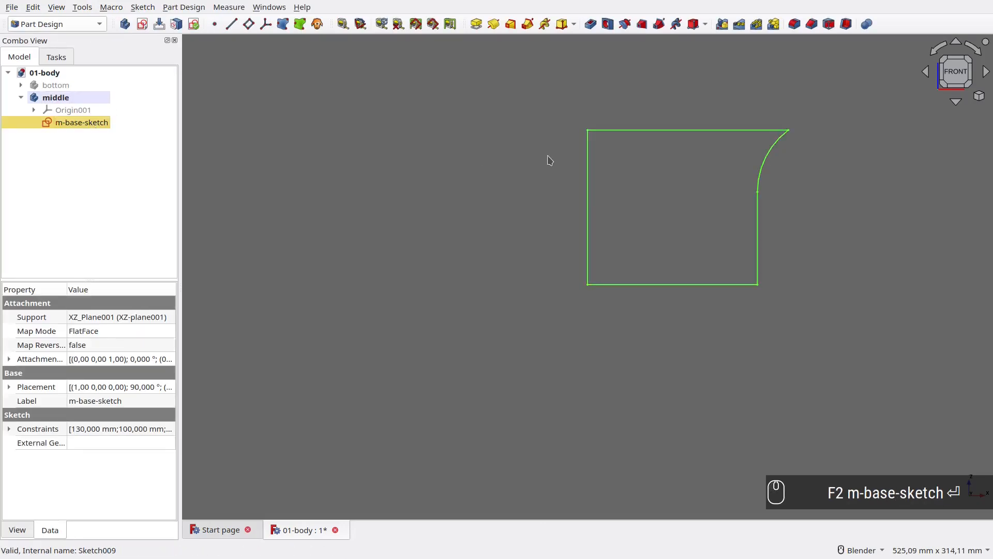
# Revolve m-base-sketch 360° about its vertical axis and rename the feature as m-revolve.
pyautogui.click(493, 24)
pyautogui.click(65, 83)
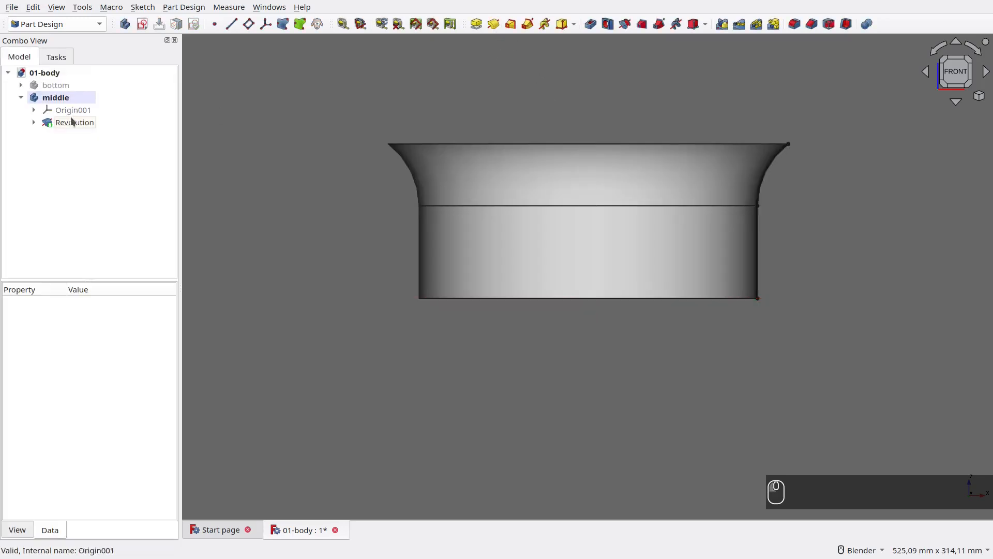
pyautogui.click(70, 120)
pyautogui.press('F2')
pyautogui.write('m-revolve')
pyautogui.press('Return')
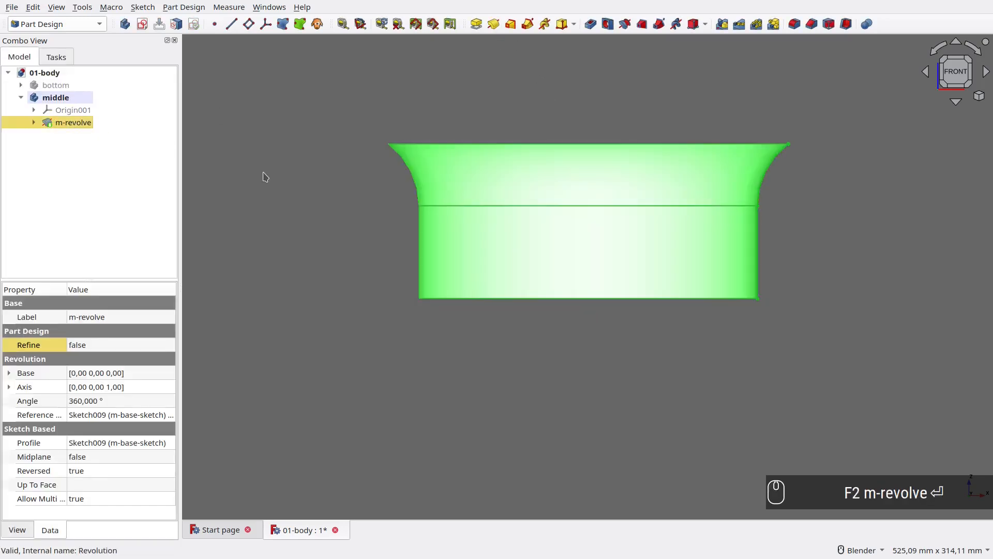
pyautogui.click(262, 175)
# Hollow out the revolved body with a 2.5 mm Thickness, opening its flat upper and lower faces.
pyautogui.moveTo(410, 195); pyautogui.dragTo(312, 274, button='middle')
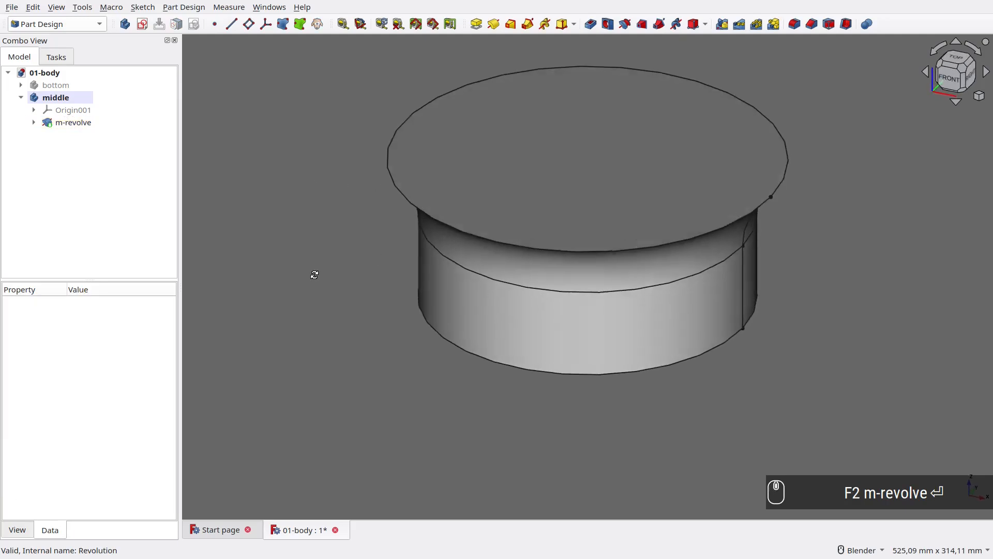
pyautogui.click(511, 180)
pyautogui.moveTo(493, 416); pyautogui.dragTo(501, 313, button='middle')
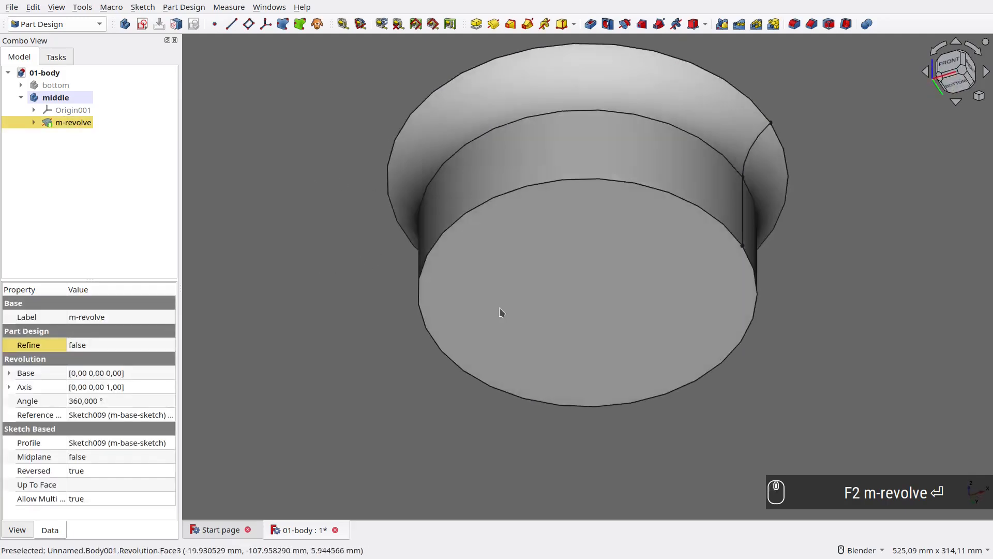
pyautogui.click(526, 281)
pyautogui.click(846, 25)
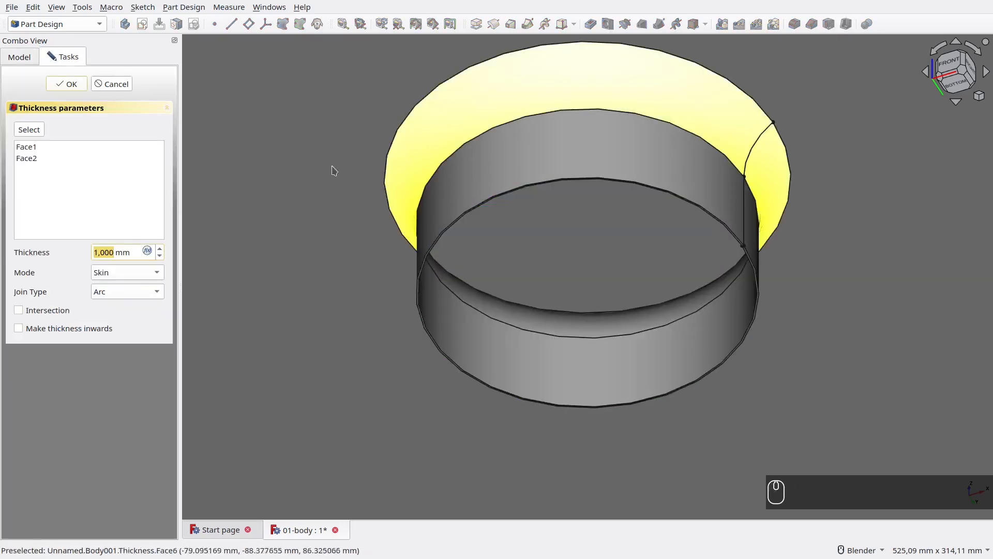
pyautogui.write('2,5')
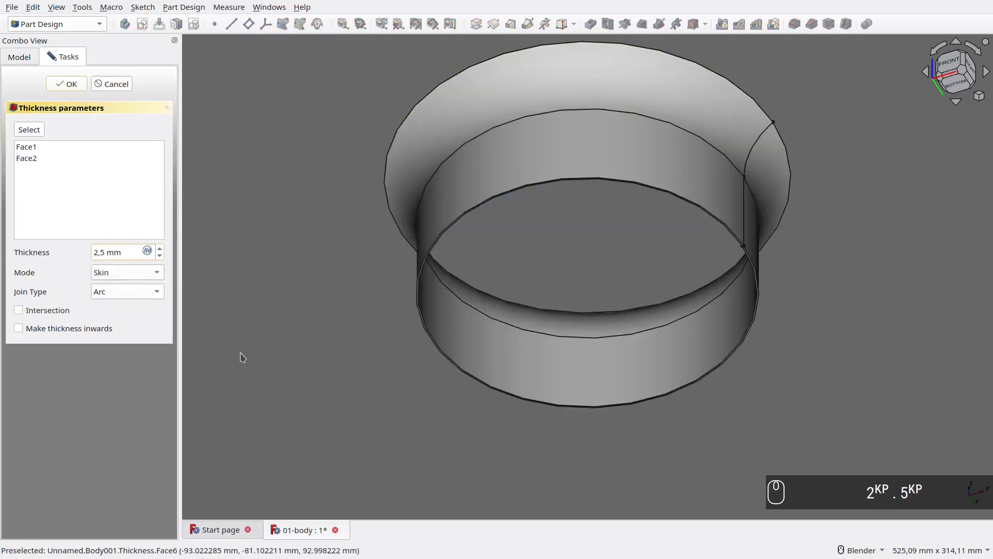
pyautogui.moveTo(317, 147); pyautogui.dragTo(276, 347, button='middle')
pyautogui.click(74, 85)
# Rename the thickness feature as m-shell.
pyautogui.click(72, 137)
pyautogui.press('F2')
pyautogui.write('m-shell')
pyautogui.press('Return')
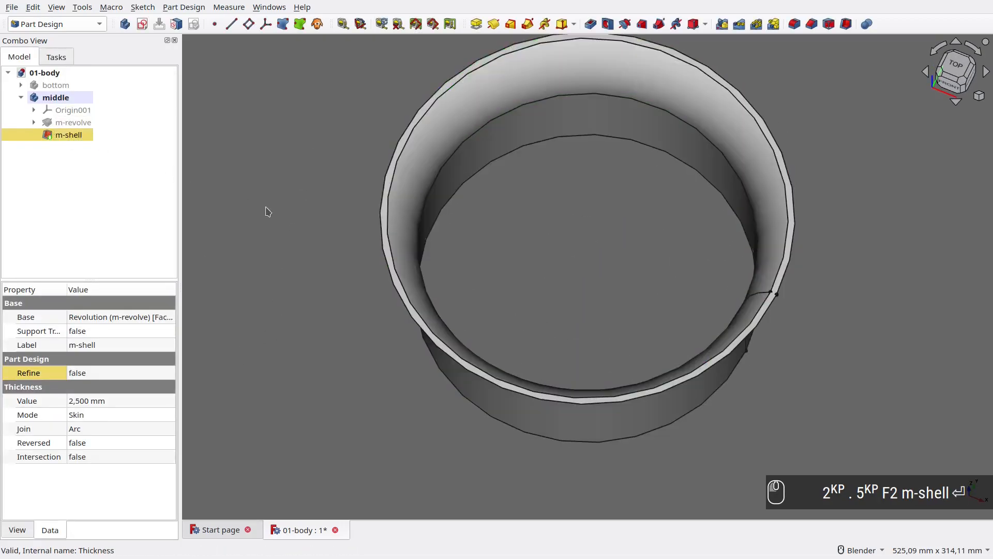
# Show the bottom body together with the shelled middle body and examine how the two fit together.
pyautogui.click(268, 211)
pyautogui.press('KP_0')
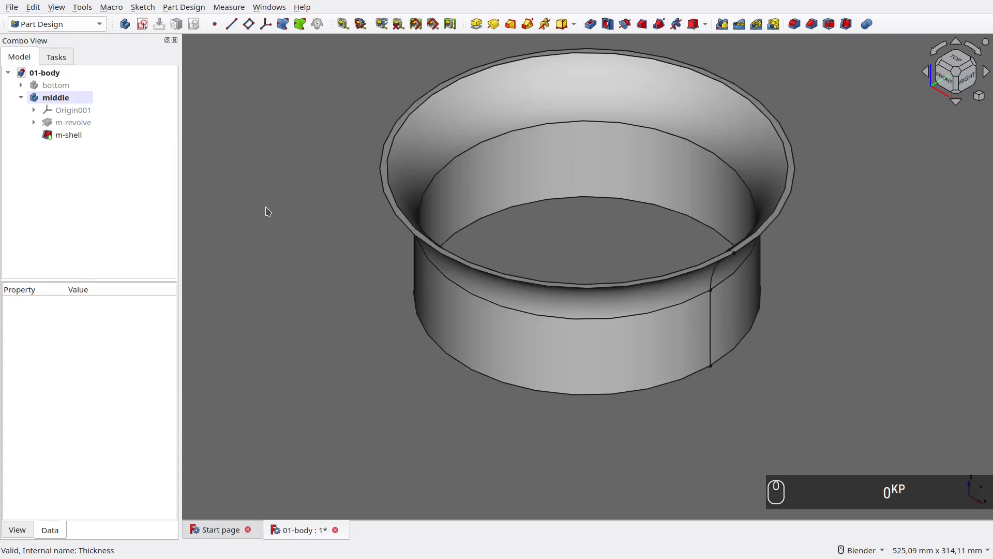
pyautogui.click(56, 85)
pyautogui.press('space')
pyautogui.click(244, 190)
pyautogui.moveTo(244, 190); pyautogui.dragTo(284, 257, button='middle')
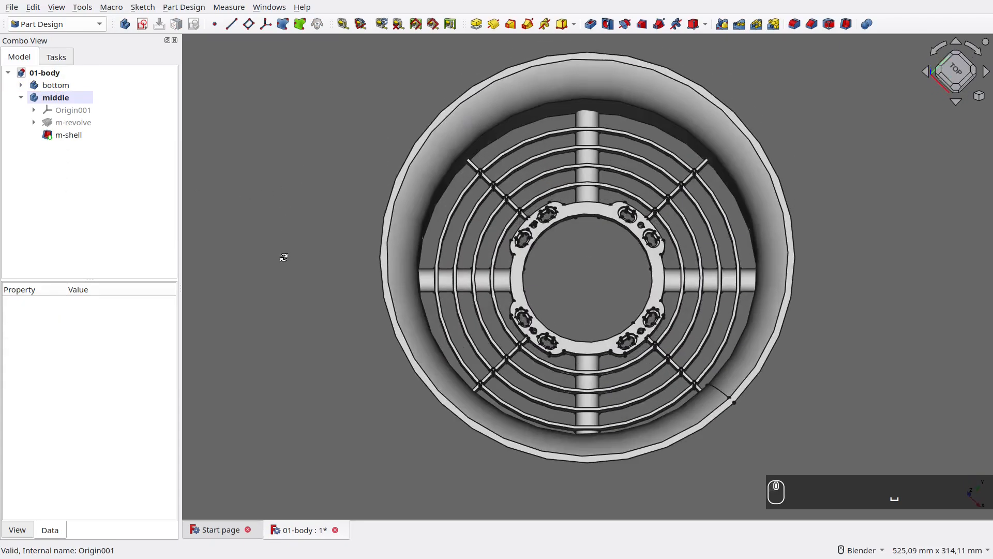
pyautogui.moveTo(299, 388); pyautogui.dragTo(288, 260, button='middle')
# Deactivate the middle body, hide both the bottom and middle bodies, and switch to the top view.
pyautogui.rightClick(61, 100)
pyautogui.click(93, 104)
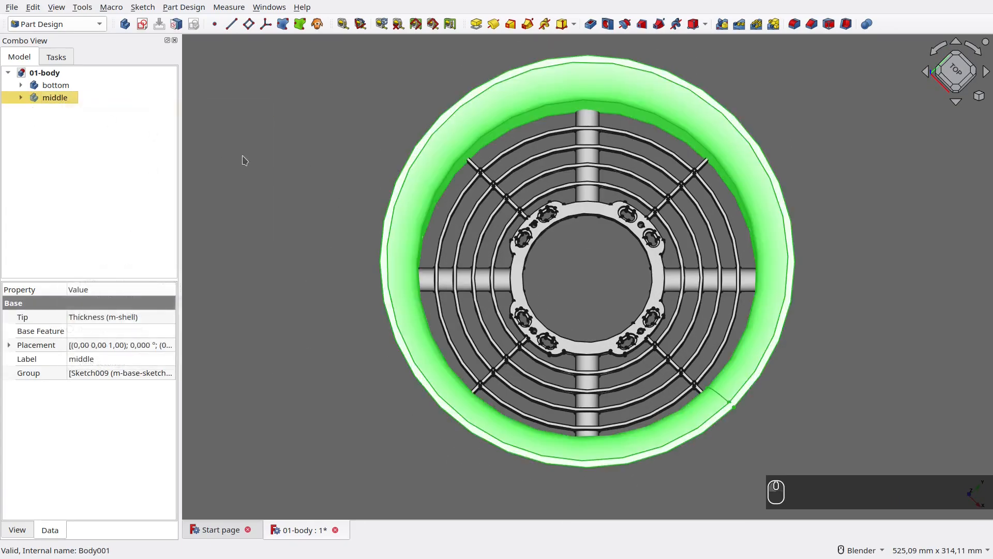
pyautogui.click(247, 162)
pyautogui.click(66, 86)
pyautogui.press('space')
pyautogui.click(64, 98)
pyautogui.press('space')
pyautogui.click(245, 168)
pyautogui.press('2')
# Create a new body and name it top.
pyautogui.click(125, 24)
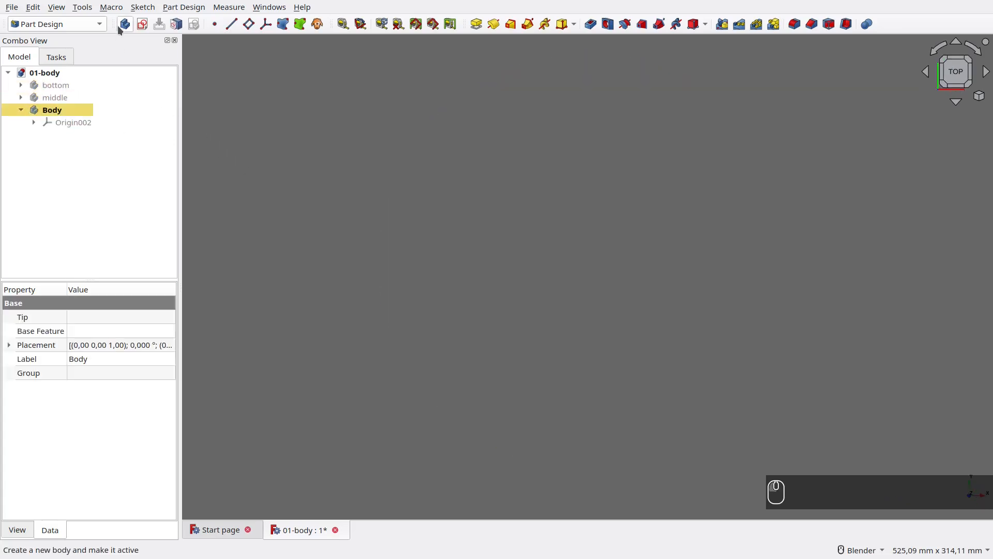
pyautogui.press('F2')
pyautogui.write('top')
pyautogui.press('Return')
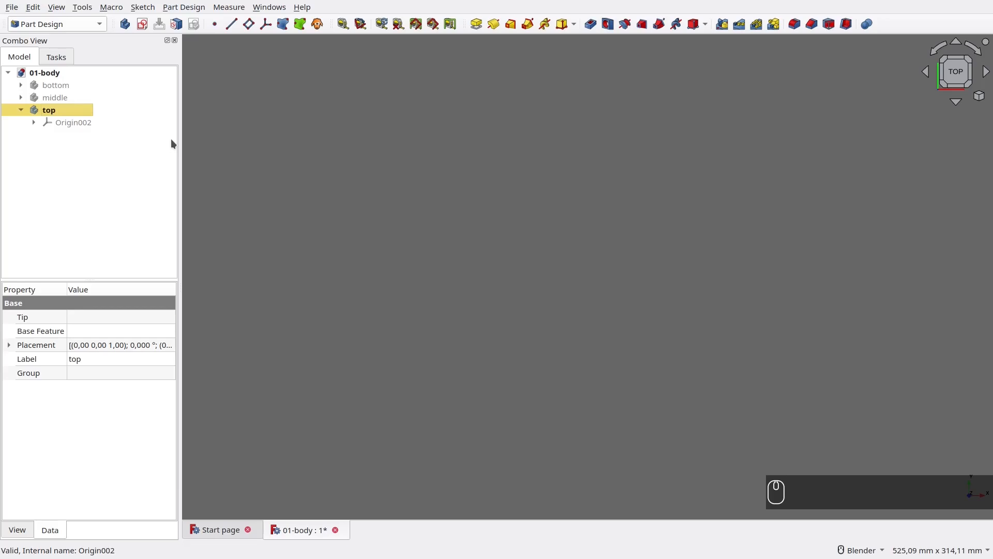
# Show the middle body and create a sub-shape binder of its upper ring face in the top body.
pyautogui.click(67, 99)
pyautogui.press('space')
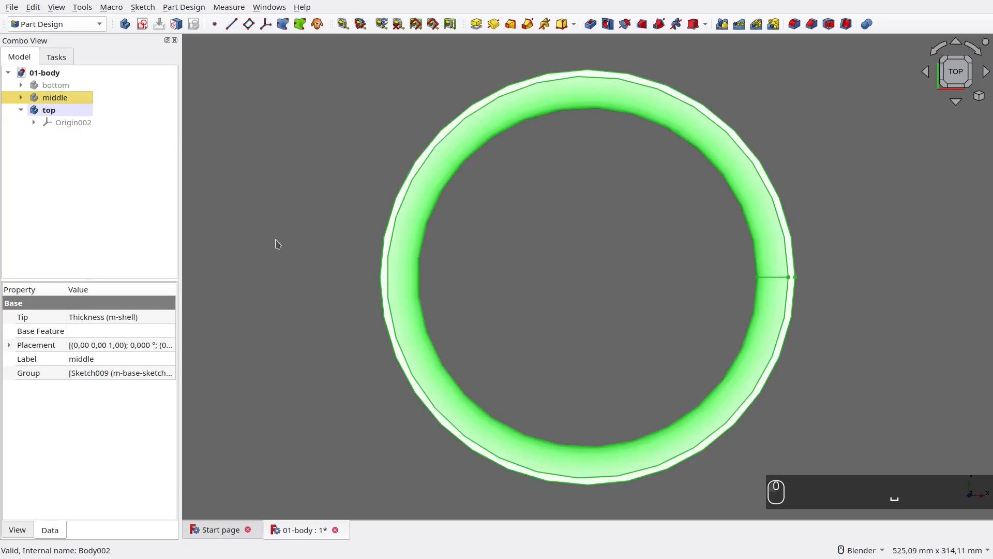
pyautogui.click(317, 308)
pyautogui.moveTo(317, 309); pyautogui.dragTo(357, 256, button='middle')
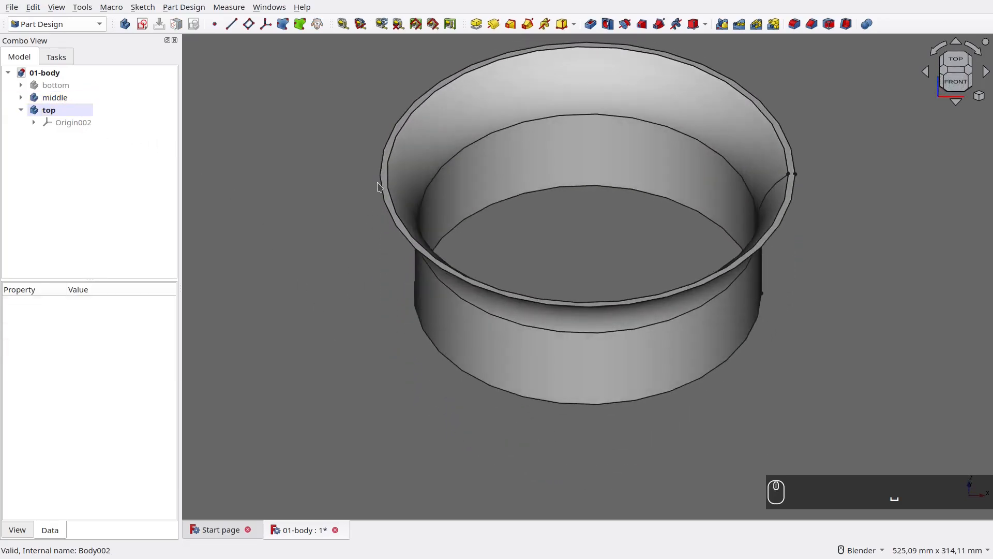
pyautogui.click(374, 157)
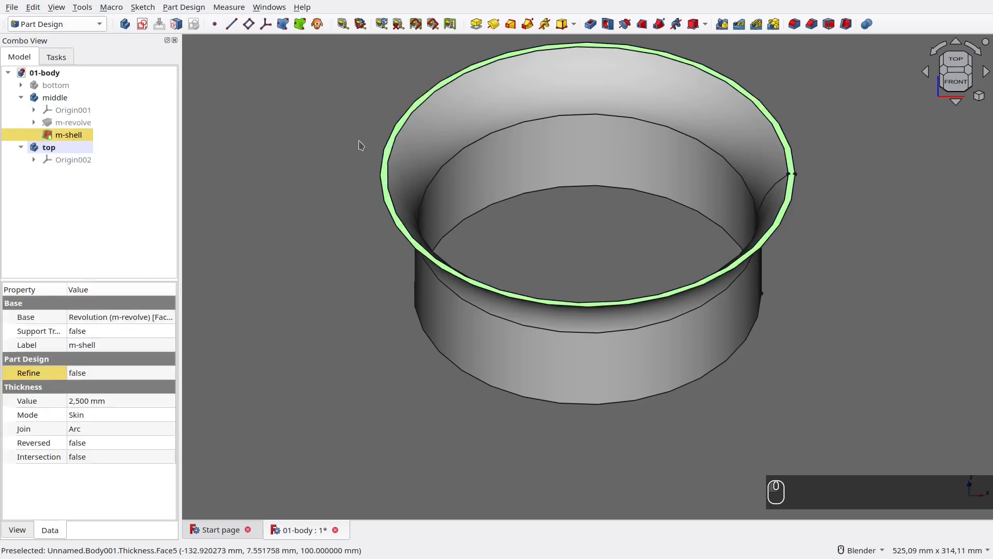
pyautogui.click(301, 24)
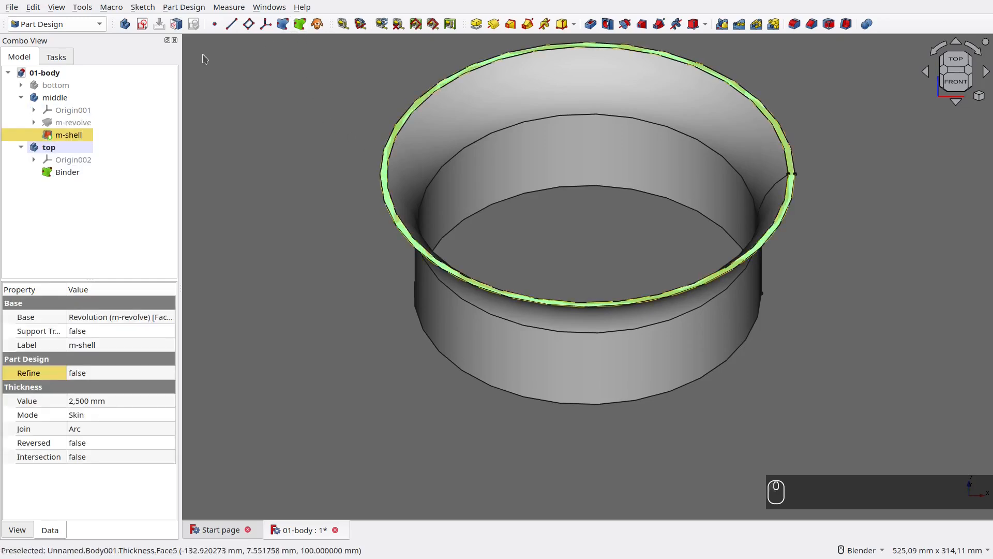
# Hide the middle body and rename the binder as t-m-face.
pyautogui.click(48, 99)
pyautogui.press('space')
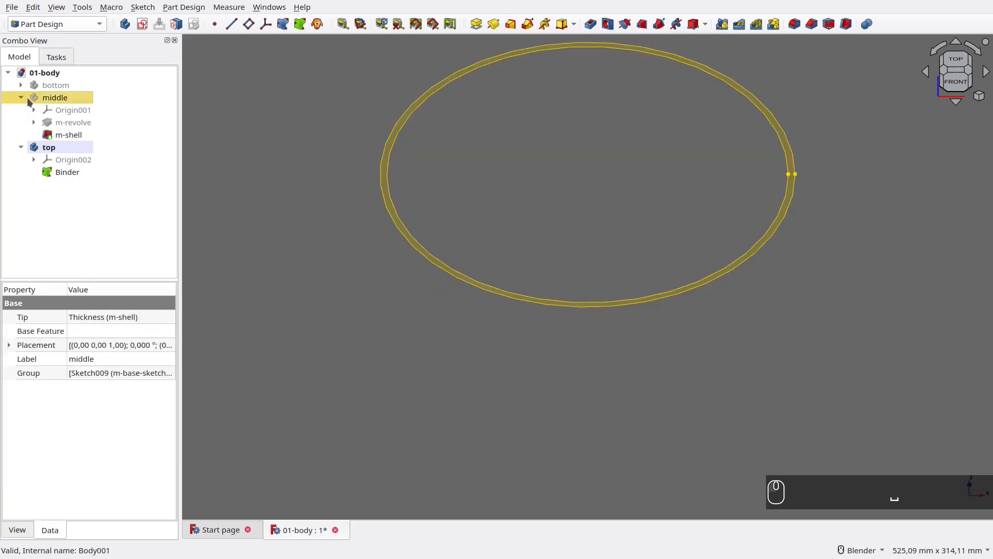
pyautogui.click(22, 97)
pyautogui.click(55, 135)
pyautogui.press('F2')
pyautogui.write('t-m-face')
pyautogui.press('Return')
pyautogui.click(243, 249)
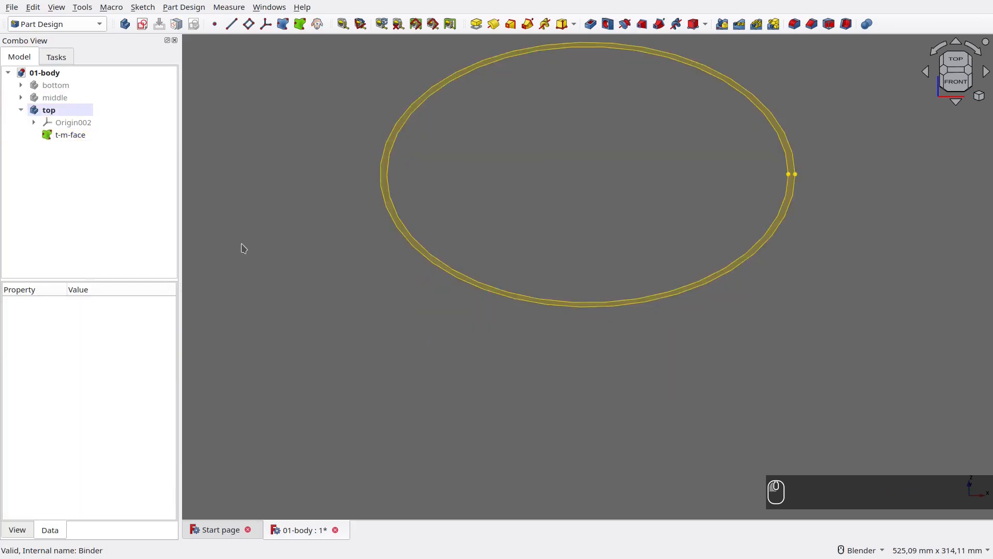
# Start a sketch on the t-m-face ring and draw a rectangle centred on the origin, about 314 by 303 mm, around it.
pyautogui.click(386, 189)
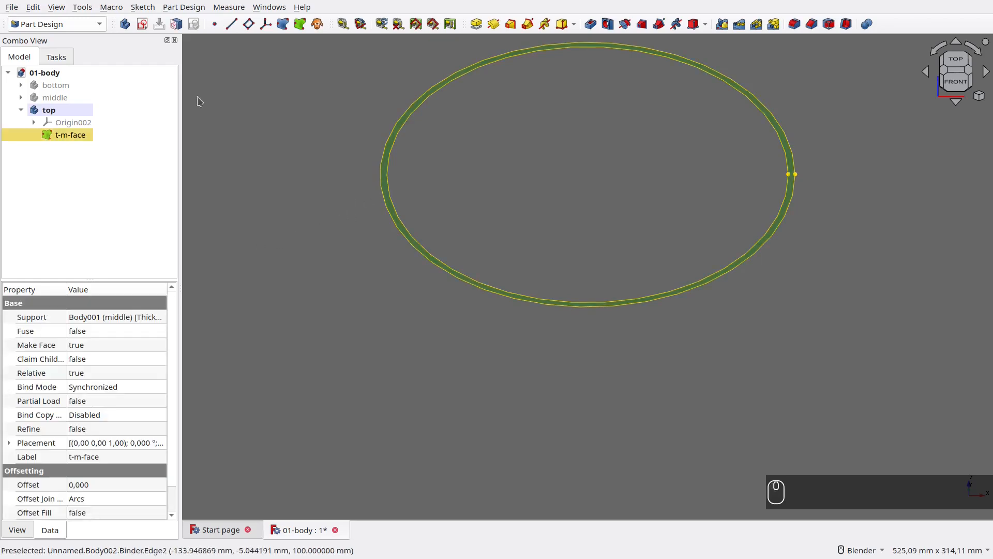
pyautogui.click(143, 26)
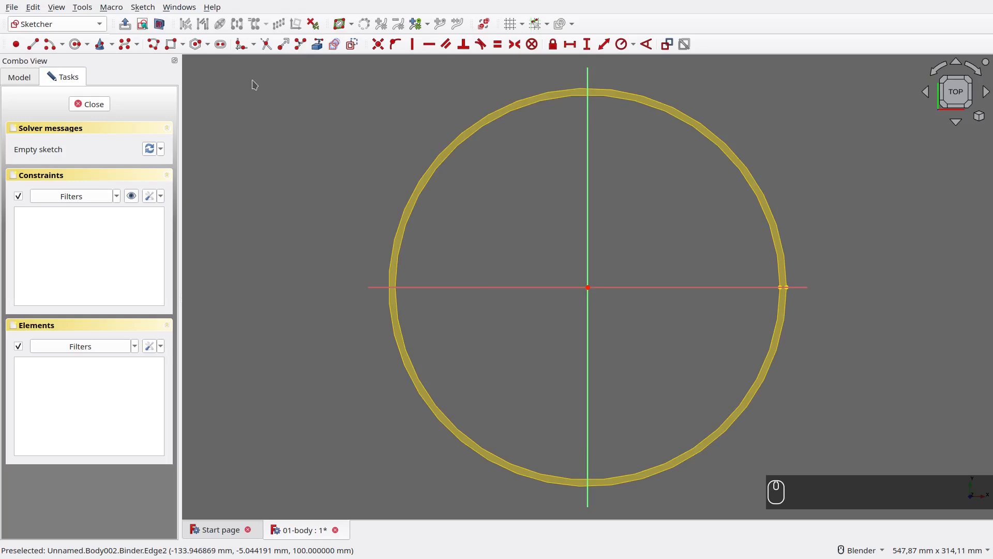
pyautogui.click(182, 44)
pyautogui.click(199, 76)
pyautogui.click(587, 288)
pyautogui.click(355, 63)
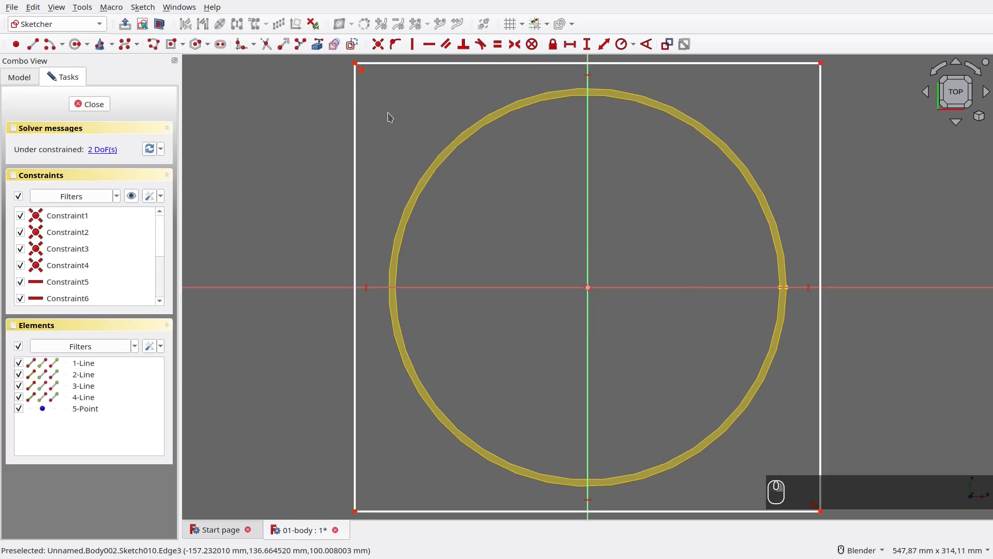
# Constrain two adjacent sides of the rectangle to equal length to make it a square.
pyautogui.scroll(-1, 390, 118)
pyautogui.click(361, 145)
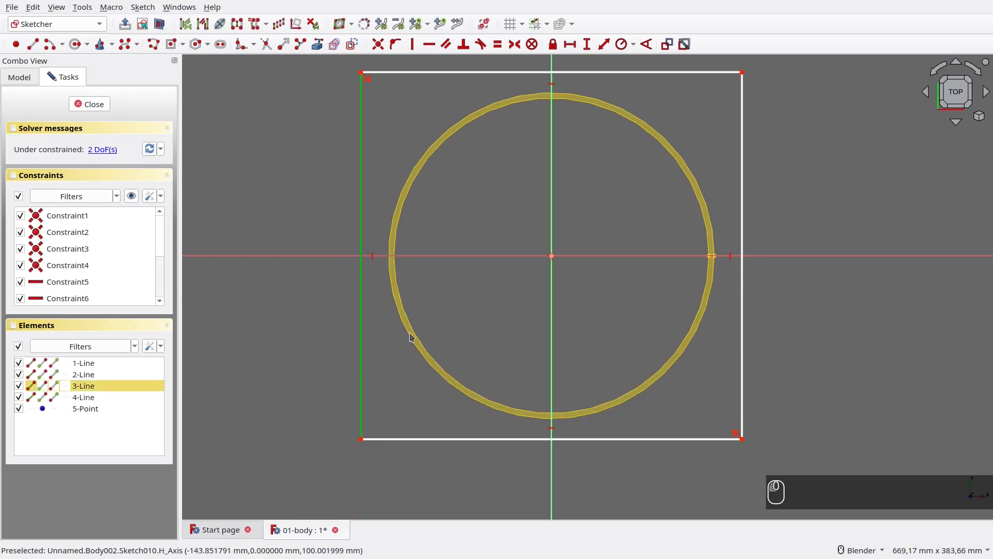
pyautogui.click(412, 439)
pyautogui.press('e')
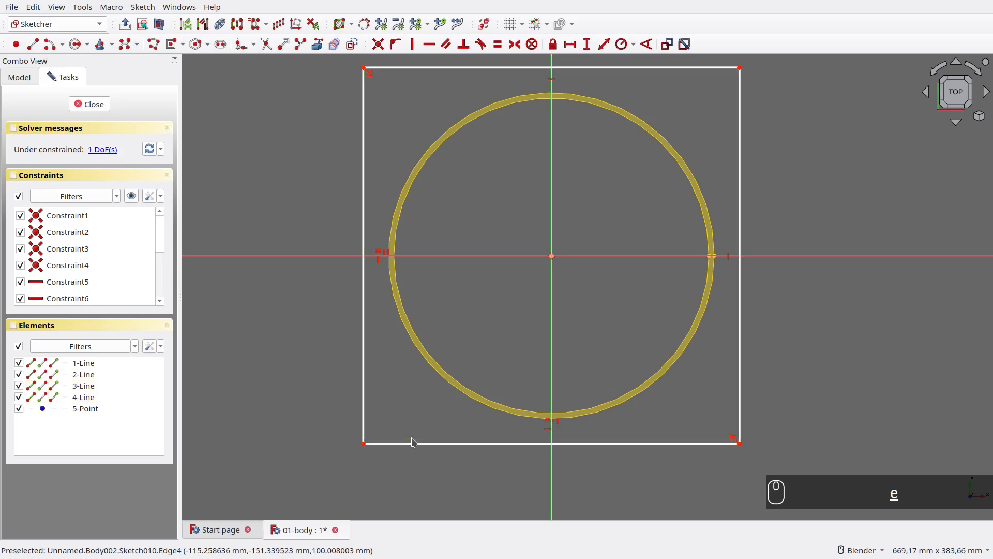
# Constrain the square's lower edge to a length of 300 mm and close the sketch.
pyautogui.click(412, 441)
pyautogui.write('l')
pyautogui.write('300')
pyautogui.press('Return')
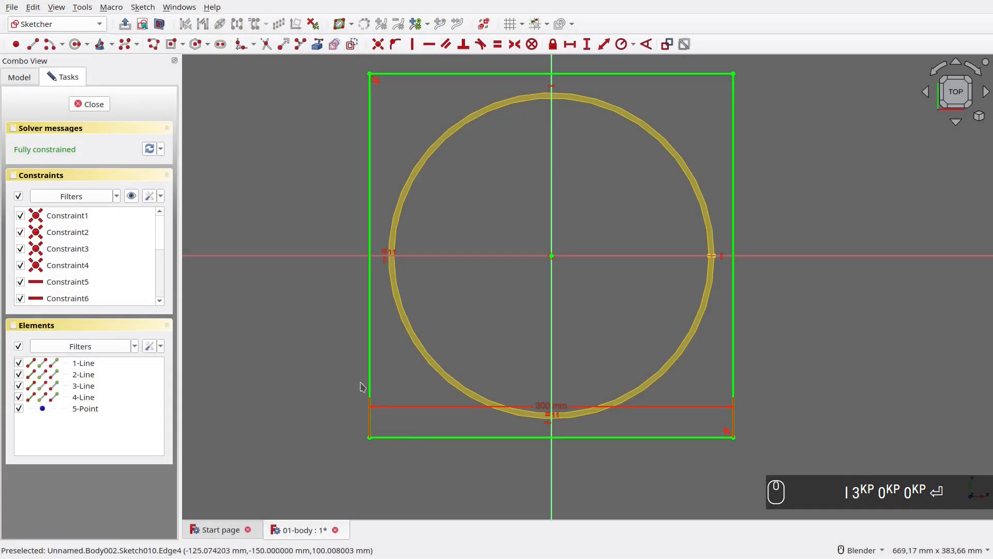
pyautogui.click(92, 104)
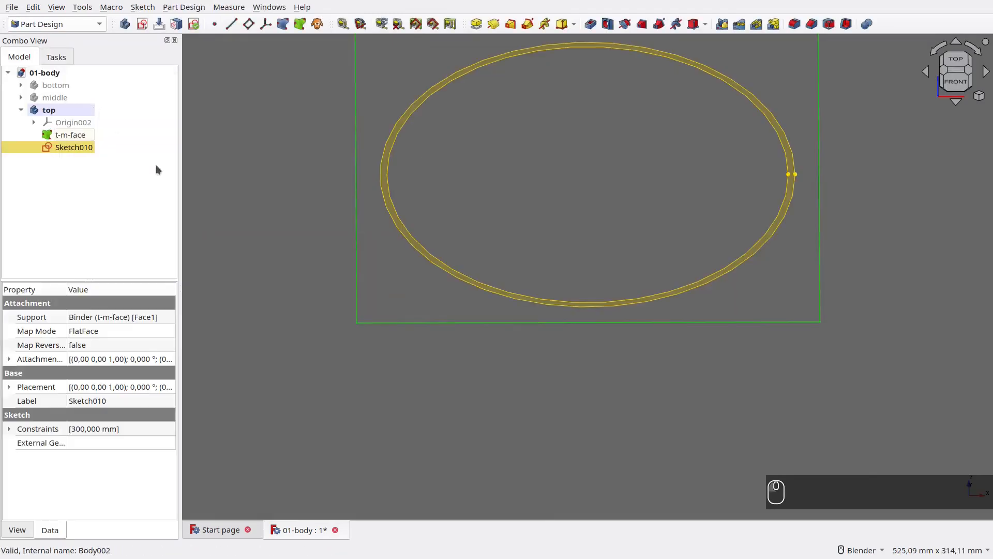
# Rename the new square sketch in the top body as t-base-sketch.
pyautogui.press('F2')
pyautogui.write('t-base')
pyautogui.press('Return')
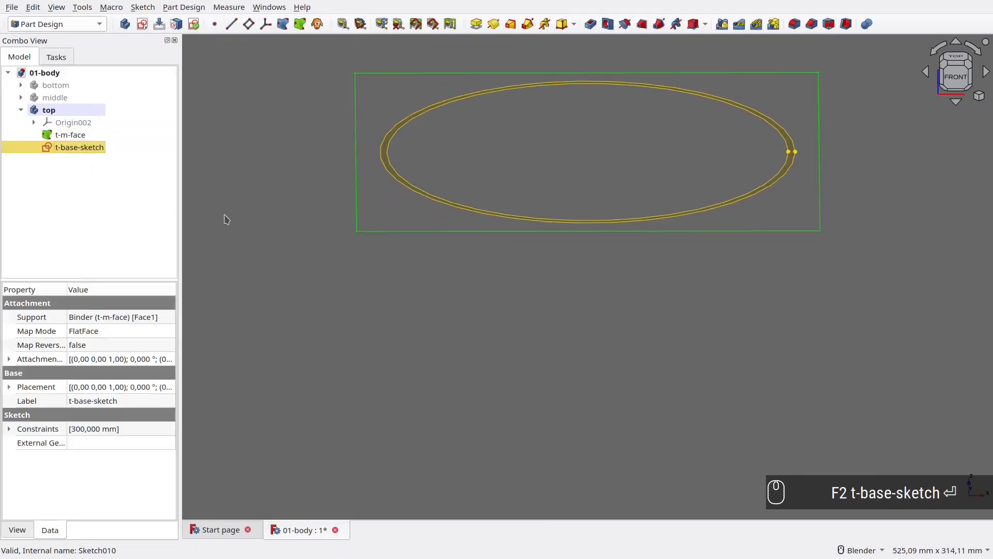
# Pad the square sketch by 7 mm in the reversed direction.
pyautogui.click(476, 23)
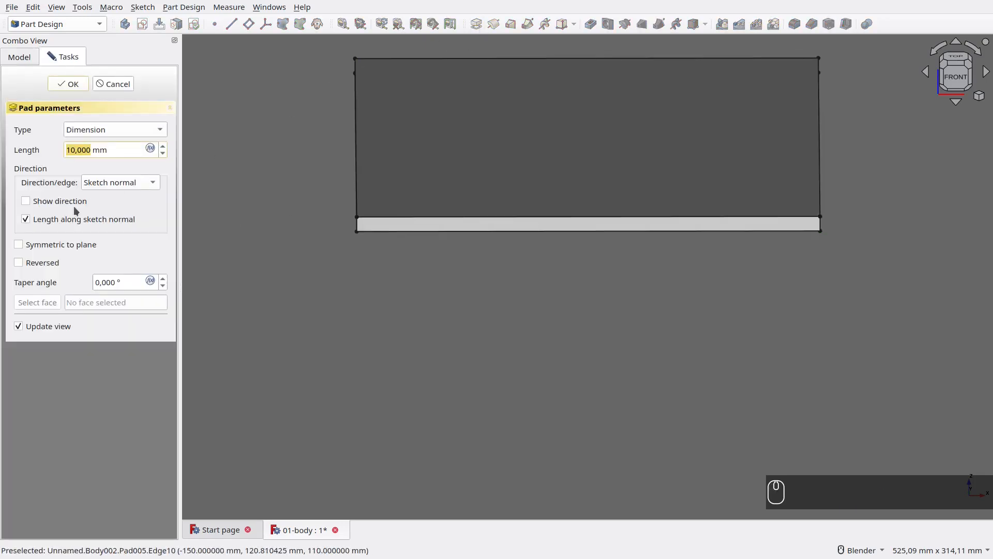
pyautogui.write('7')
pyautogui.click(52, 264)
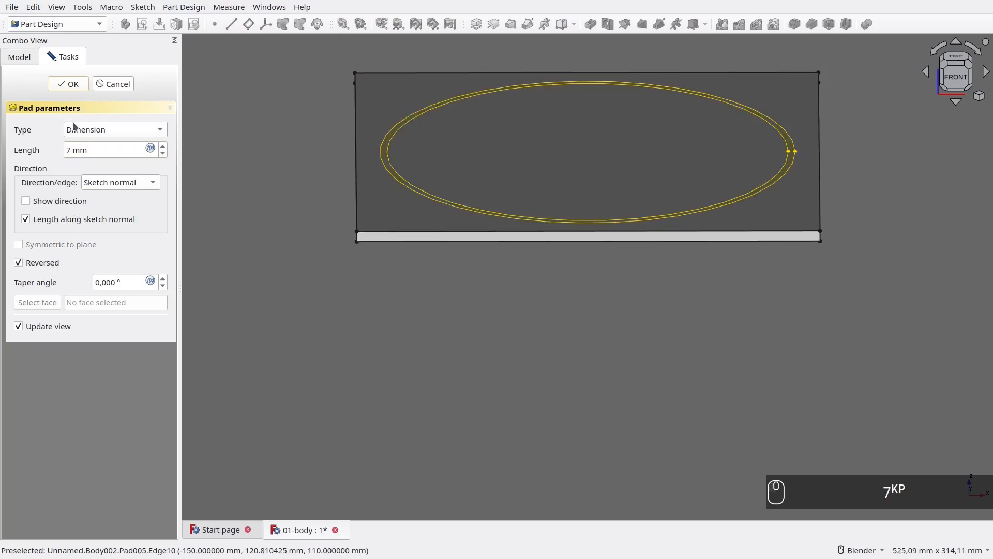
pyautogui.click(71, 84)
# Rename the new pad in the top body as t-base-pad.
pyautogui.click(73, 147)
pyautogui.press('F2')
pyautogui.write('t-base-pad')
pyautogui.press('Return')
pyautogui.click(283, 214)
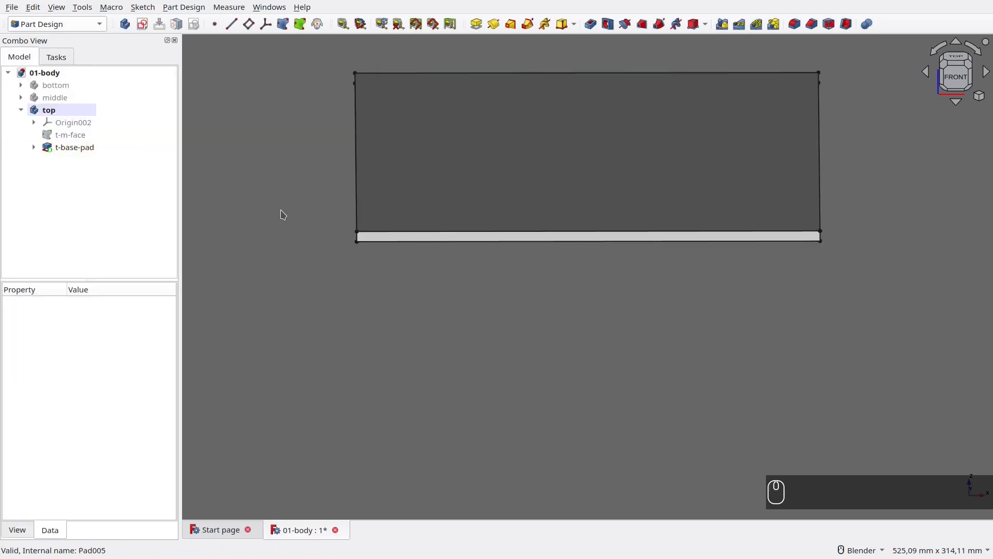
# Fillet the four vertical corner edges of the square plate with an 8 mm radius.
pyautogui.keyDown('shift'); pyautogui.moveTo(281, 210); pyautogui.dragTo(287, 286, button='middle'); pyautogui.keyUp('shift')
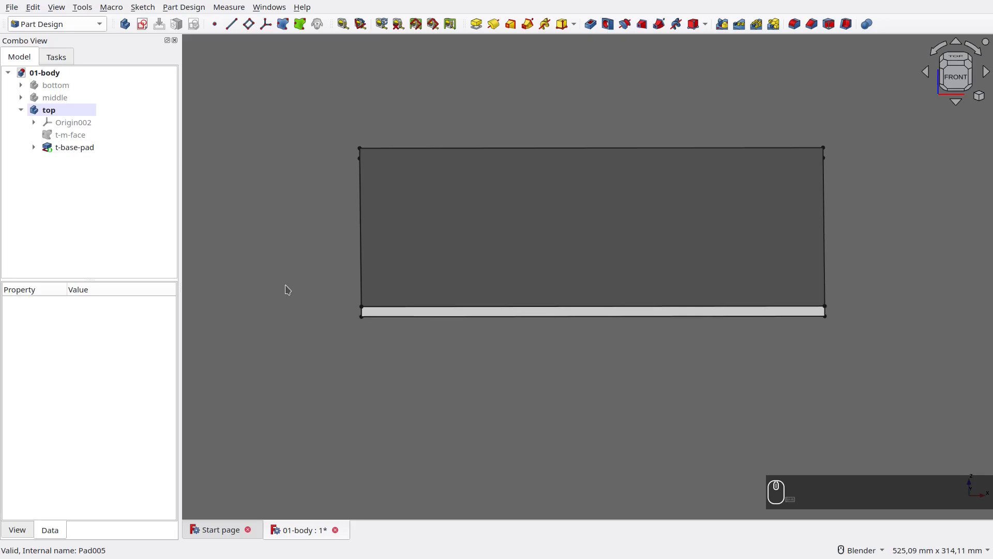
pyautogui.scroll(1, 308, 288)
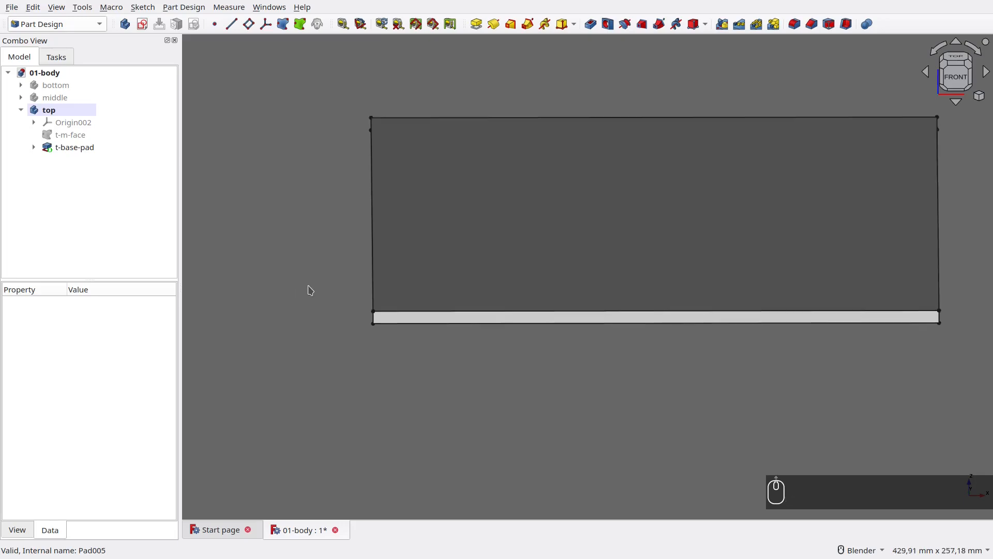
pyautogui.click(375, 321)
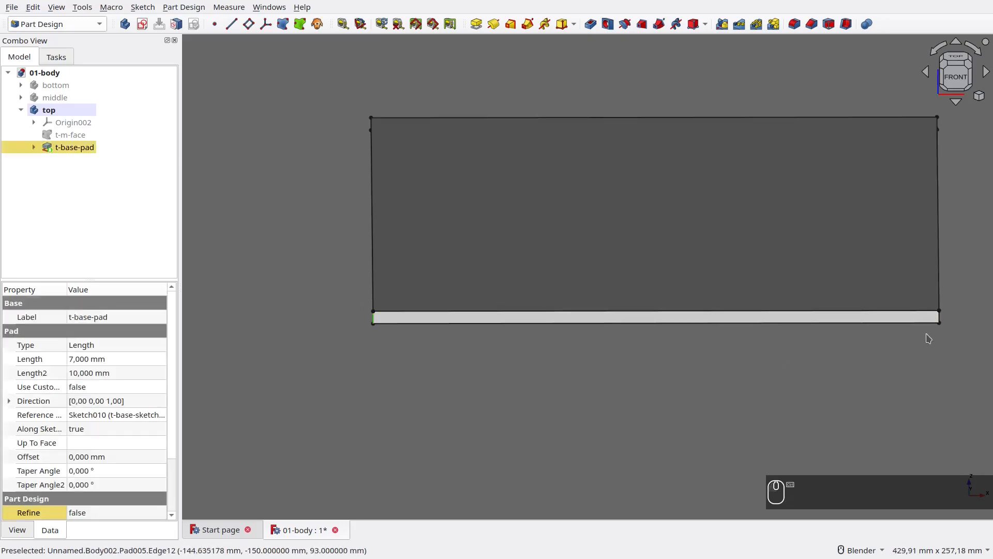
pyautogui.moveTo(963, 343); pyautogui.dragTo(609, 365, button='middle')
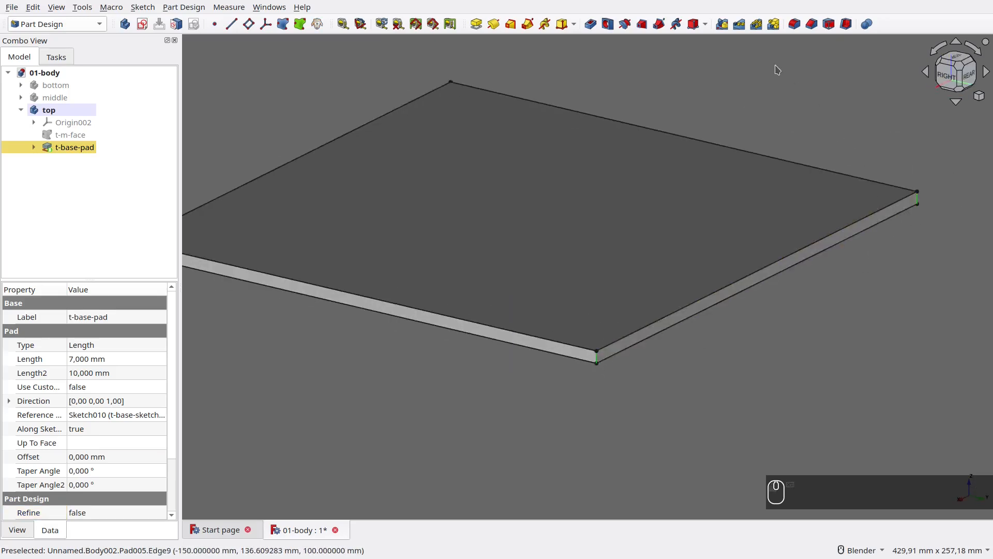
pyautogui.click(795, 24)
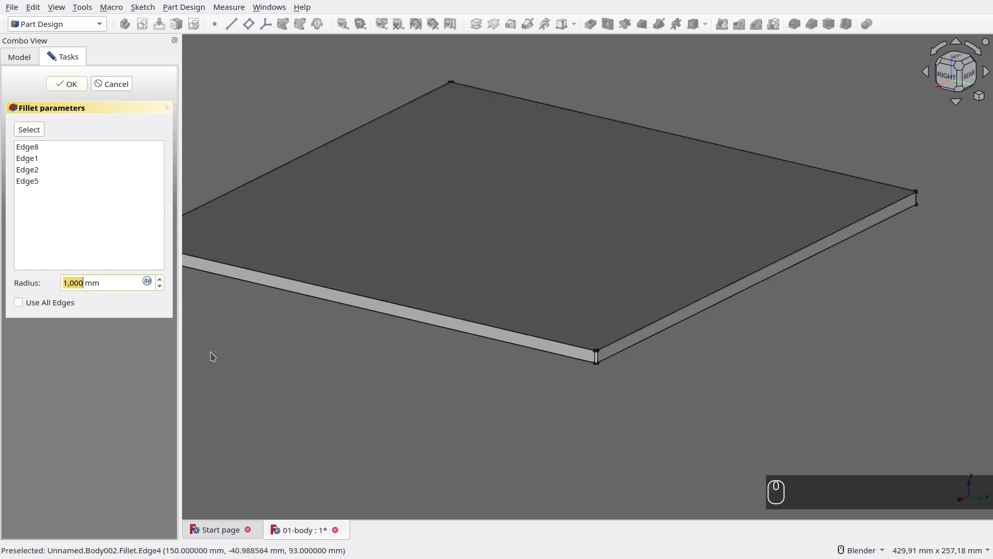
pyautogui.write('8')
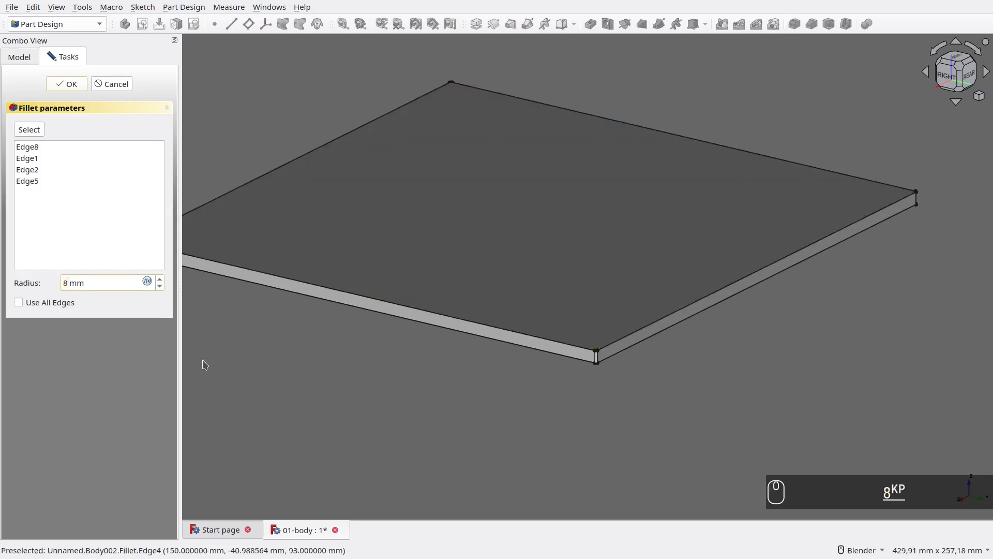
pyautogui.click(67, 84)
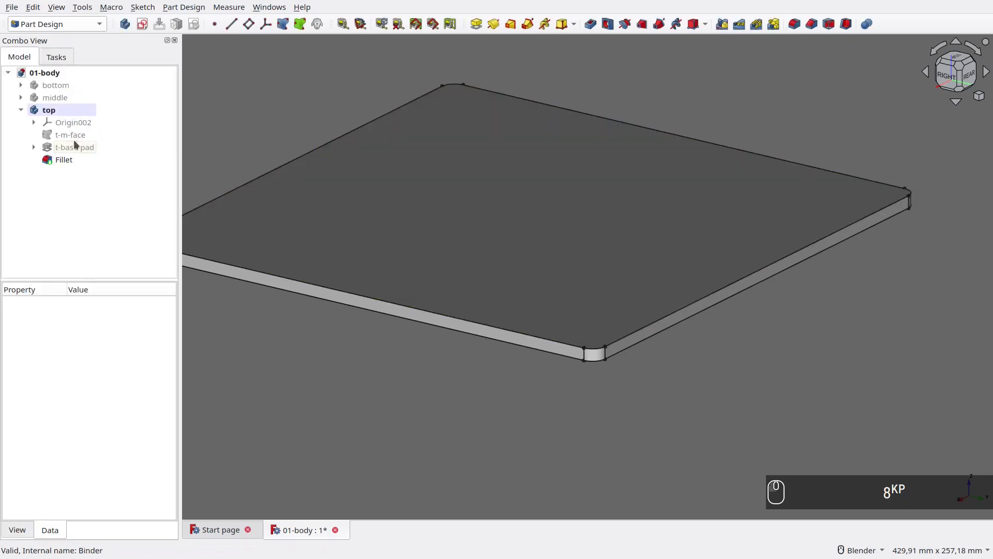
# Rename the corner fillet feature as t-base-fillet.
pyautogui.click(71, 159)
pyautogui.press('F2')
pyautogui.write('t-base-fillet')
pyautogui.press('Return')
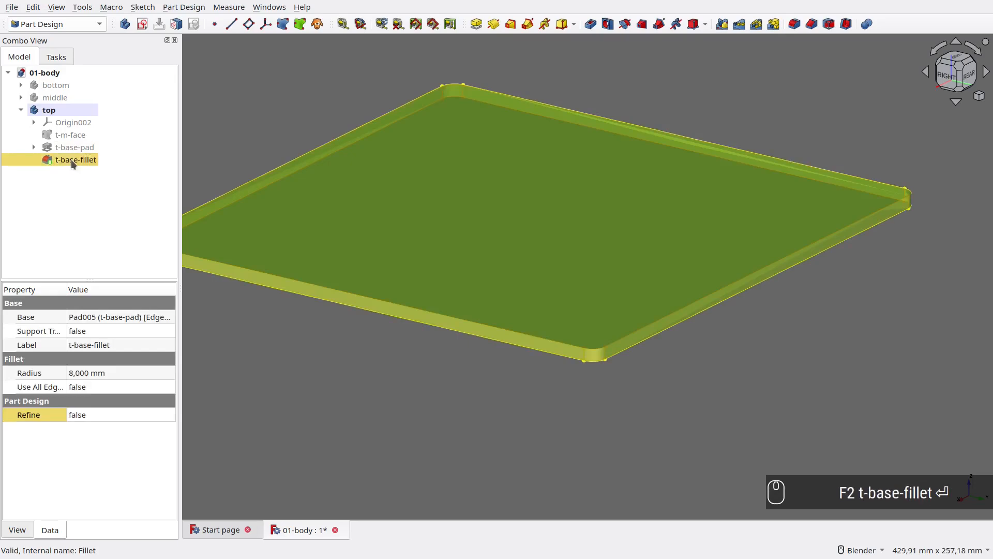
pyautogui.click(352, 365)
# Hollow the plate from its underside face with a 2.5 mm Thickness made inwards, with Intersection enabled.
pyautogui.scroll(-1, 351, 361)
pyautogui.press('0')
pyautogui.moveTo(381, 455); pyautogui.dragTo(367, 358, button='middle')
pyautogui.click(504, 262)
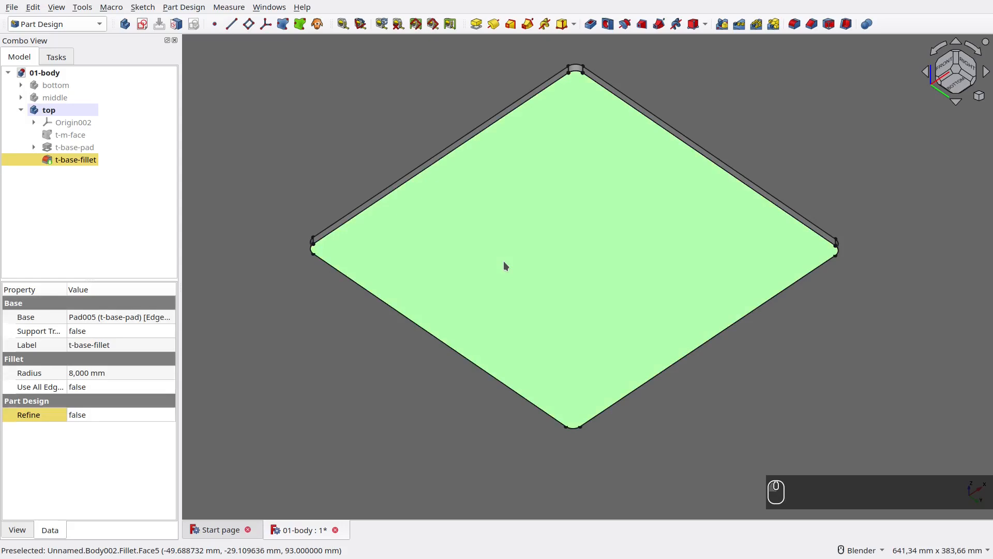
pyautogui.click(846, 24)
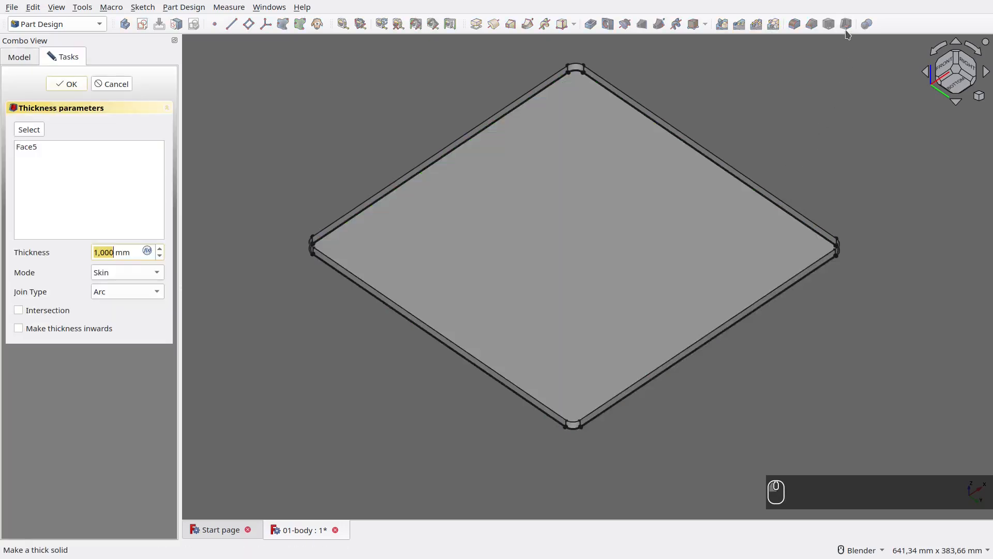
pyautogui.write('2,5')
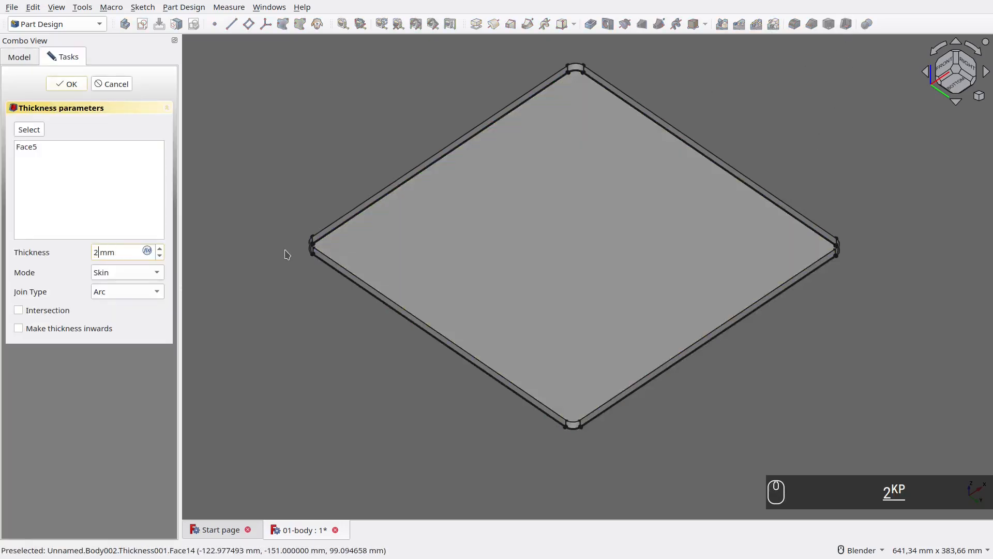
pyautogui.click(19, 329)
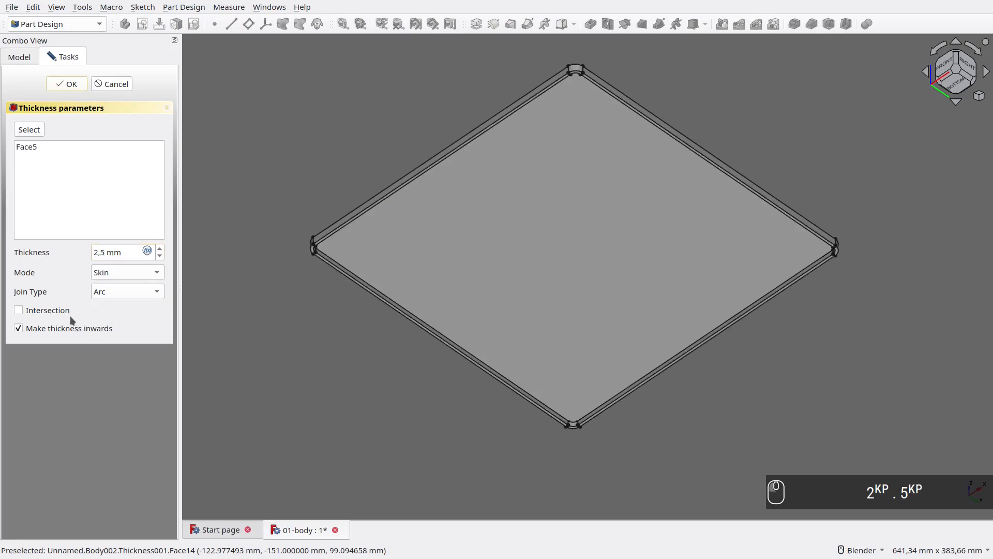
pyautogui.click(66, 84)
# Rename the thickness feature as t-shell.
pyautogui.click(74, 170)
pyautogui.press('F2')
pyautogui.write('t-shell')
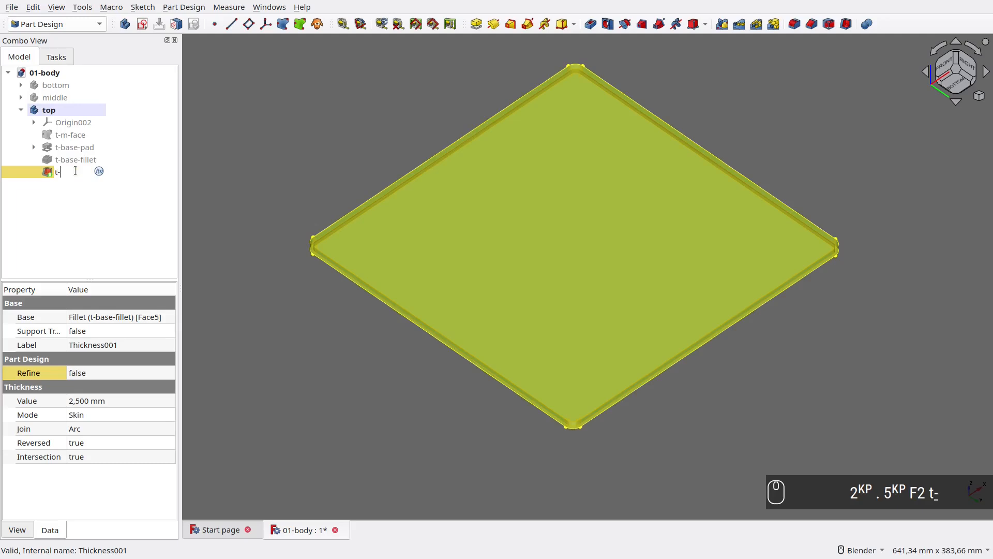
pyautogui.press('Return')
pyautogui.click(268, 209)
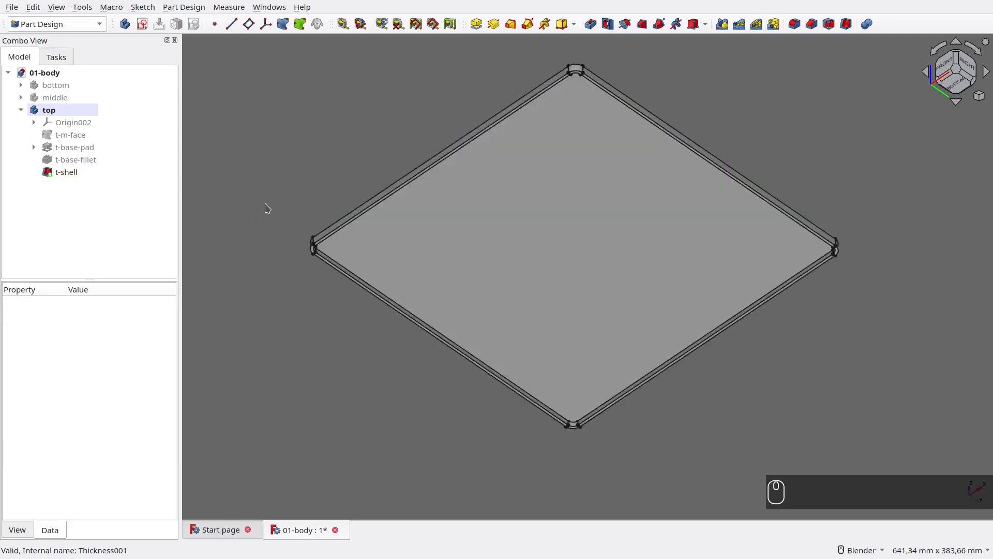
# Create a sketch on the shell's inner face, projecting one outer corner arc and its two adjacent outer edges as external geometry.
pyautogui.press('KP_5')
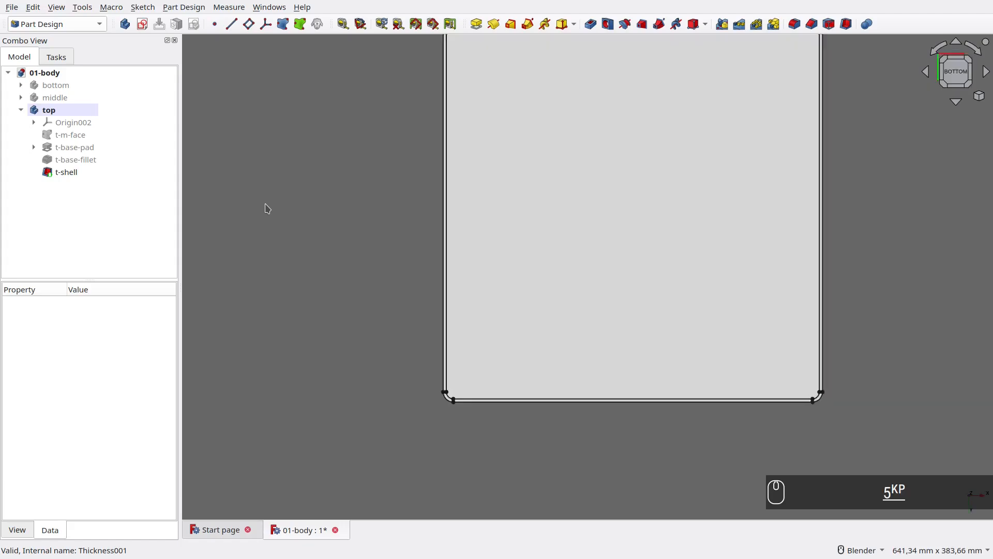
pyautogui.press('f')
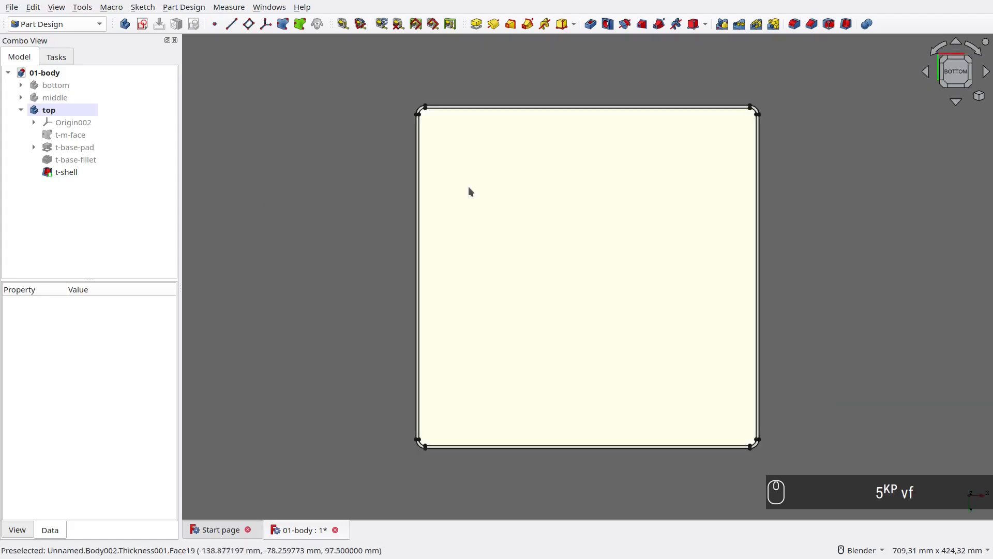
pyautogui.click(480, 186)
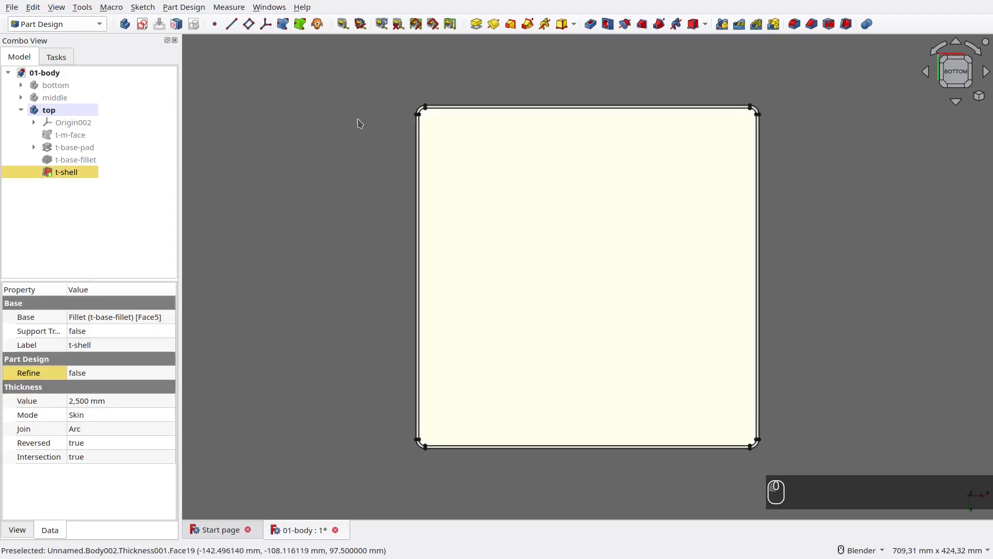
pyautogui.click(143, 23)
pyautogui.scroll(10, 414, 123)
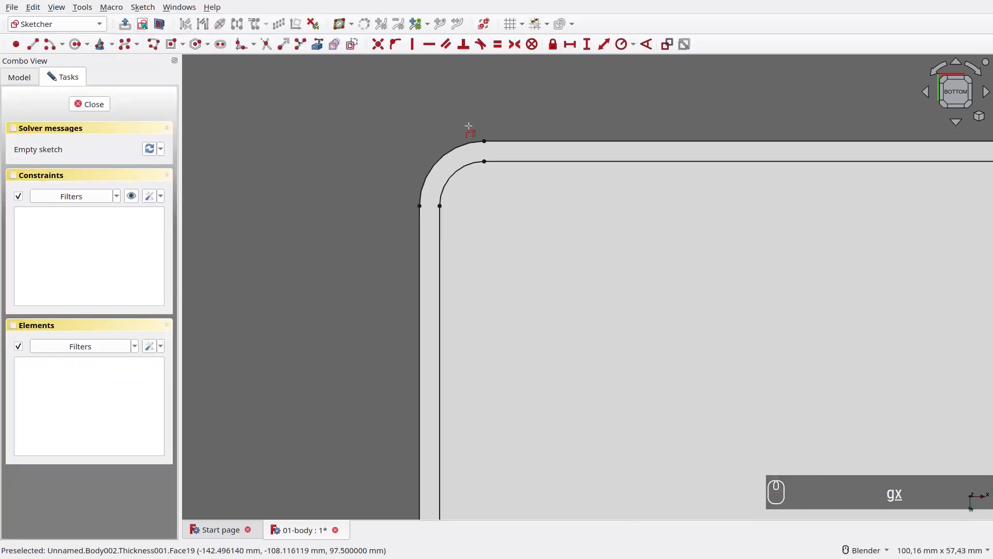
pyautogui.click(462, 145)
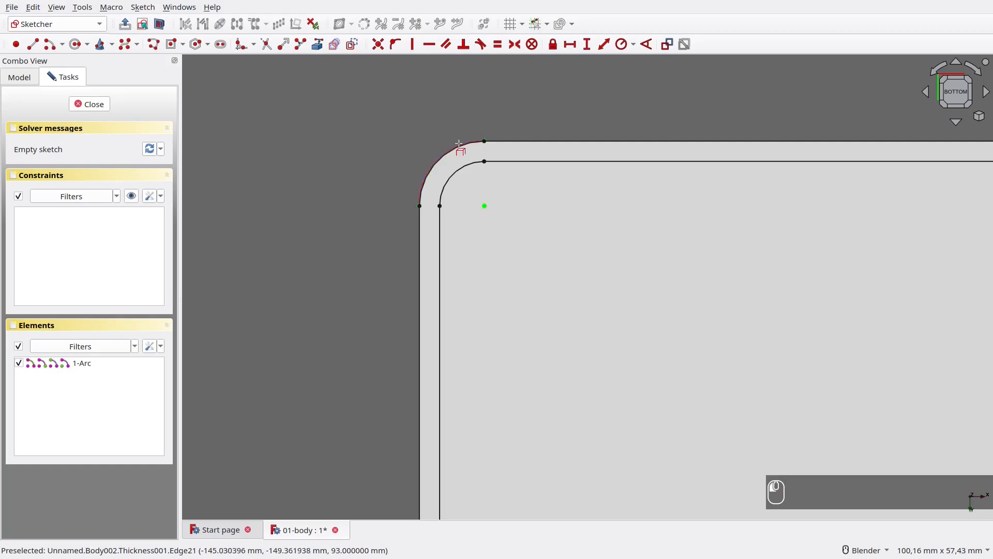
pyautogui.click(517, 139)
pyautogui.click(420, 221)
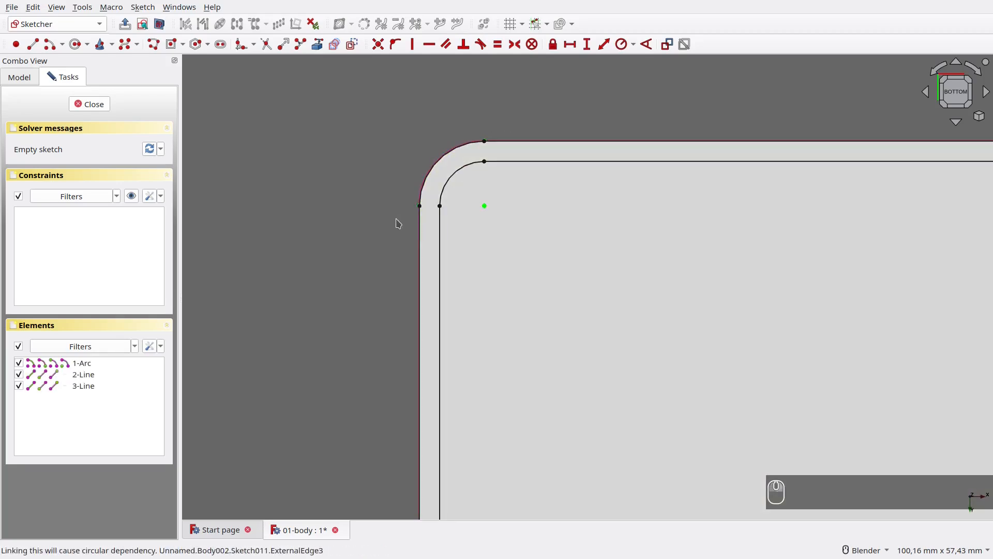
# Hide the t-shell feature so only the sketch's projected geometry is displayed.
pyautogui.click(19, 78)
pyautogui.click(86, 194)
pyautogui.press('space')
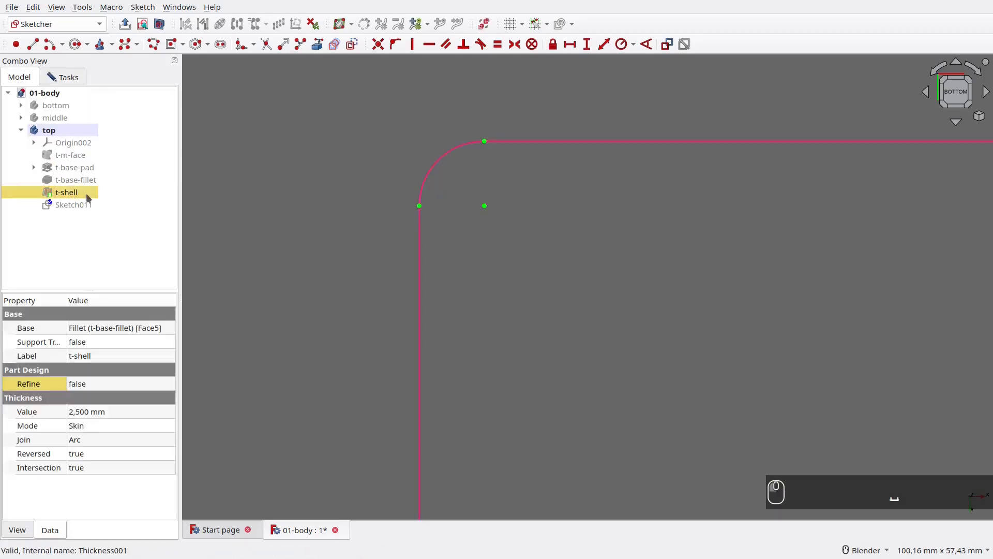
pyautogui.click(303, 210)
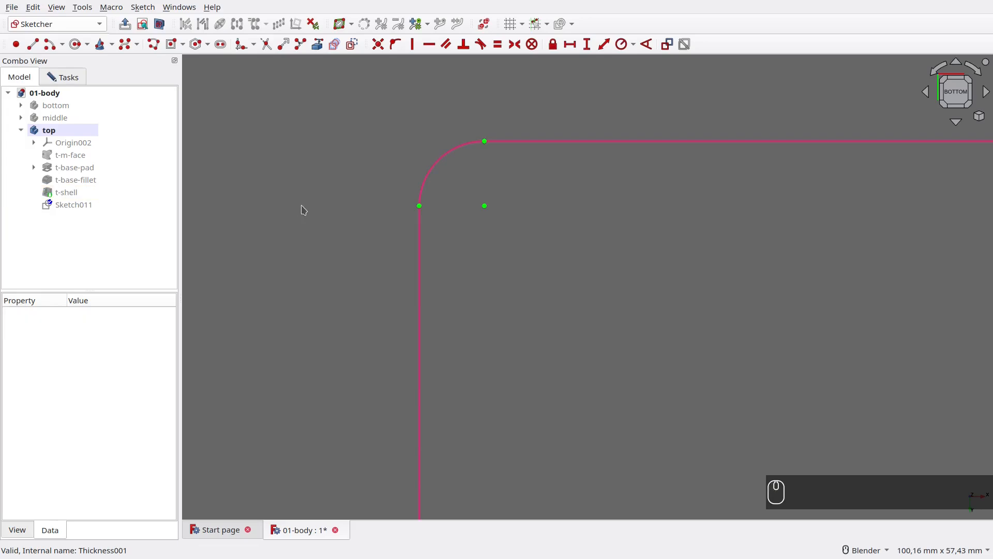
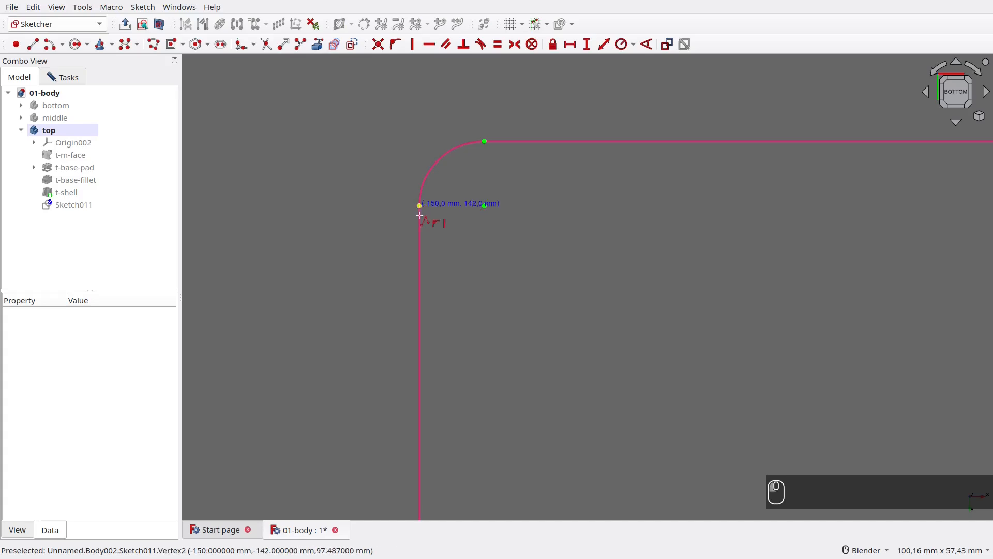
# Draw four connected lines joining the projected arc's two ends into a corner profile, and delete the redundant horizontal and vertical constraints along the outer edges.
pyautogui.click(419, 271)
pyautogui.click(540, 271)
pyautogui.click(541, 140)
pyautogui.click(484, 140)
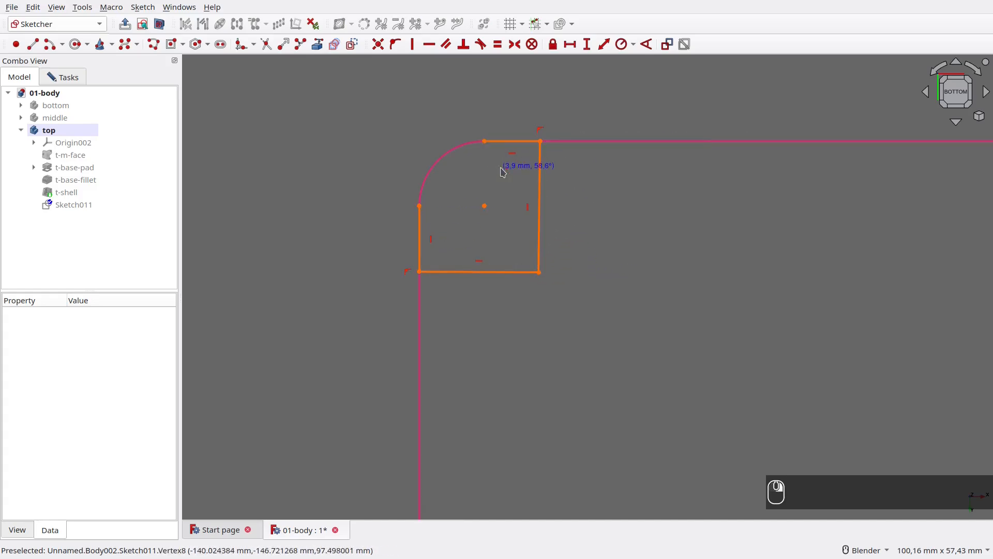
pyautogui.click(65, 77)
pyautogui.press('Delete')
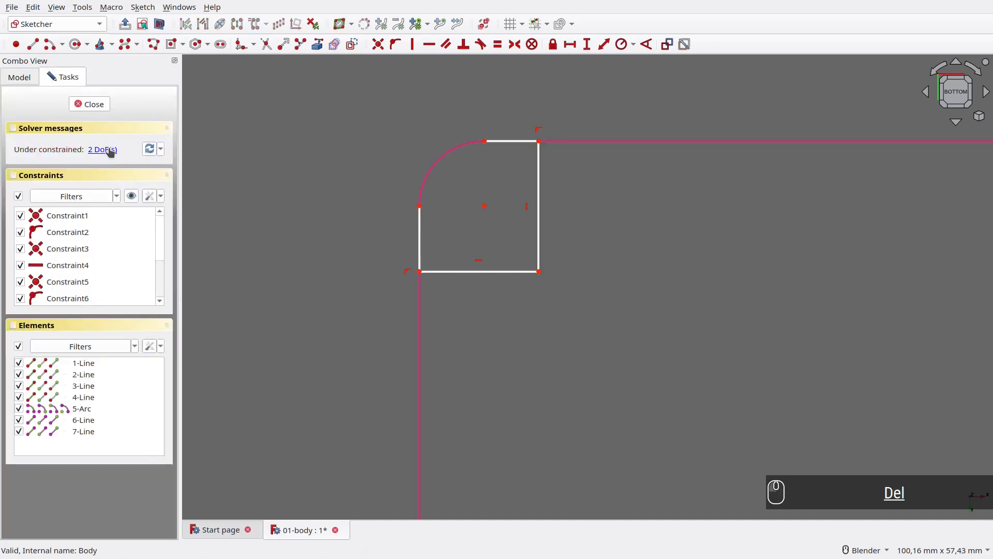
# Fillet the profile's inner corner opposite the projected arc and make the new arc equal to the projected one.
pyautogui.click(242, 43)
pyautogui.click(512, 271)
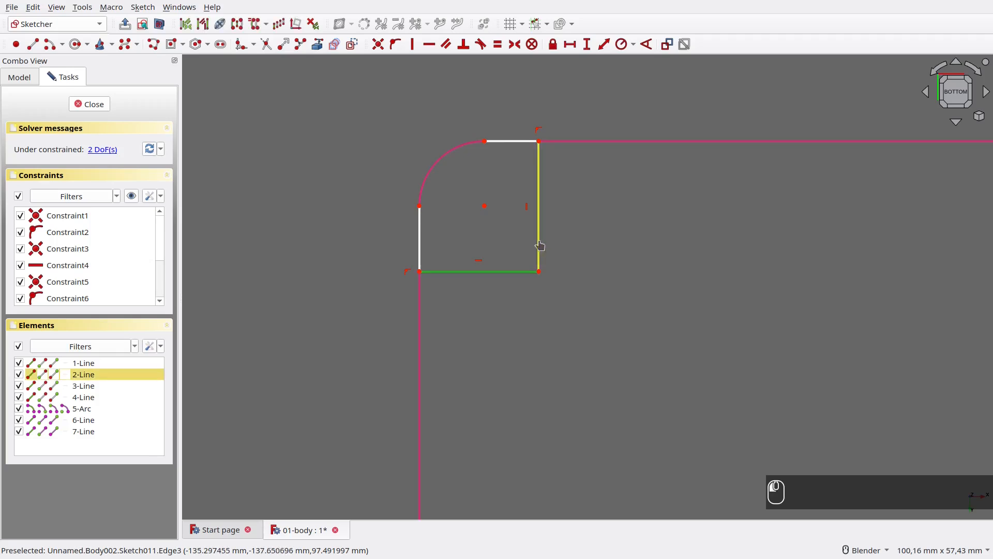
pyautogui.click(542, 243)
pyautogui.click(533, 262)
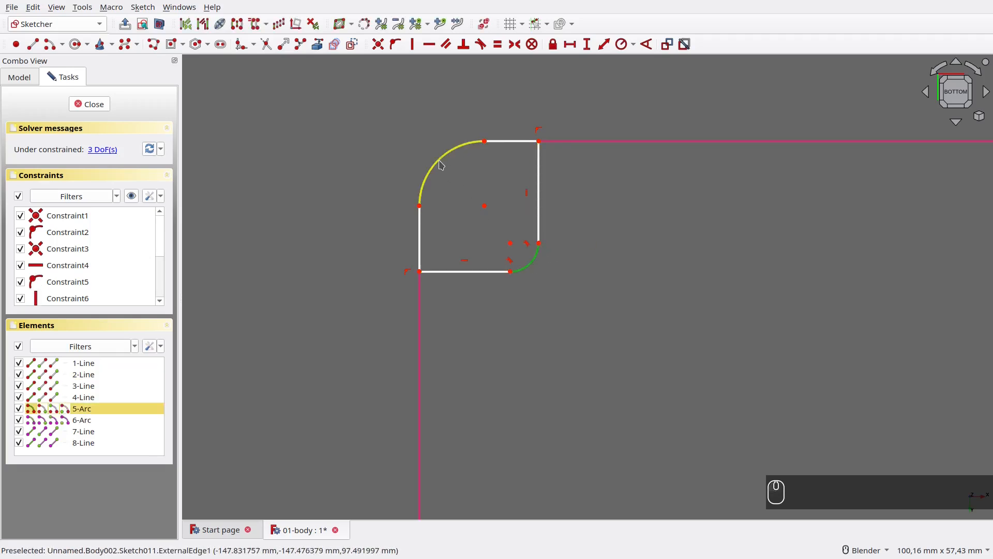
pyautogui.press('e')
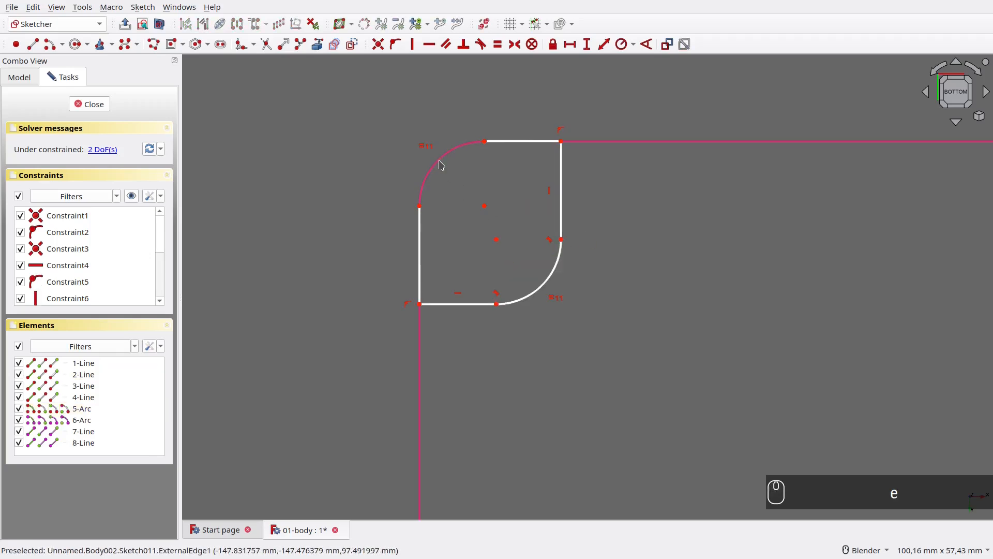
# Make the two straight lines adjoining the profile's inner fillet equal and dimension the profile's horizontal width at 17.5 mm.
pyautogui.click(442, 304)
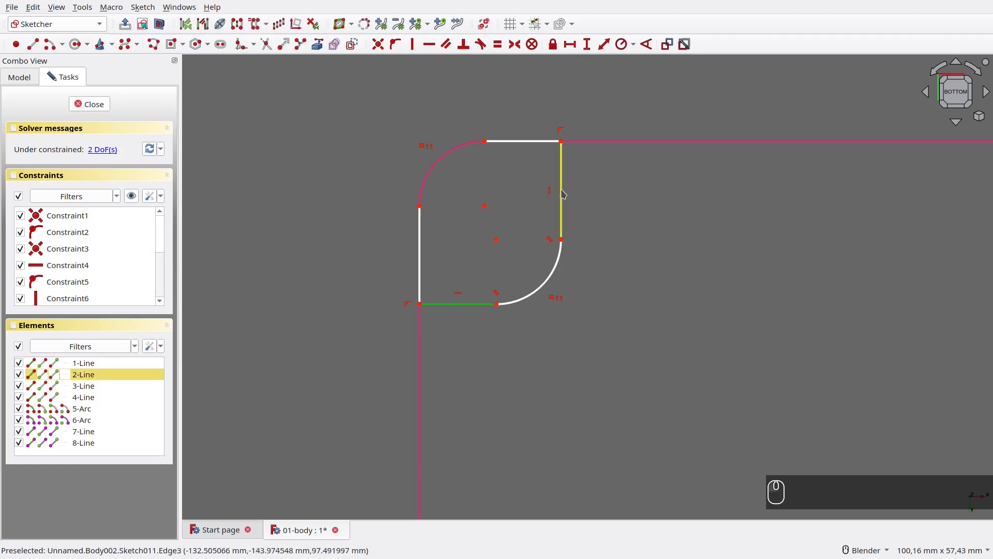
pyautogui.click(562, 194)
pyautogui.press('e')
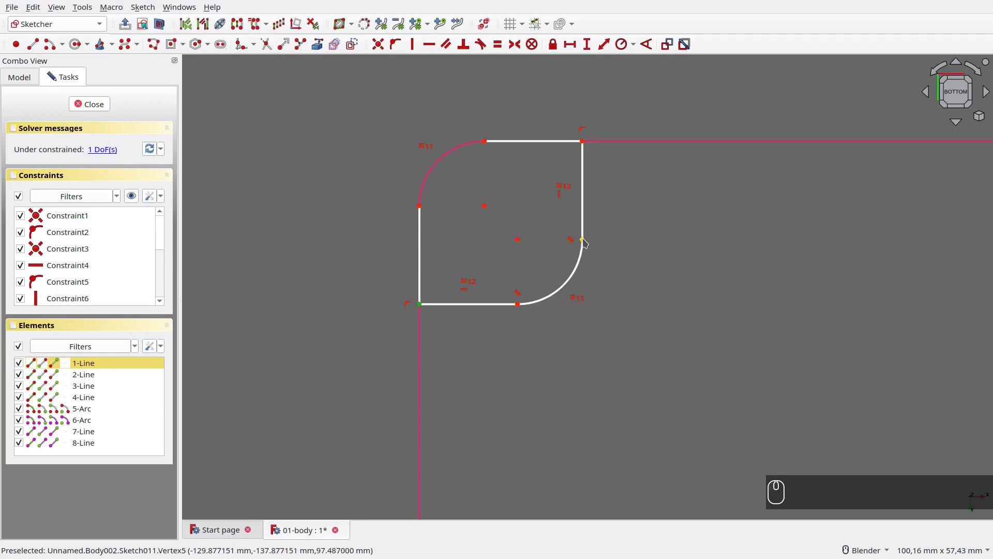
pyautogui.write('l17.5')
pyautogui.press('Return')
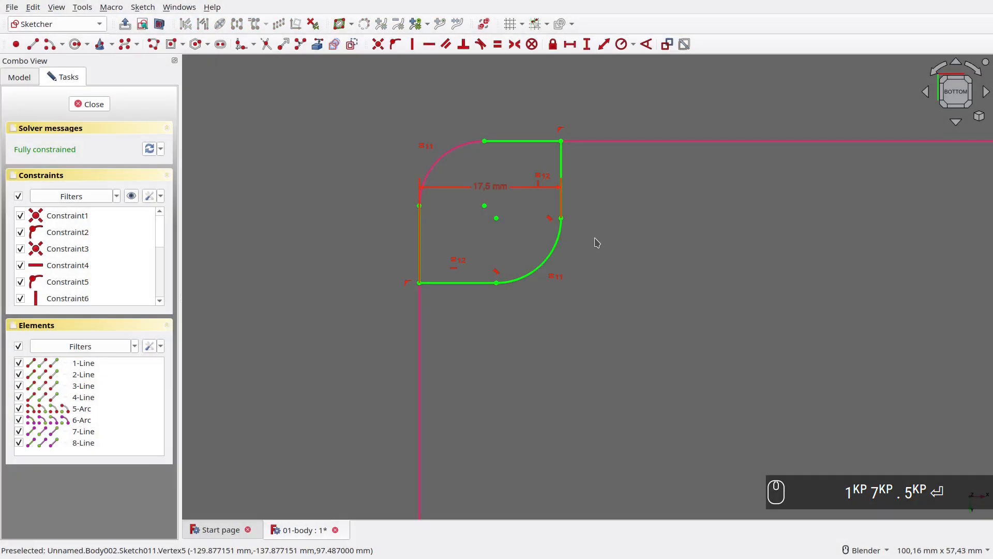
pyautogui.moveTo(489, 188); pyautogui.dragTo(473, 340)
# Close the corner profile with an arc between the projected arc's two ends and make it equal to the projected arc.
pyautogui.press('g')
pyautogui.press('a')
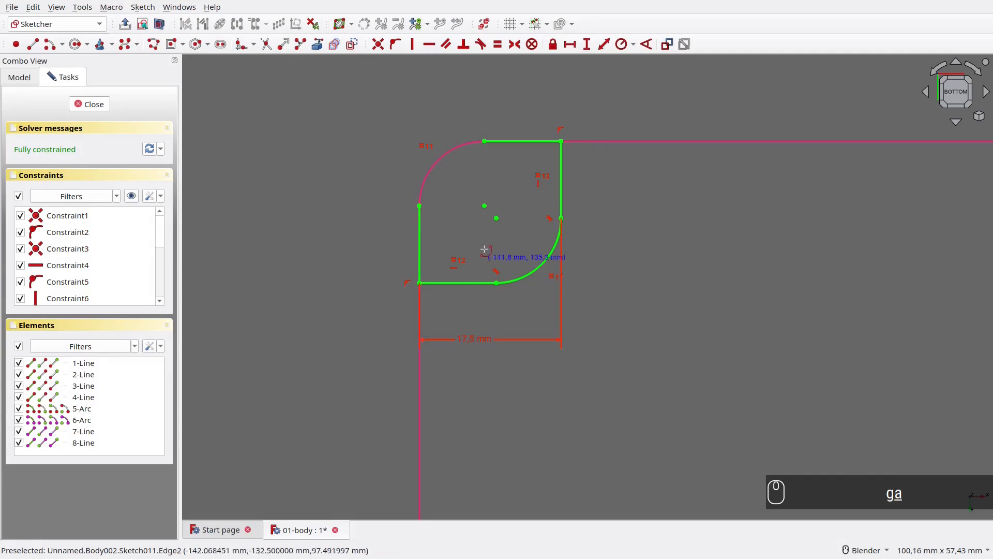
pyautogui.click(474, 220)
pyautogui.click(420, 206)
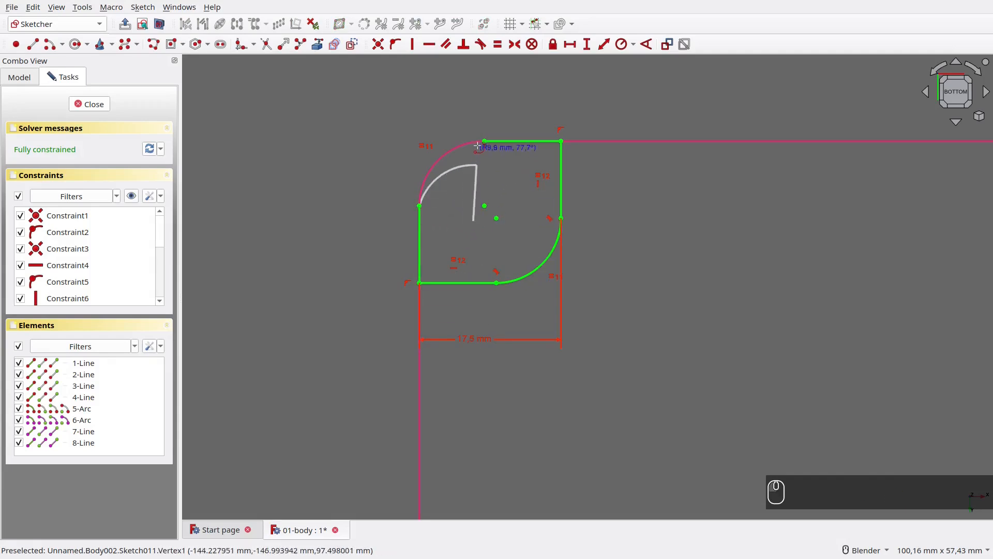
pyautogui.click(484, 141)
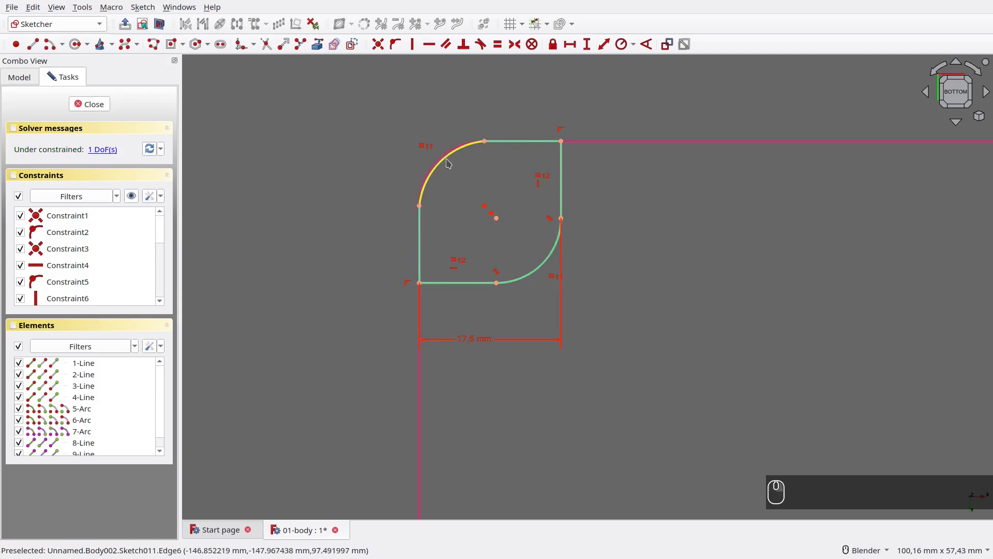
pyautogui.press('e')
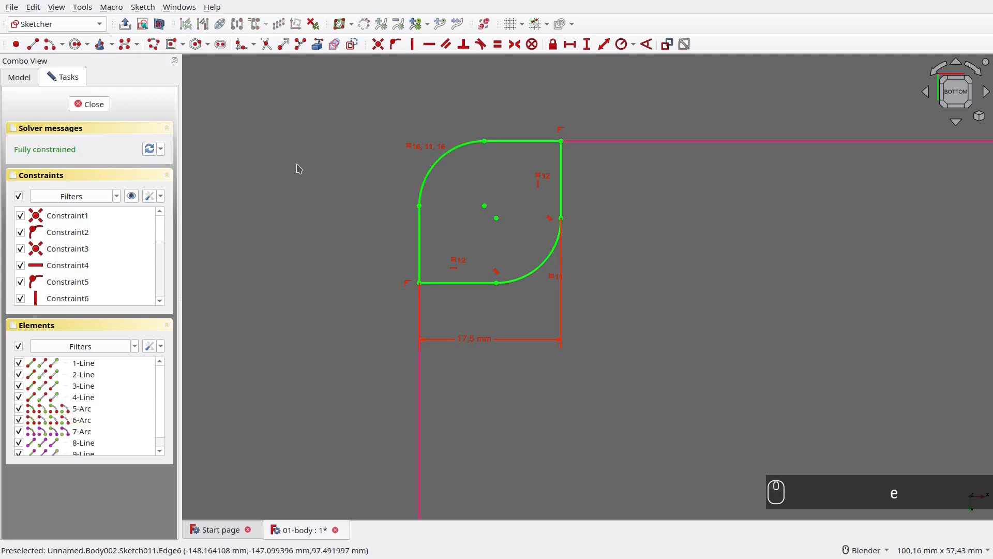
# Leave the finished sketch, rename it t-corner-support-sketch and copy that name.
pyautogui.click(91, 104)
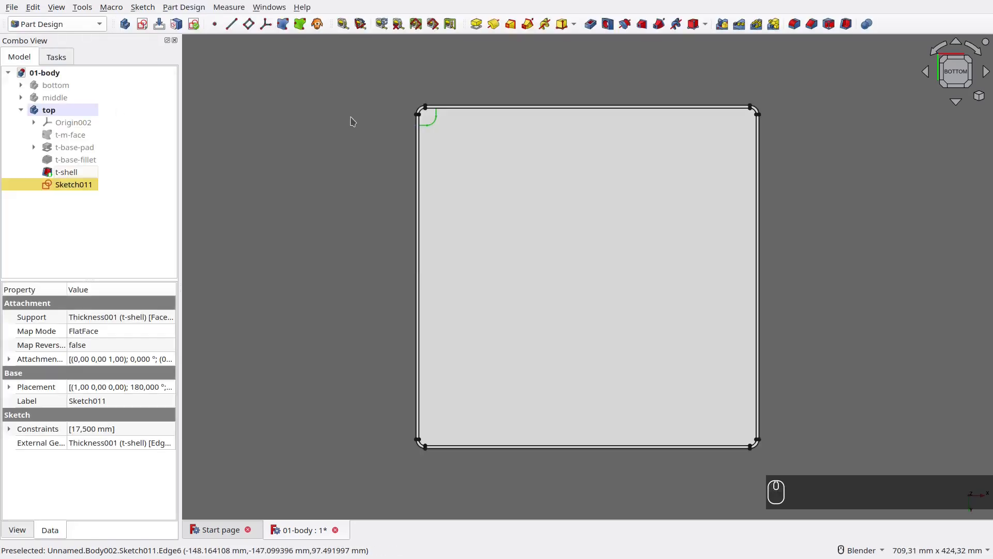
pyautogui.press('F2')
pyautogui.write('t-corner-support-sketch')
pyautogui.hotkey('ctrl', 'a')
pyautogui.hotkey('ctrl', 'c')
pyautogui.press('Return')
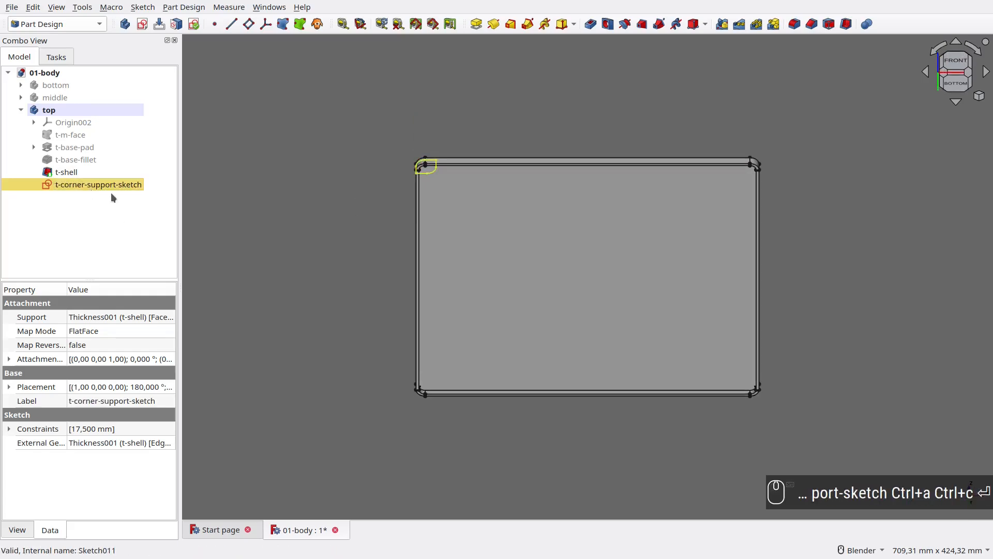
# Pad the corner support sketch up to the shell's rim face.
pyautogui.click(476, 24)
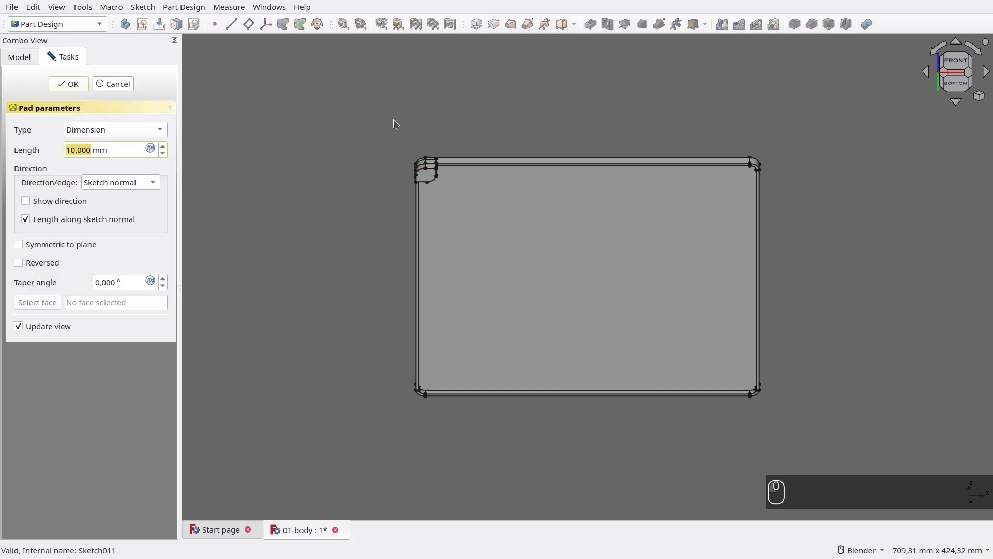
pyautogui.scroll(5, 416, 145)
pyautogui.scroll(2, 449, 225)
pyautogui.click(134, 130)
pyautogui.click(118, 176)
pyautogui.click(480, 238)
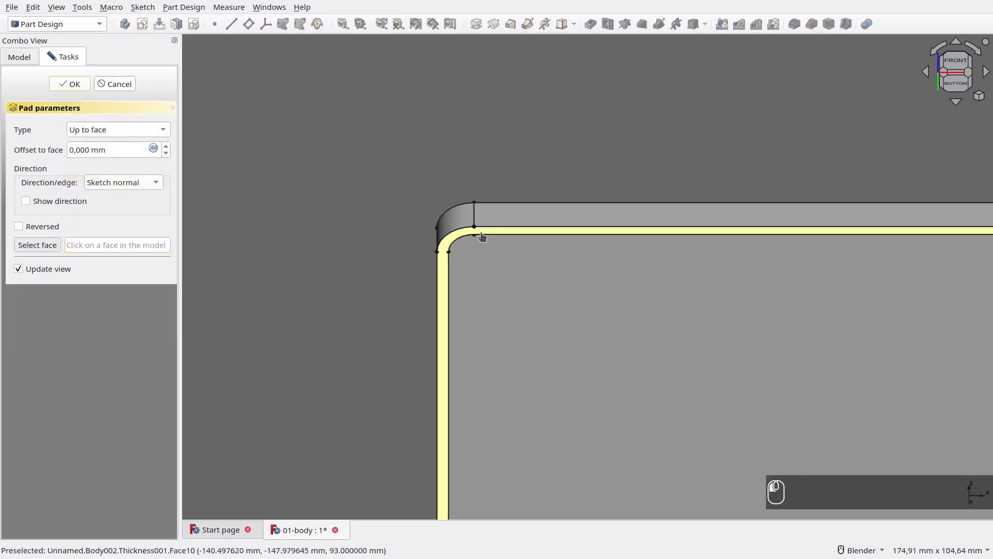
pyautogui.click(83, 84)
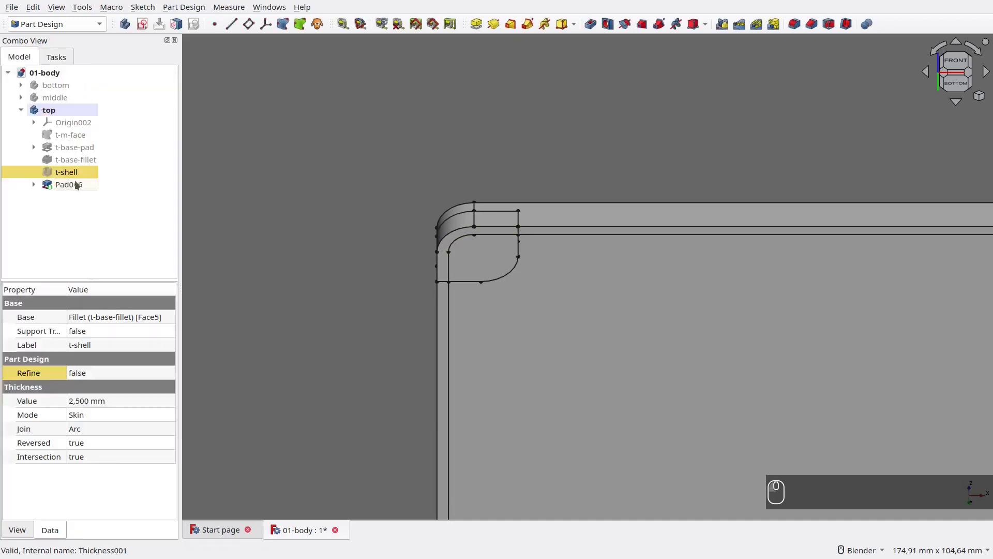
# Rename the new pad t-corner-support and set its Refine property to true.
pyautogui.click(72, 185)
pyautogui.press('F2')
pyautogui.hotkey('ctrl', 'v')
pyautogui.hotkey('ctrl', 'BackSpace')
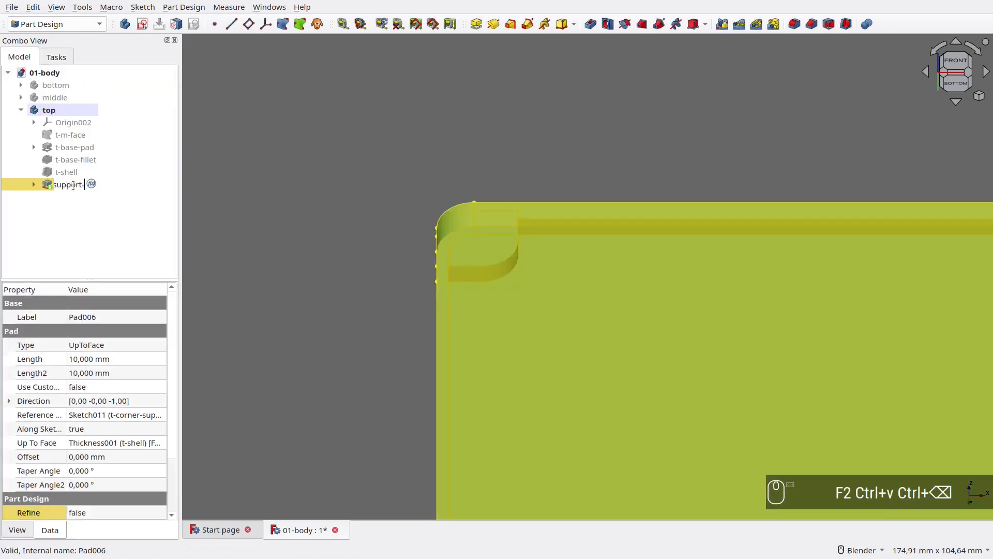
pyautogui.press('BackSpace')
pyautogui.press('Return')
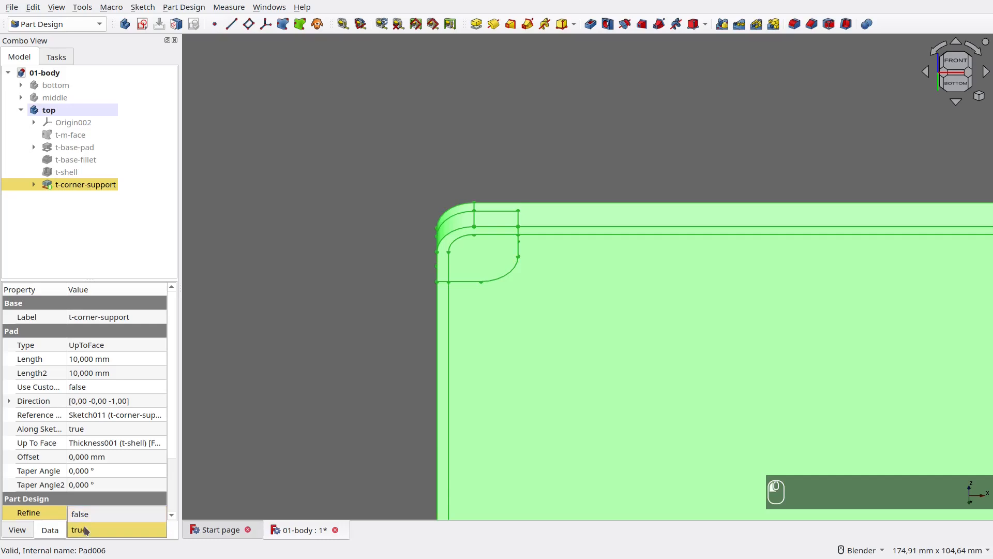
pyautogui.click(260, 381)
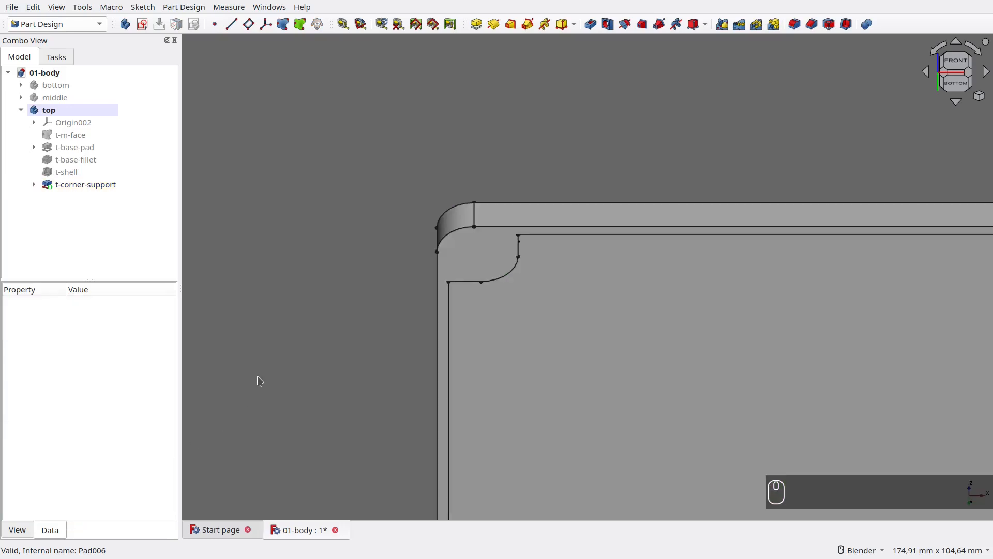
# Create a sketch on the rim face with the corner support, projecting the support's two straight inner edges and the two adjacent outer edges.
pyautogui.click(445, 265)
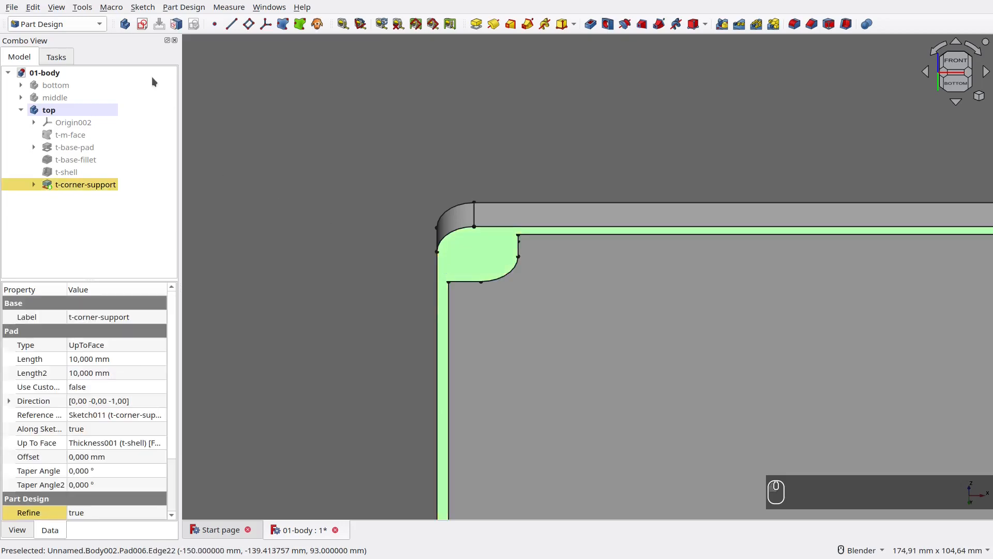
pyautogui.click(142, 25)
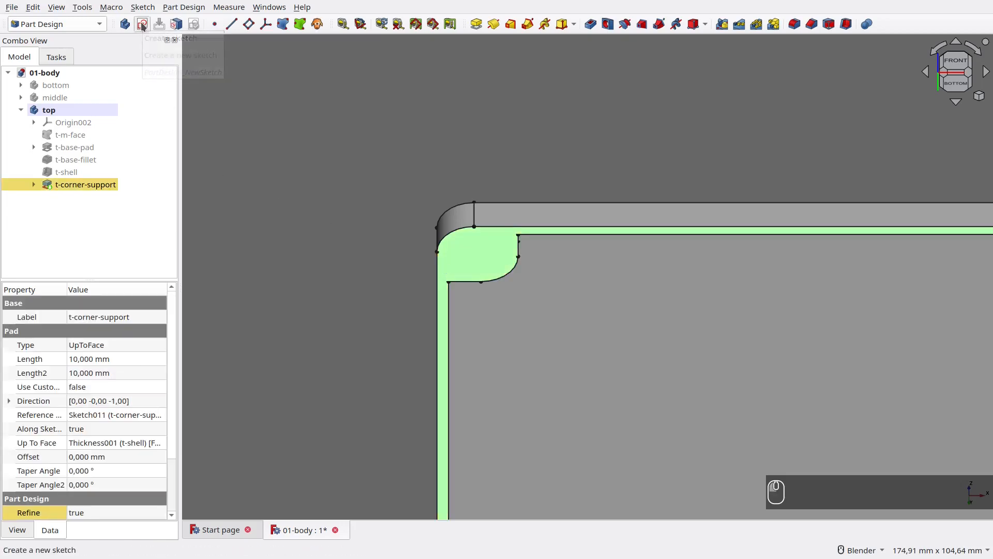
pyautogui.moveTo(275, 182)
pyautogui.keyDown('shift'); pyautogui.mouseDown(button='middle')
pyautogui.moveTo(285, 219)
pyautogui.moveTo(279, 403)
pyautogui.mouseUp(button='middle'); pyautogui.keyUp('shift')
pyautogui.scroll(3, 462, 175)
pyautogui.press('g')
pyautogui.press('x')
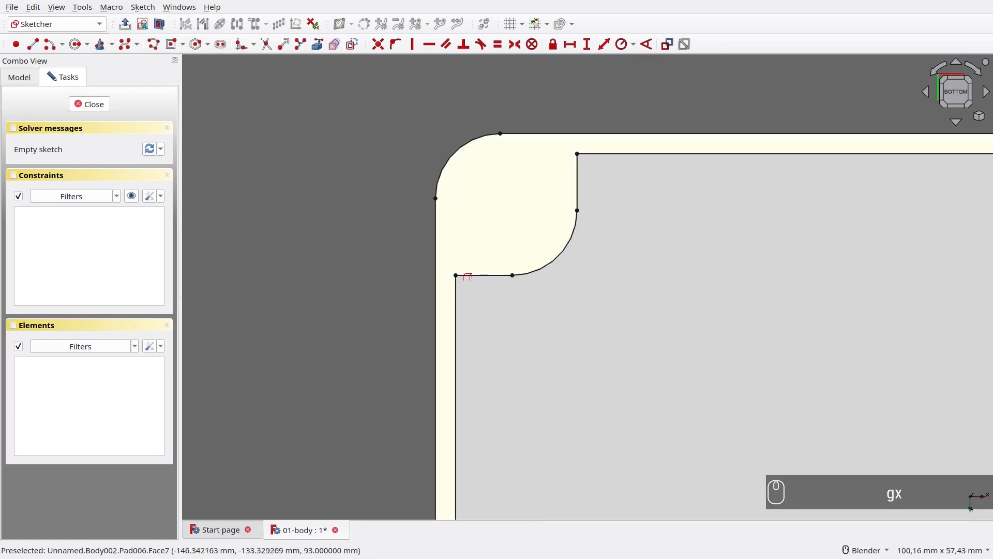
pyautogui.click(472, 275)
pyautogui.click(577, 199)
pyautogui.click(437, 237)
pyautogui.click(547, 134)
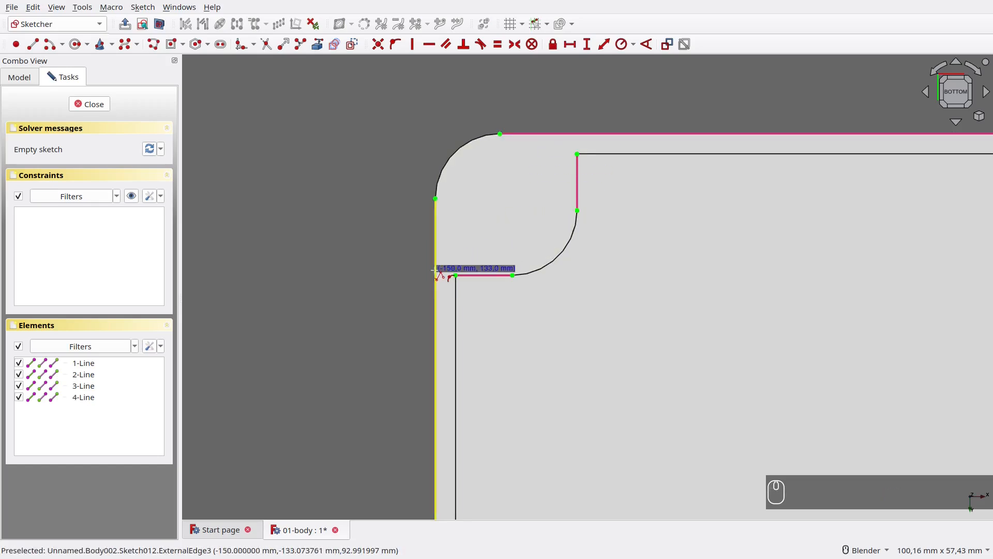
# Draw two connected diagonal lines across the support between the outer edges, aligning their outer ends vertically and horizontally with the projected inner edges.
pyautogui.click(512, 192)
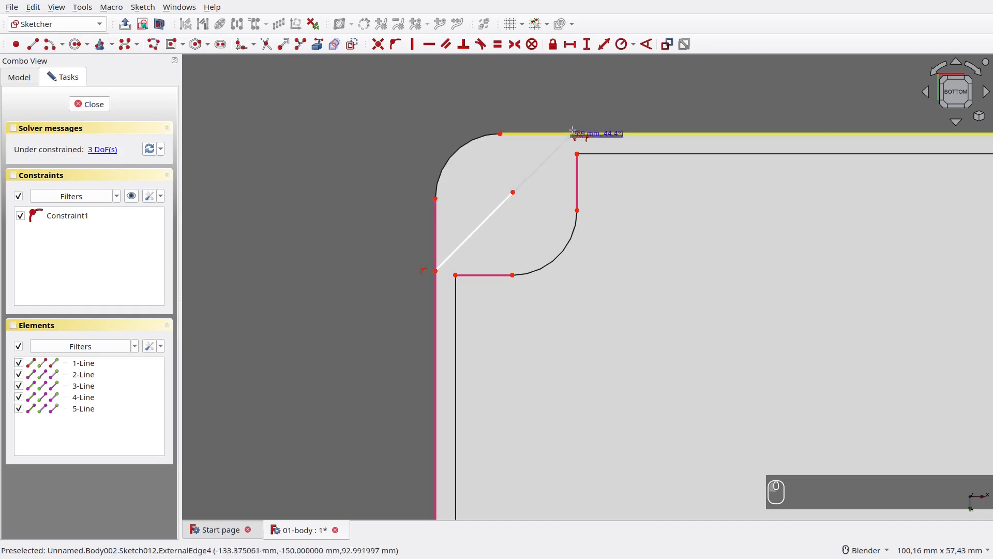
pyautogui.click(577, 133)
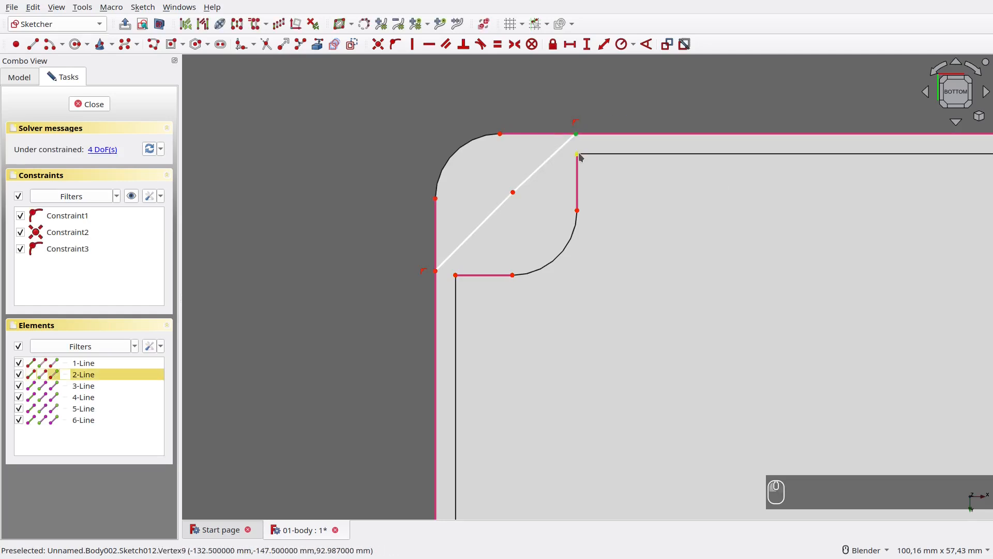
pyautogui.press('v')
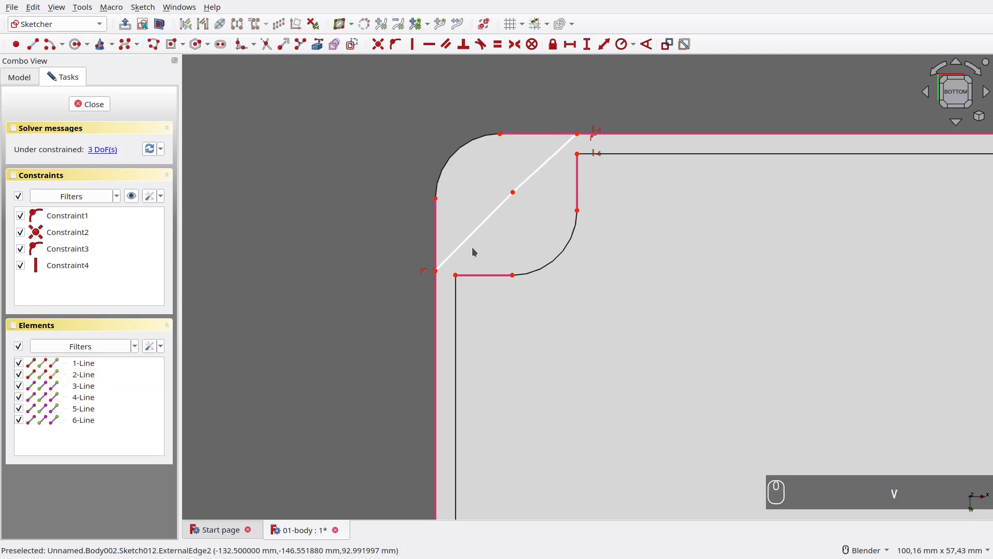
pyautogui.click(436, 272)
pyautogui.click(455, 275)
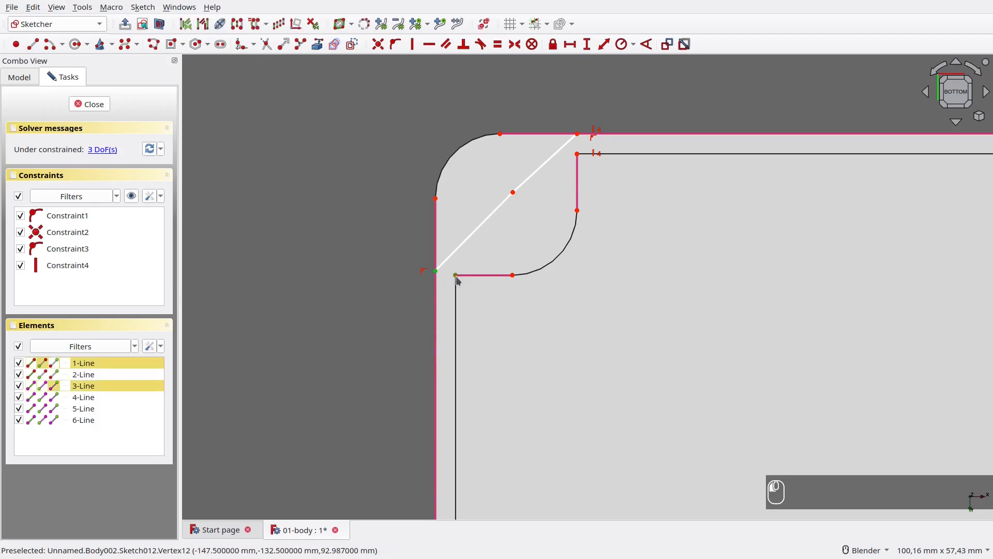
pyautogui.press('h')
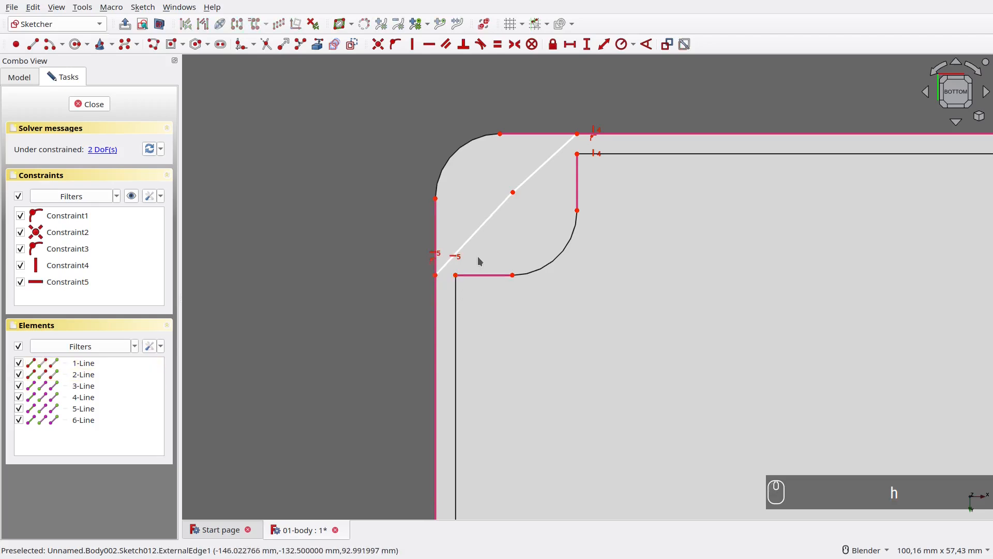
# Constrain the two diagonal lines to be equal and parallel.
pyautogui.click(480, 231)
pyautogui.click(525, 183)
pyautogui.press('e')
pyautogui.click(496, 201)
pyautogui.click(514, 192)
pyautogui.press('p')
# Convert both diagonal lines to construction geometry.
pyautogui.click(482, 231)
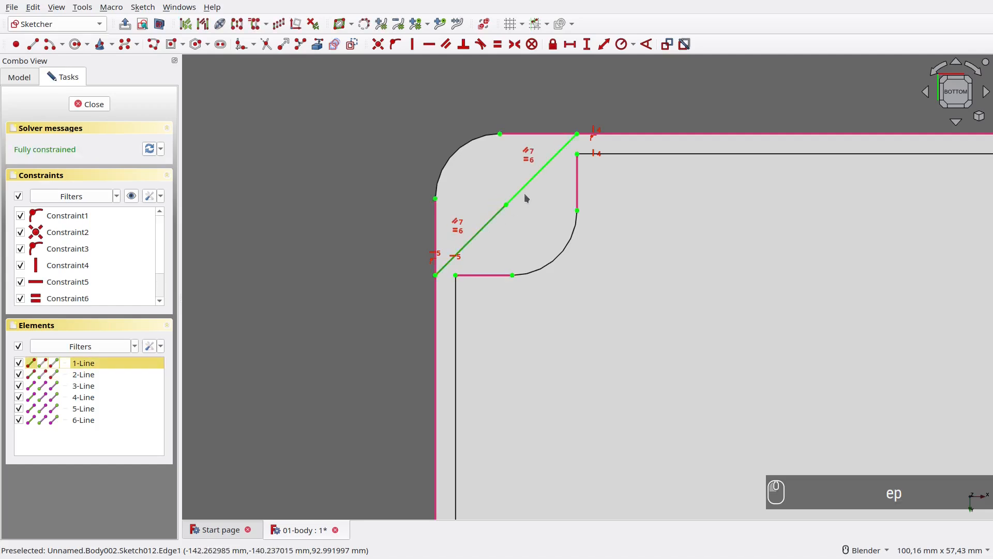
pyautogui.click(523, 189)
pyautogui.press('g')
pyautogui.press('n')
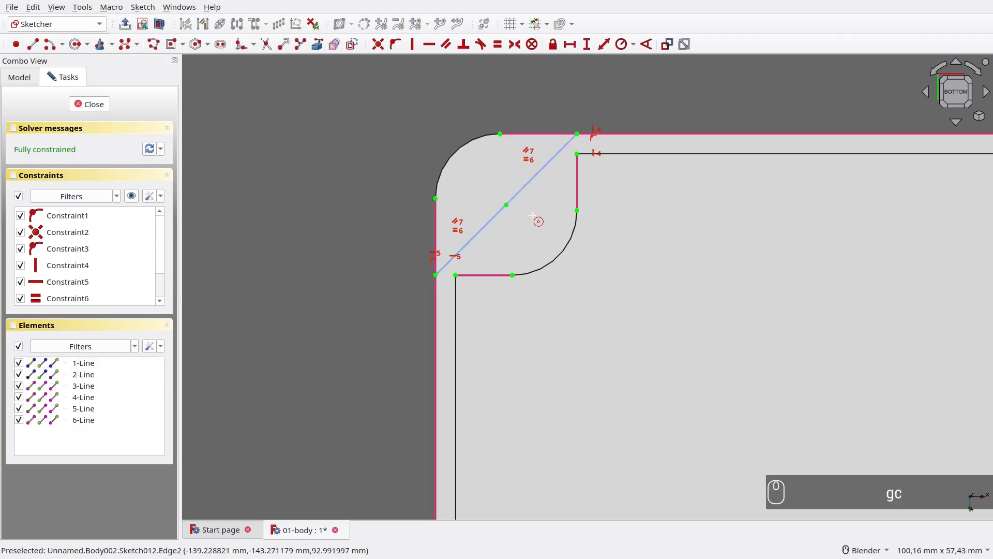
# Draw a circle centred where the two construction lines meet and set its radius to 2.5 mm.
pyautogui.click(506, 205)
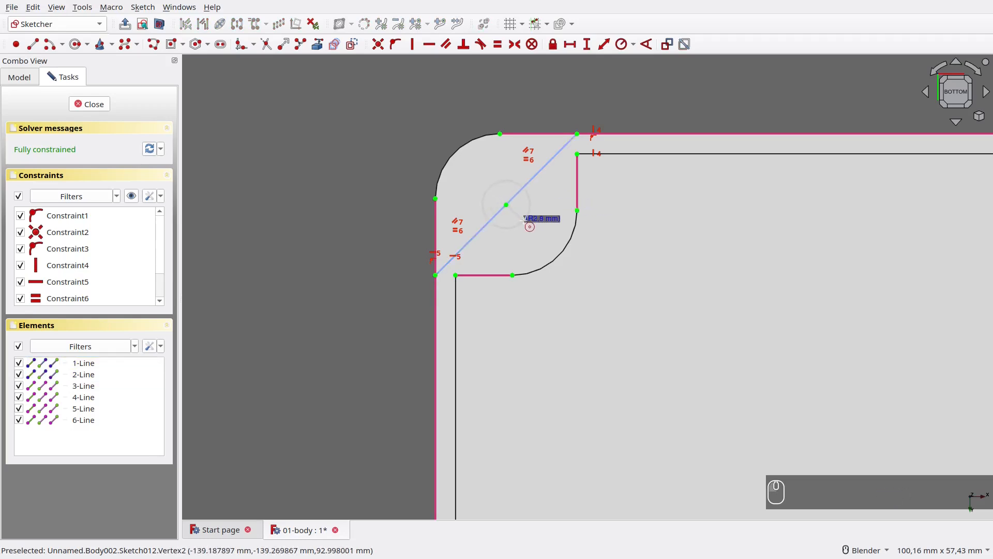
pyautogui.click(525, 219)
pyautogui.click(524, 225)
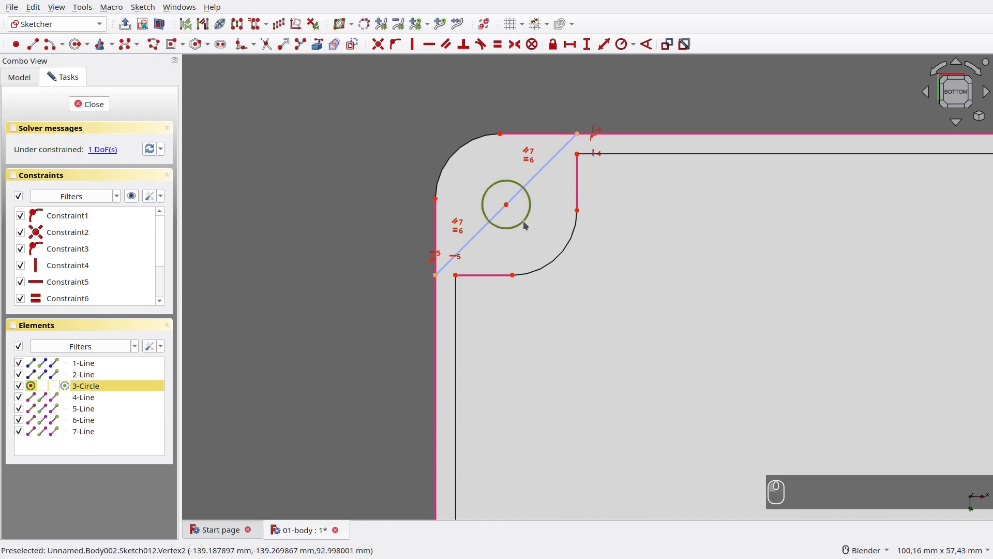
pyautogui.write('r2,5')
pyautogui.press('Return')
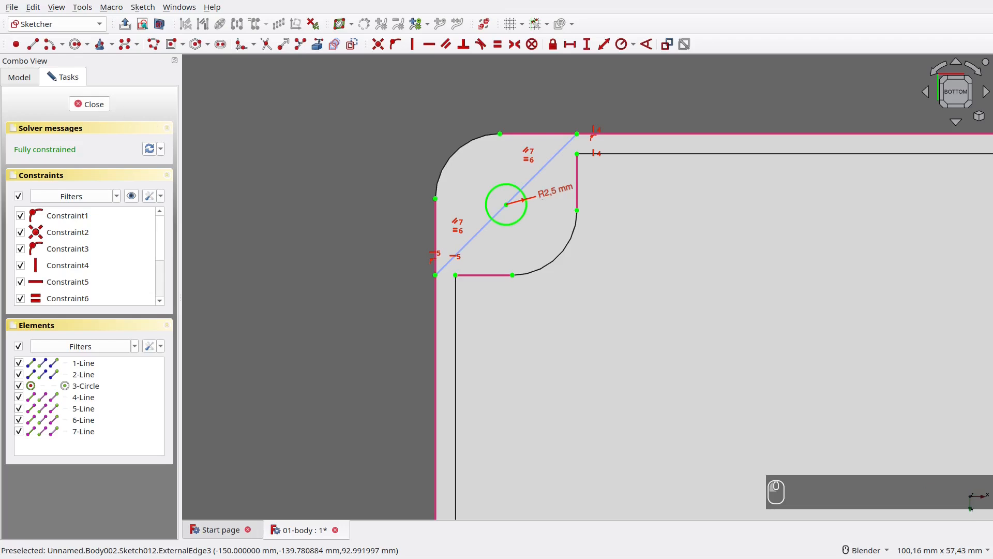
# Leave the finished circle sketch, rename it t-corner-bore-sketch and copy that name.
pyautogui.click(99, 104)
pyautogui.press('F2')
pyautogui.write('t-corner-bore-sketch')
pyautogui.hotkey('ctrl', 'a')
pyautogui.hotkey('ctrl', 'c')
pyautogui.press('Return')
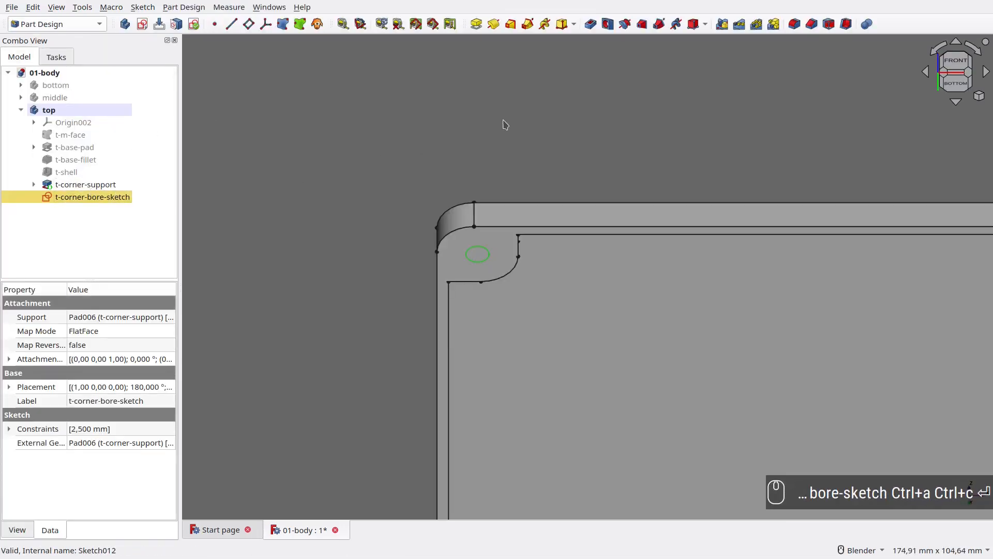
# Pocket the bore circle through all of the top body.
pyautogui.click(591, 23)
pyautogui.click(148, 129)
pyautogui.click(144, 138)
pyautogui.click(73, 84)
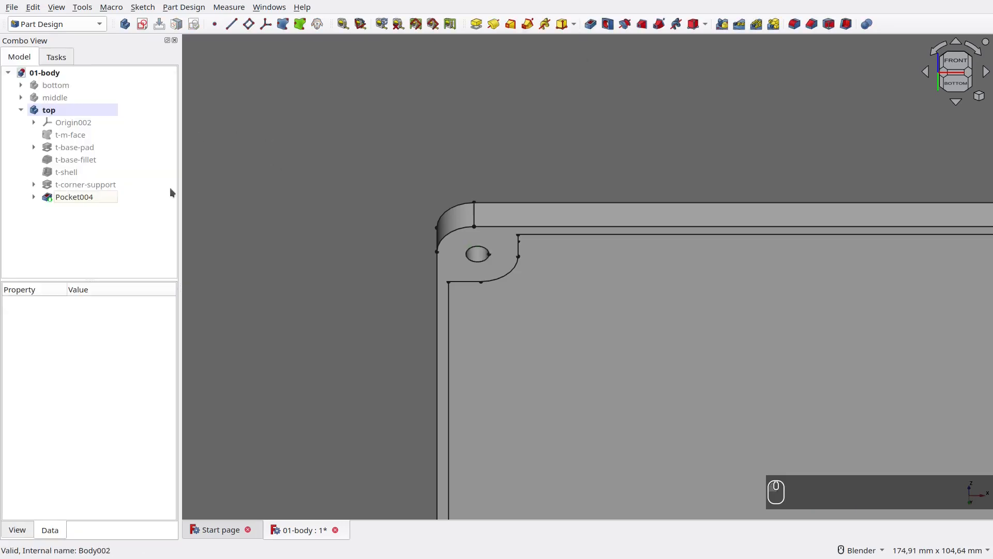
# Rename the new pocket t-corner-bore.
pyautogui.click(90, 197)
pyautogui.press('F2')
pyautogui.hotkey('ctrl', 'v')
pyautogui.hotkey('ctrl', 'BackSpace')
pyautogui.press('BackSpace')
pyautogui.press('Return')
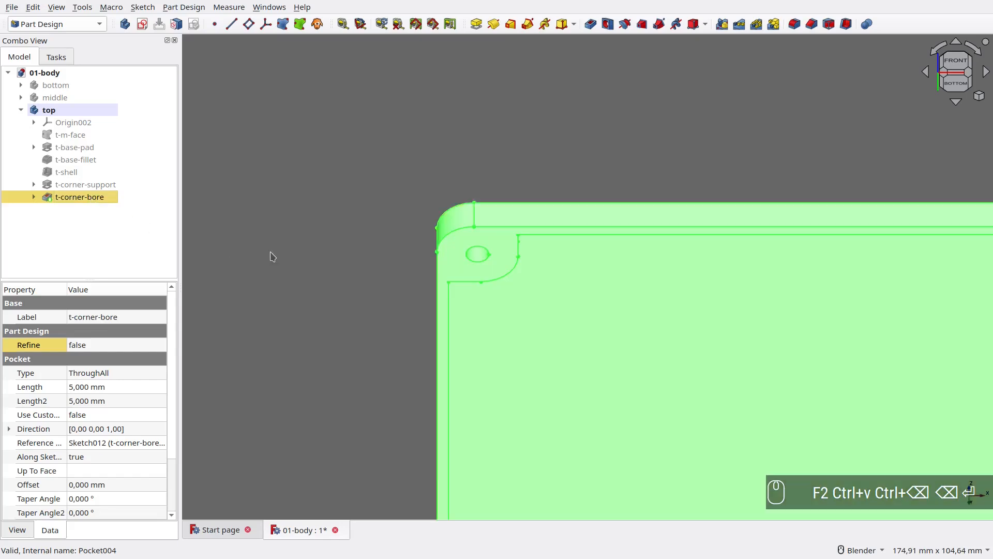
pyautogui.click(272, 257)
# Start a new sketch on the large outer top face of the top body.
pyautogui.moveTo(337, 197); pyautogui.dragTo(366, 273, button='middle')
pyautogui.scroll(-3, 370, 264)
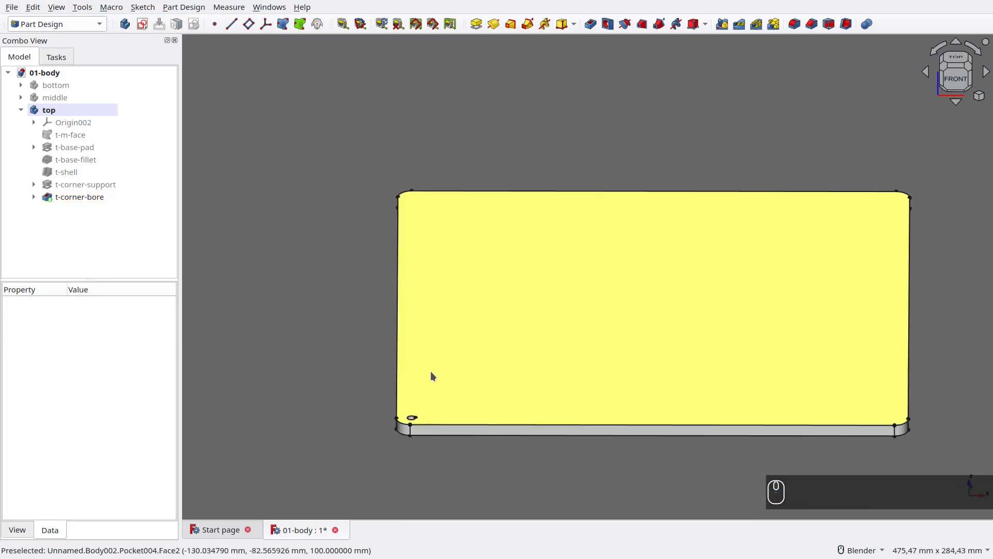
pyautogui.press('KP_2')
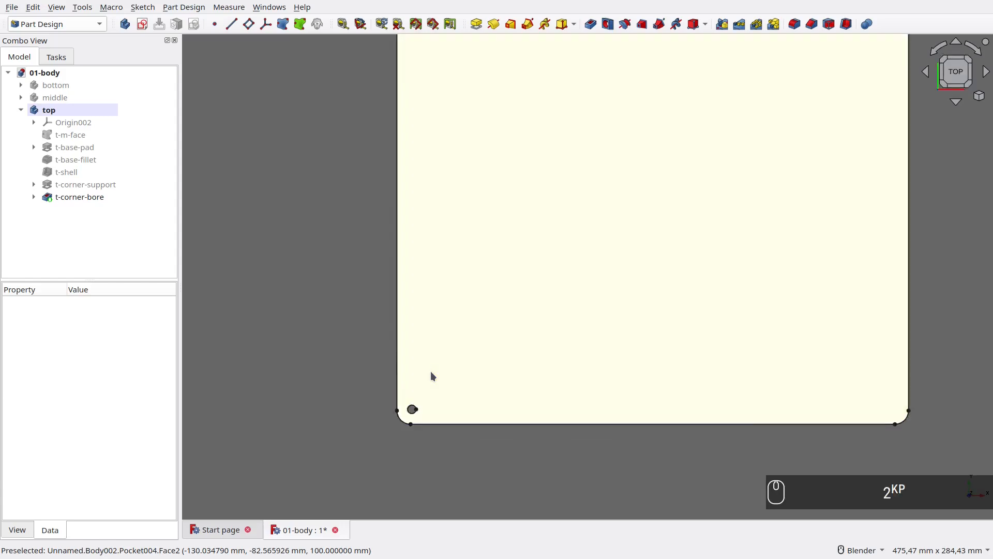
pyautogui.click(421, 329)
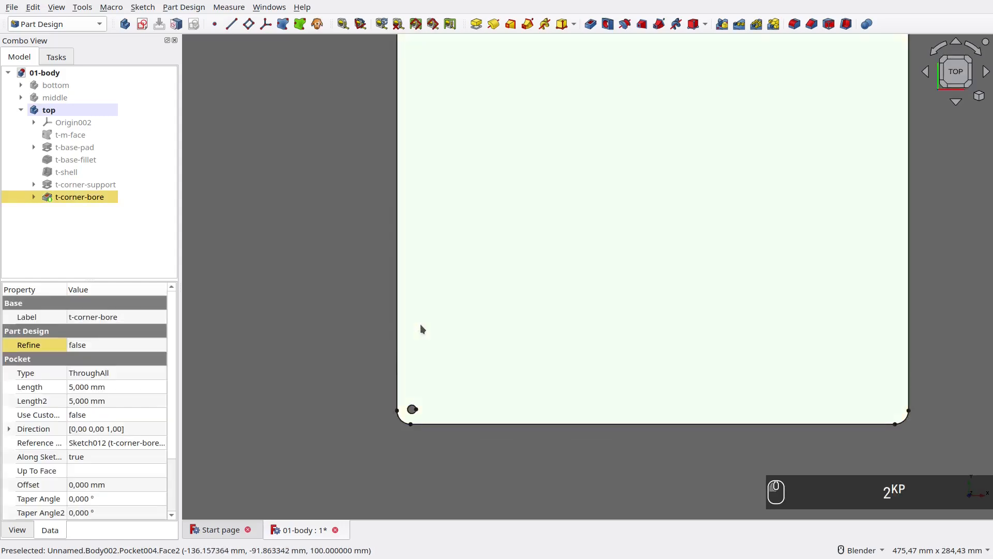
pyautogui.click(142, 28)
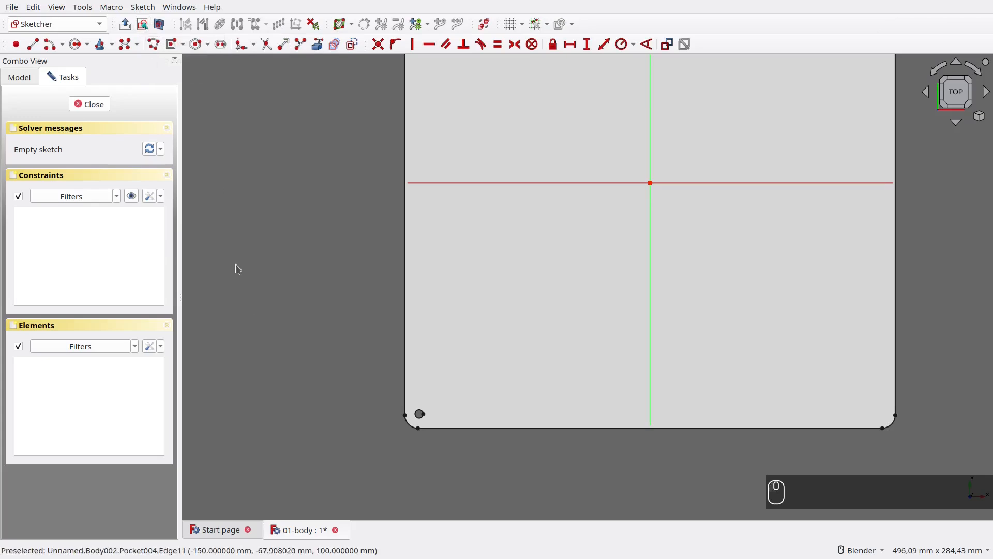
# Link the corner support's two straight inner edges and its rounded edge into the sketch as external geometry.
pyautogui.scroll(8, 395, 472)
pyautogui.moveTo(436, 432); pyautogui.dragTo(449, 376, button='middle')
pyautogui.scroll(-4, 449, 376)
pyautogui.keyDown('shift'); pyautogui.moveTo(404, 502); pyautogui.dragTo(581, 306, button='middle'); pyautogui.keyUp('shift')
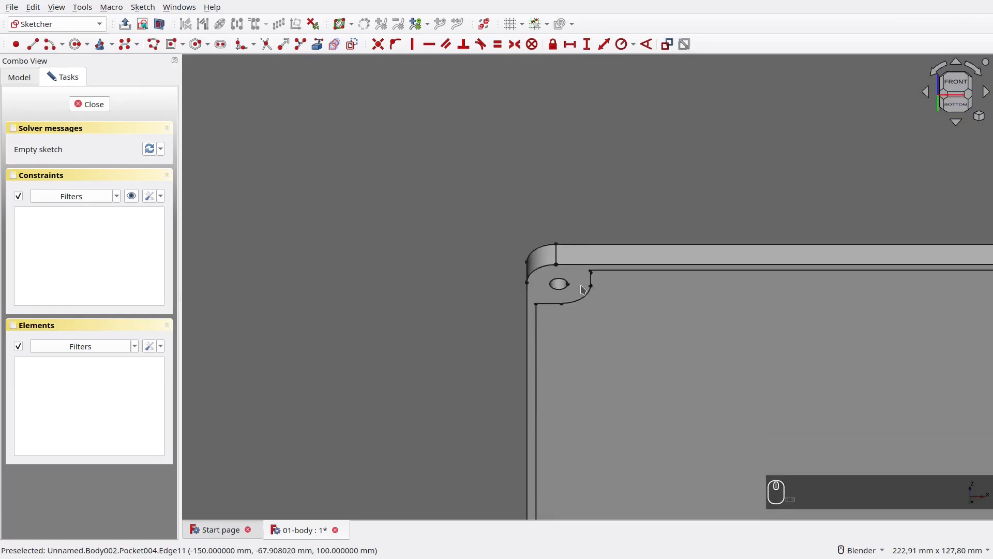
pyautogui.scroll(2, 581, 306)
pyautogui.press('g')
pyautogui.press('x')
pyautogui.click(544, 306)
pyautogui.click(597, 274)
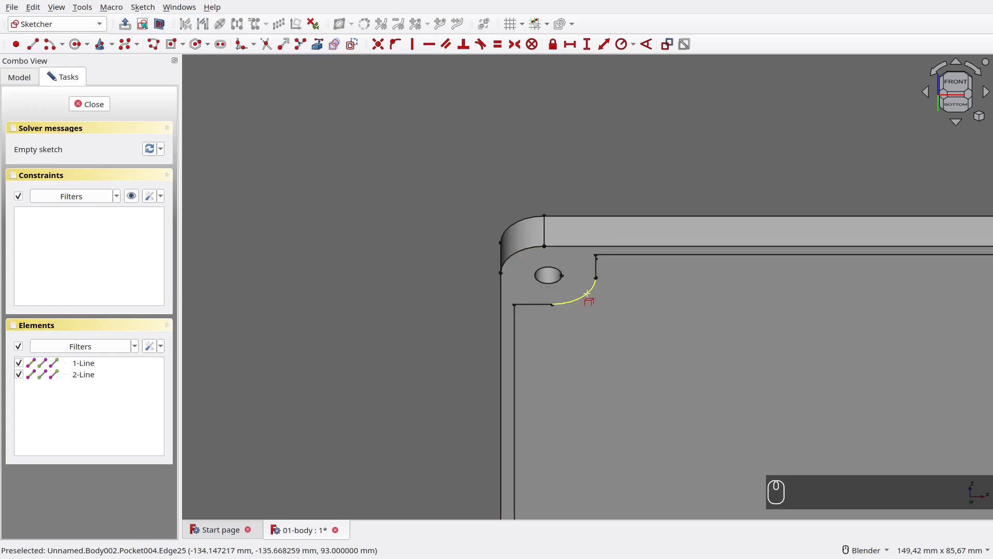
pyautogui.click(588, 294)
pyautogui.rightClick(584, 207)
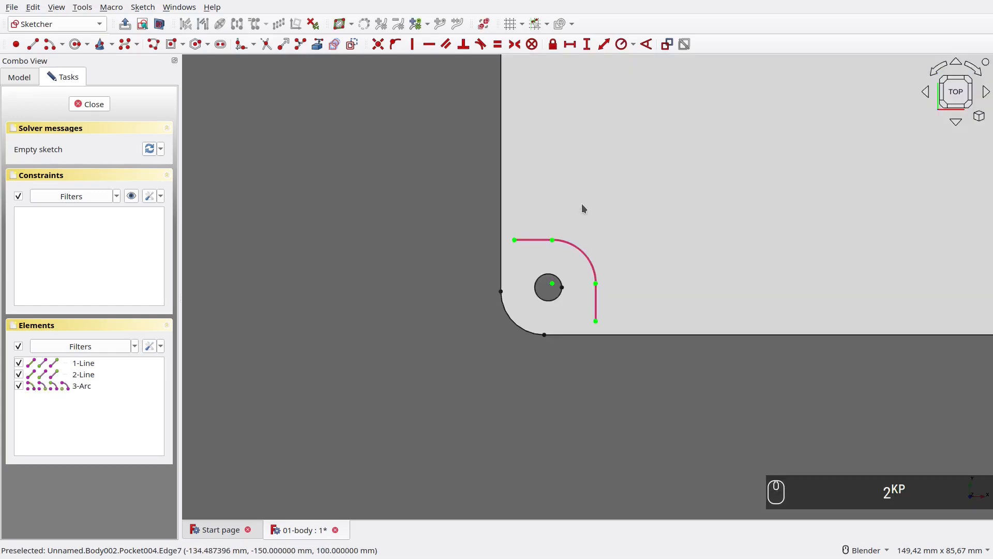
# Sketch a rectangle about 18 mm square around the bore, extending past both outer sides of the plate's corner.
pyautogui.scroll(4, 497, 288)
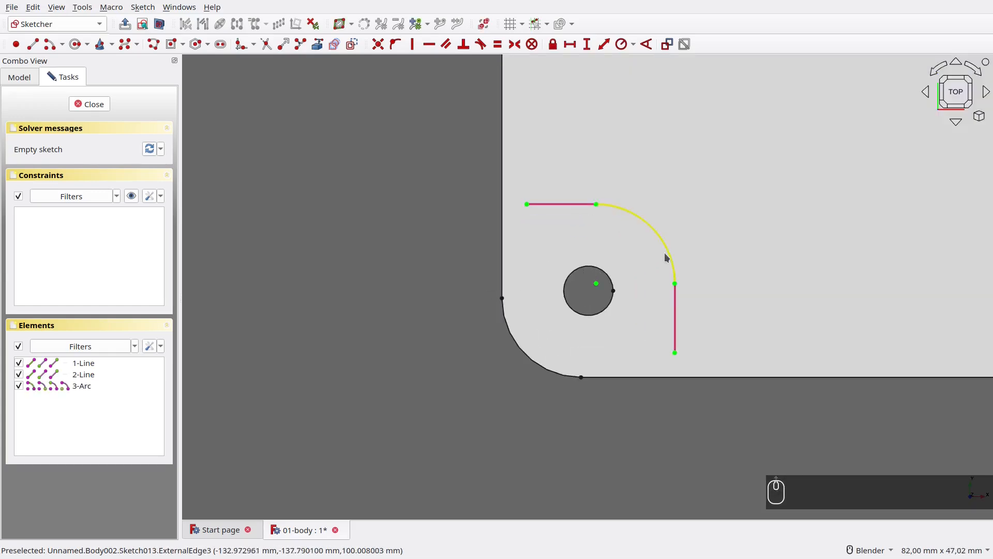
pyautogui.scroll(1, 662, 256)
pyautogui.press('g')
pyautogui.press('r')
pyautogui.click(424, 223)
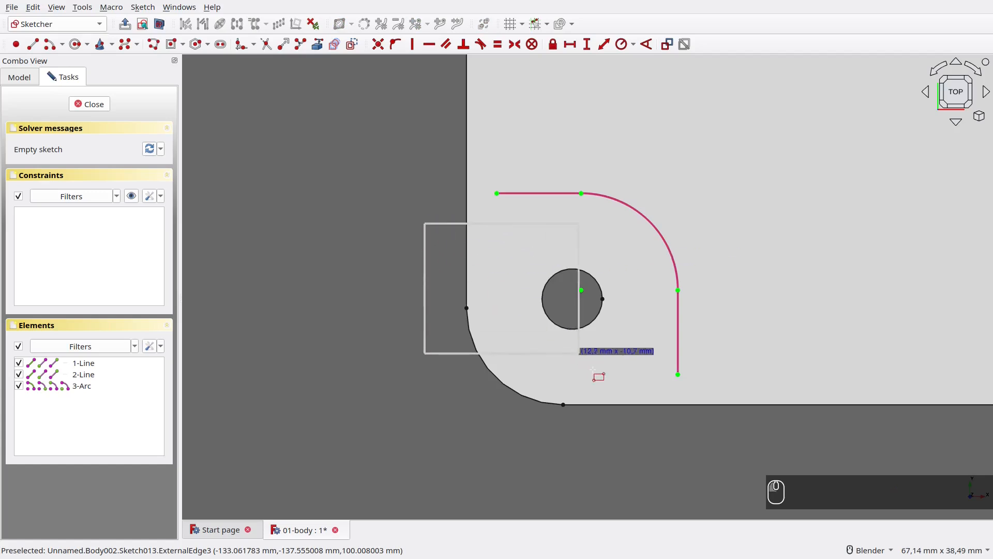
pyautogui.click(647, 440)
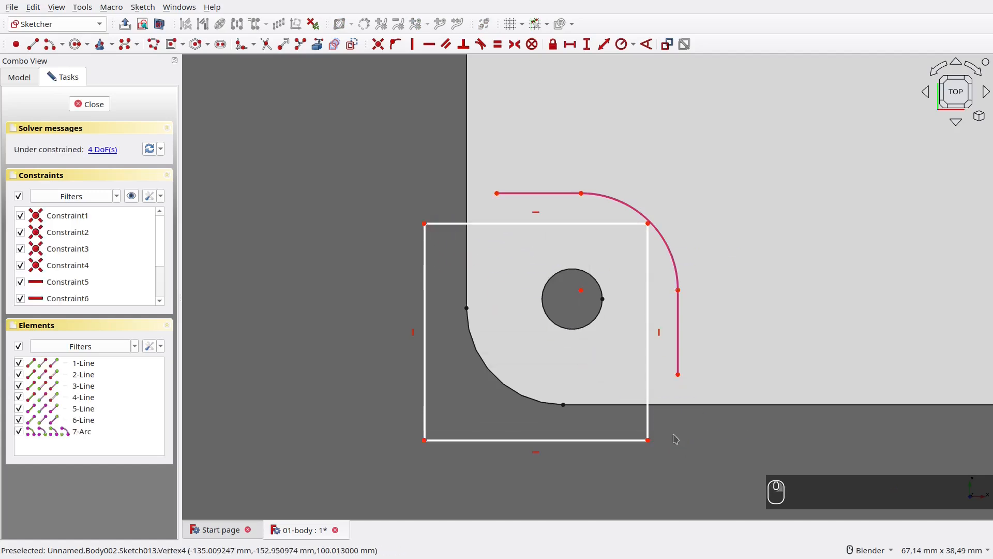
# Fillet the rectangle's corner facing the linked arc and constrain its two adjoining edges to equal length.
pyautogui.click(241, 44)
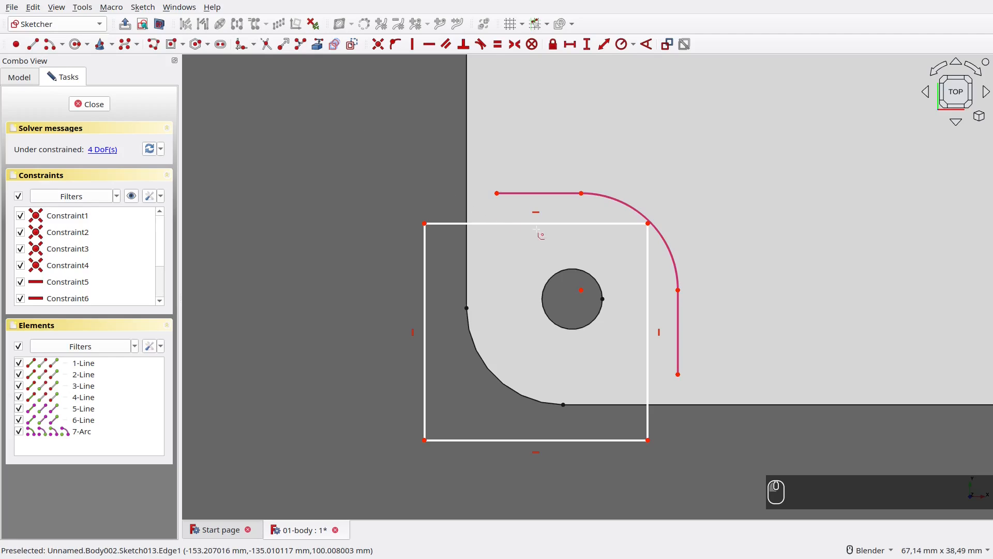
pyautogui.click(570, 224)
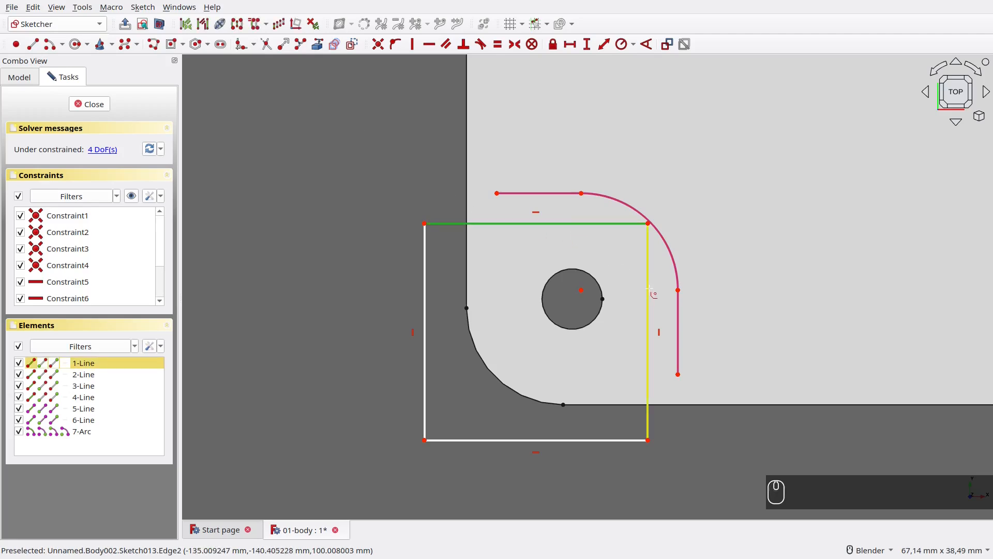
pyautogui.click(648, 290)
pyautogui.click(649, 333)
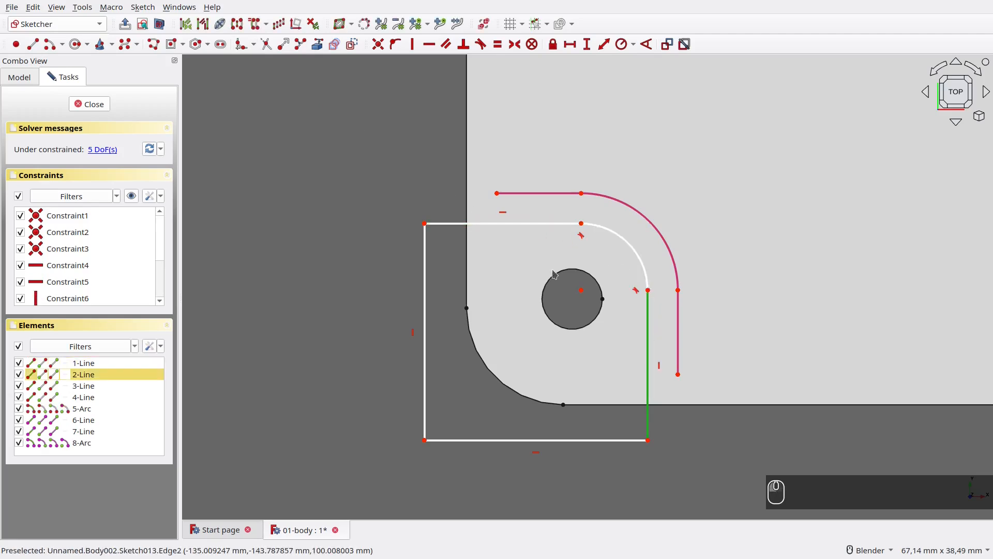
pyautogui.click(518, 224)
pyautogui.press('e')
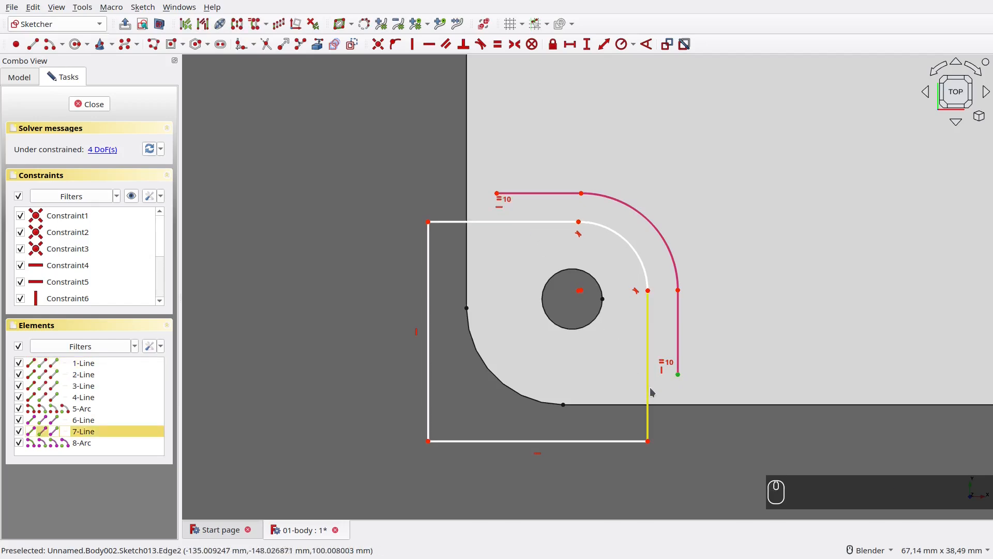
# Set both the horizontal and vertical offsets between the rectangle's rounded corner and the linked support outline to 2.5 mm.
pyautogui.click(648, 336)
pyautogui.write('i2.5')
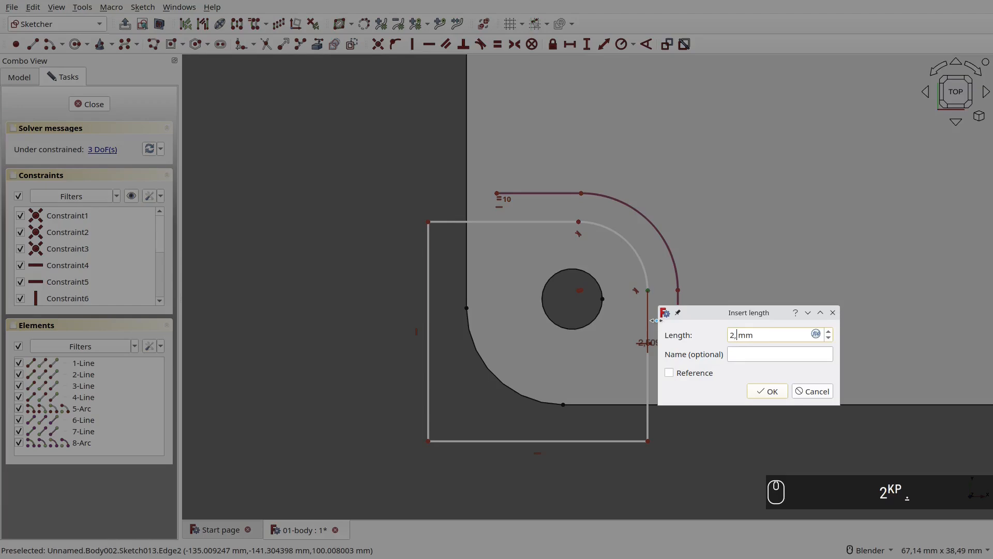
pyautogui.press('Return')
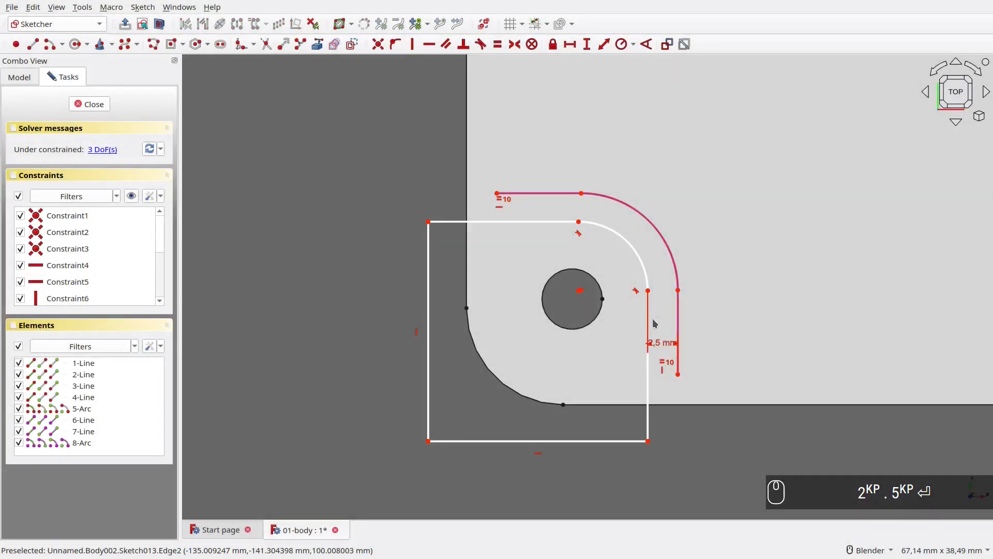
pyautogui.click(579, 226)
pyautogui.click(582, 194)
pyautogui.write('i2.5')
pyautogui.press('Return')
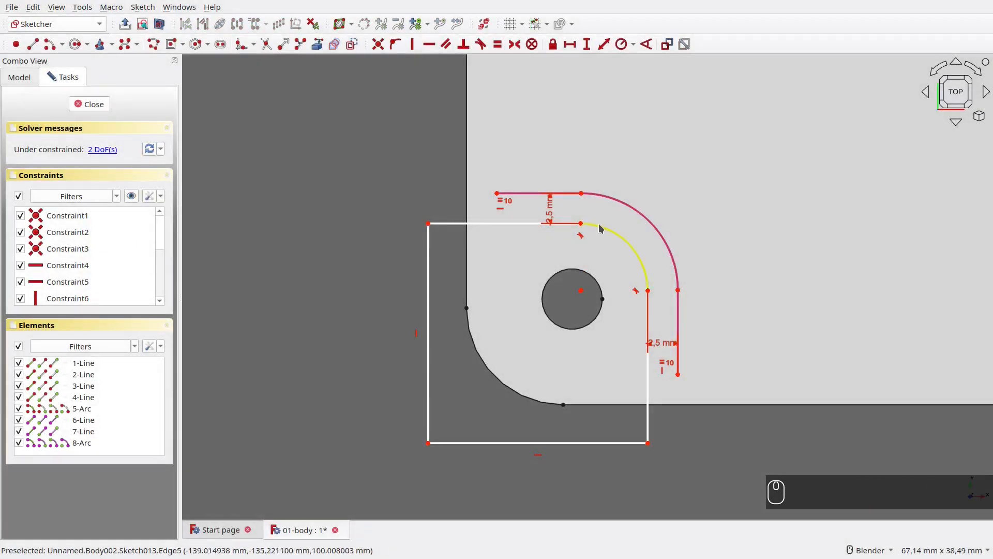
# Set the rectangle's overall width to 20 mm.
pyautogui.click(439, 444)
pyautogui.write('l')
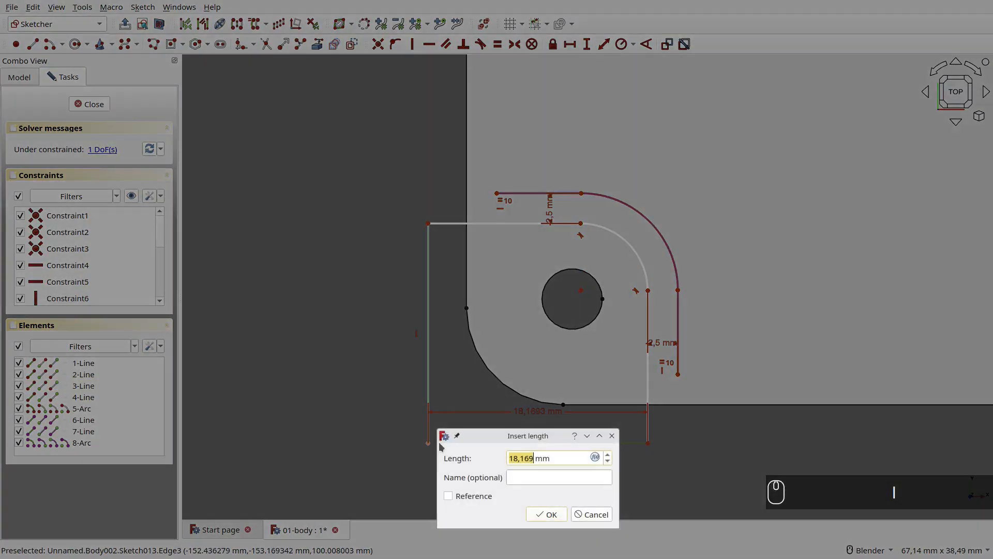
pyautogui.write('20')
pyautogui.press('Return')
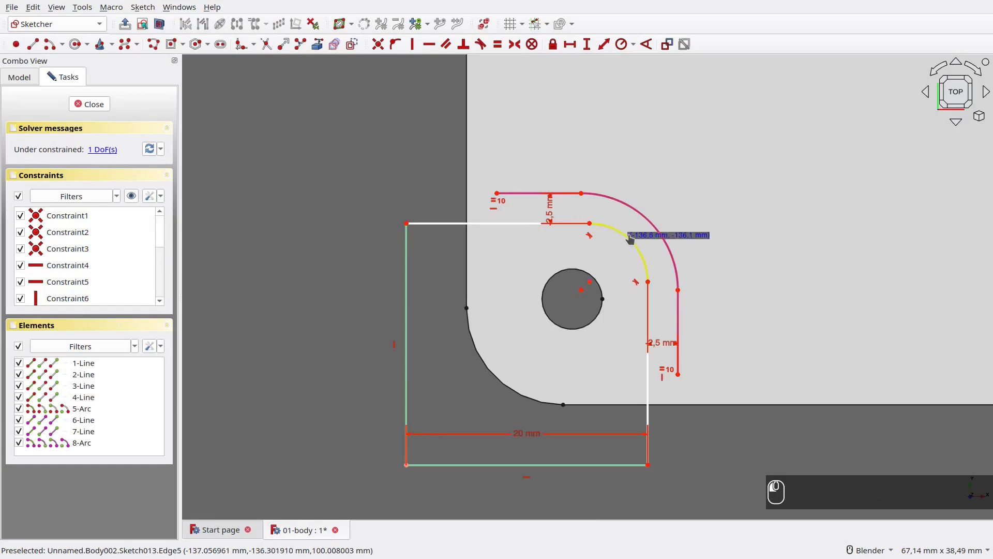
# Align the lower end of the fillet arc horizontally with the lower end of the linked support arc.
pyautogui.moveTo(620, 254); pyautogui.dragTo(626, 254)
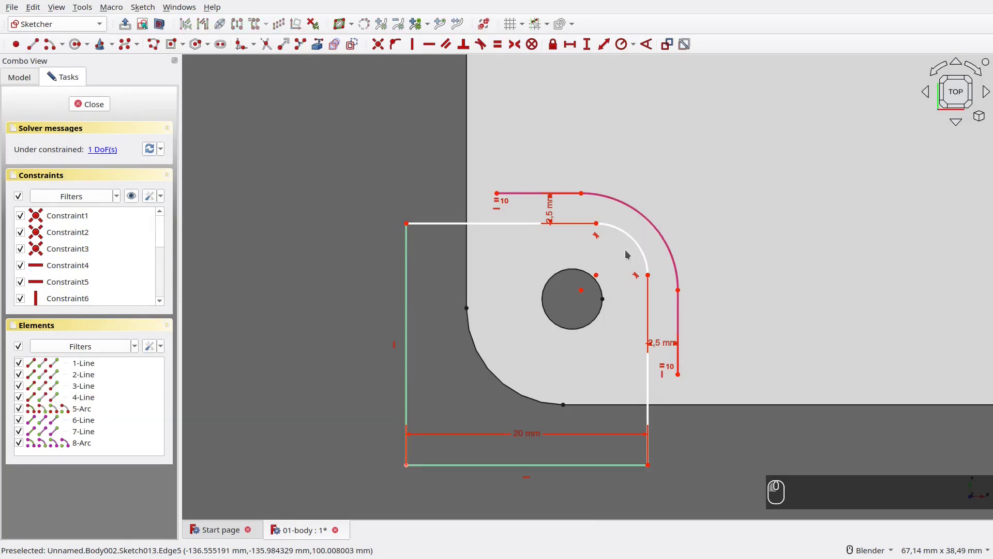
pyautogui.click(648, 275)
pyautogui.click(679, 290)
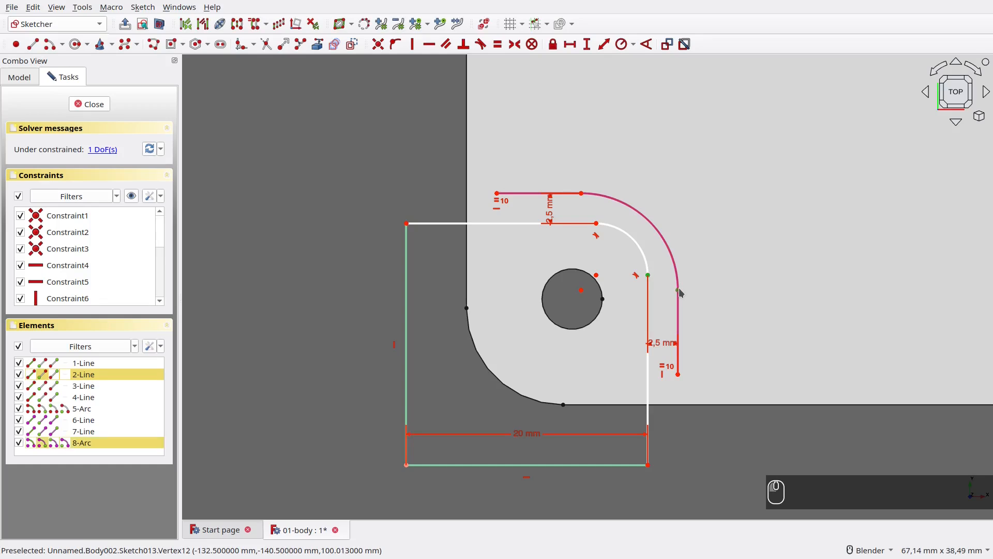
pyautogui.press('h')
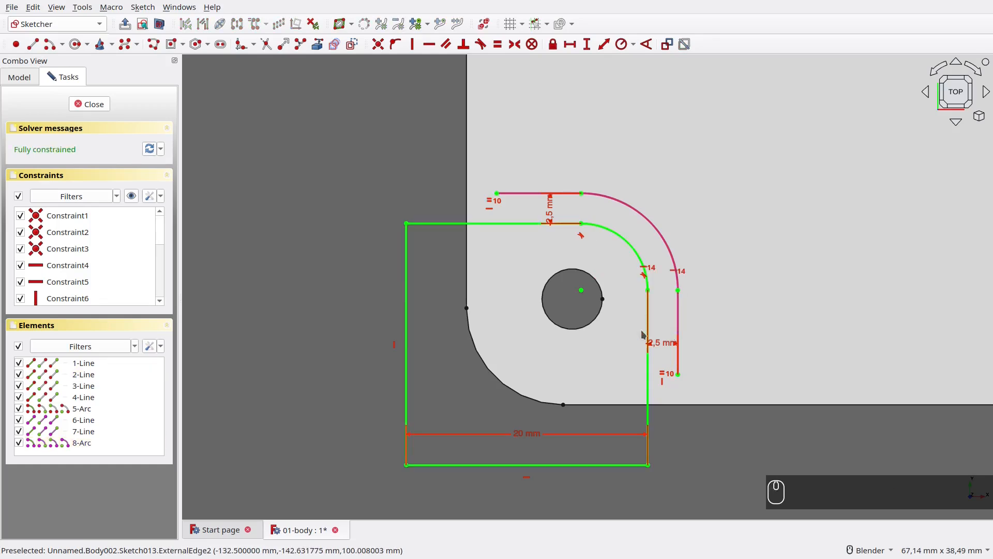
# Leave the finished sketch, rename it t-corner-pocket-sketch and copy that name.
pyautogui.click(102, 105)
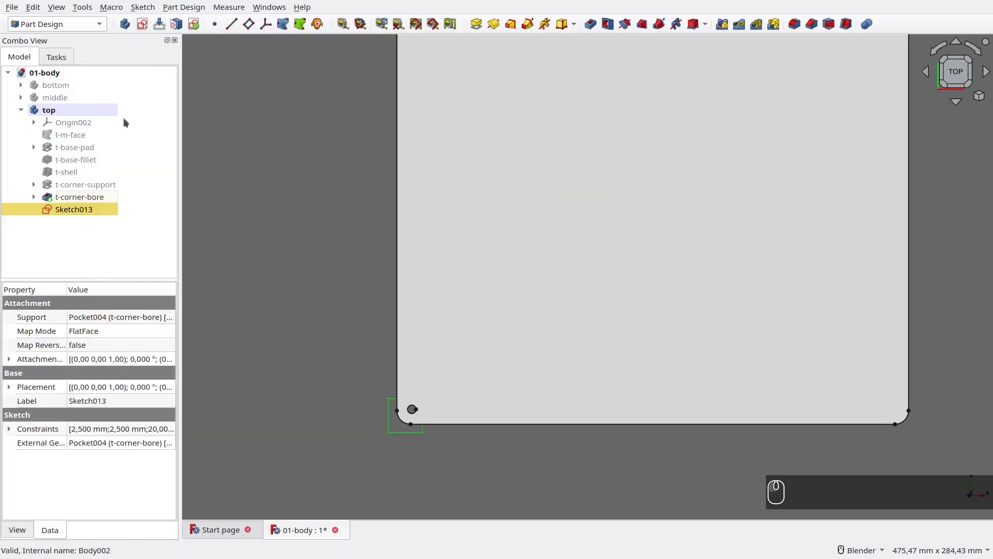
pyautogui.keyDown('shift'); pyautogui.moveTo(351, 399); pyautogui.dragTo(578, 329, button='middle'); pyautogui.keyUp('shift')
pyautogui.moveTo(477, 421); pyautogui.dragTo(499, 357, button='middle')
pyautogui.keyDown('shift'); pyautogui.moveTo(543, 408); pyautogui.dragTo(474, 362, button='middle'); pyautogui.keyUp('shift')
pyautogui.scroll(4, 595, 353)
pyautogui.press('F2')
pyautogui.write('t')
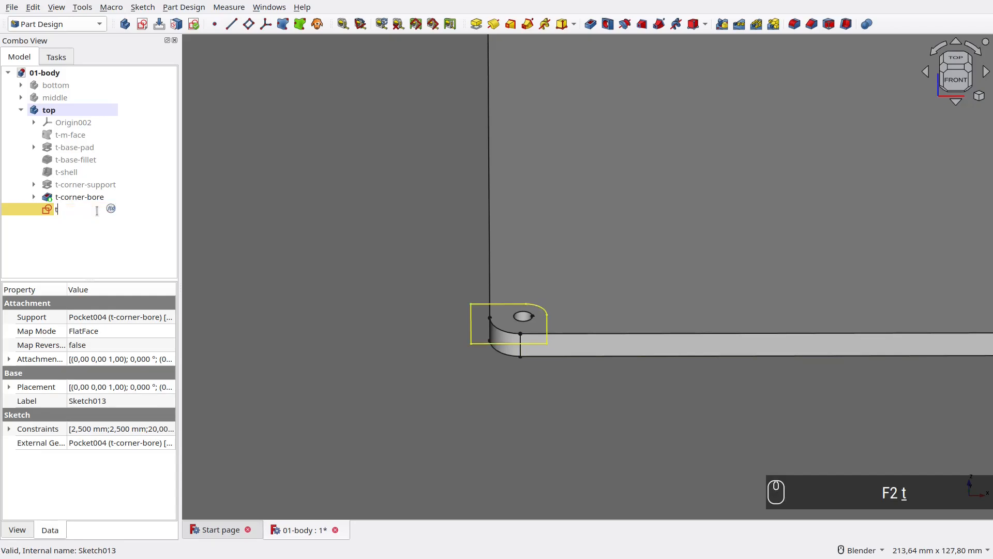
pyautogui.write('-corner-pocket-sketch')
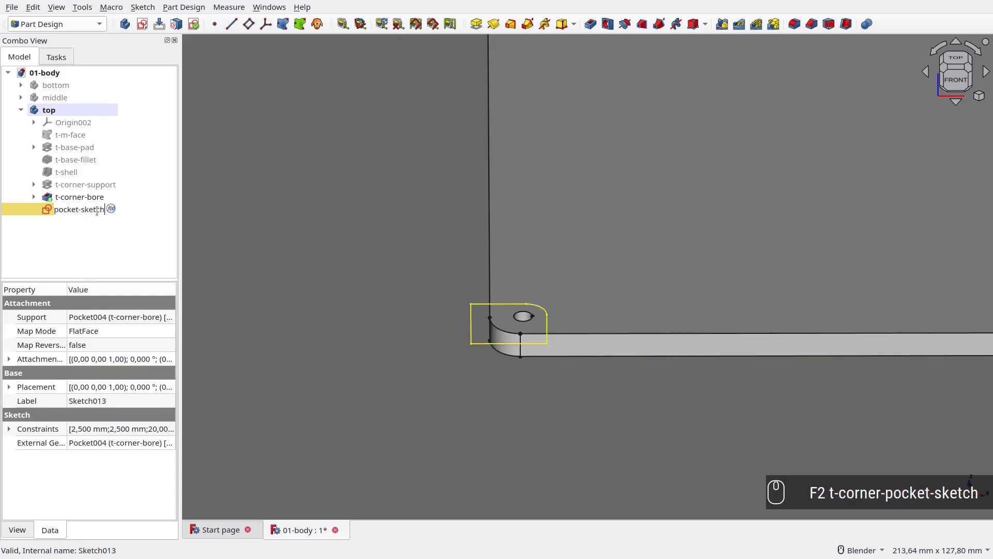
pyautogui.hotkey('ctrl', 'a')
pyautogui.hotkey('ctrl', 'c')
pyautogui.press('Return')
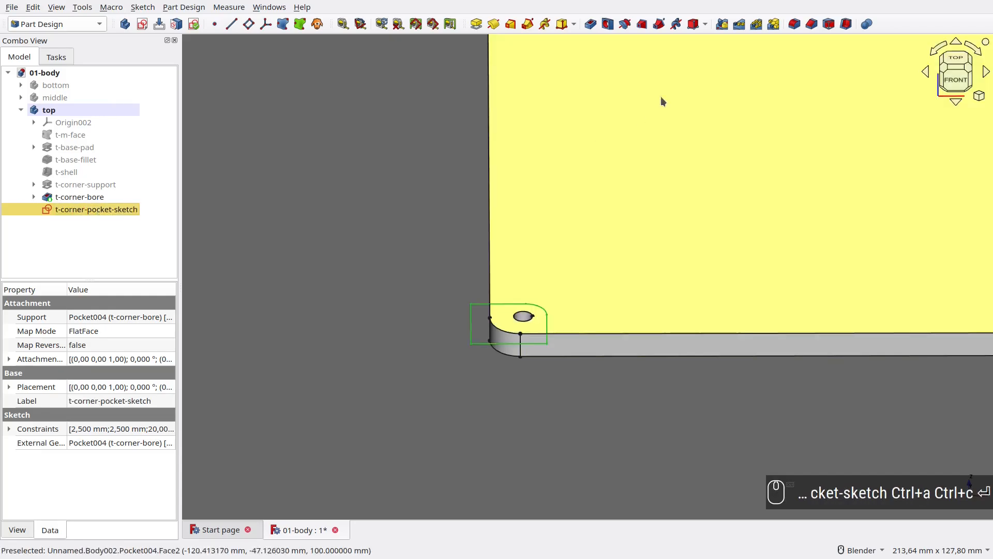
# Pocket the corner sketch 3.5 mm deep into the top body.
pyautogui.click(608, 24)
pyautogui.write('3,5')
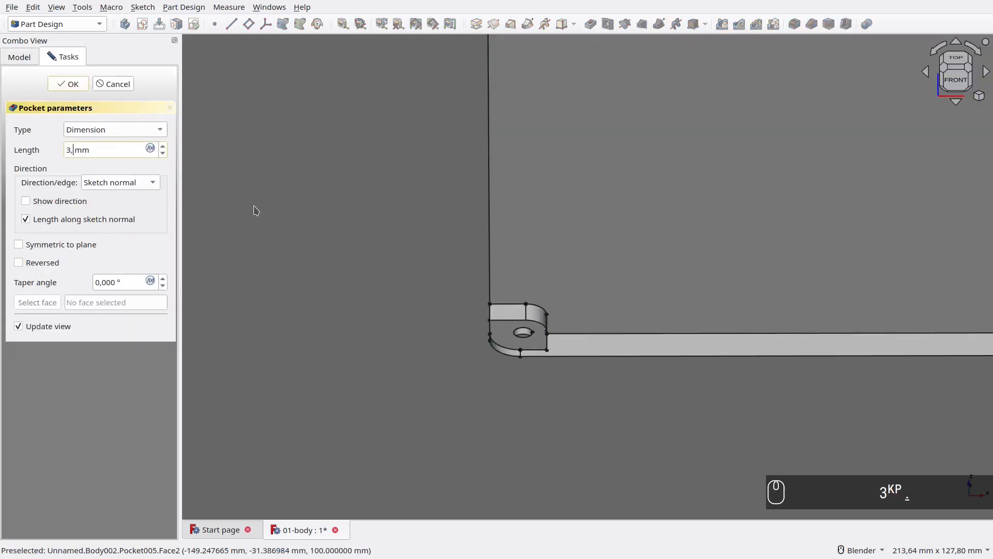
pyautogui.press('Return')
# Rename the new pocket t-corner-pocket.
pyautogui.click(82, 210)
pyautogui.press('F2')
pyautogui.hotkey('ctrl', 'v')
pyautogui.hotkey('ctrl', 'BackSpace')
pyautogui.press('BackSpace')
pyautogui.press('Return')
pyautogui.click(301, 313)
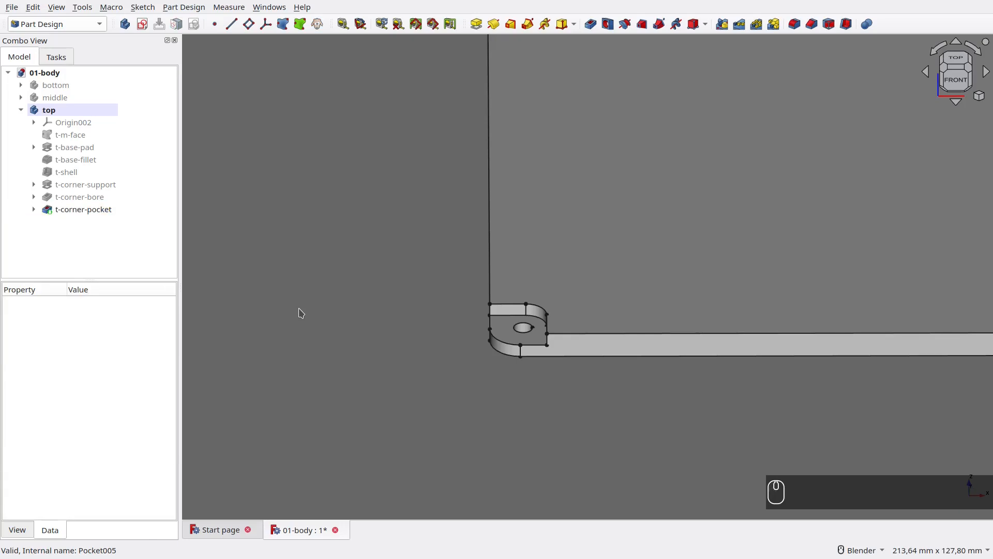
# Create a polar pattern of t-corner-support, t-corner-bore and t-corner-pocket with 4 occurrences over 360° about the normal sketch axis.
pyautogui.press('v')
pyautogui.press('f')
pyautogui.press('KP_0')
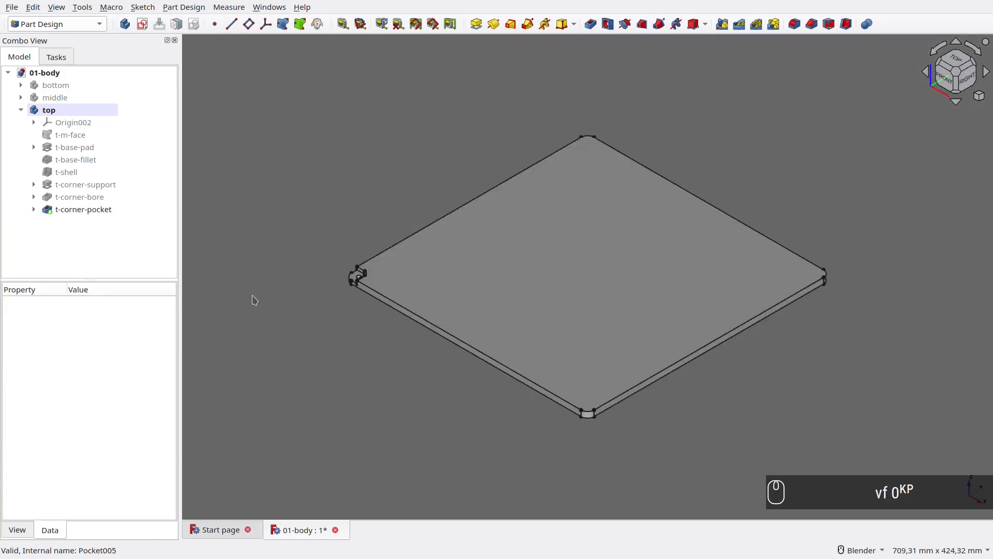
pyautogui.click(72, 185)
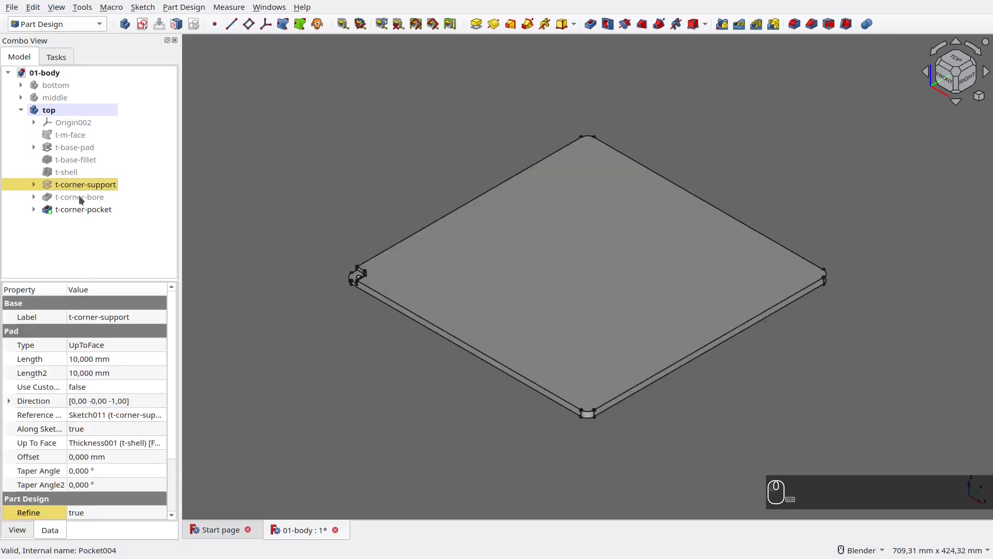
pyautogui.keyDown('shift'); pyautogui.click(80, 209); pyautogui.keyUp('shift')
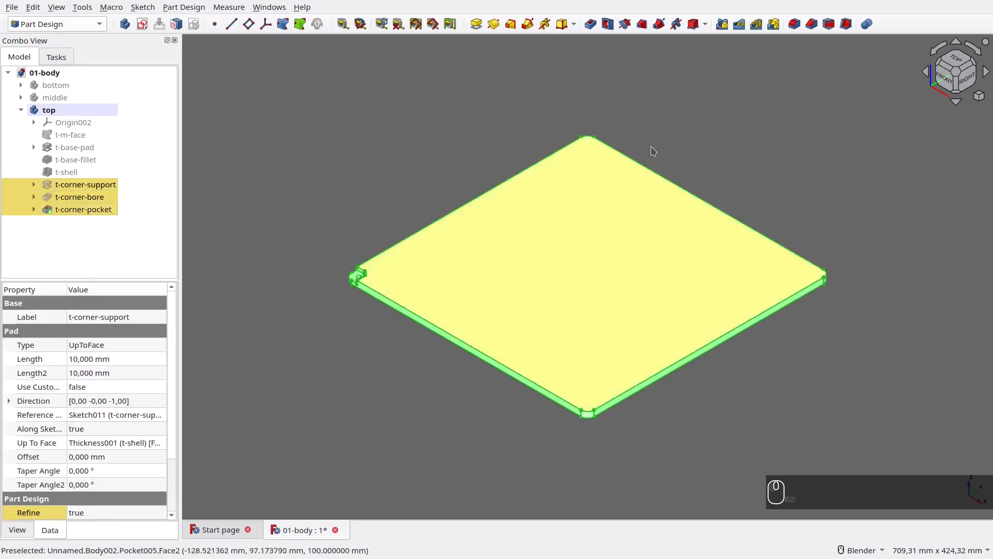
pyautogui.click(756, 25)
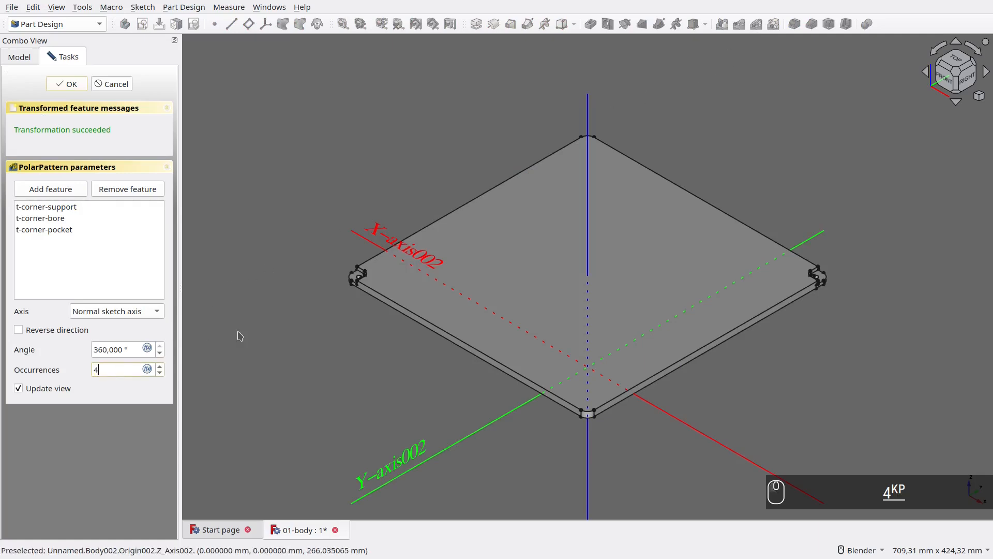
pyautogui.click(66, 84)
# Rename the polar pattern t-corners and set its Refine property to true.
pyautogui.click(81, 224)
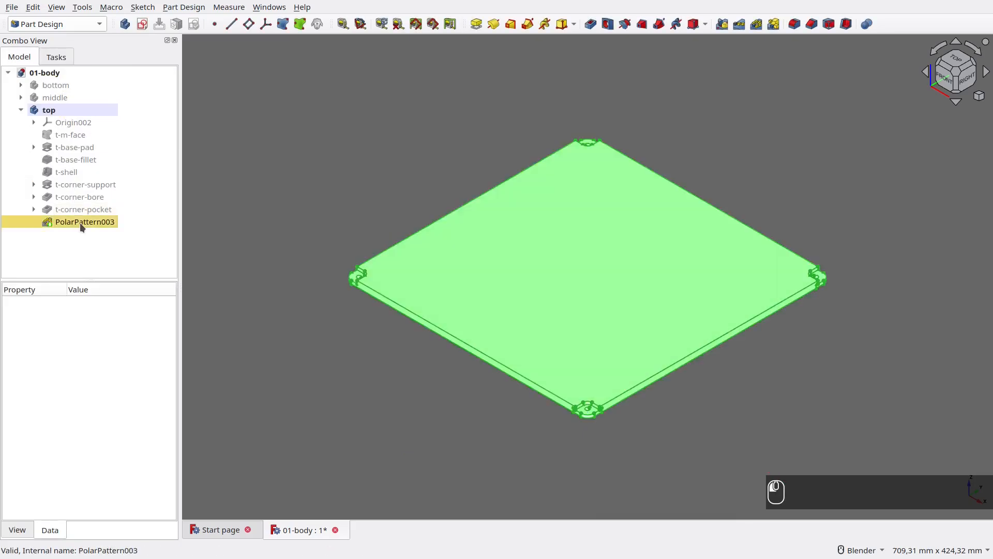
pyautogui.press('F2')
pyautogui.write('t-corners')
pyautogui.press('Return')
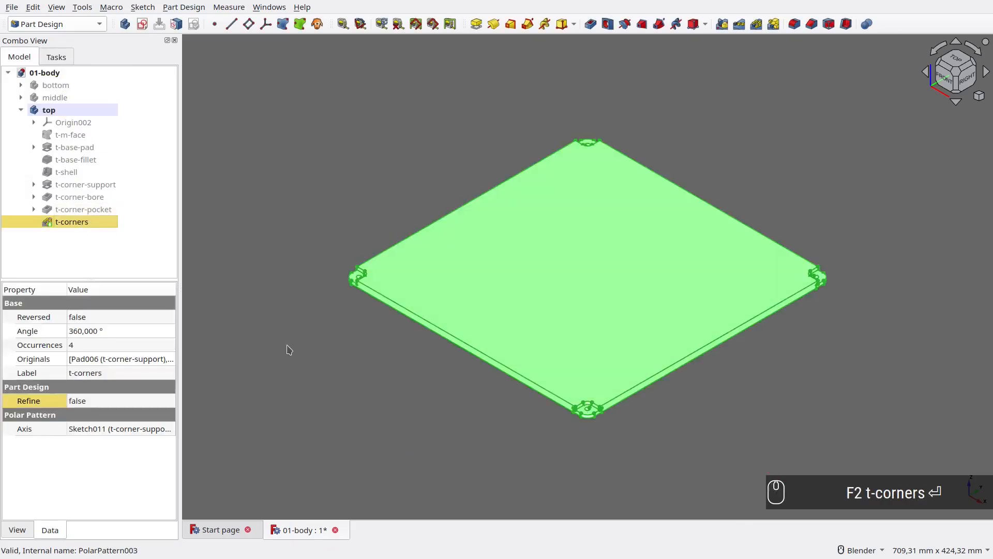
pyautogui.click(151, 400)
pyautogui.click(147, 414)
pyautogui.click(268, 412)
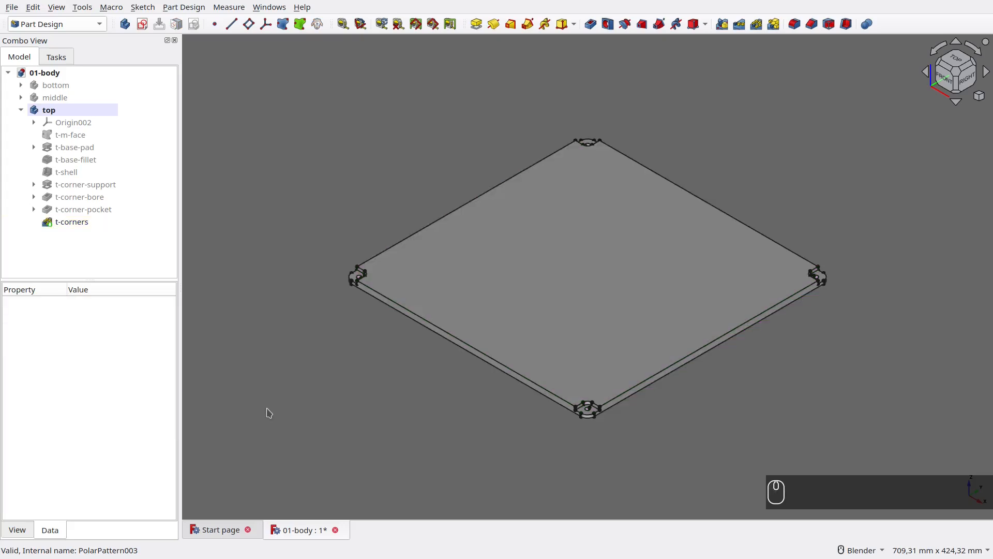
# Start a sketch on the top body's inner face and draw an origin-centred rectangle about 224 by 234 mm.
pyautogui.moveTo(577, 441); pyautogui.dragTo(609, 336, button='middle')
pyautogui.press('KP_5')
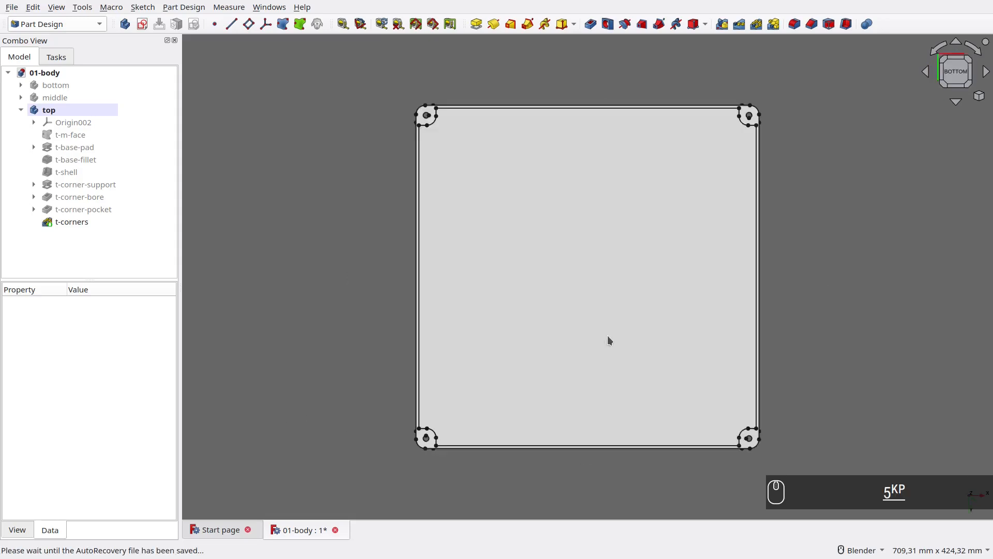
pyautogui.click(144, 25)
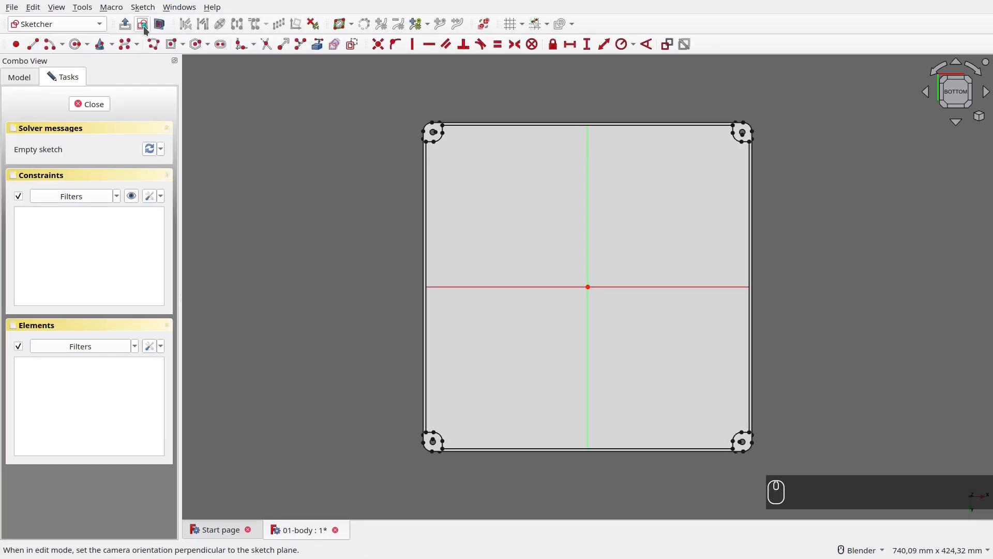
pyautogui.click(171, 44)
pyautogui.click(589, 288)
pyautogui.click(465, 159)
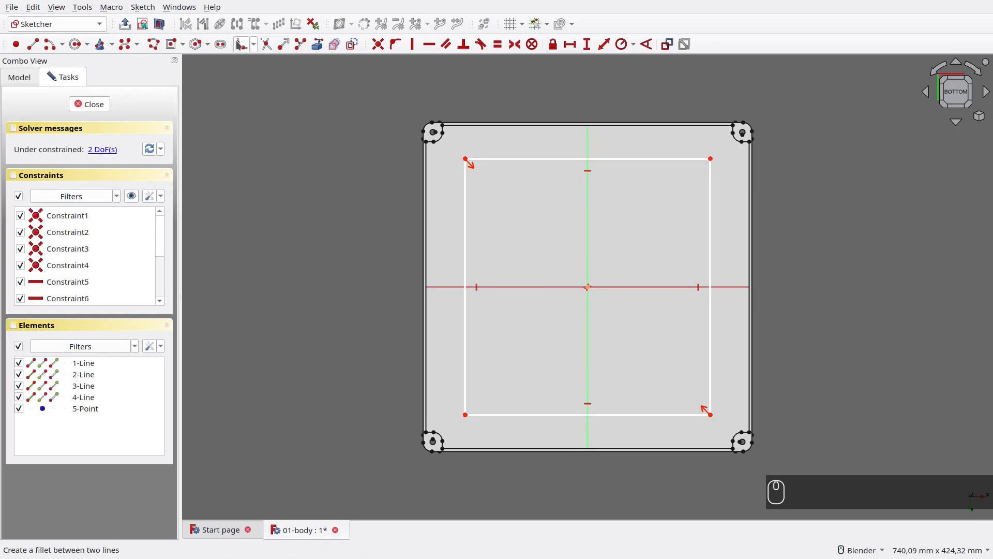
# Fillet all four corners of the centred rectangle in the sketch.
pyautogui.click(242, 44)
pyautogui.click(495, 160)
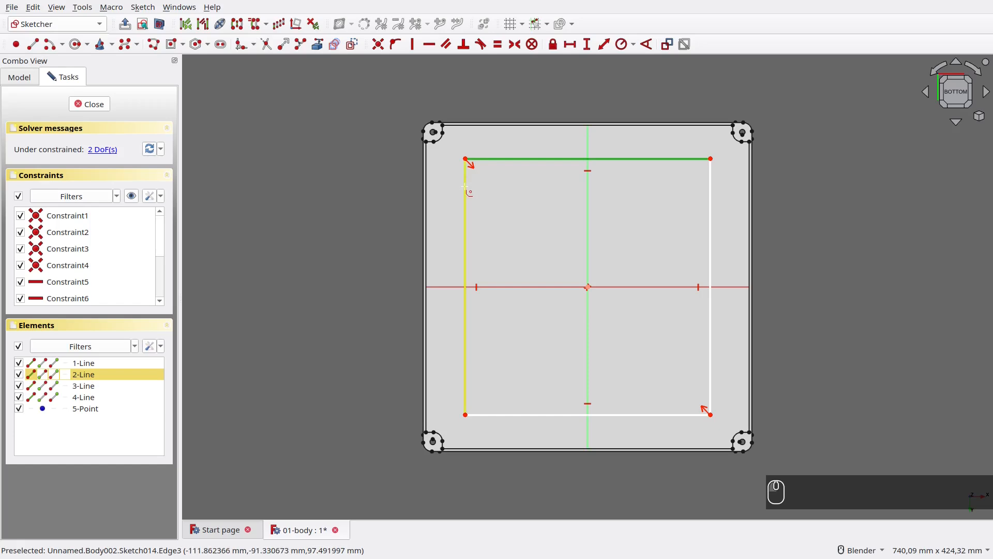
pyautogui.click(466, 193)
pyautogui.click(466, 393)
pyautogui.click(496, 415)
pyautogui.click(681, 415)
pyautogui.click(712, 383)
pyautogui.click(713, 190)
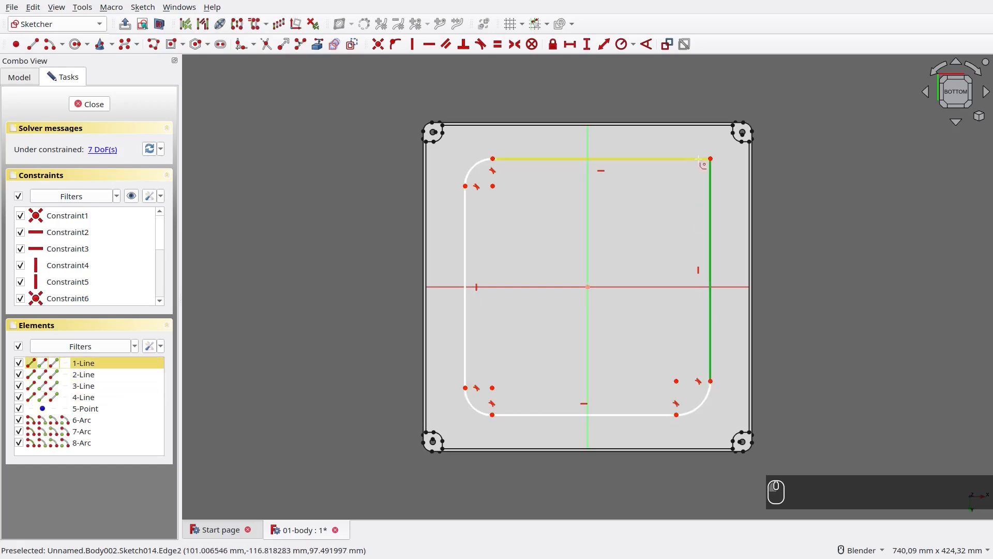
pyautogui.click(701, 159)
pyautogui.click(705, 164)
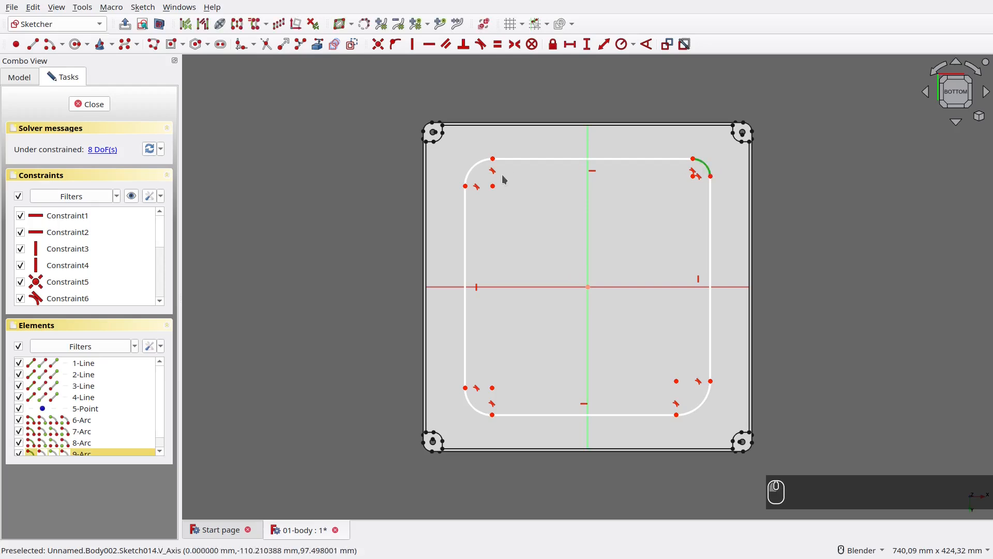
# Constrain the rectangle's four corner arcs to equal radii.
pyautogui.click(474, 167)
pyautogui.click(473, 407)
pyautogui.click(694, 408)
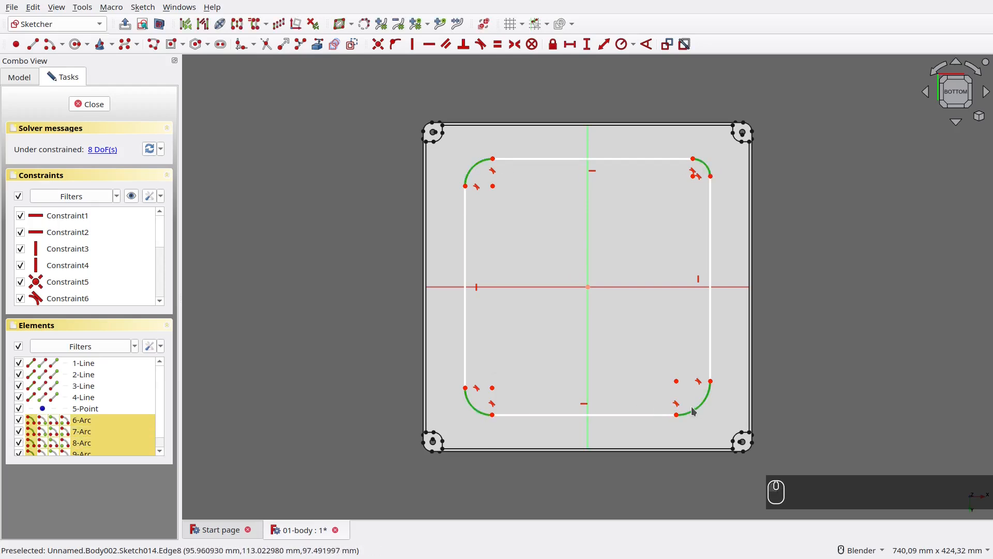
pyautogui.press('e')
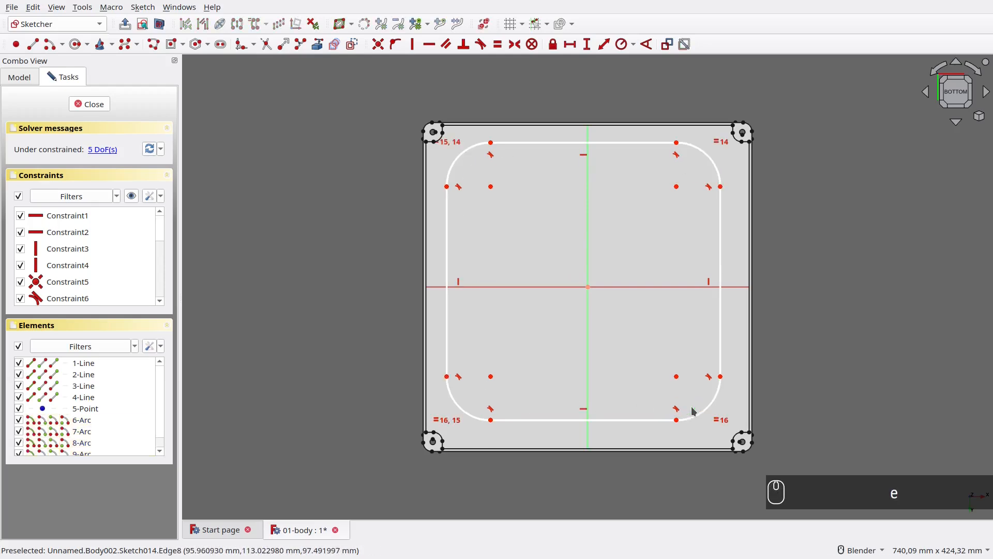
# Make two diagonally opposite corner arc centres symmetric about the origin.
pyautogui.click(491, 378)
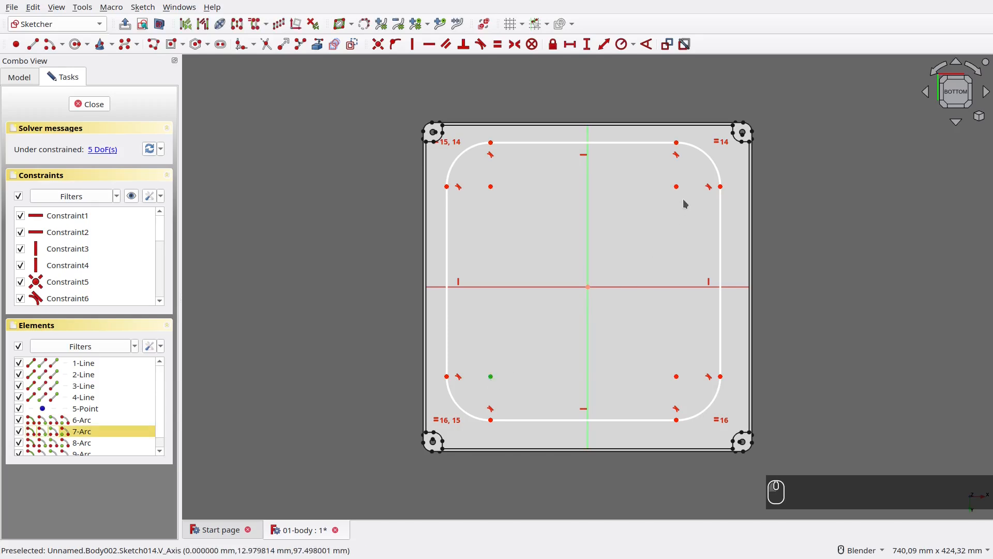
pyautogui.click(677, 187)
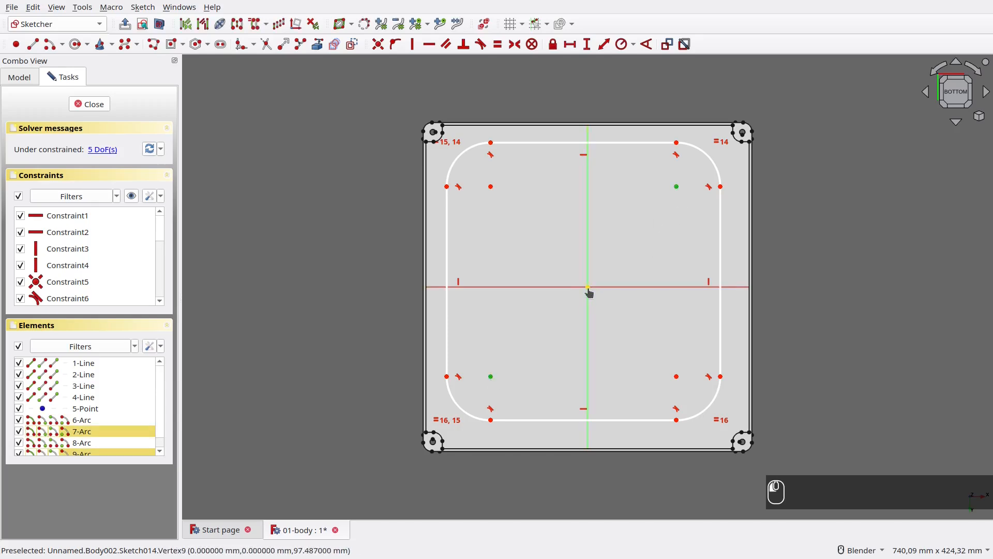
pyautogui.click(588, 287)
pyautogui.press('s')
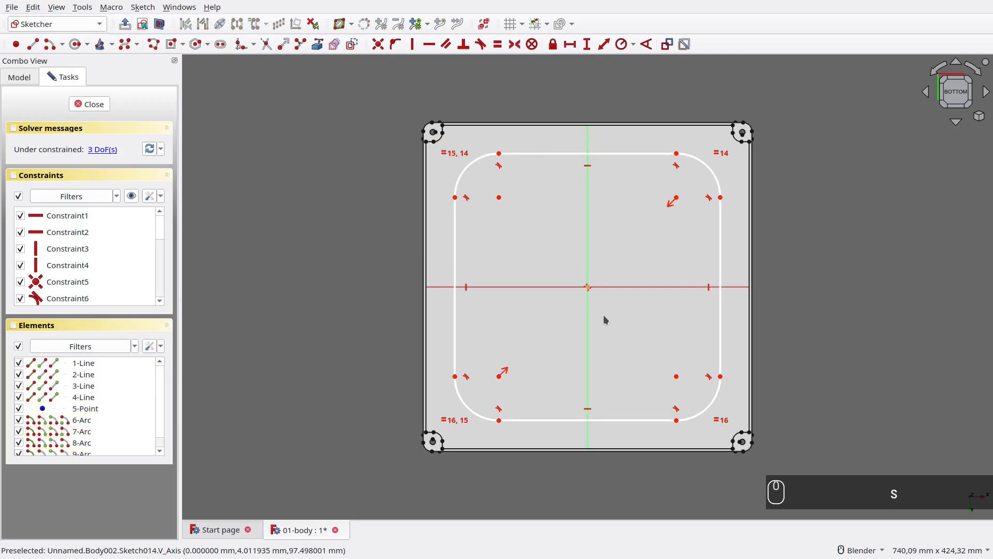
# Constrain the radius of the rectangle's corner arcs to 8 mm.
pyautogui.click(703, 415)
pyautogui.press('k')
pyautogui.press('r')
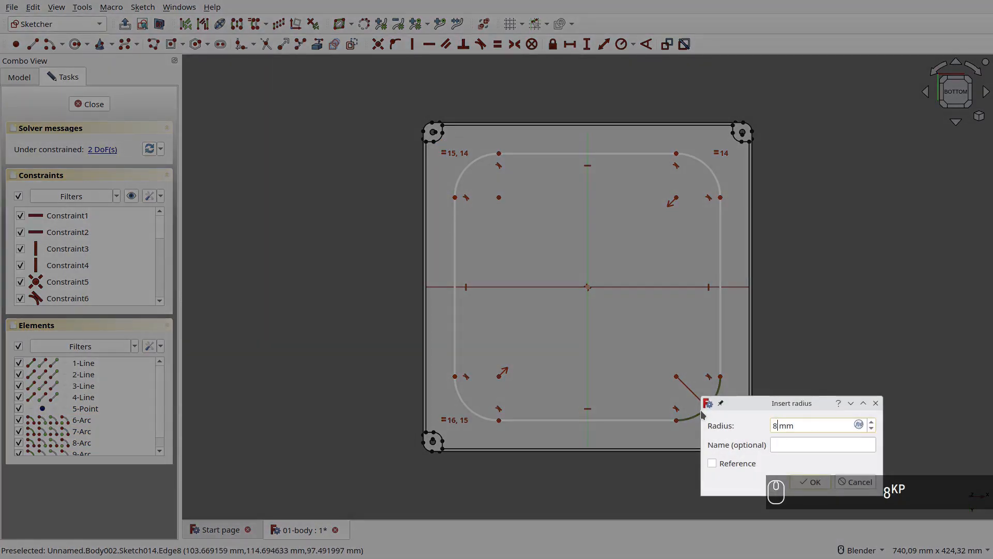
pyautogui.press('Return')
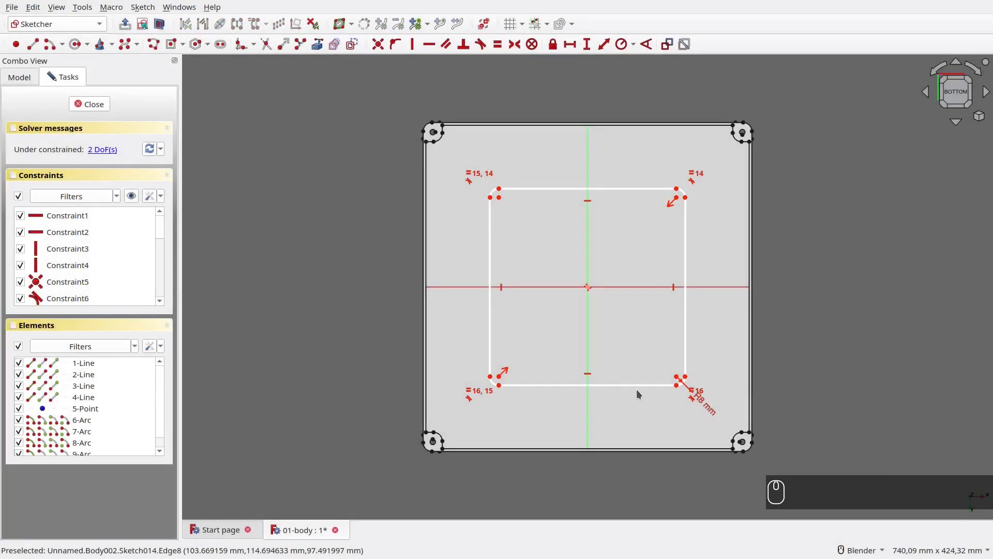
# Make the rounded rectangle's adjacent sides equal, set its overall width to 265 mm, and place the dimension outside the profile.
pyautogui.moveTo(635, 388); pyautogui.dragTo(635, 403)
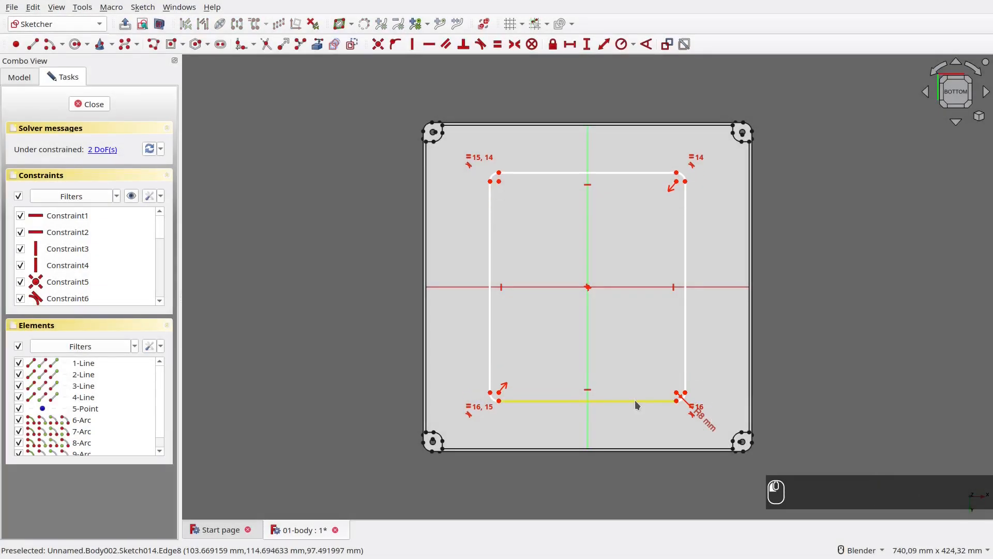
pyautogui.click(635, 402)
pyautogui.click(685, 365)
pyautogui.press('e')
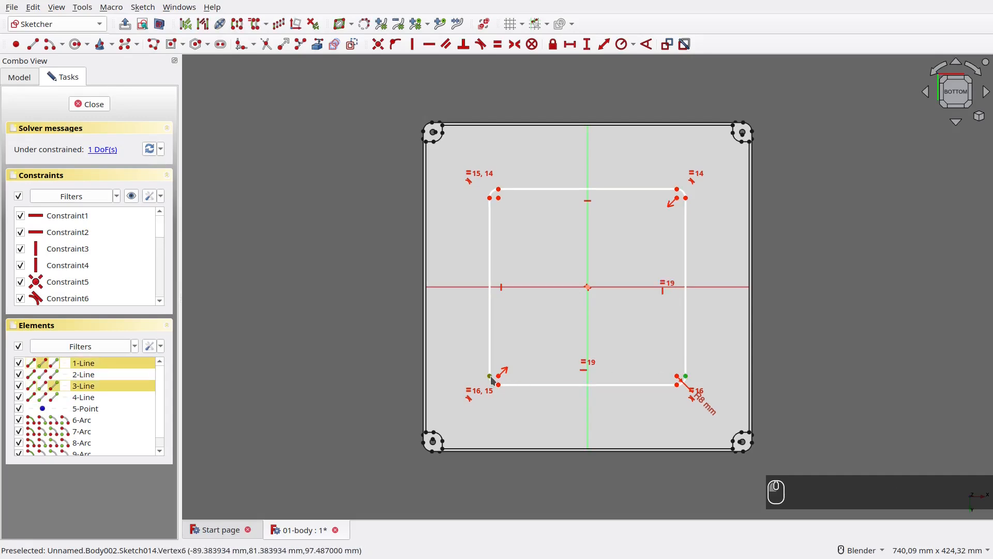
pyautogui.write('l')
pyautogui.write('26')
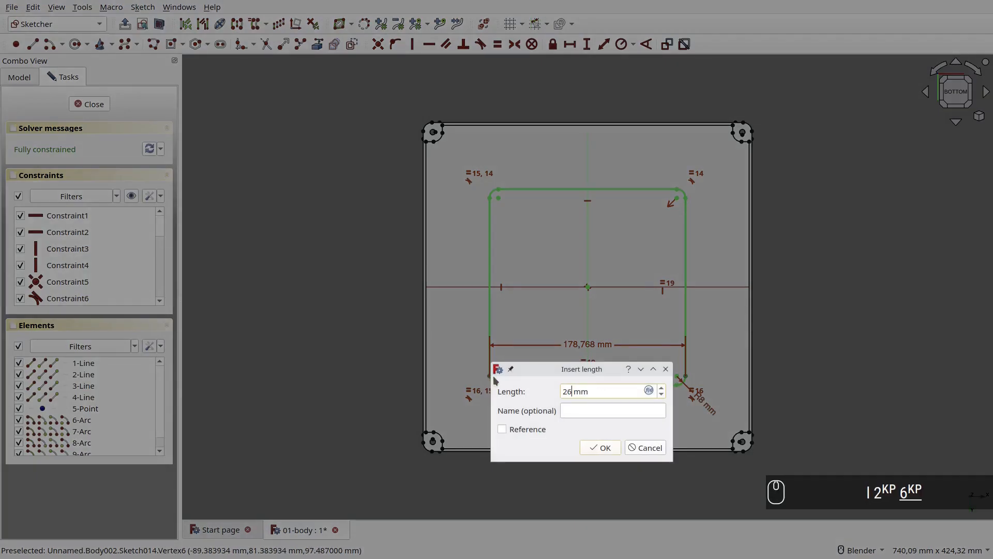
pyautogui.write('5')
pyautogui.press('Return')
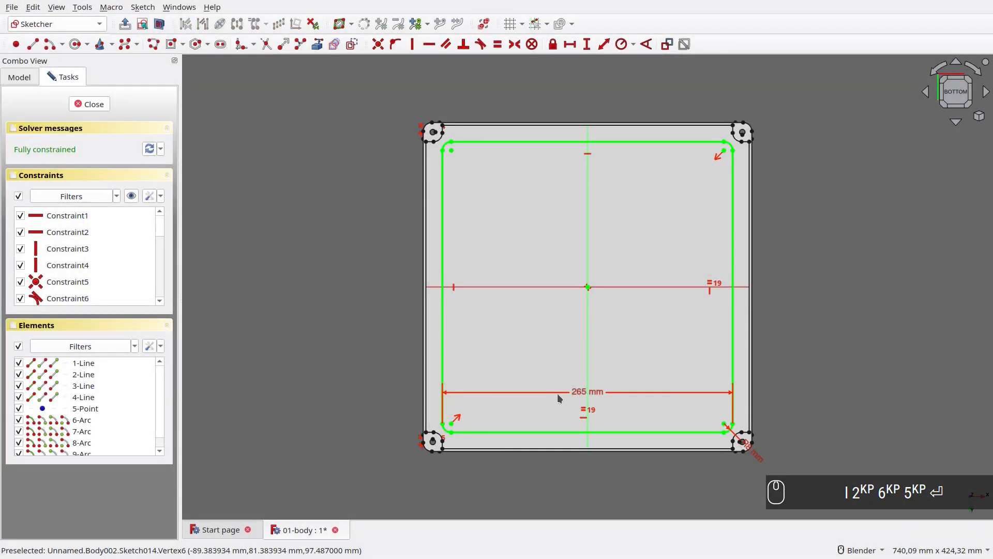
pyautogui.moveTo(579, 391); pyautogui.dragTo(588, 466)
# Draw a second rounded rectangle inside the 265 mm profile.
pyautogui.click(183, 44)
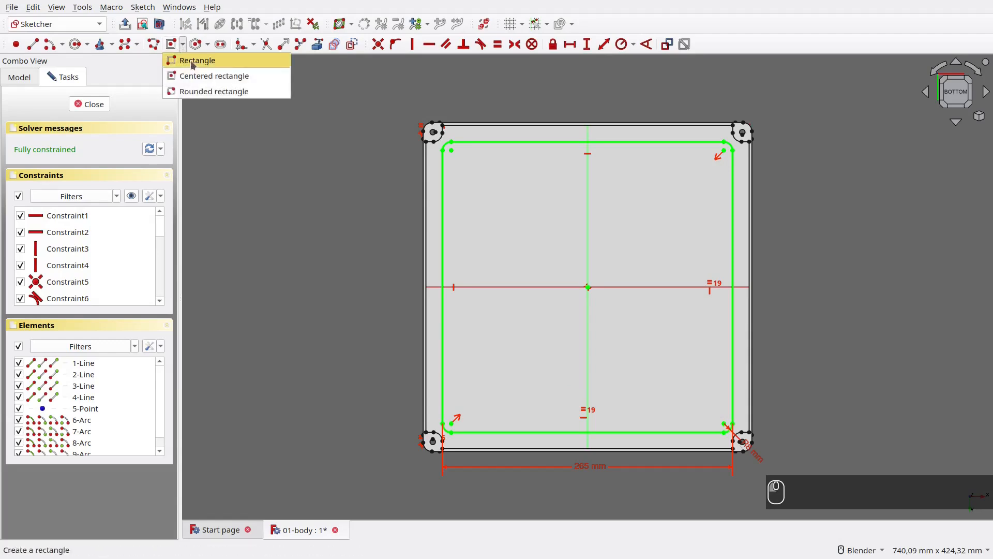
pyautogui.click(215, 92)
pyautogui.click(460, 162)
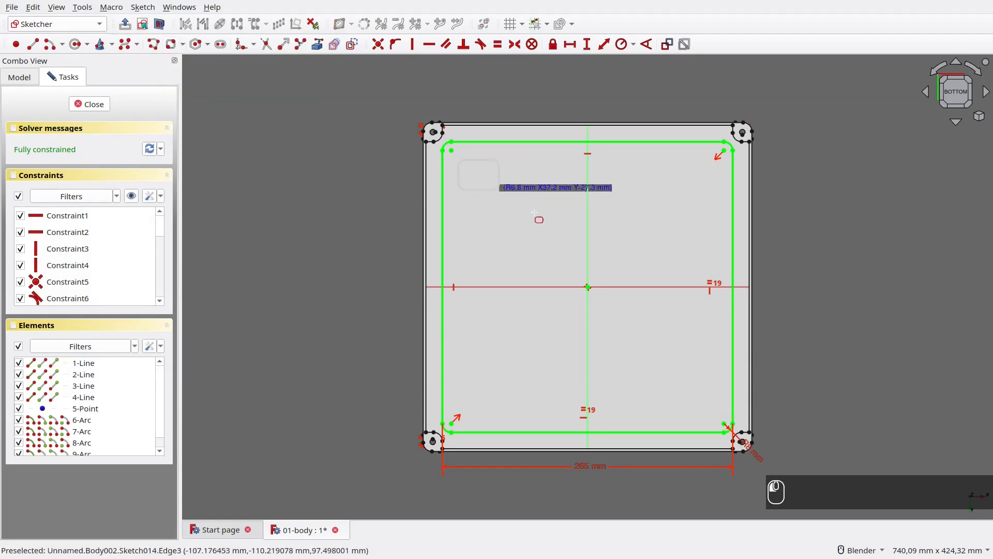
pyautogui.click(724, 418)
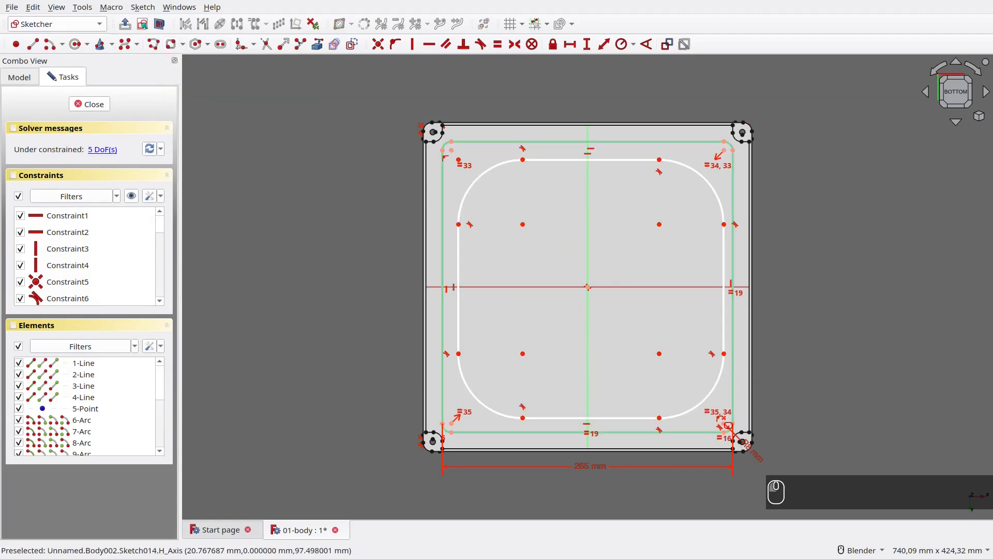
pyautogui.rightClick(724, 392)
# Set the inner rounded rectangle's corner radius to 8-2,5 mm.
pyautogui.click(717, 395)
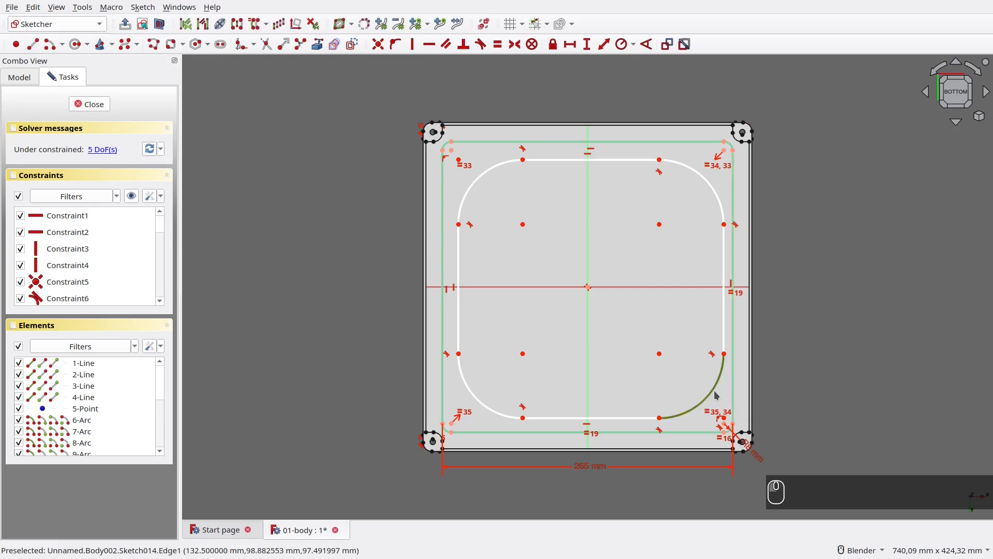
pyautogui.write('r8-2,5 mm')
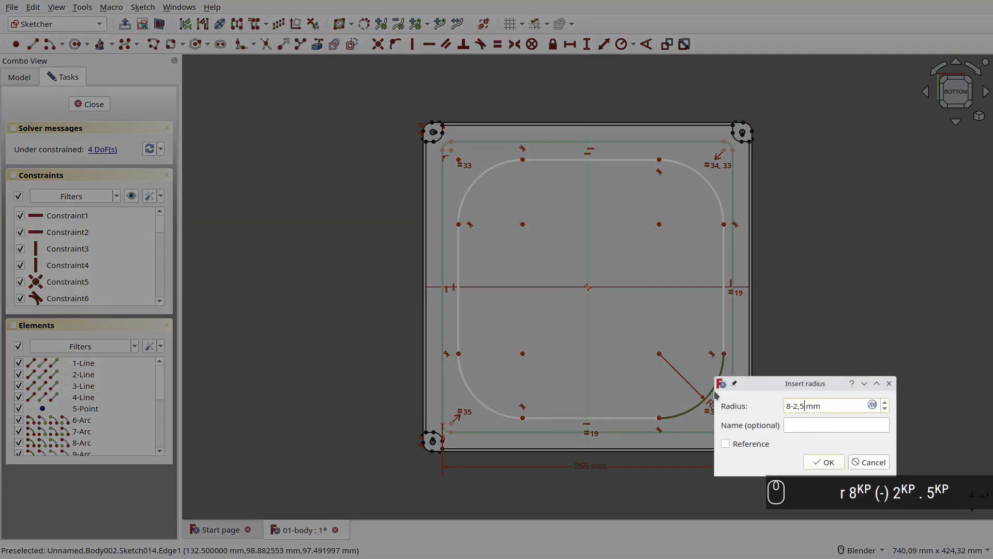
pyautogui.press('Return')
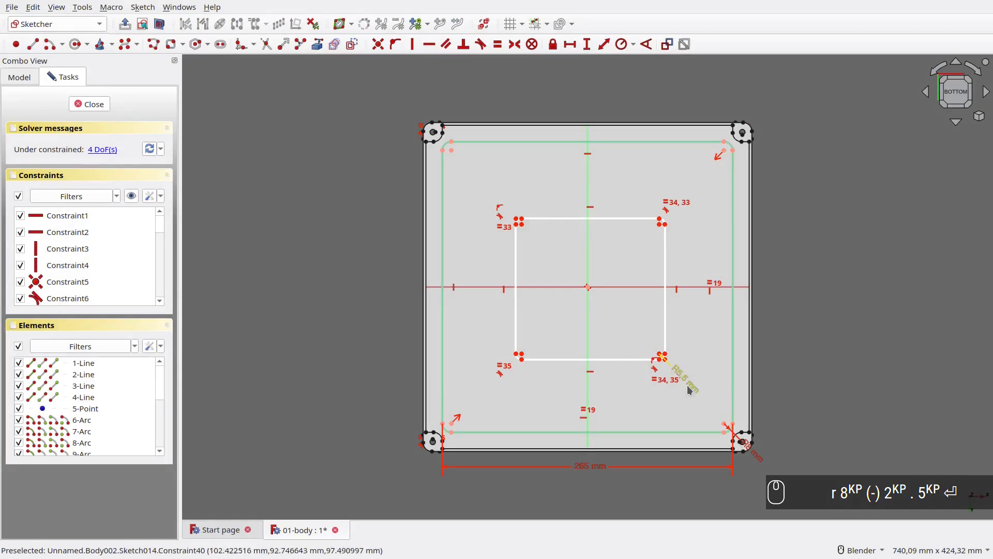
# Make the second rounded rectangle's adjacent sides equal and set its overall width to 260 mm.
pyautogui.click(563, 358)
pyautogui.click(665, 314)
pyautogui.press('e')
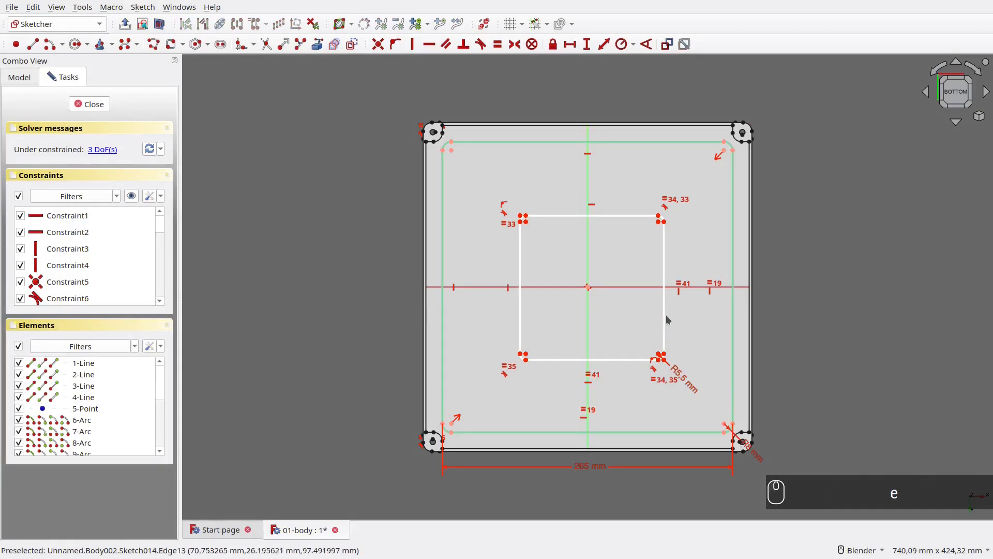
pyautogui.click(521, 356)
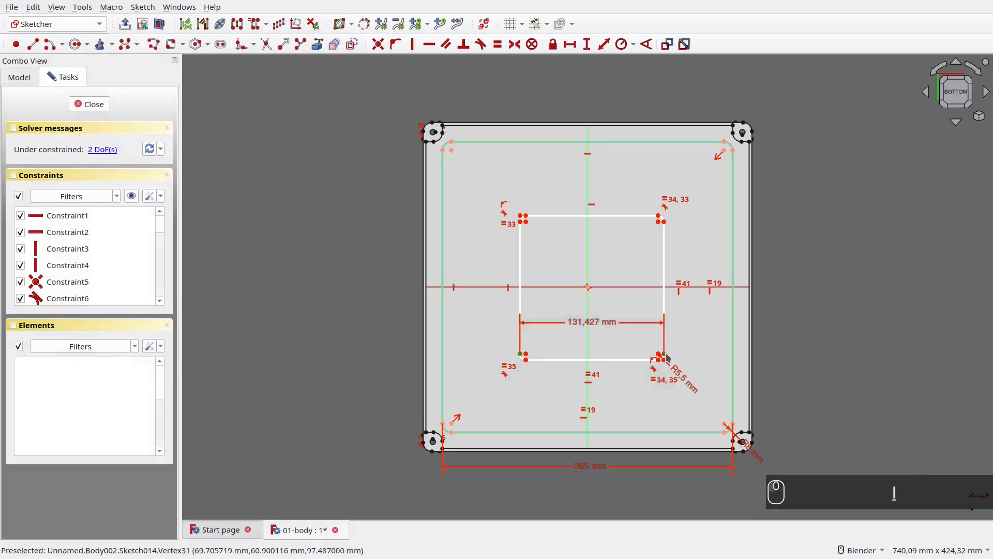
pyautogui.write('260')
pyautogui.press('Return')
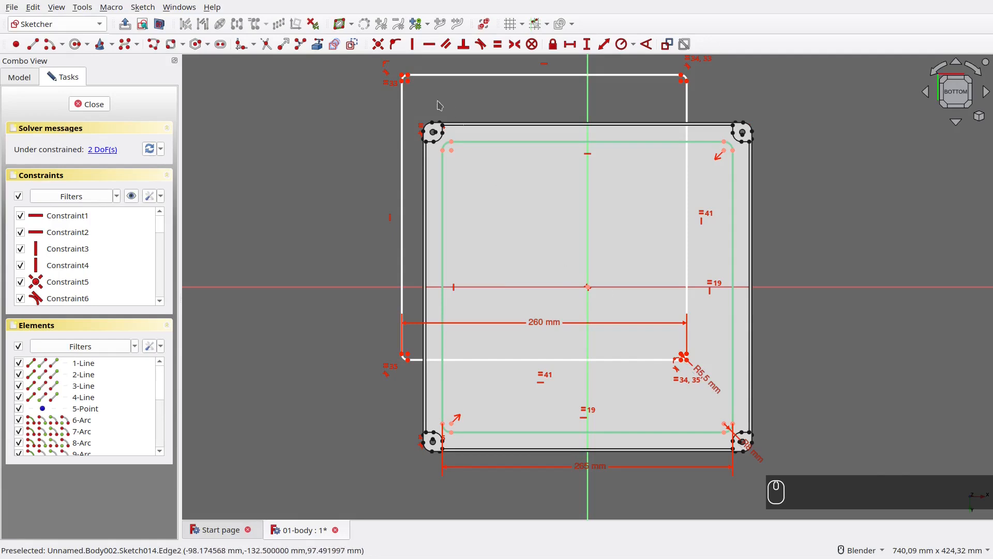
# Move the 260 mm rounded rectangle inward and constrain its diagonally opposite corner points symmetric about the origin.
pyautogui.moveTo(406, 78); pyautogui.dragTo(451, 154)
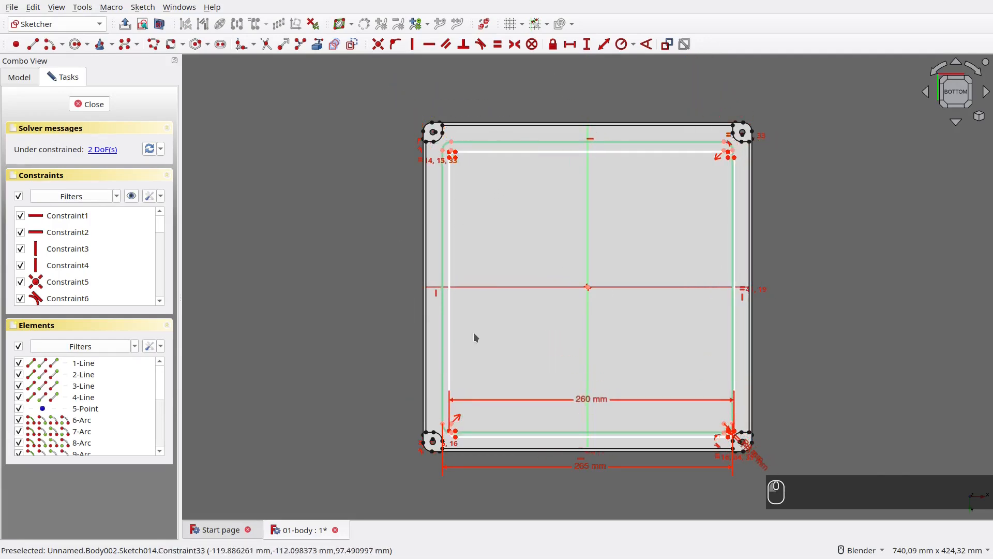
pyautogui.scroll(3, 454, 427)
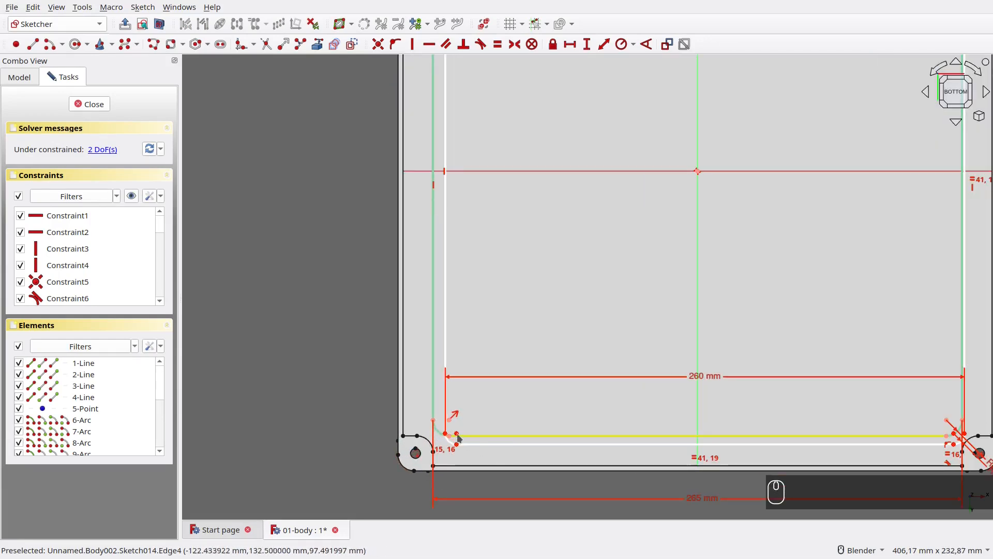
pyautogui.moveTo(455, 437); pyautogui.dragTo(454, 408)
pyautogui.scroll(-3, 524, 363)
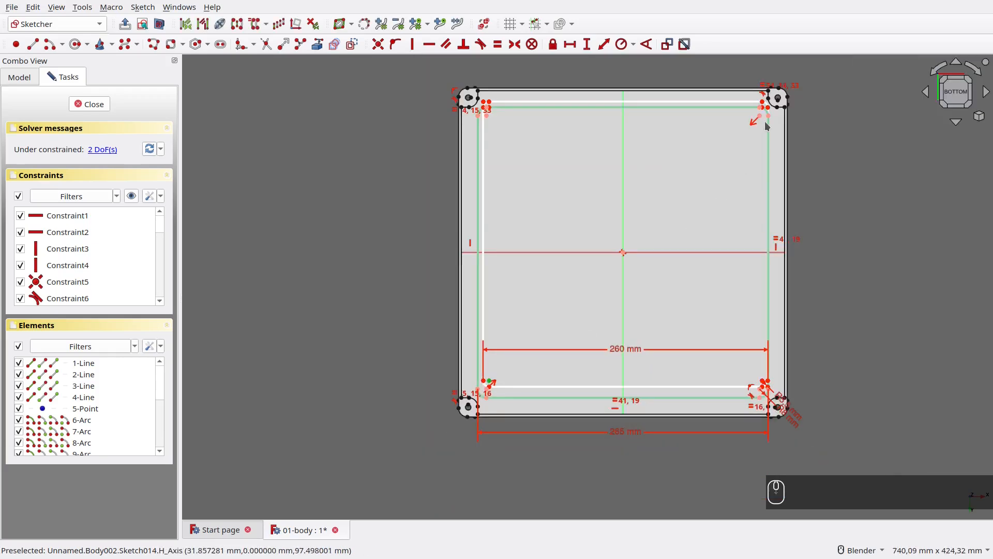
pyautogui.scroll(4, 762, 139)
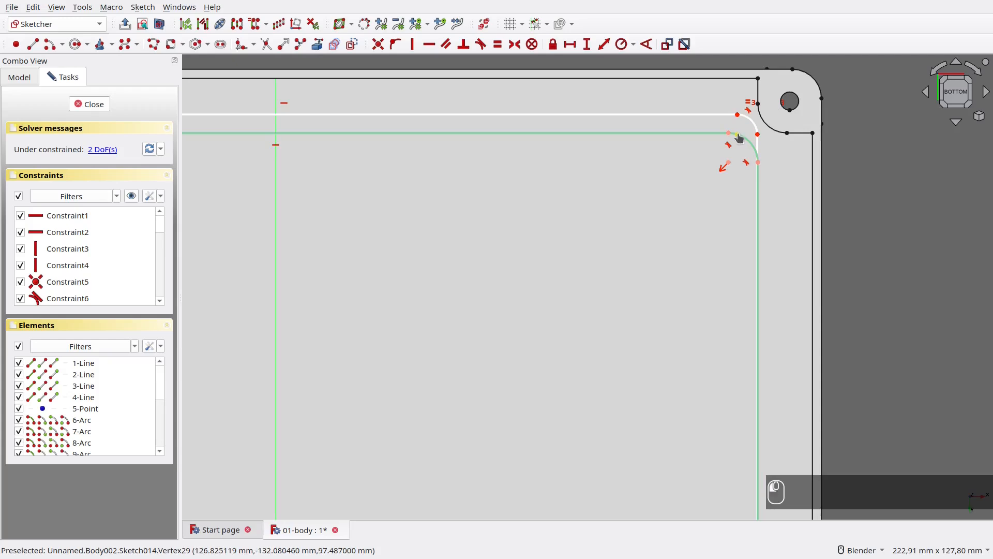
pyautogui.scroll(-4, 738, 138)
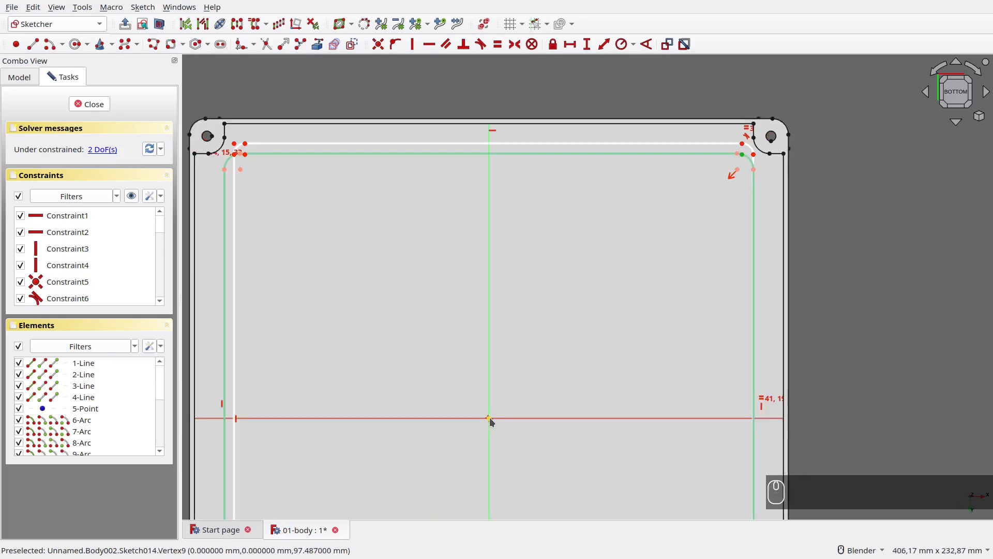
pyautogui.click(490, 418)
pyautogui.scroll(-3, 631, 268)
pyautogui.press('s')
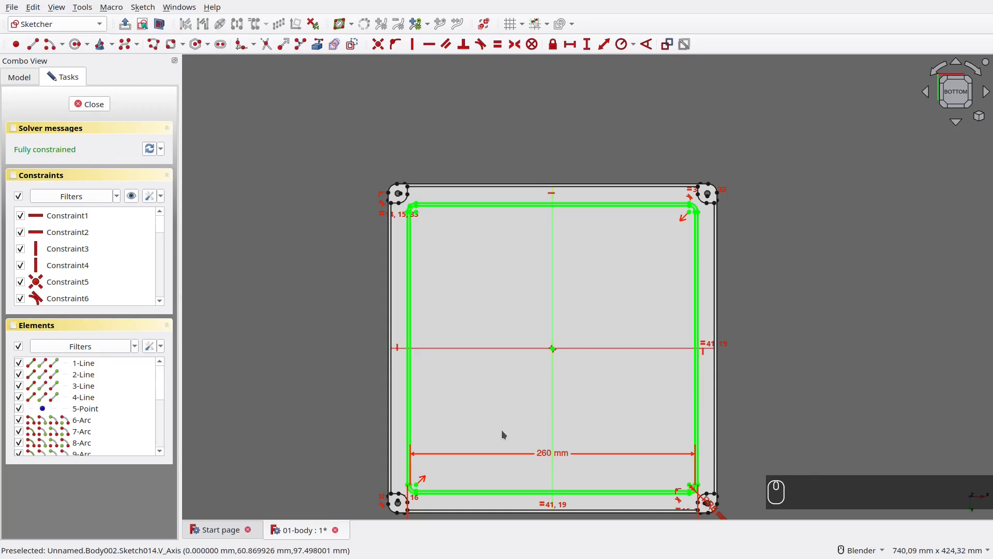
pyautogui.scroll(2, 502, 432)
pyautogui.scroll(-3, 532, 377)
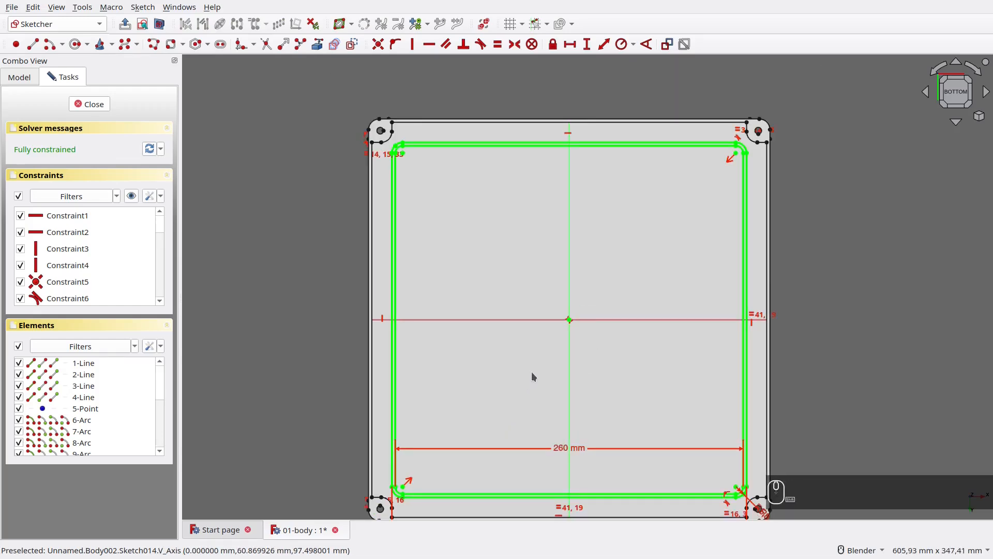
# Close the finished frame sketch and rename it t-box-support-sketch, copying the new name.
pyautogui.click(94, 106)
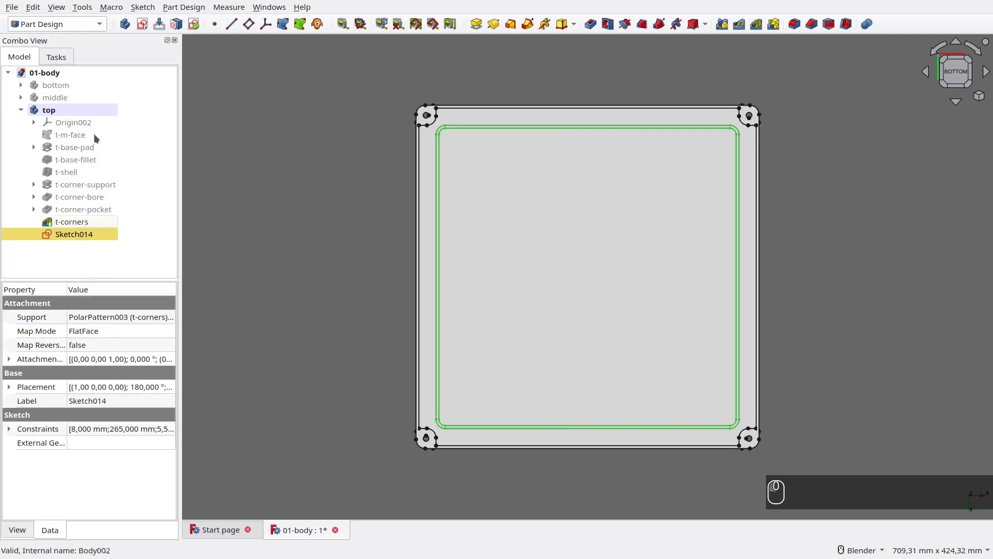
pyautogui.press('F2')
pyautogui.write('t-bo')
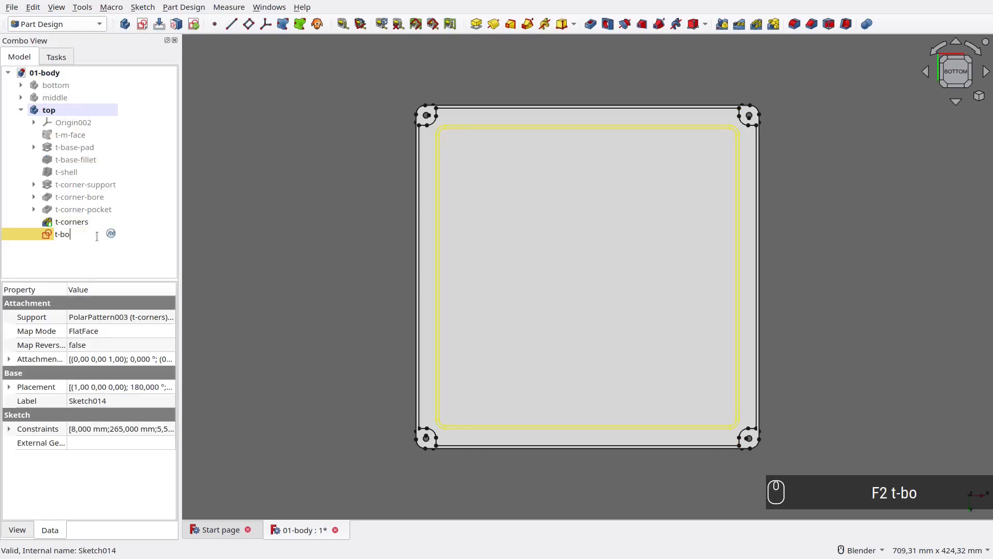
pyautogui.write('x-support-sketch')
pyautogui.hotkey('ctrl', 'a')
pyautogui.hotkey('ctrl', 'c')
pyautogui.press('Return')
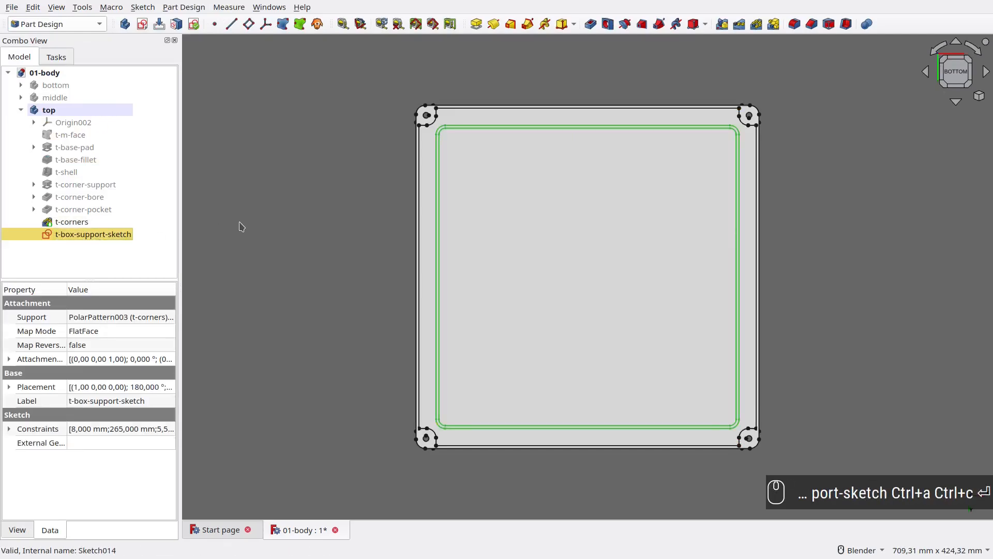
# Pad the t-box-support-sketch profile 20 mm along the sketch normal.
pyautogui.moveTo(304, 149); pyautogui.dragTo(304, 240, button='middle')
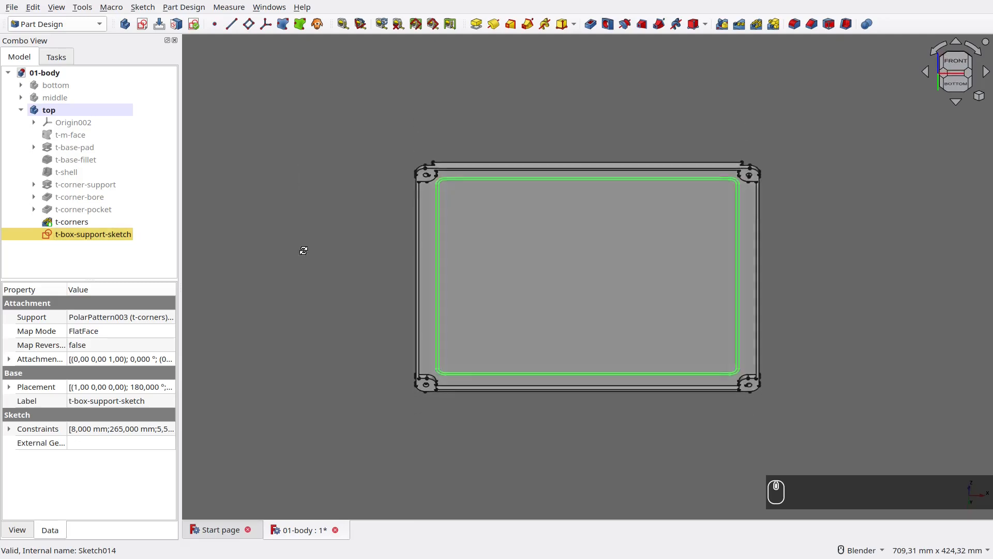
pyautogui.click(473, 25)
pyautogui.write('20')
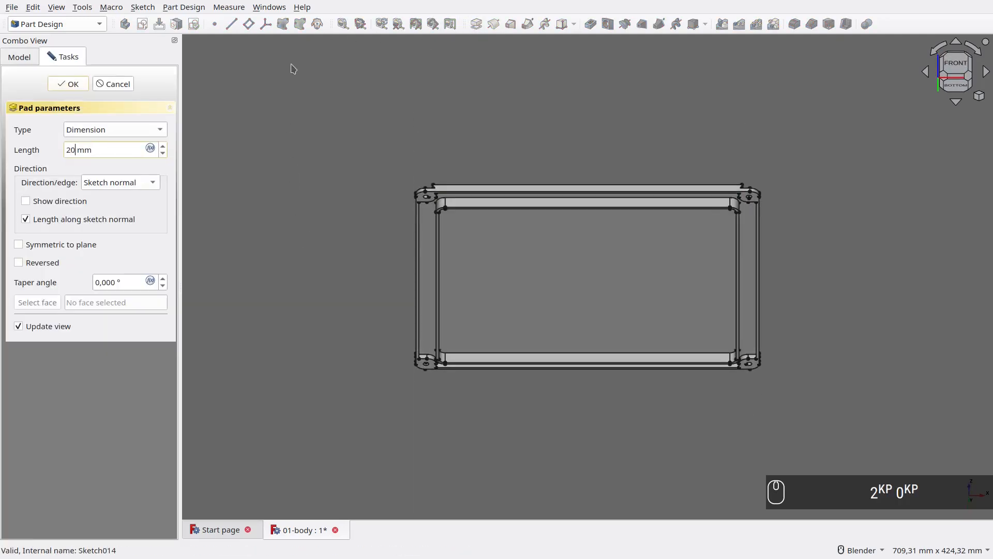
pyautogui.click(73, 84)
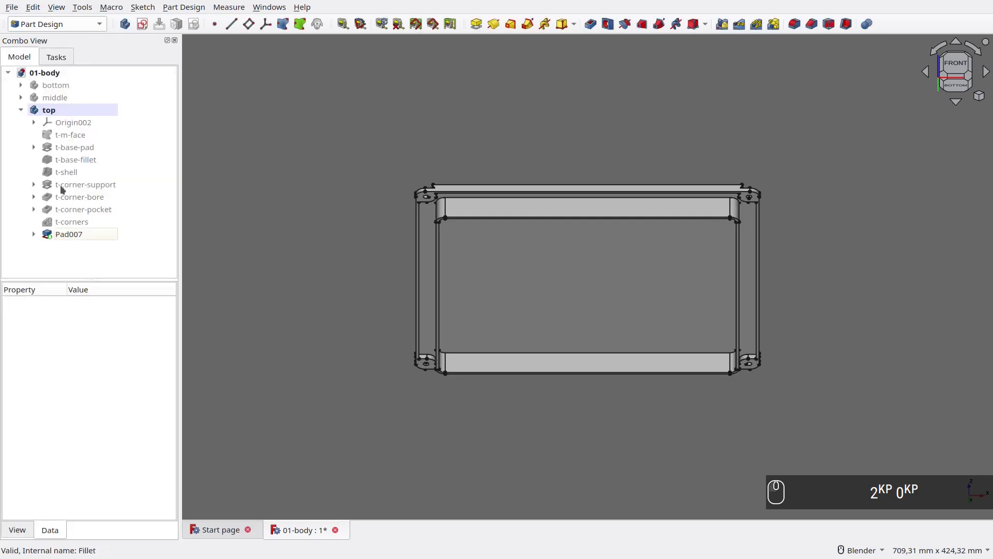
# Rename the new frame pad as t-box-support.
pyautogui.click(74, 234)
pyautogui.press('F2')
pyautogui.hotkey('ctrl', 'v')
pyautogui.hotkey('ctrl', 'BackSpace')
pyautogui.press('BackSpace')
pyautogui.press('Return')
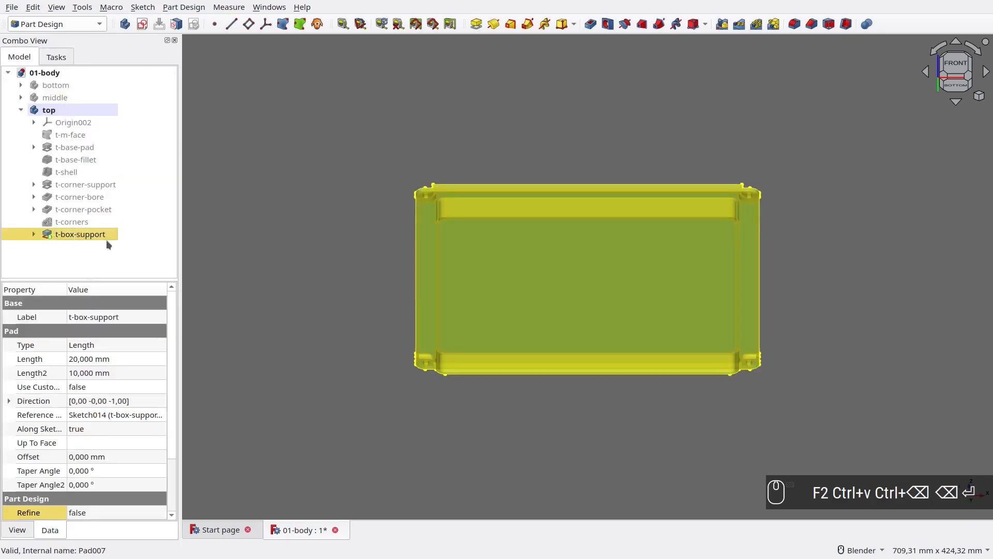
# Create a sketch on the floor face around the square frame, projecting the outer wall's inner edge and the frame's outer edge as external geometry.
pyautogui.click(280, 321)
pyautogui.press('5')
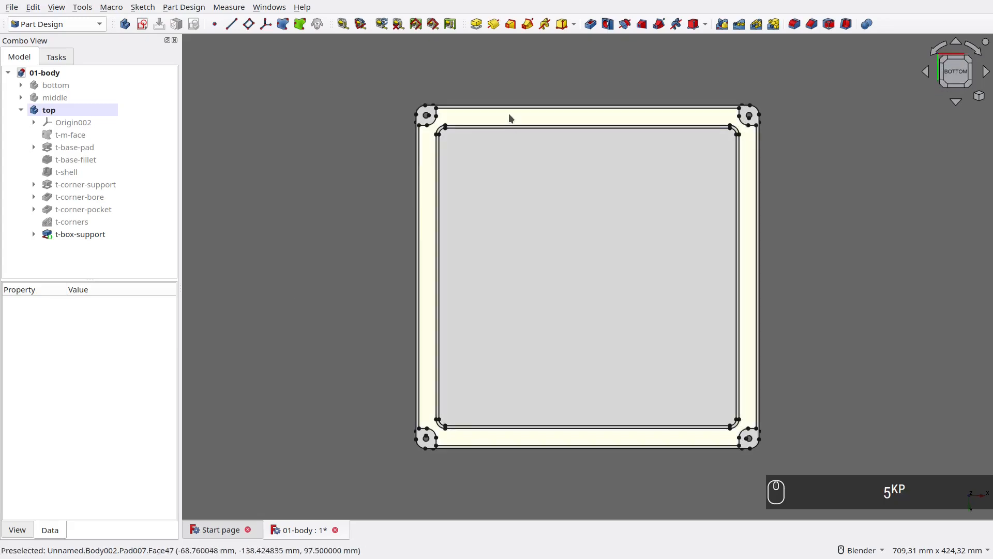
pyautogui.click(510, 118)
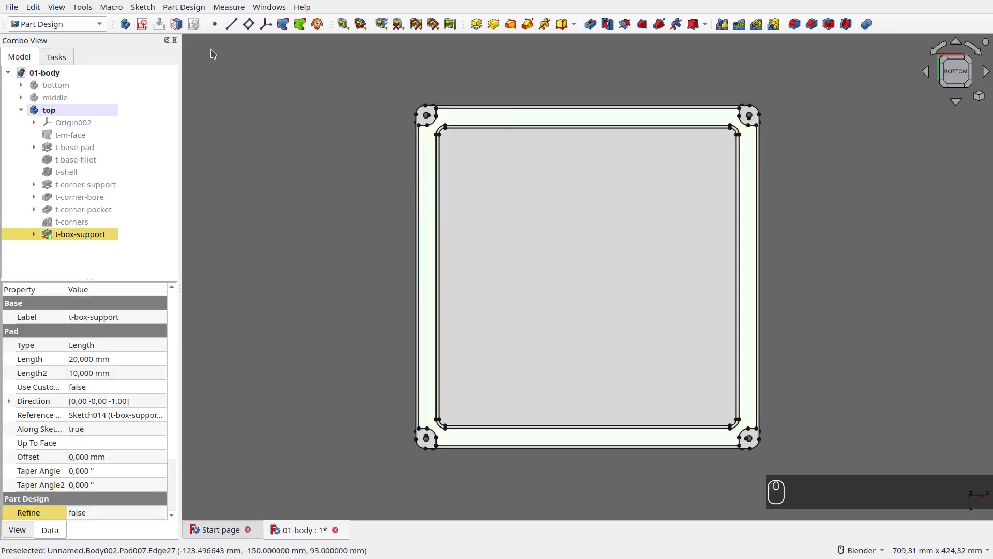
pyautogui.click(142, 23)
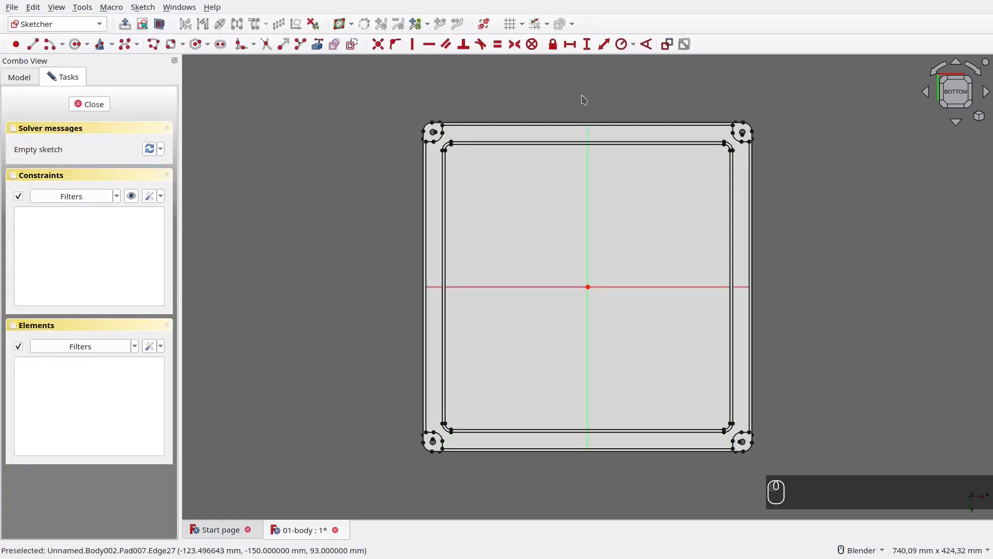
pyautogui.scroll(5, 578, 113)
pyautogui.scroll(4, 611, 137)
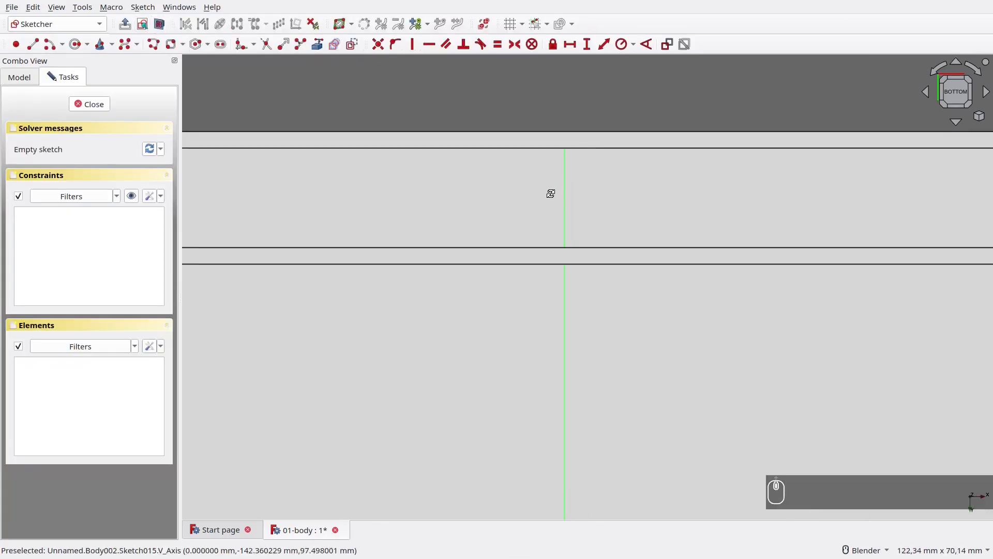
pyautogui.press('g')
pyautogui.press('x')
pyautogui.click(544, 150)
pyautogui.moveTo(545, 192); pyautogui.dragTo(543, 248, button='middle')
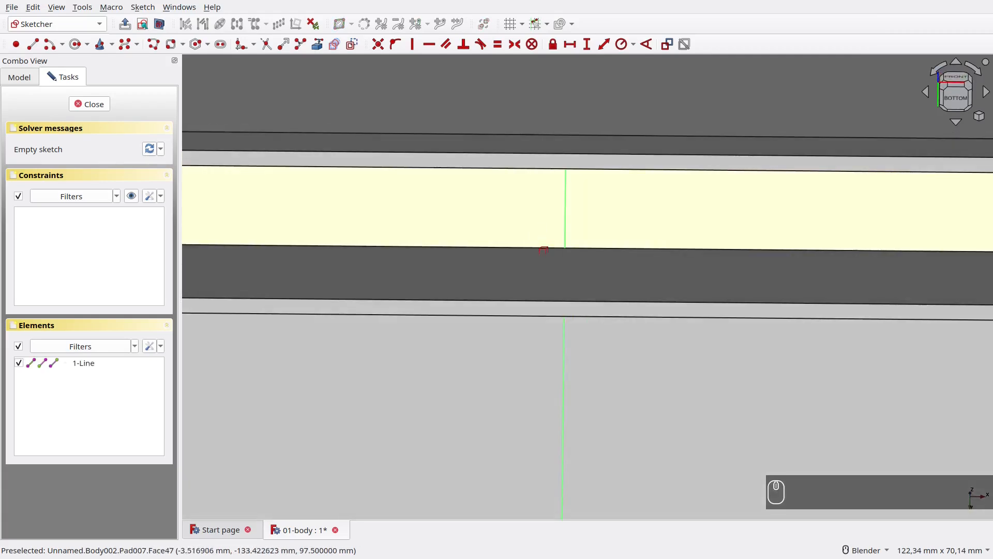
pyautogui.click(561, 247)
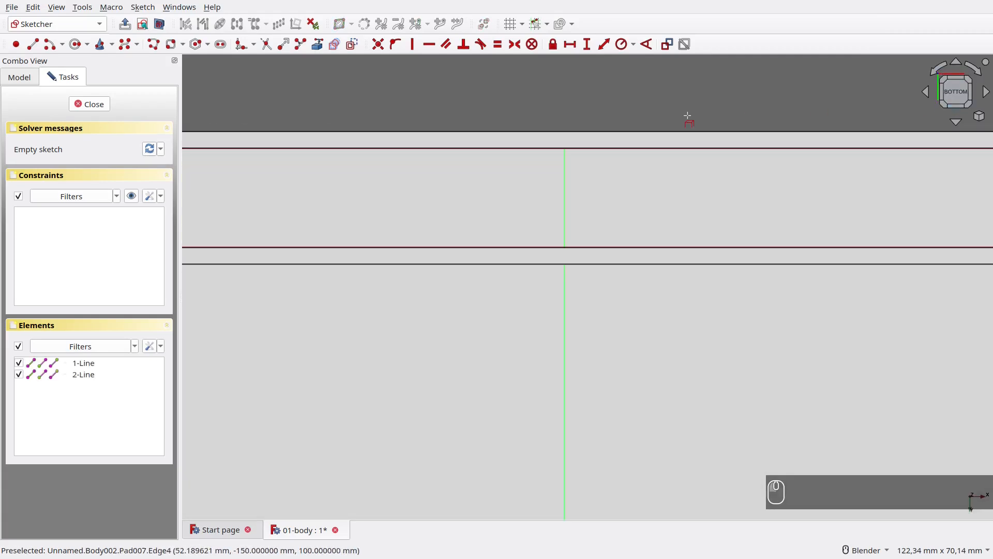
# Hide t-box-support and draw a rectangle about 21.5 mm wide across both projected edges, straddling the vertical axis.
pyautogui.click(20, 77)
pyautogui.click(80, 254)
pyautogui.press('space')
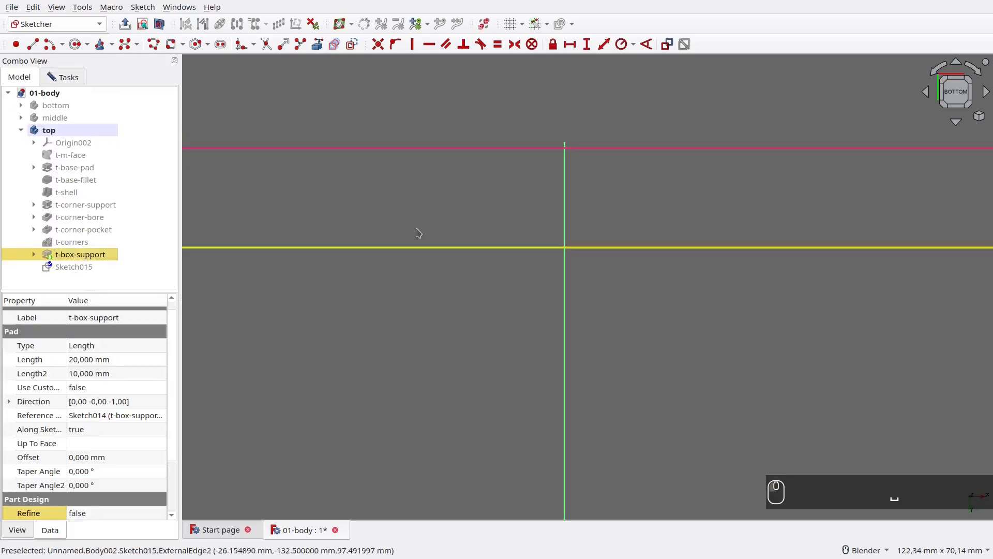
pyautogui.click(464, 206)
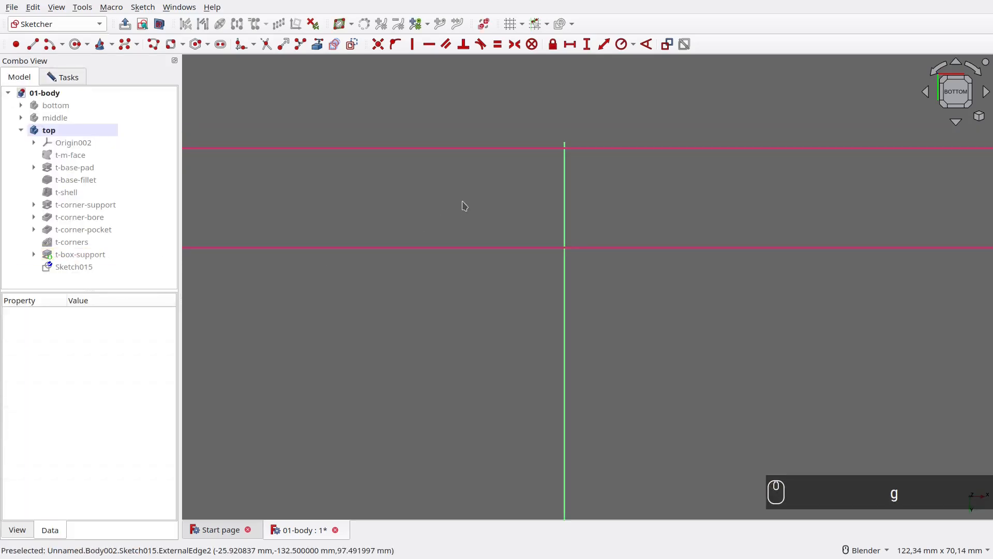
pyautogui.click(494, 111)
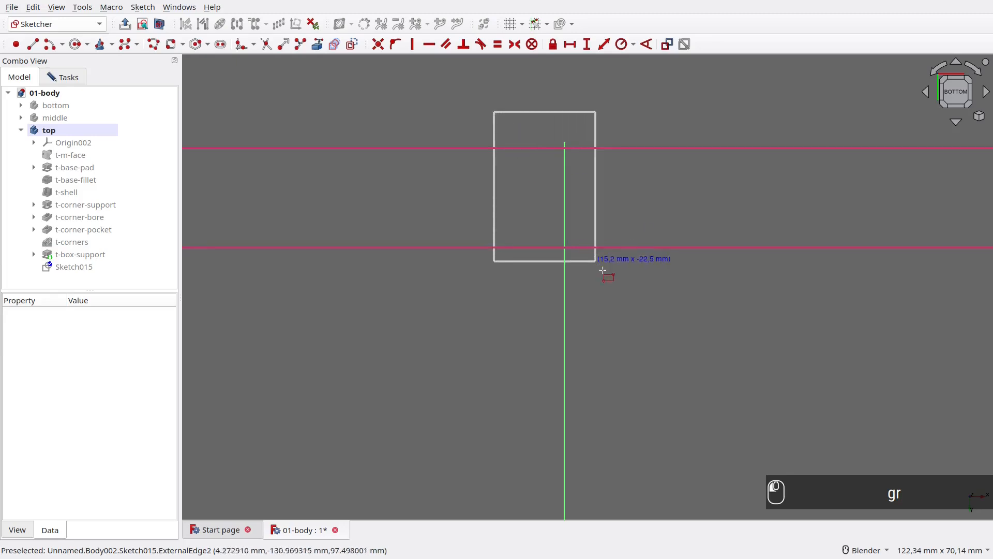
pyautogui.click(637, 295)
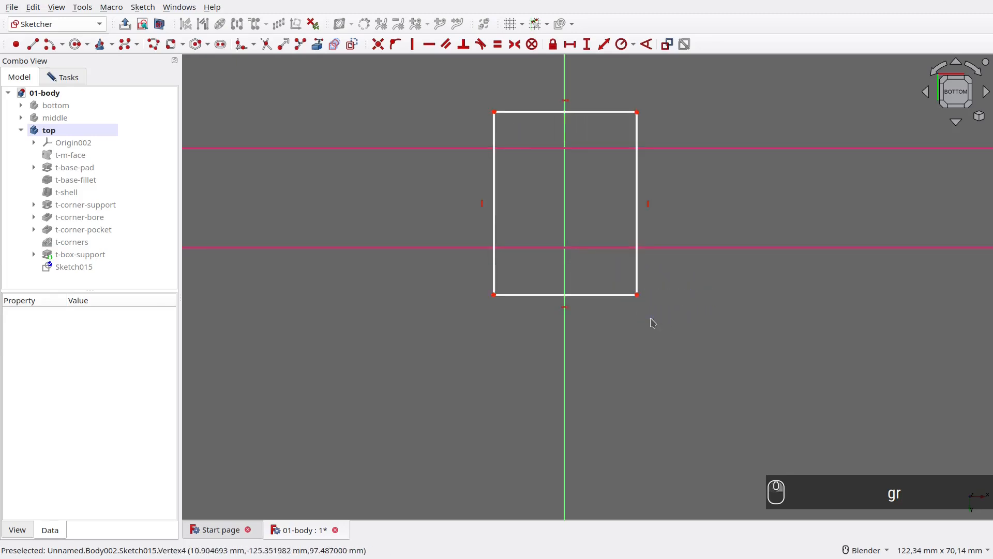
# Constrain the rectangle's two lower corners symmetric about the vertical axis and delete the redundant constraint.
pyautogui.click(638, 296)
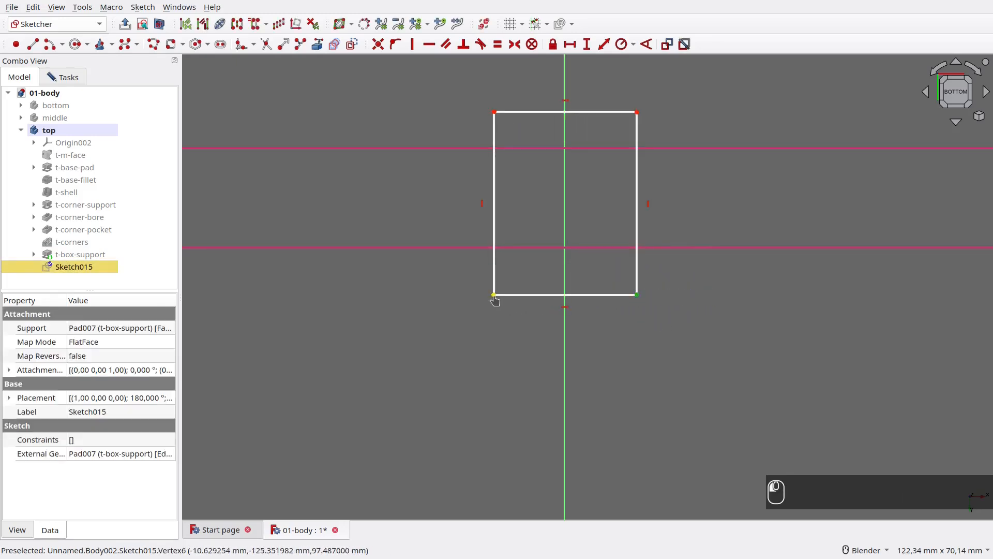
pyautogui.click(566, 341)
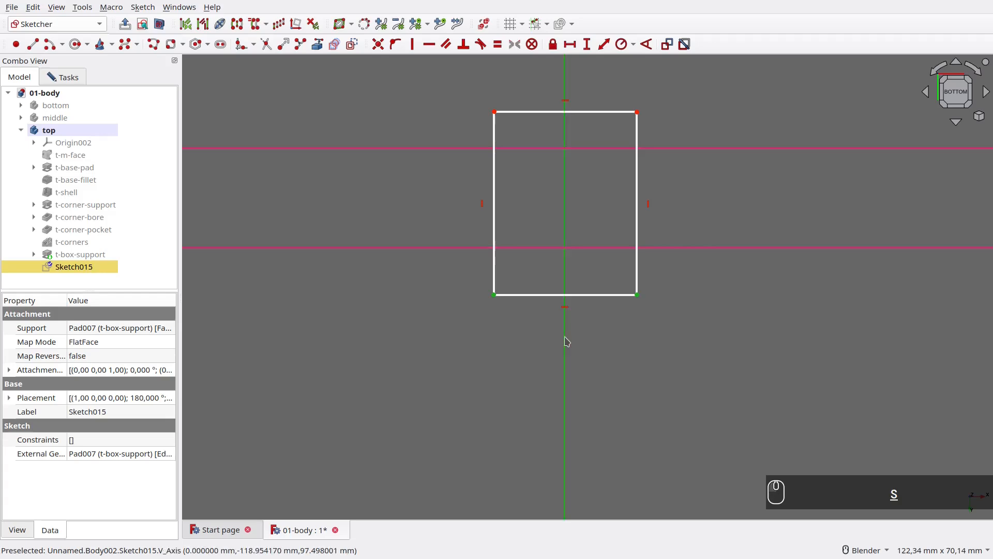
pyautogui.press('s')
pyautogui.click(81, 77)
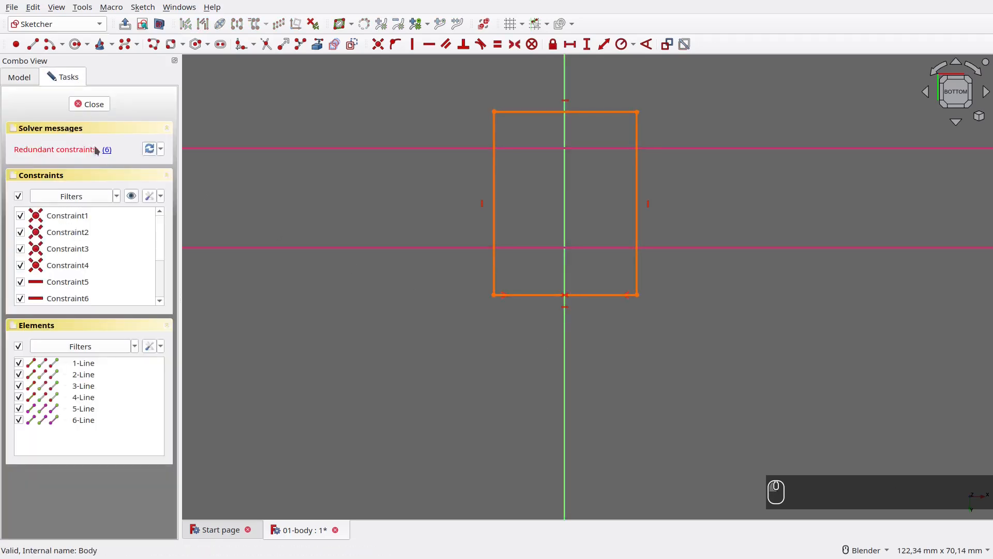
pyautogui.click(107, 151)
pyautogui.press('Delete')
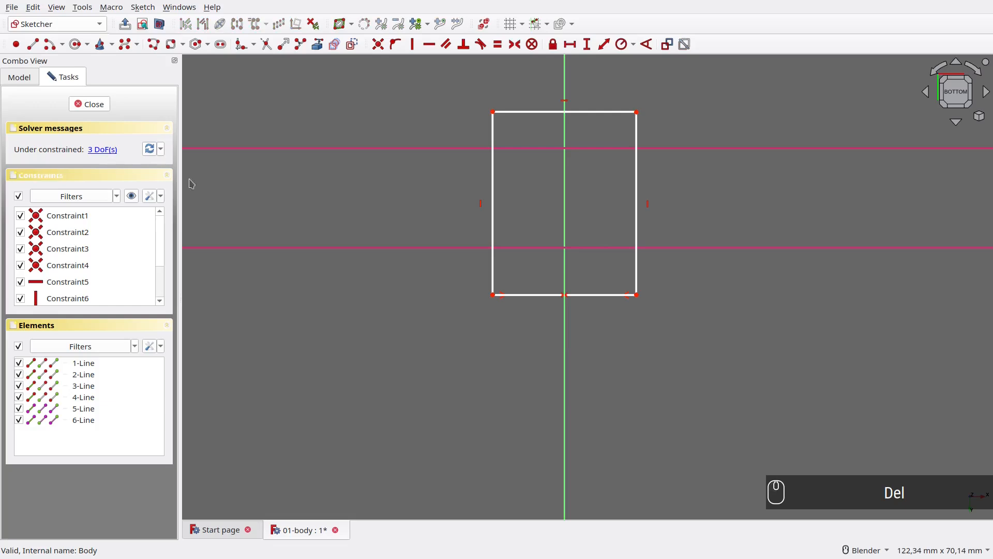
# Constrain the rectangle's lower-left and upper-left corners onto the lower and upper projected edges.
pyautogui.click(492, 295)
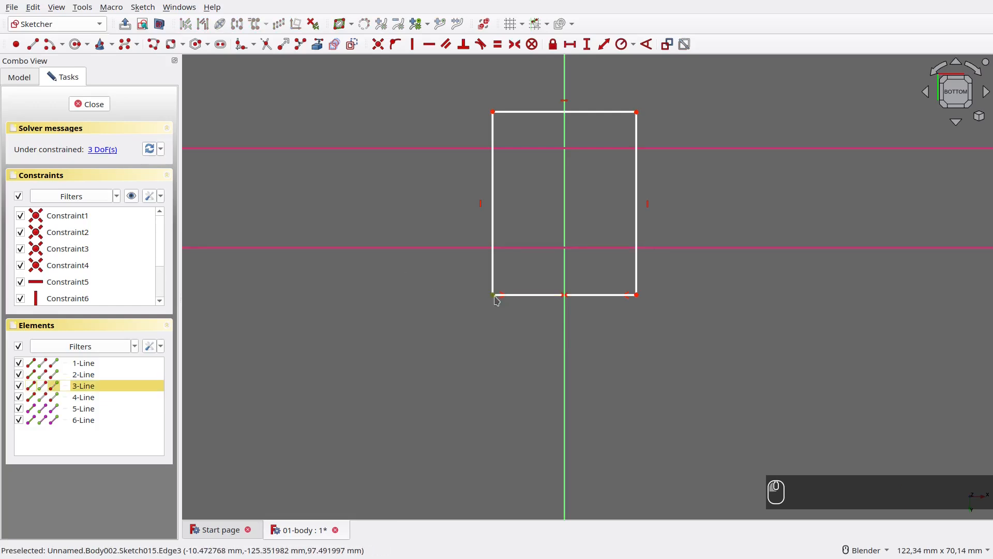
pyautogui.click(473, 251)
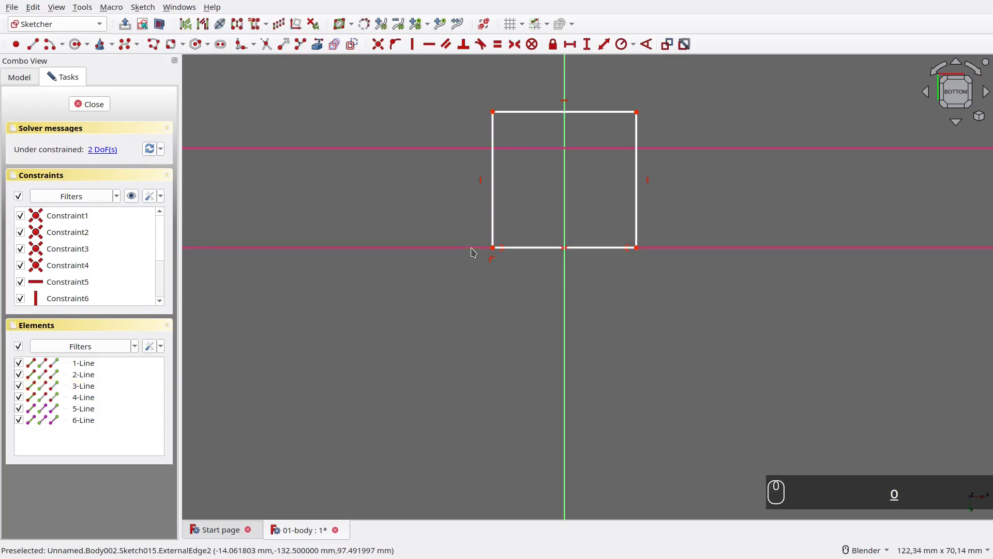
pyautogui.click(492, 112)
pyautogui.click(477, 150)
pyautogui.press('o')
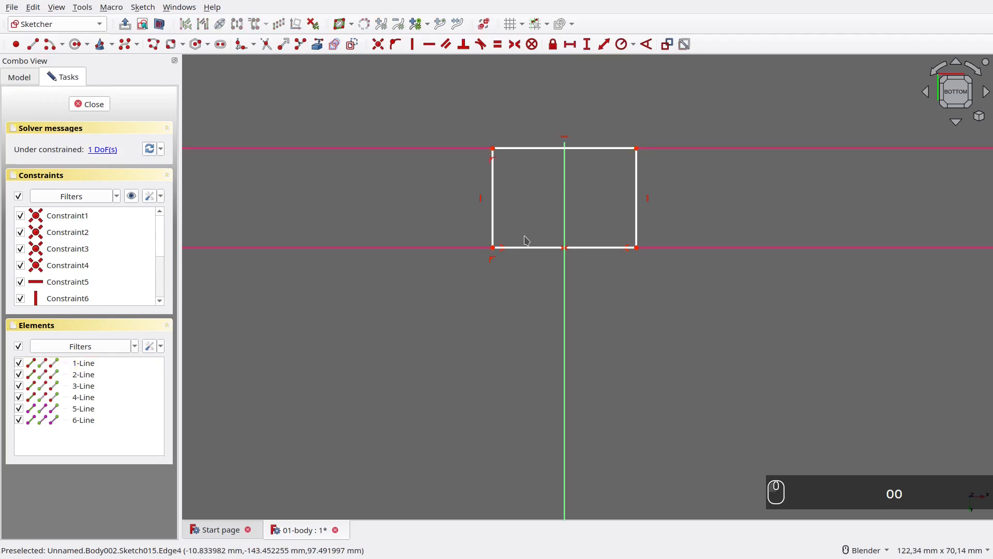
# Set the rectangle's width to 2,5 mm and close the sketch.
pyautogui.click(531, 249)
pyautogui.write('l')
pyautogui.write('2,5')
pyautogui.press('Return')
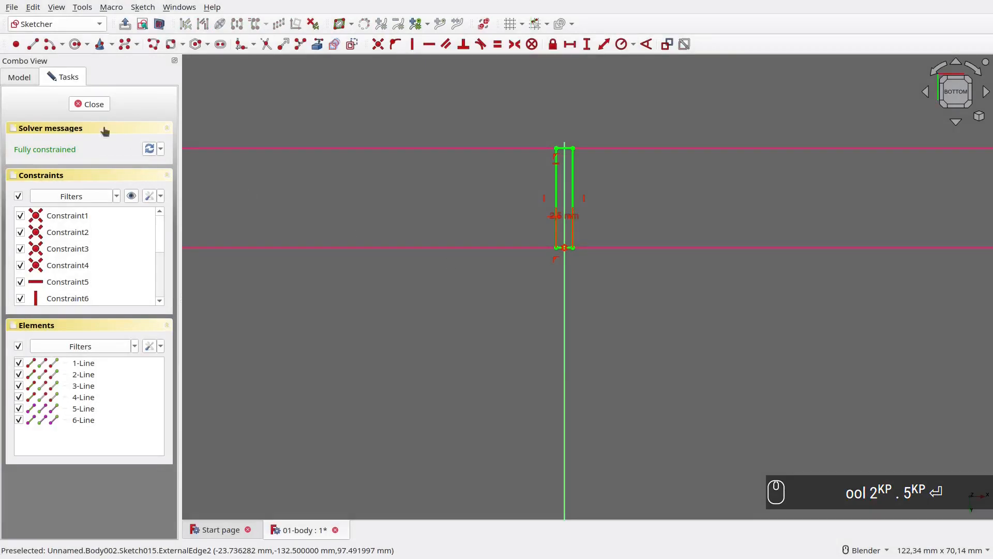
pyautogui.click(88, 105)
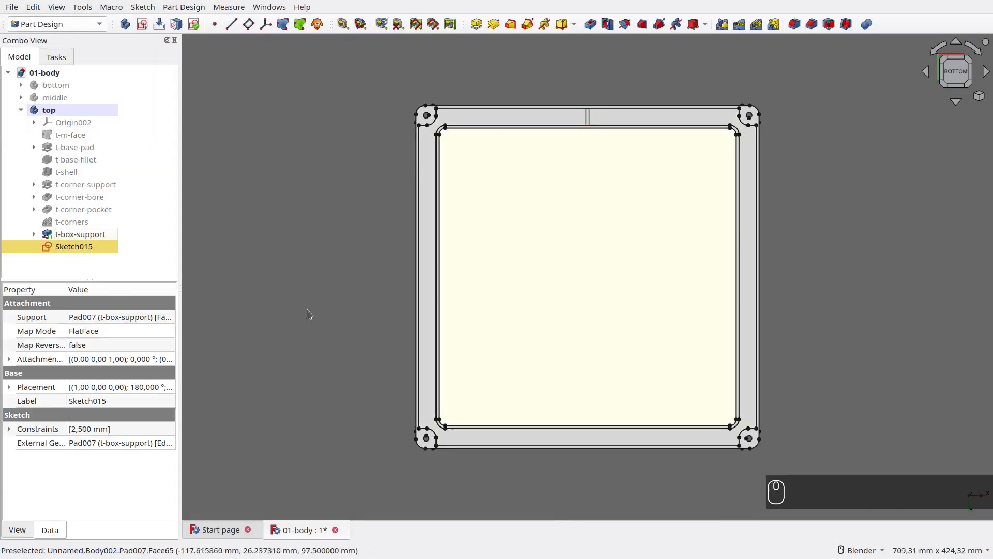
# Rename the rib sketch as t-edge-support-sketch and copy the new name.
pyautogui.press('F2')
pyautogui.write('t-edge-support-sketch')
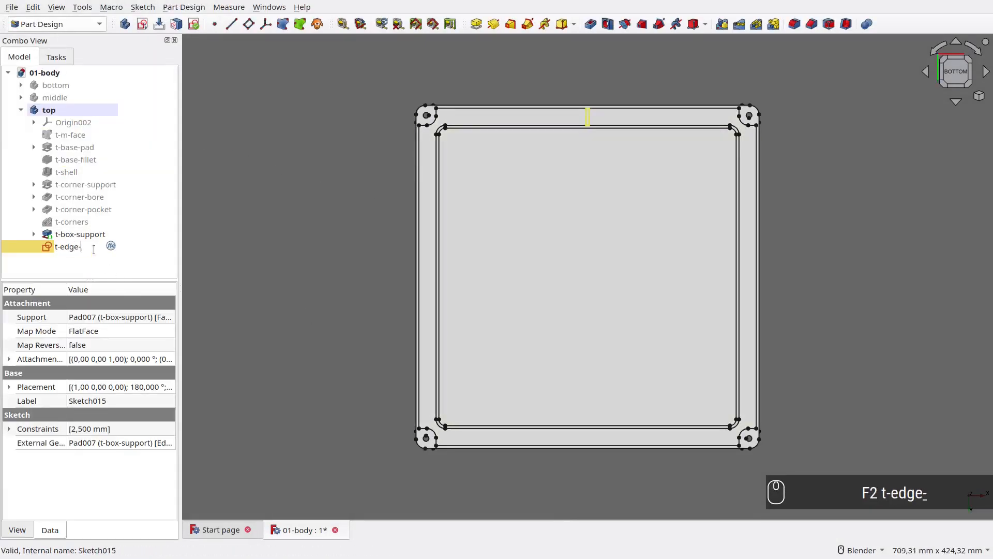
pyautogui.hotkey('ctrl', 'a')
pyautogui.hotkey('ctrl', 'c')
pyautogui.press('Return')
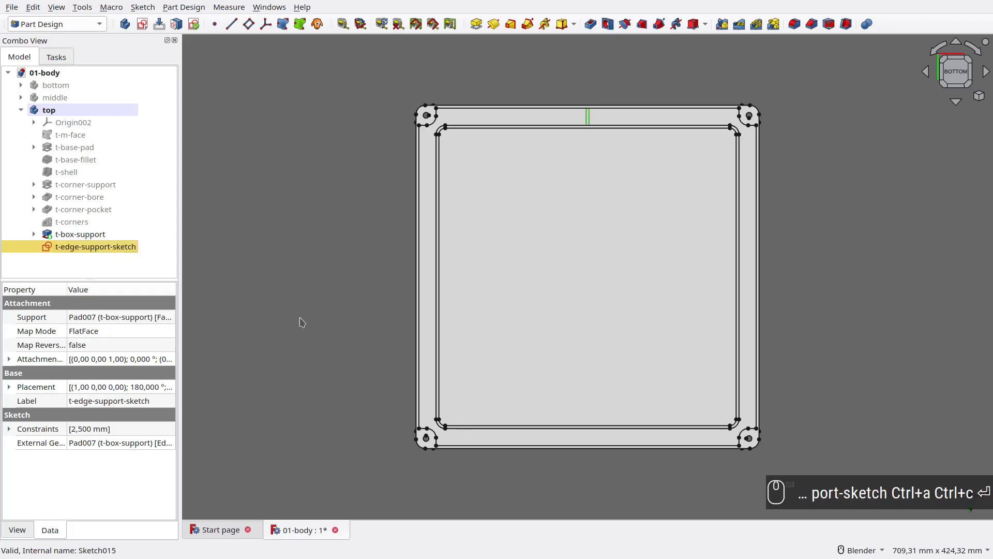
# Pad t-edge-support-sketch using the Up to face type, ending at the outer wall's rim face.
pyautogui.moveTo(350, 324)
pyautogui.mouseDown(button='middle')
pyautogui.moveTo(488, 279)
pyautogui.moveTo(439, 267)
pyautogui.mouseUp(button='middle')
pyautogui.scroll(4, 438, 267)
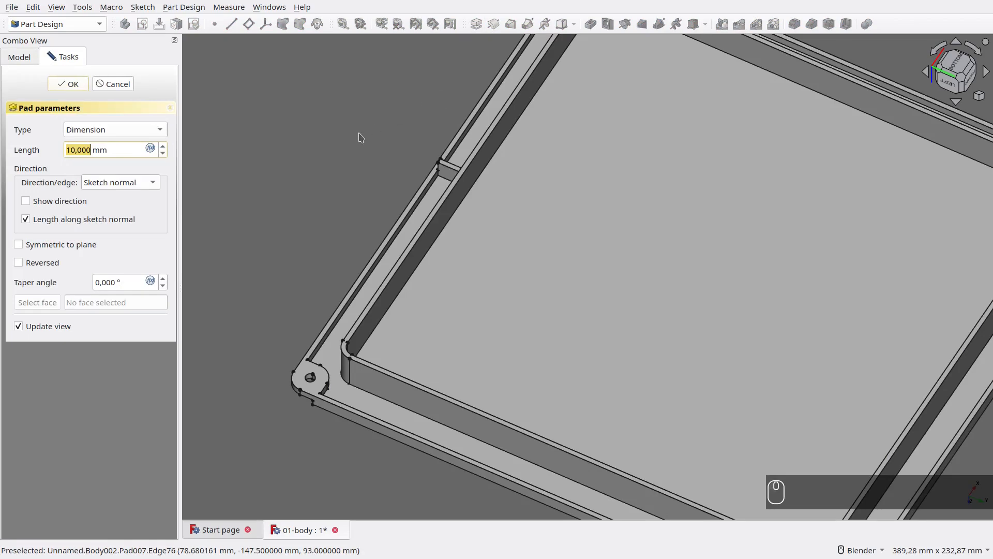
pyautogui.click(106, 128)
pyautogui.click(112, 177)
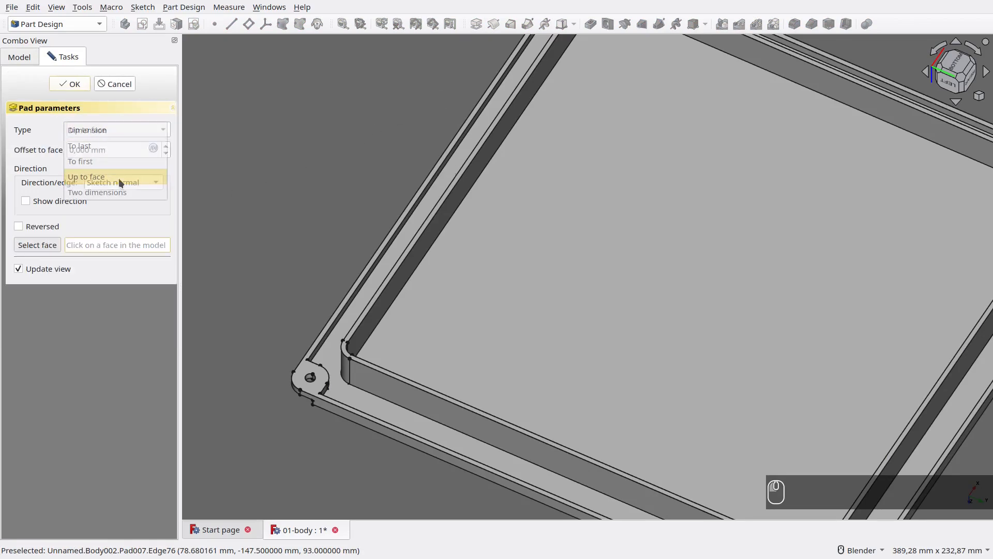
pyautogui.click(414, 190)
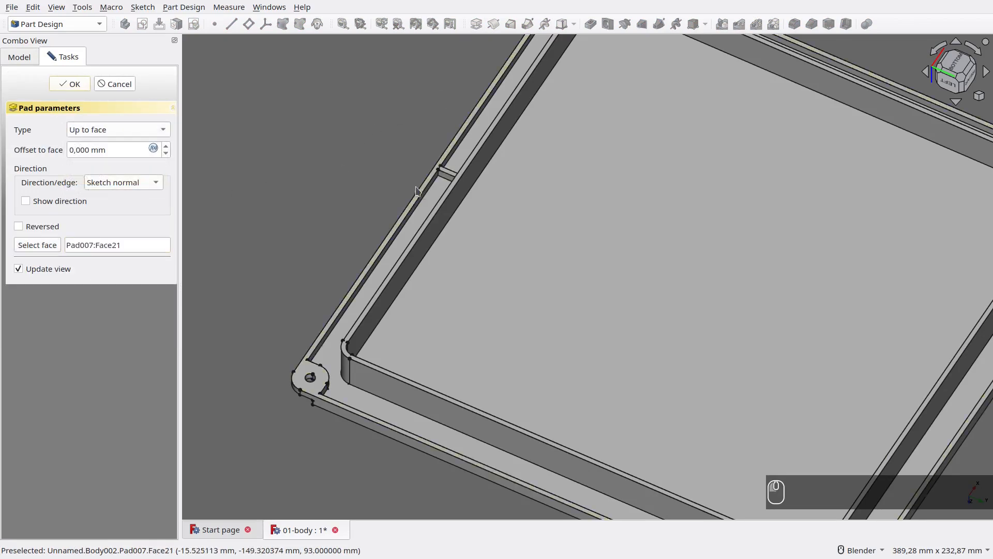
pyautogui.click(67, 84)
# Rename the new rib pad as t-edge-support.
pyautogui.click(75, 248)
pyautogui.press('F2')
pyautogui.hotkey('ctrl', 'v')
pyautogui.hotkey('ctrl', 'BackSpace')
pyautogui.press('BackSpace')
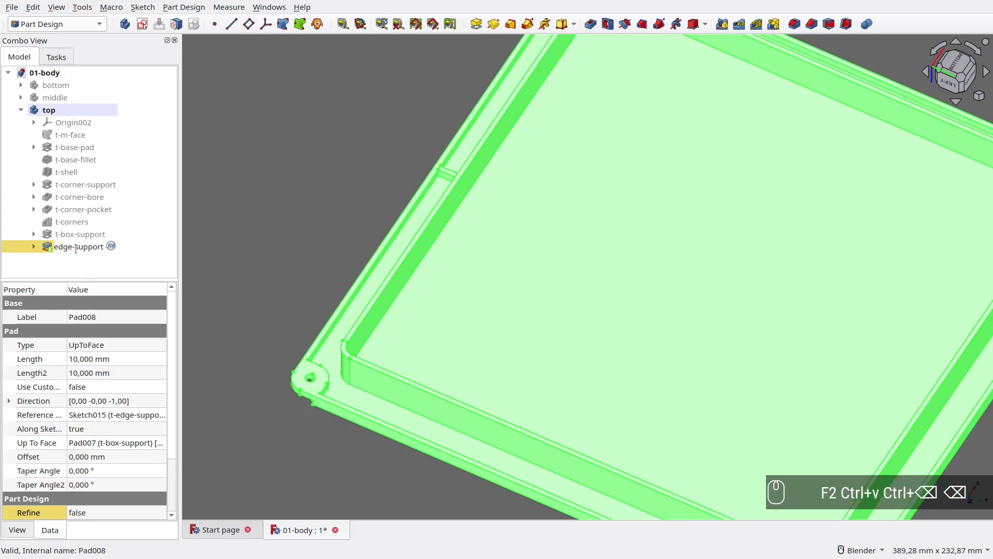
pyautogui.press('Return')
# Set the Refine property of t-edge-support to true.
pyautogui.click(92, 510)
pyautogui.click(91, 528)
pyautogui.click(211, 336)
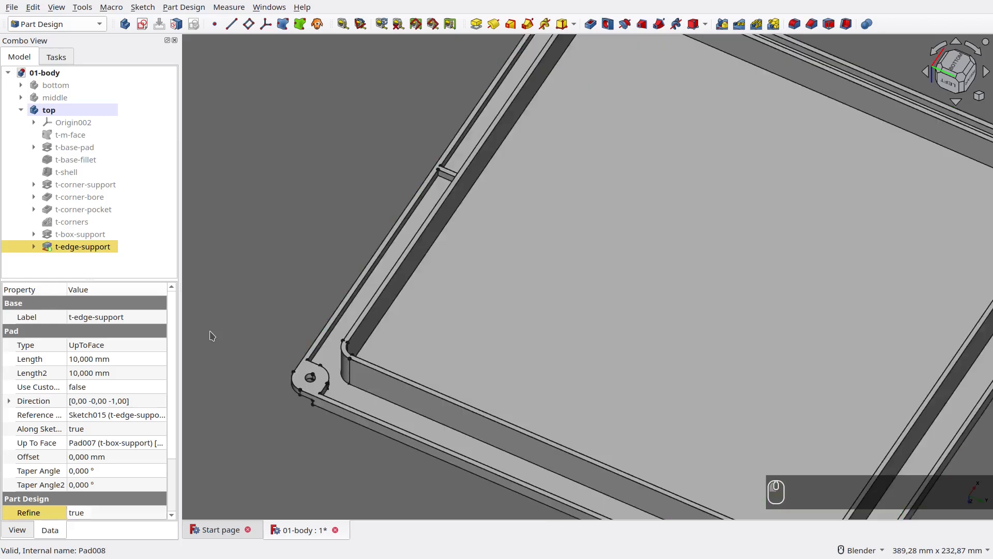
pyautogui.press('KP_5')
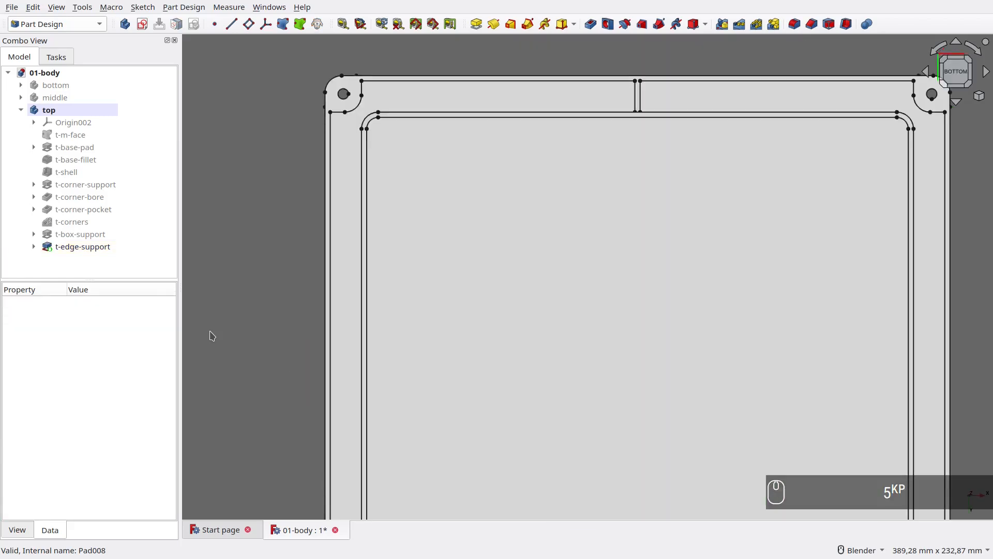
pyautogui.press('v')
pyautogui.press('f')
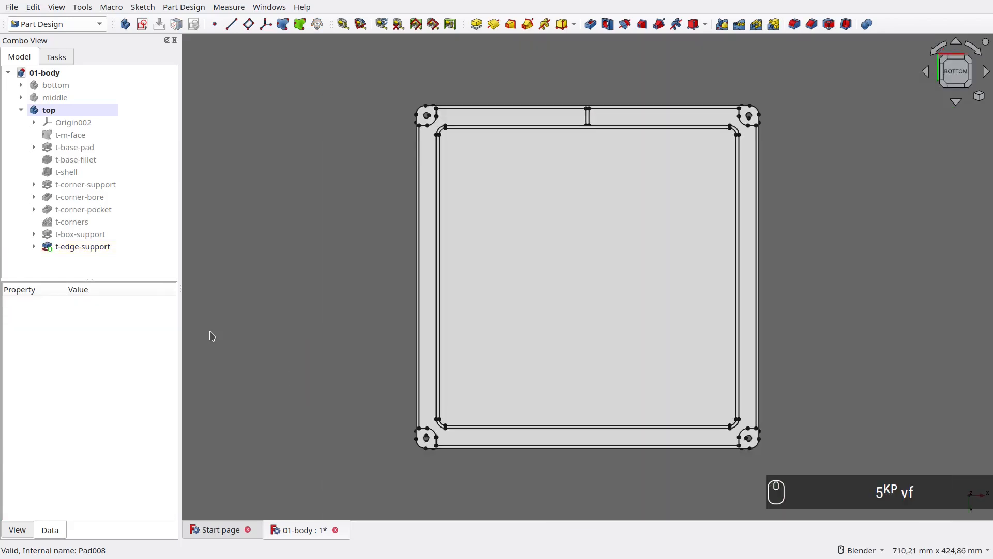
# Create a polar pattern of t-edge-support with 4 occurrences over 360° about the normal sketch axis.
pyautogui.click(83, 247)
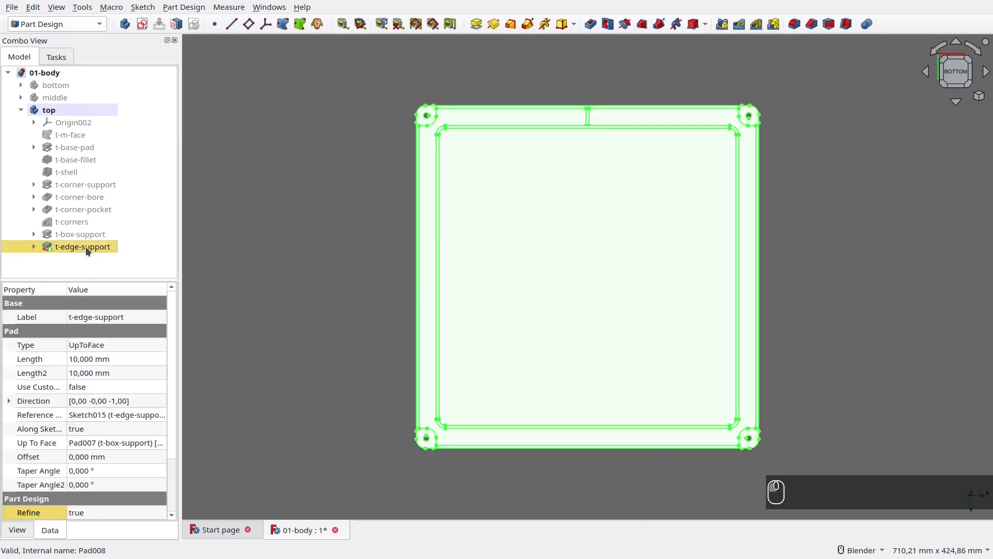
pyautogui.click(757, 27)
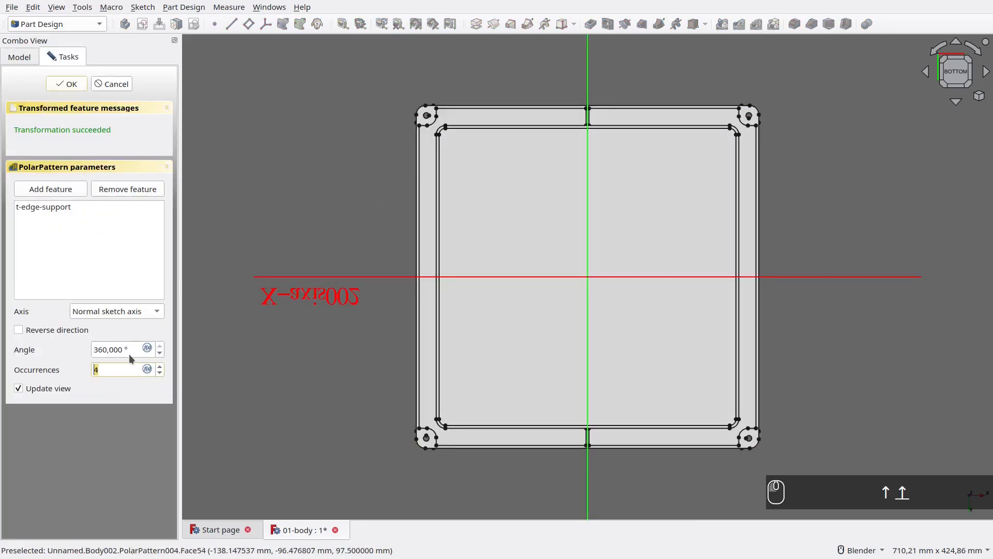
pyautogui.click(83, 83)
# Rename the new polar pattern as t-edge-supports and set its Refine property to true.
pyautogui.click(92, 257)
pyautogui.press('F2')
pyautogui.write('t')
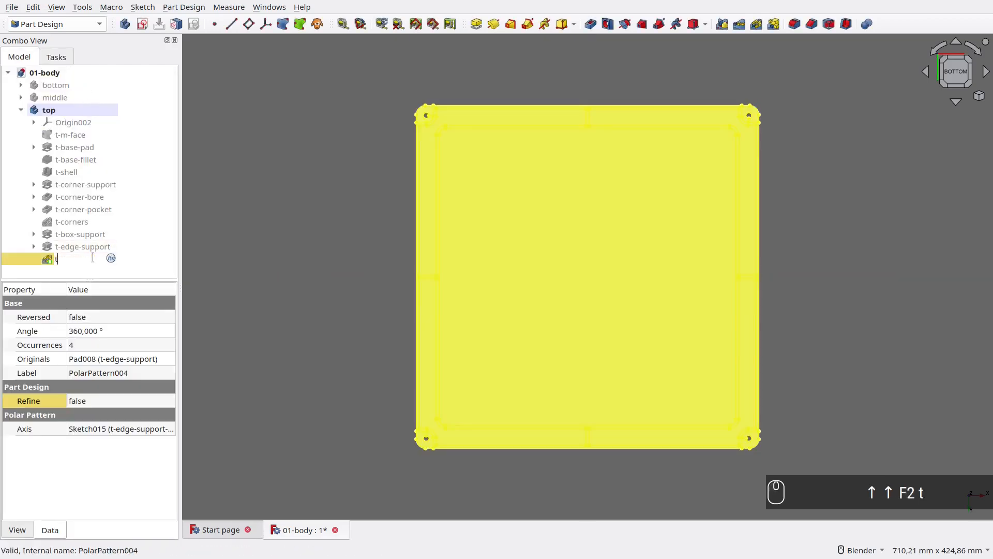
pyautogui.write('-edge-supports')
pyautogui.press('Return')
pyautogui.click(80, 406)
pyautogui.click(81, 404)
pyautogui.click(88, 416)
pyautogui.click(253, 318)
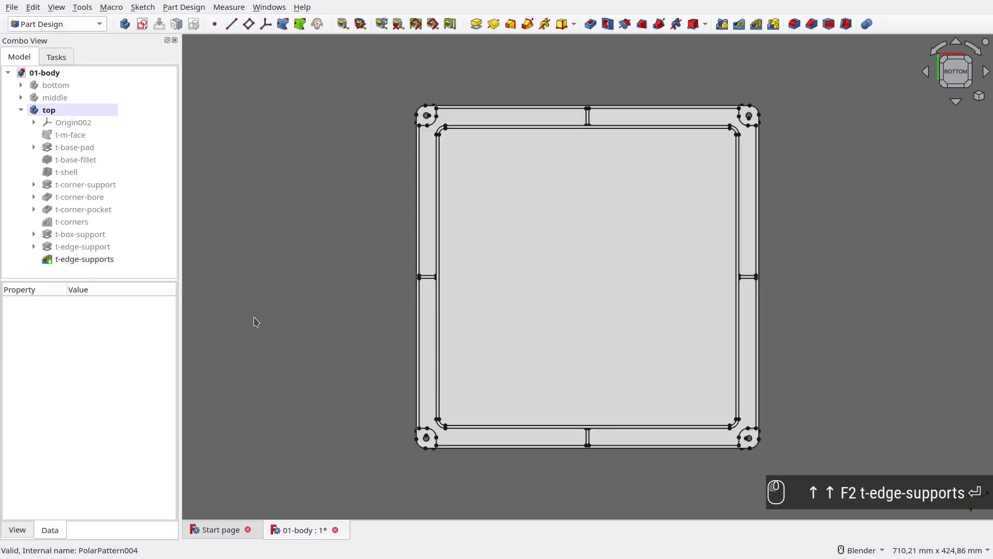
# Start a fillet on the plate's large upper face with a 1 mm radius.
pyautogui.moveTo(331, 211); pyautogui.dragTo(387, 409, button='middle')
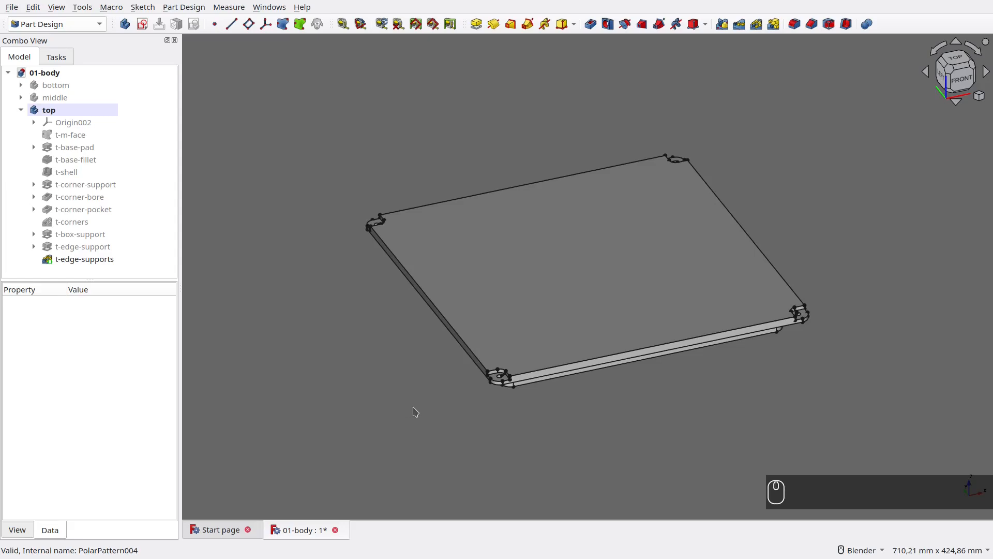
pyautogui.scroll(3, 496, 334)
pyautogui.click(496, 332)
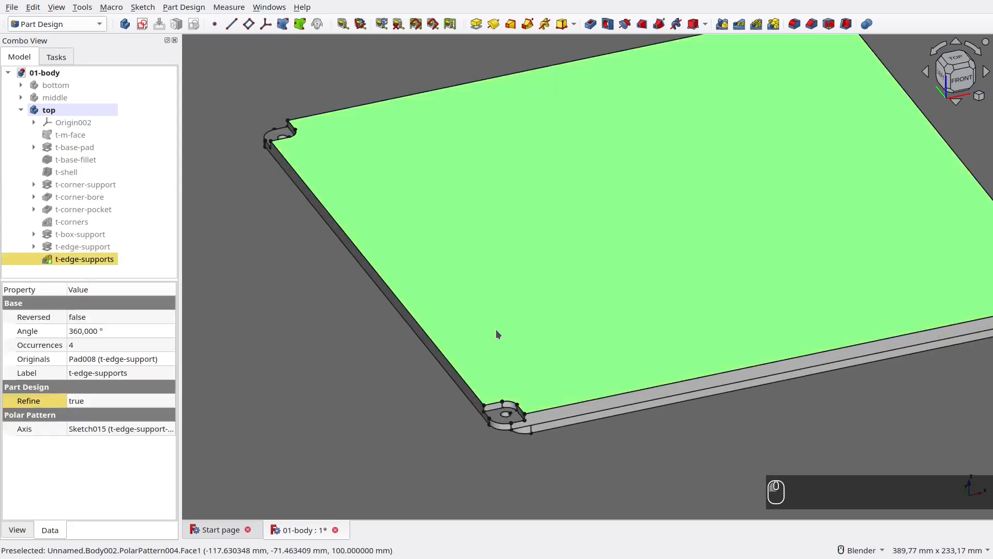
pyautogui.click(795, 24)
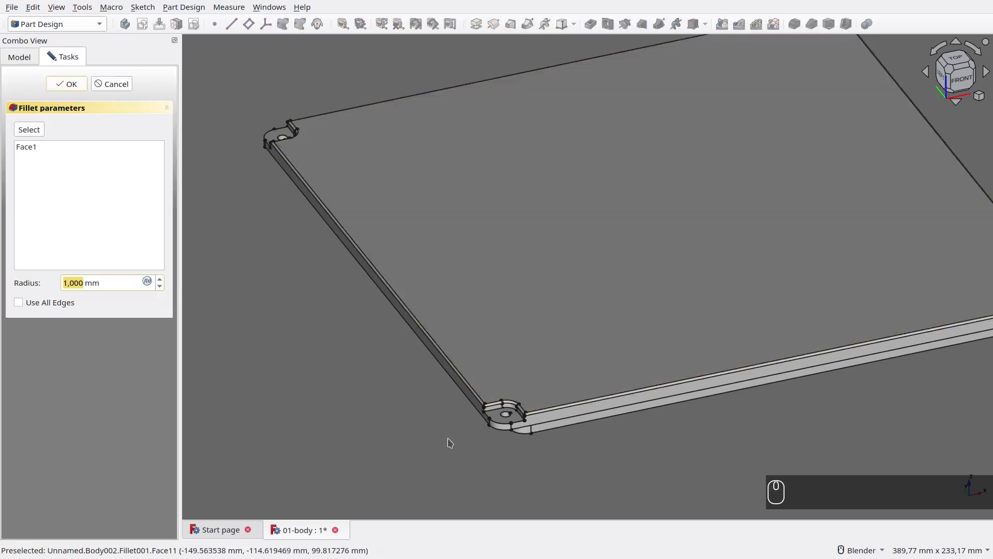
pyautogui.scroll(5, 454, 450)
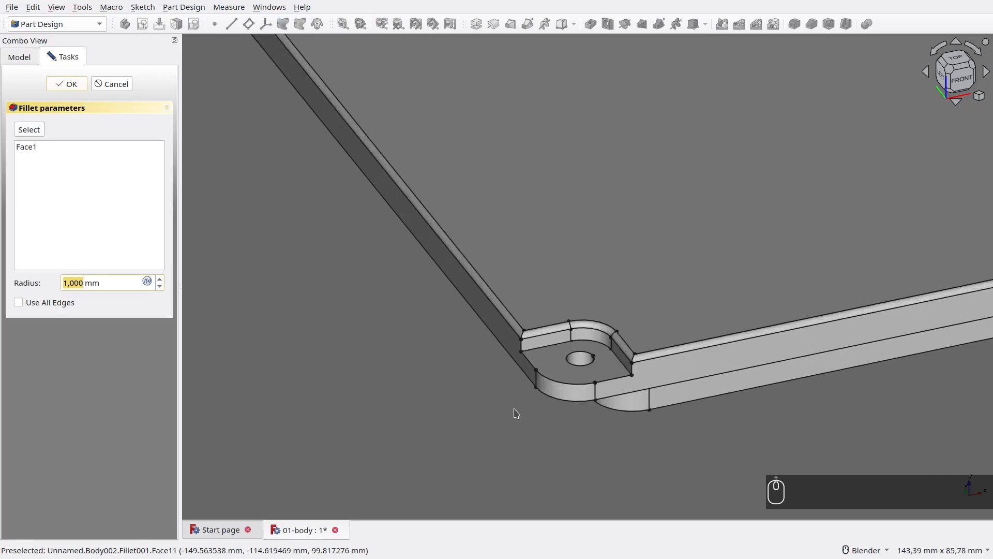
# Add the short vertical pocket edges and the curved outer edge at the first two corners to the fillet selection.
pyautogui.click(41, 130)
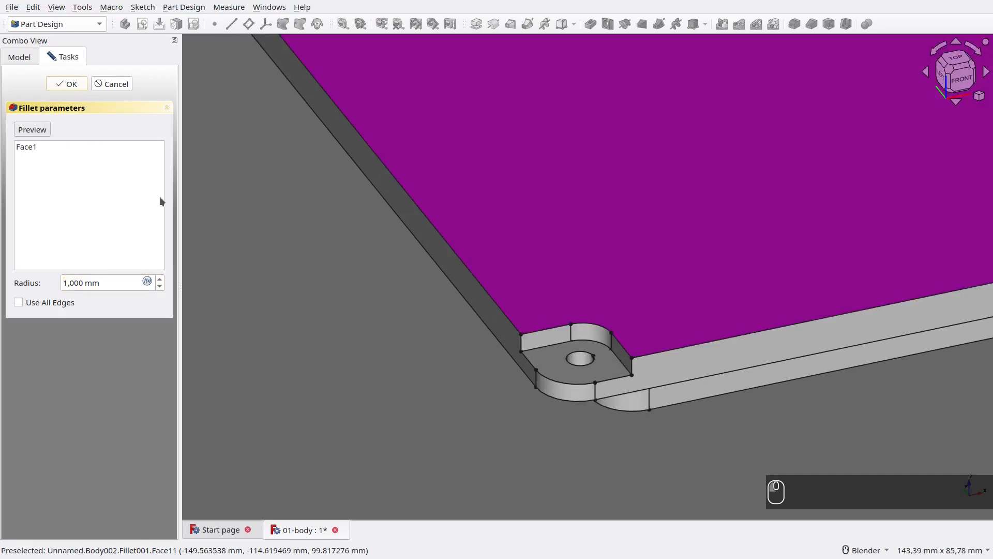
pyautogui.click(521, 345)
pyautogui.click(554, 381)
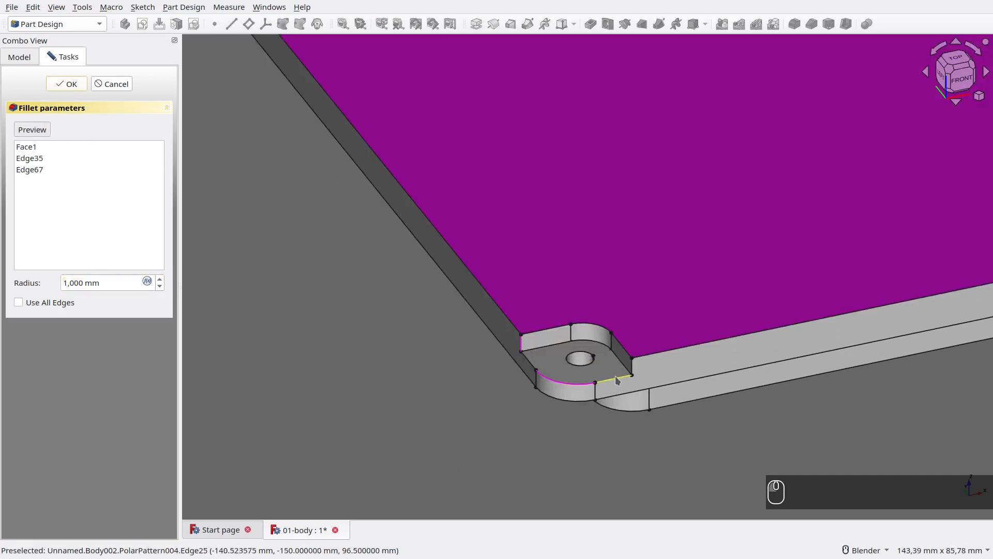
pyautogui.click(631, 366)
pyautogui.keyDown('shift'); pyautogui.moveTo(817, 247); pyautogui.dragTo(470, 340, button='middle'); pyautogui.keyUp('shift')
pyautogui.moveTo(803, 340); pyautogui.dragTo(567, 181, button='middle')
pyautogui.click(575, 416)
pyautogui.click(625, 448)
pyautogui.click(694, 420)
# Add the matching vertical and curved edges at the remaining two corners, preview the result and accept the 1 mm fillet.
pyautogui.keyDown('shift'); pyautogui.moveTo(793, 316); pyautogui.dragTo(543, 374, button='middle'); pyautogui.keyUp('shift')
pyautogui.click(508, 392)
pyautogui.click(564, 421)
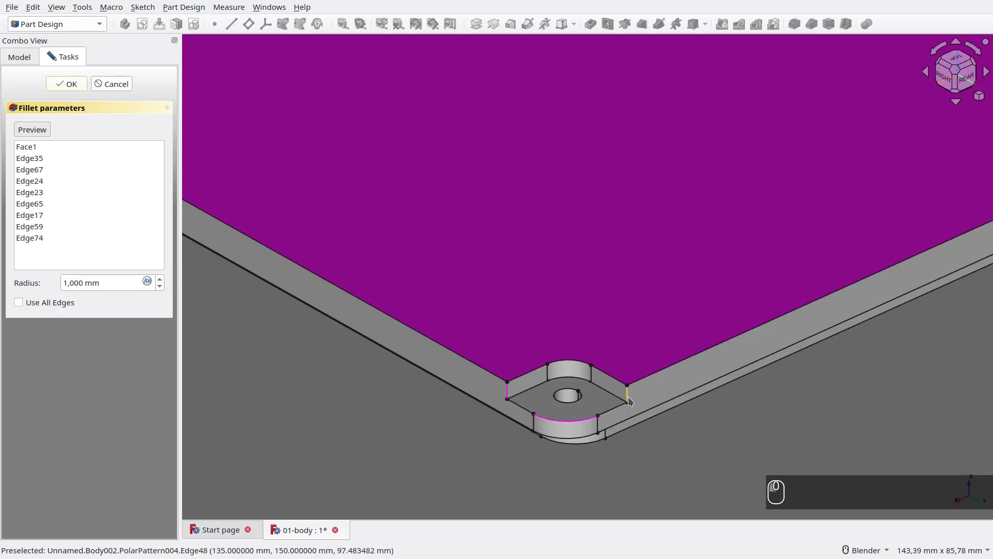
pyautogui.click(627, 397)
pyautogui.moveTo(851, 307); pyautogui.dragTo(656, 331, button='middle')
pyautogui.keyDown('shift'); pyautogui.moveTo(761, 404); pyautogui.dragTo(663, 366, button='middle'); pyautogui.keyUp('shift')
pyautogui.click(693, 424)
pyautogui.click(766, 449)
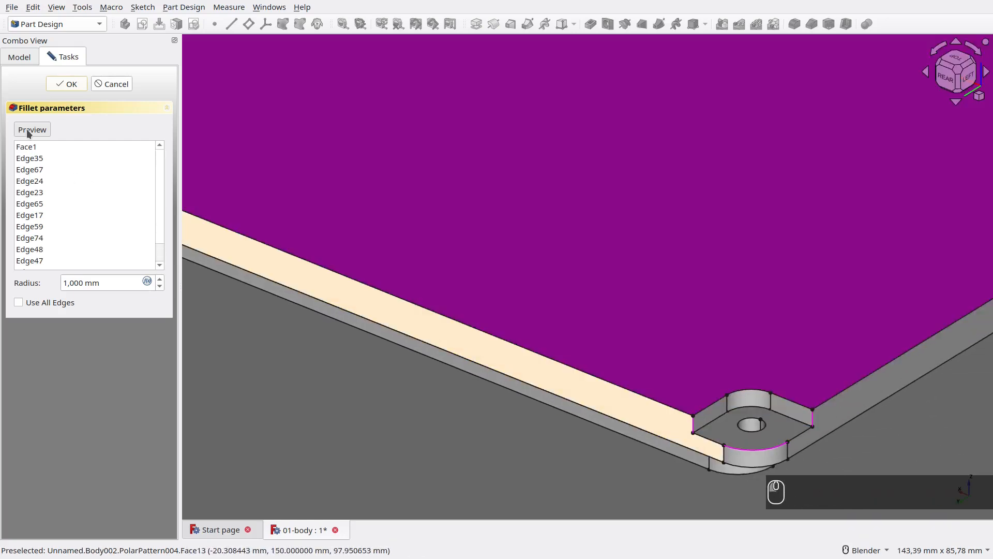
pyautogui.click(32, 130)
pyautogui.scroll(-3, 525, 319)
pyautogui.scroll(-2, 513, 357)
pyautogui.moveTo(436, 388); pyautogui.dragTo(588, 368, button='middle')
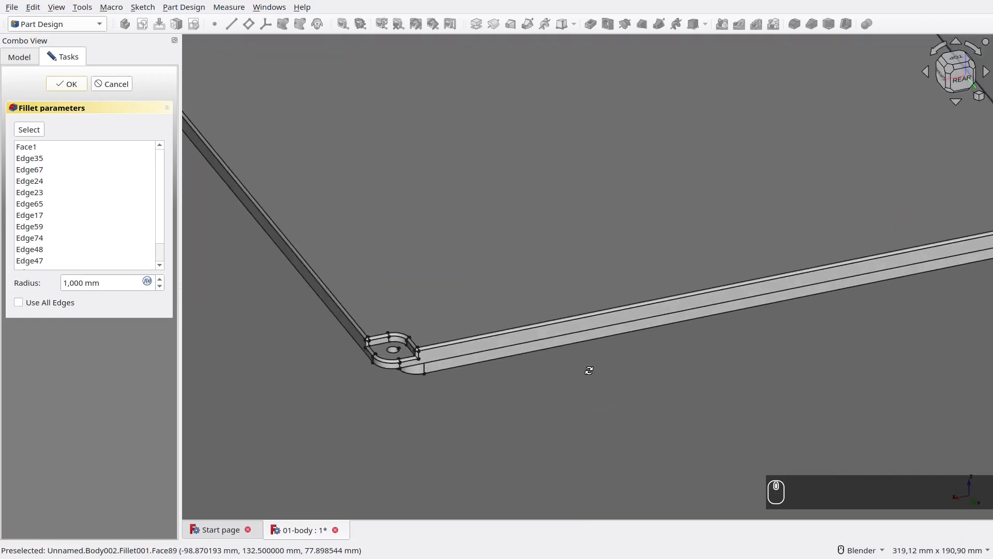
pyautogui.click(71, 84)
# Rename the new fillet as t-fillet.
pyautogui.click(80, 276)
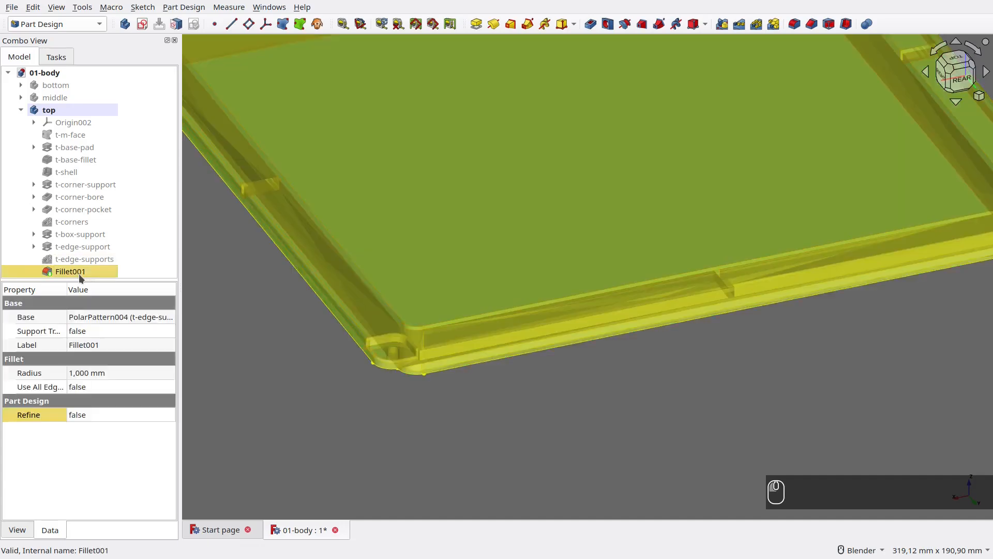
pyautogui.press('F2')
pyautogui.write('t-fillet')
pyautogui.press('Return')
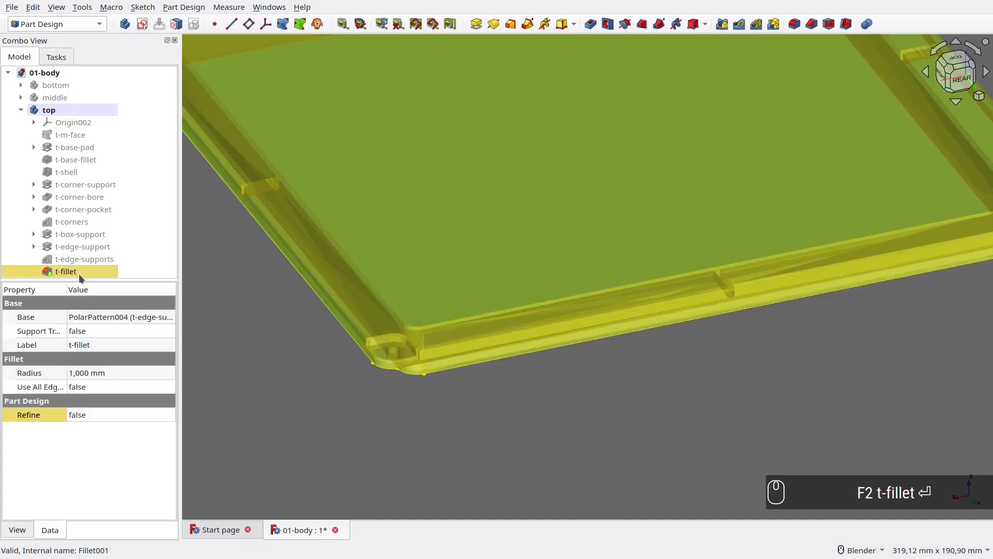
pyautogui.click(281, 380)
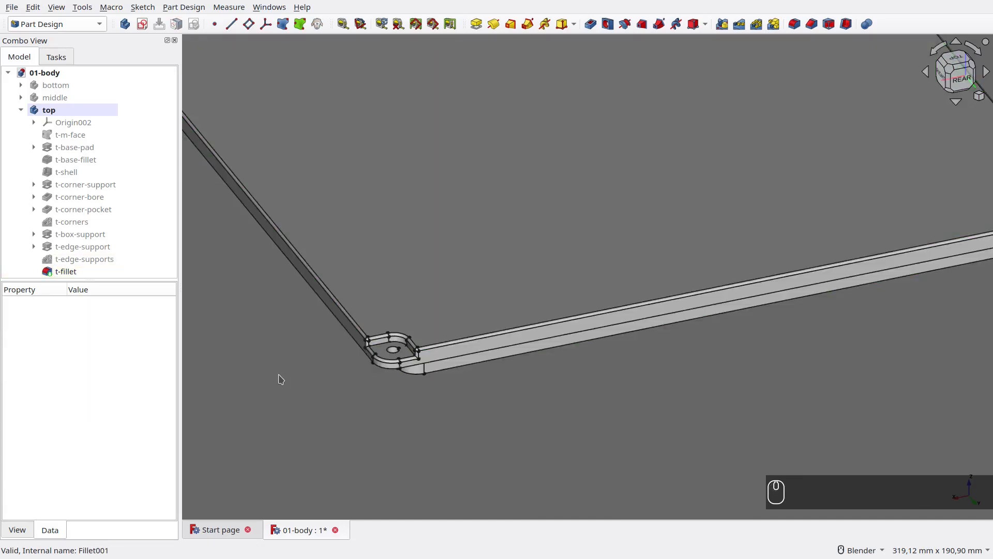
# Display the middle body's m-base-sketch with m-shell hidden, and view the model from the front.
pyautogui.press('KP_0')
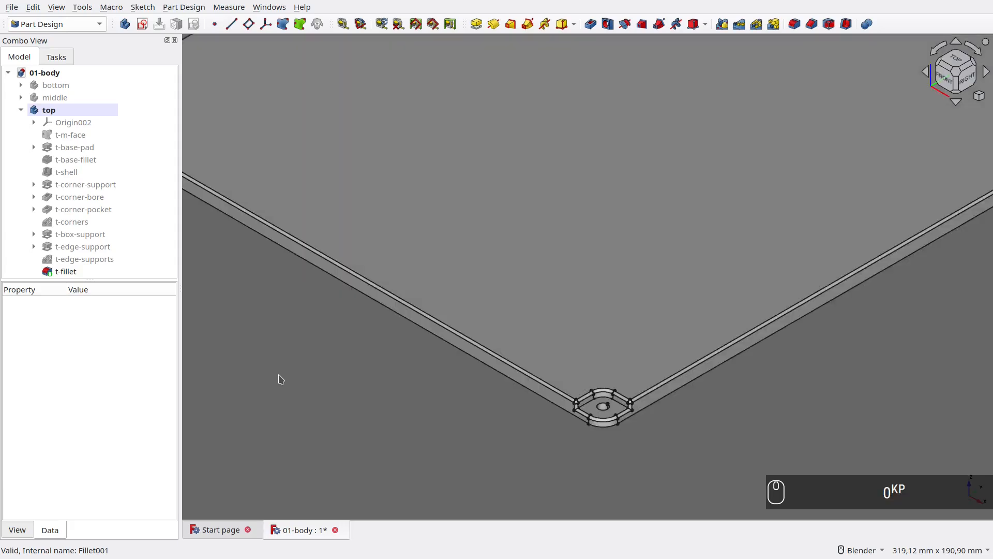
pyautogui.press('v')
pyautogui.press('f')
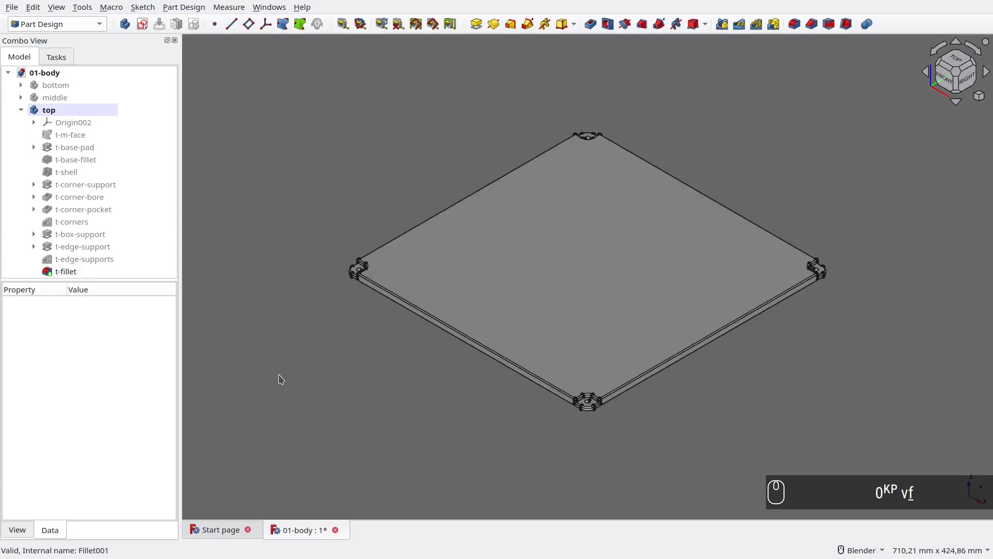
pyautogui.click(21, 98)
pyautogui.click(34, 122)
pyautogui.click(70, 134)
pyautogui.press('space')
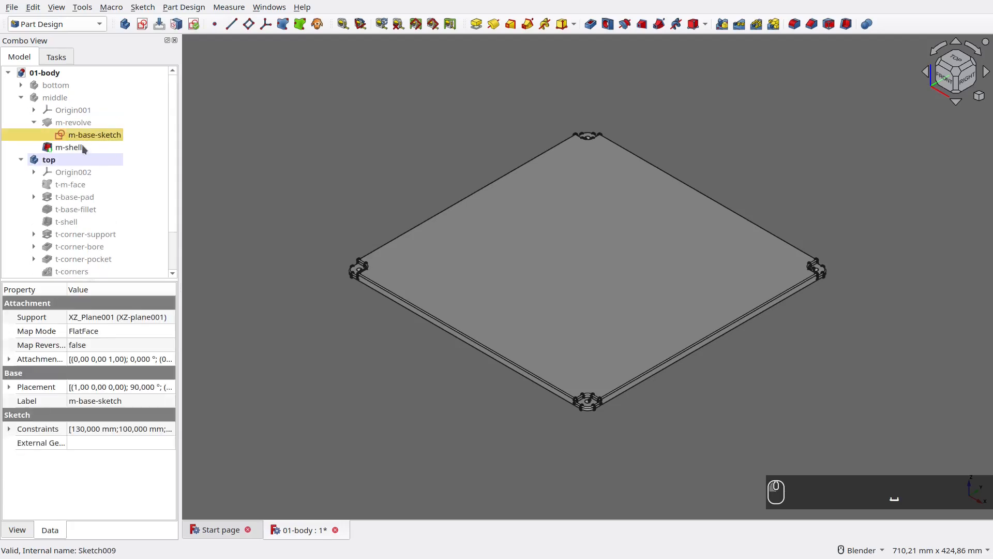
pyautogui.moveTo(367, 299); pyautogui.dragTo(357, 239, button='middle')
pyautogui.click(56, 98)
pyautogui.press('space')
pyautogui.press('space')
pyautogui.press('space')
pyautogui.moveTo(291, 288)
pyautogui.mouseDown(button='middle')
pyautogui.moveTo(346, 344)
pyautogui.moveTo(476, 364)
pyautogui.mouseUp(button='middle')
pyautogui.press('1')
# Create a sub-object shape binder of m-base-sketch in the top body, then show m-shell again and hide the sketch and middle body.
pyautogui.click(104, 136)
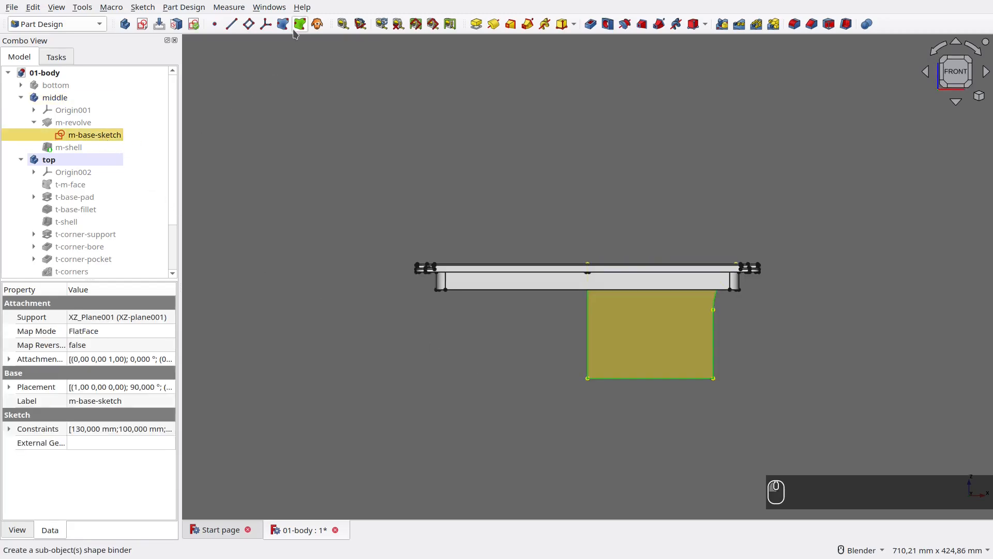
pyautogui.click(73, 149)
pyautogui.press('space')
pyautogui.click(78, 135)
pyautogui.press('space')
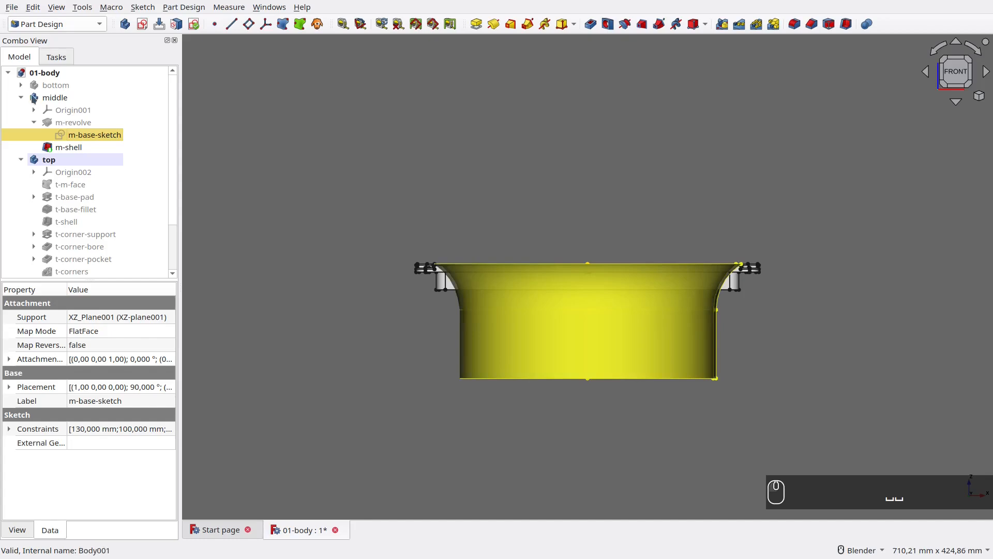
pyautogui.click(20, 97)
pyautogui.click(38, 97)
pyautogui.press('space')
pyautogui.scroll(-1, 84, 222)
# Rename the new shape binder as t-m-revolve-binder.
pyautogui.click(85, 272)
pyautogui.press('F2')
pyautogui.write('t-m-revolve-binder')
pyautogui.press('Return')
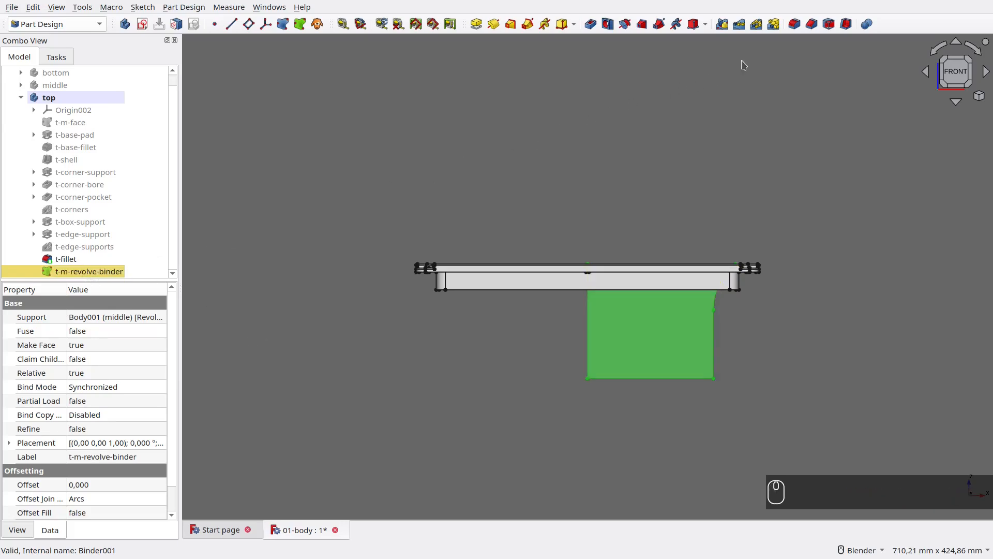
# Cut a 360° groove from t-m-revolve-binder about the base Z axis and close the report view.
pyautogui.click(625, 24)
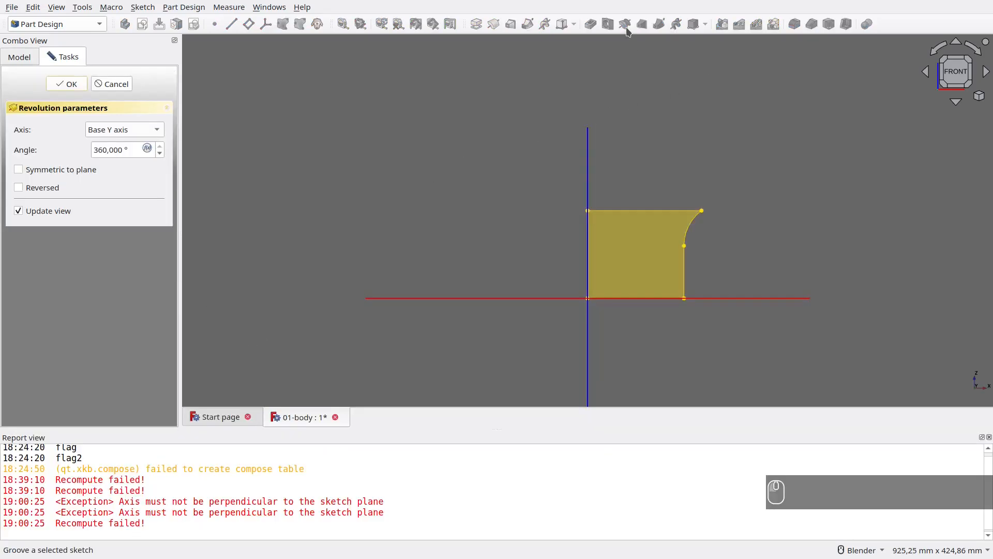
pyautogui.click(149, 134)
pyautogui.click(143, 145)
pyautogui.moveTo(335, 200); pyautogui.dragTo(321, 206, button='middle')
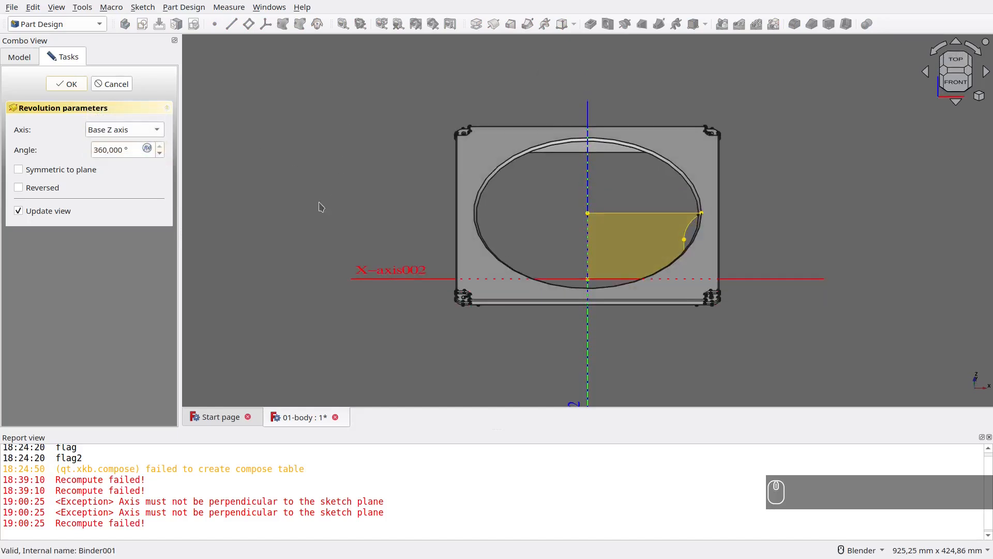
pyautogui.click(68, 86)
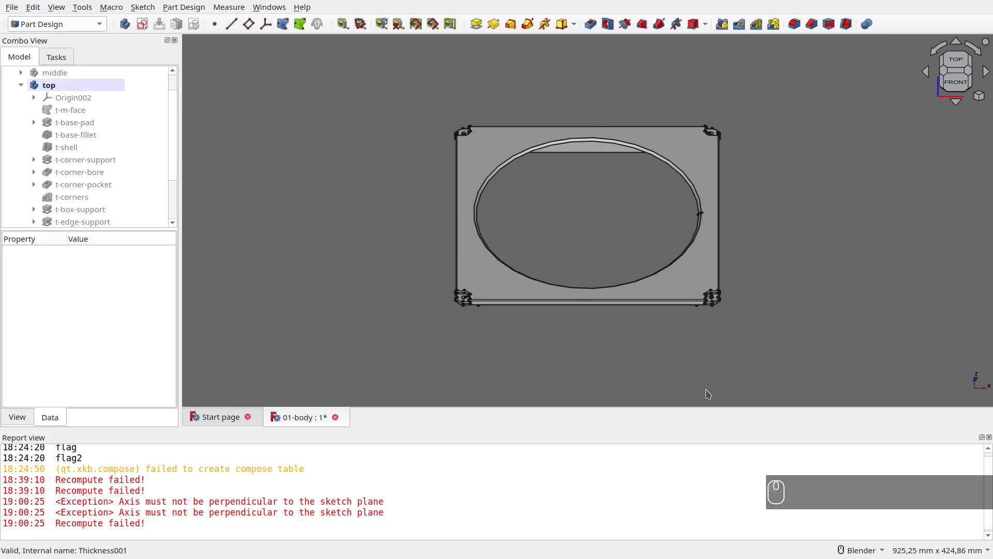
pyautogui.click(989, 438)
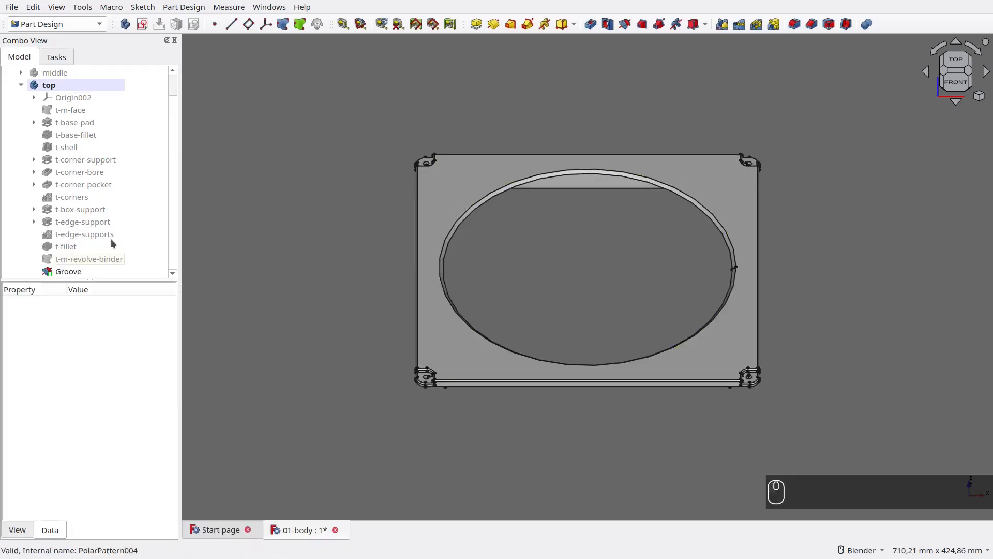
# Rename the groove feature as t-groove and save the document.
pyautogui.click(75, 272)
pyautogui.press('F2')
pyautogui.write('t-groove')
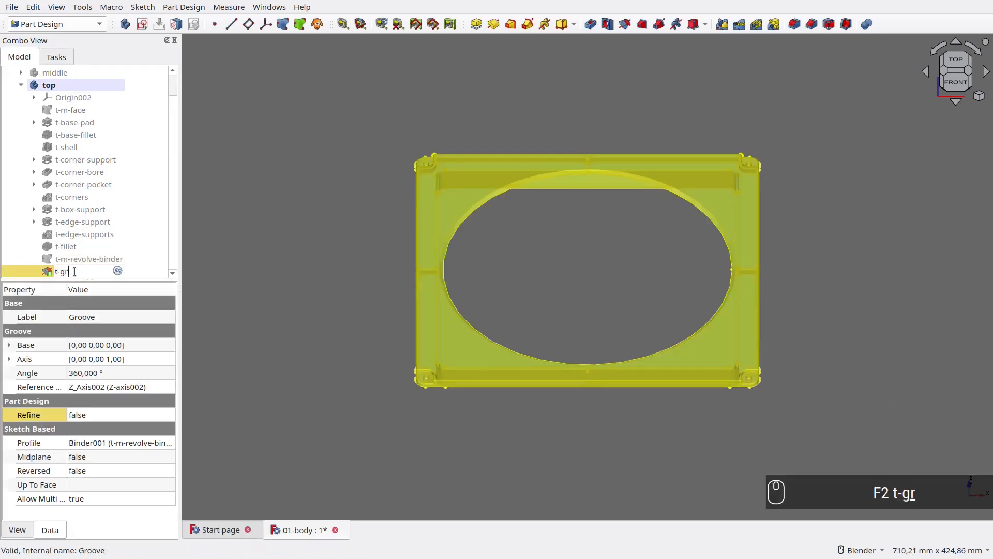
pyautogui.press('Return')
pyautogui.click(299, 350)
pyautogui.moveTo(344, 414); pyautogui.dragTo(505, 478, button='middle')
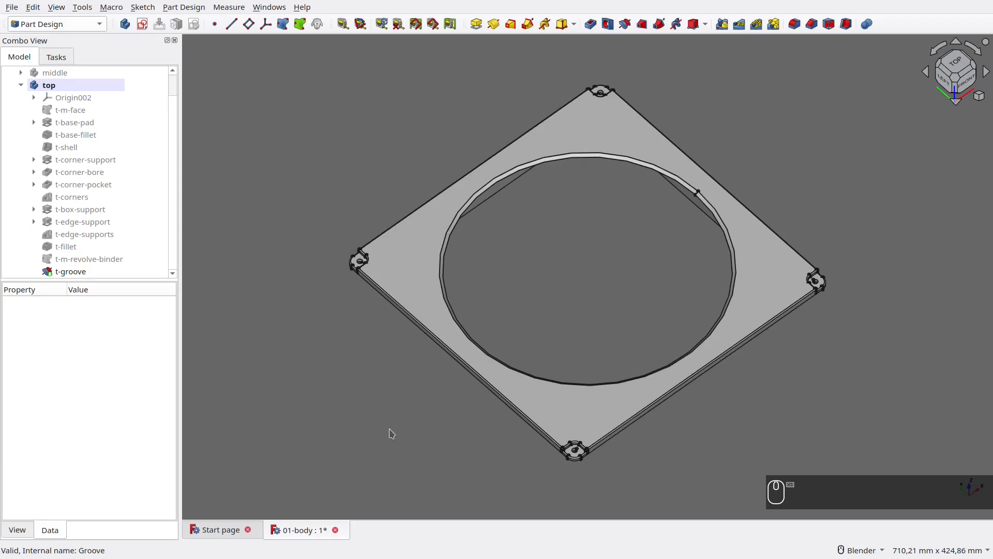
pyautogui.hotkey('ctrl', 's')
# Collapse the top body in the tree and show the middle and bottom bodies in an isometric view.
pyautogui.click(22, 85)
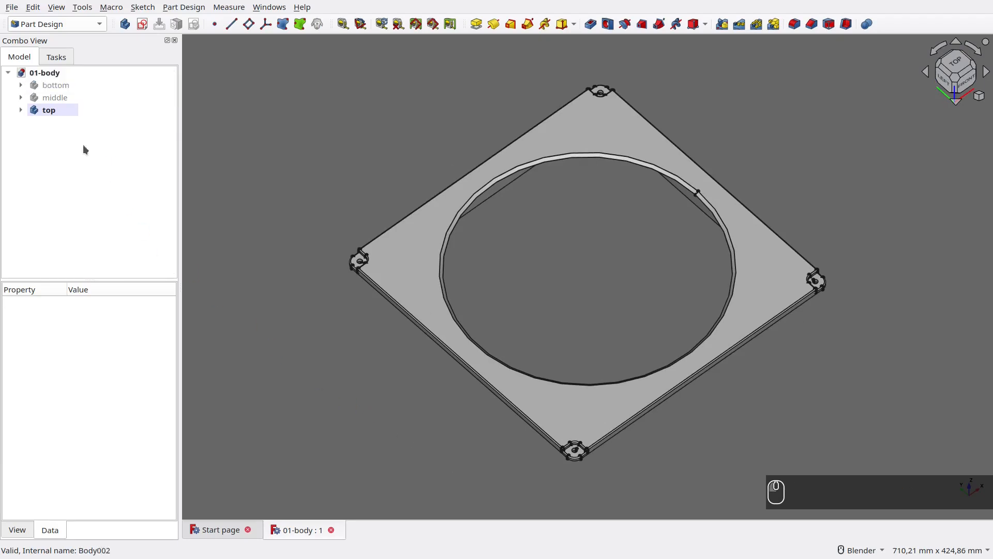
pyautogui.press('KP_0')
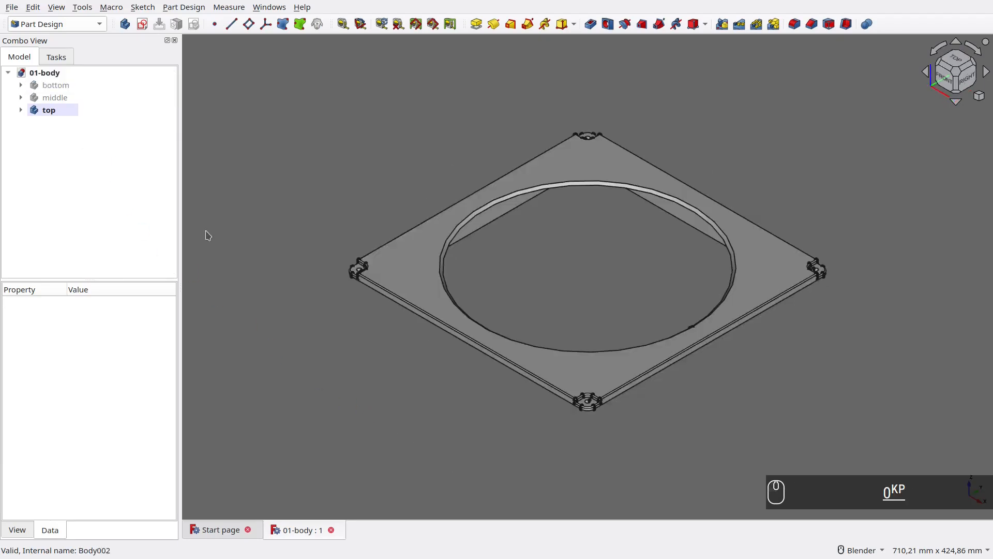
pyautogui.click(51, 110)
pyautogui.click(50, 97)
pyautogui.press('space')
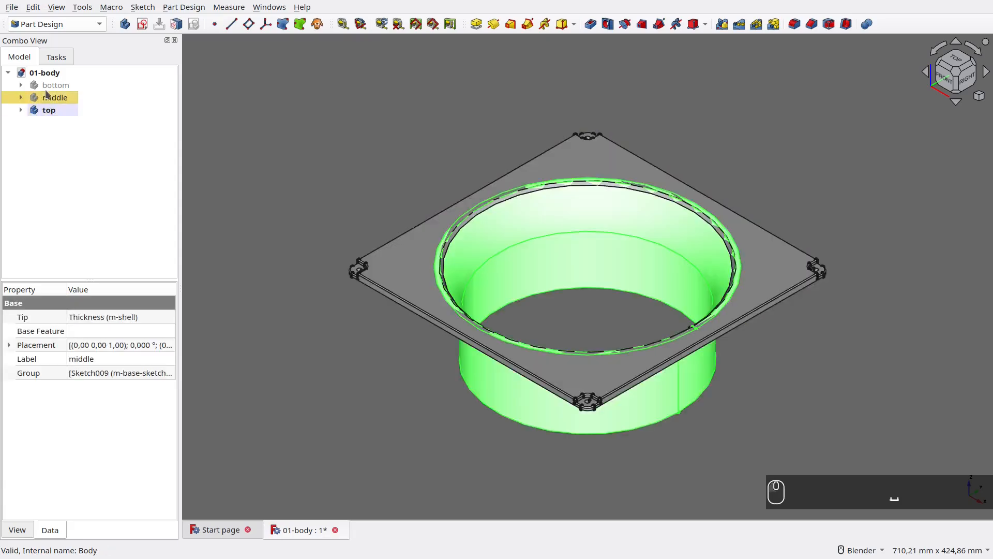
pyautogui.click(51, 85)
pyautogui.press('space')
# Deactivate the top body and save the document.
pyautogui.rightClick(51, 111)
pyautogui.click(73, 119)
pyautogui.click(288, 179)
pyautogui.hotkey('ctrl', 's')
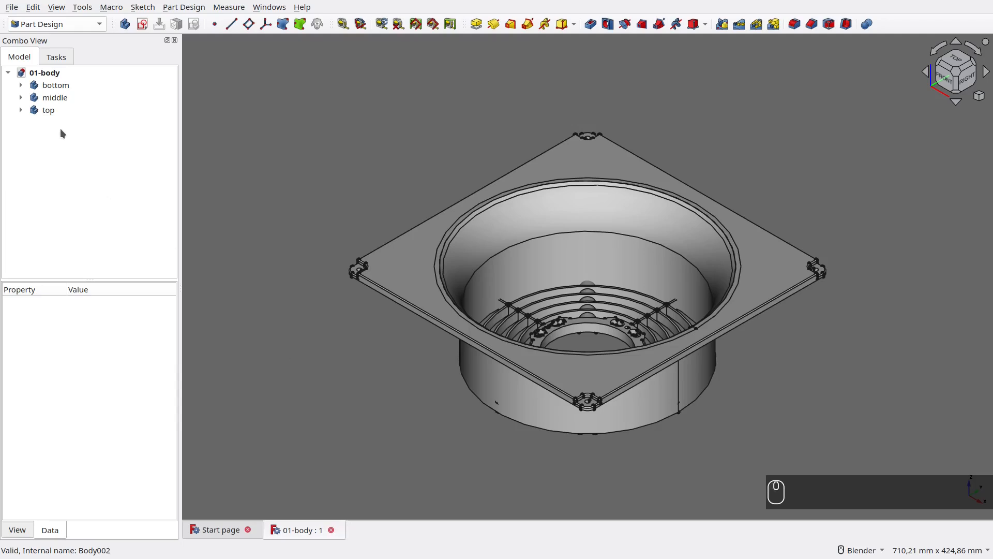
# Fuse the bottom, middle and top bodies into one shape in the Part workbench.
pyautogui.click(47, 111)
pyautogui.click(46, 24)
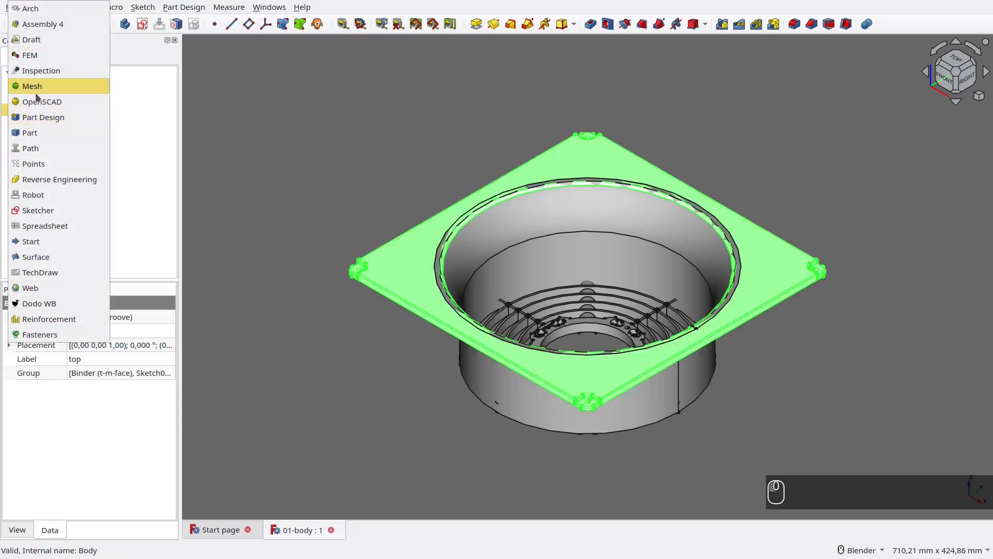
pyautogui.click(46, 133)
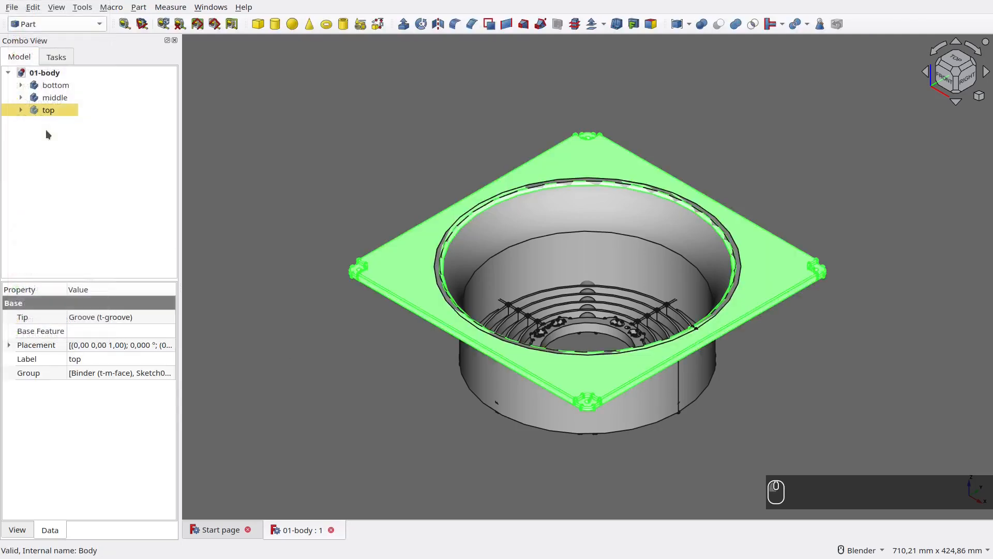
pyautogui.click(231, 154)
pyautogui.click(62, 86)
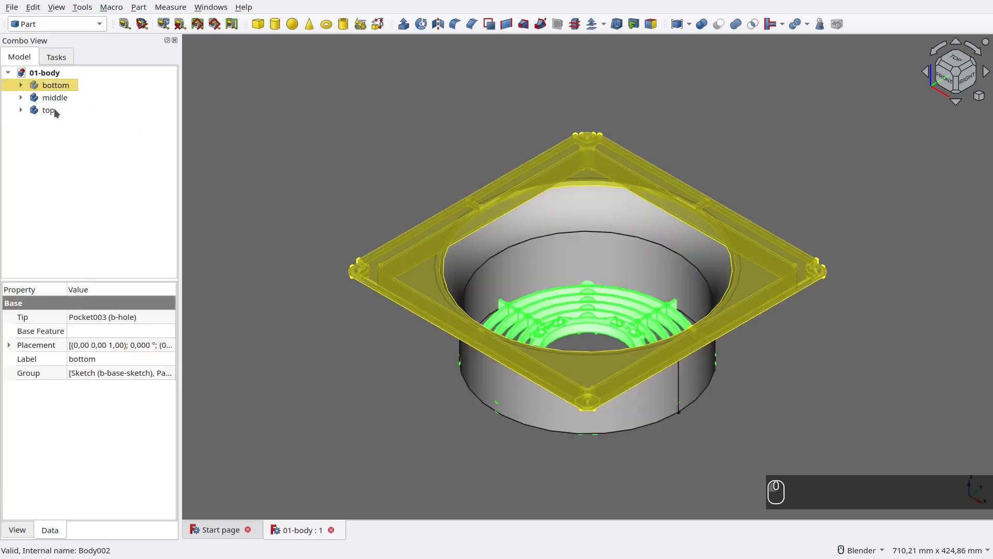
pyautogui.keyDown('shift'); pyautogui.click(49, 109); pyautogui.keyUp('shift')
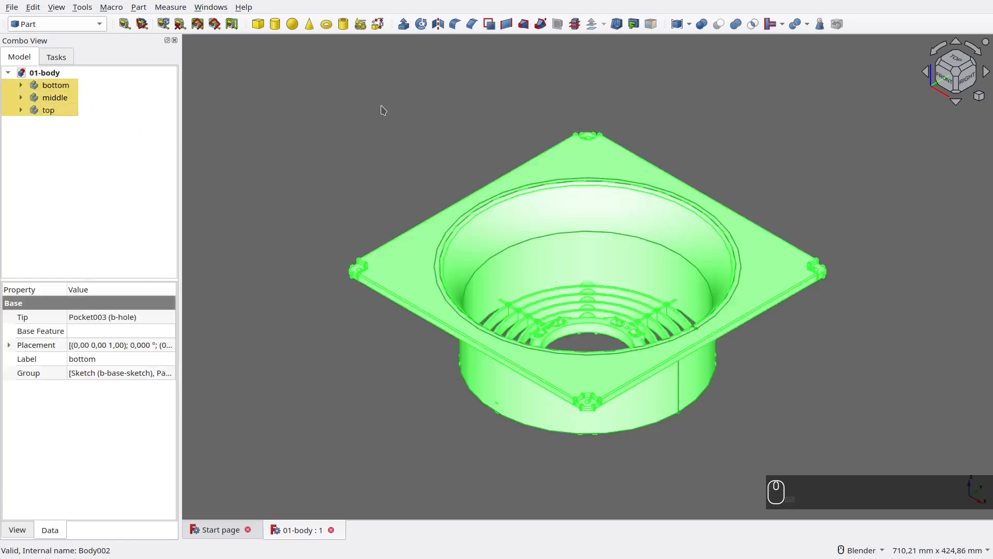
pyautogui.click(736, 24)
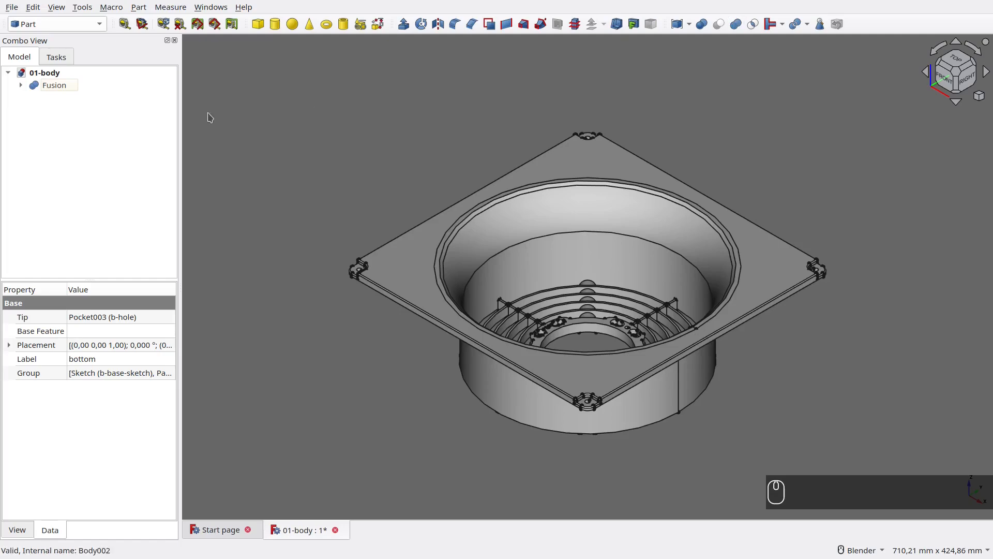
# Set the fusion's Refine property to true.
pyautogui.click(59, 88)
pyautogui.click(103, 369)
pyautogui.click(104, 370)
pyautogui.click(100, 390)
pyautogui.click(245, 259)
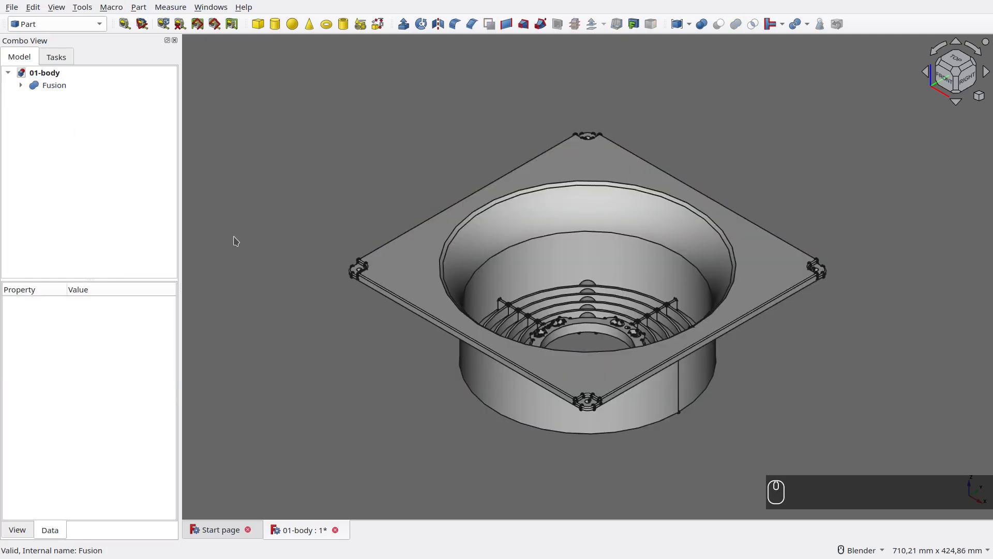
# Rename the fusion as body-fuse and save the document.
pyautogui.click(60, 85)
pyautogui.press('F2')
pyautogui.write('body-fuse')
pyautogui.press('Return')
pyautogui.click(251, 150)
pyautogui.hotkey('ctrl', 's')
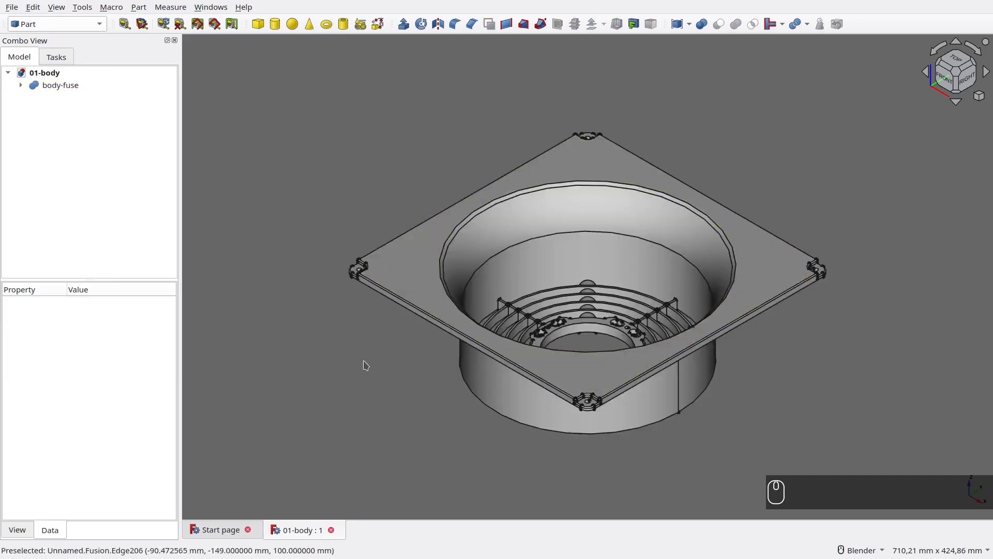
# Switch to the Sketcher workbench and hide the body-fuse shape.
pyautogui.press('5')
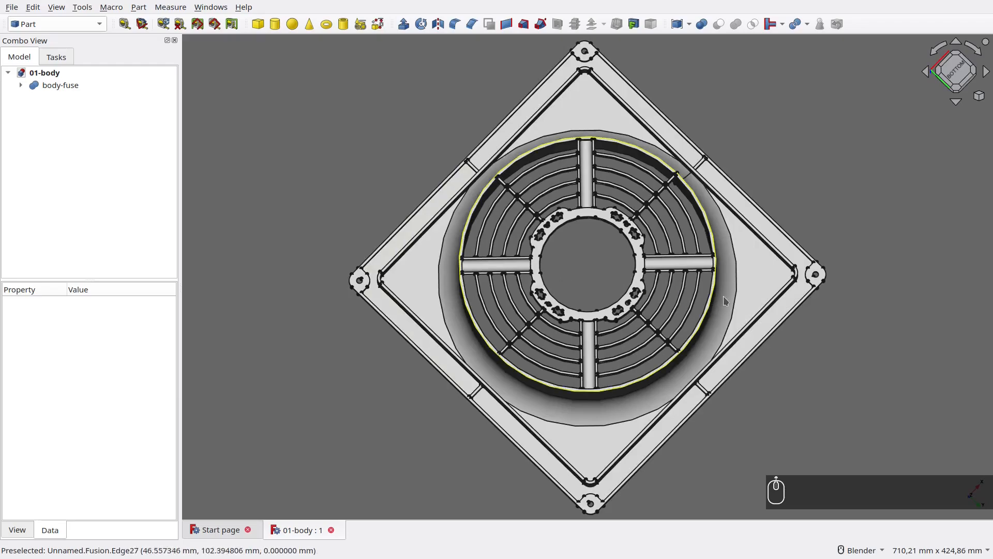
pyautogui.scroll(4, 726, 281)
pyautogui.moveTo(727, 281); pyautogui.dragTo(261, 284, button='middle')
pyautogui.moveTo(550, 231); pyautogui.dragTo(340, 249, button='middle')
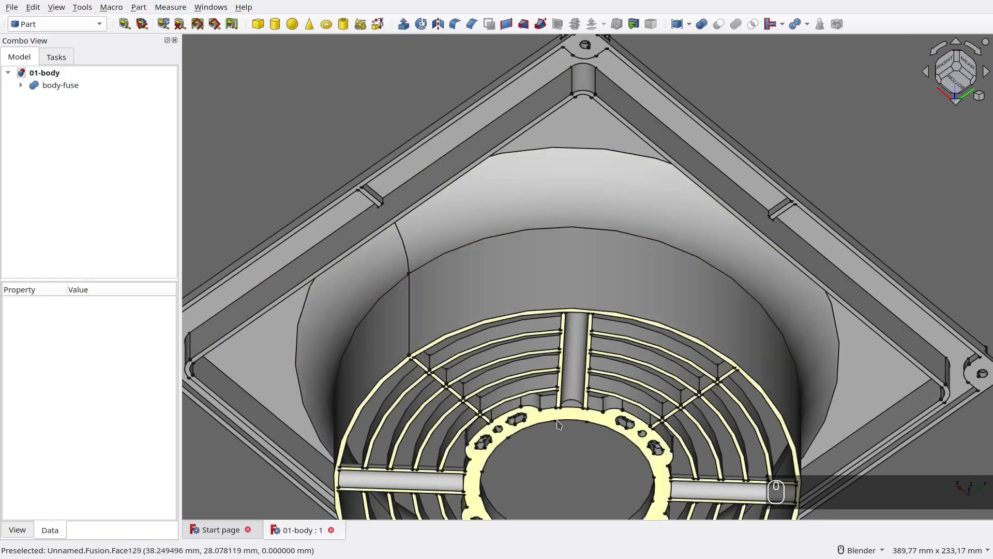
pyautogui.scroll(-4, 561, 268)
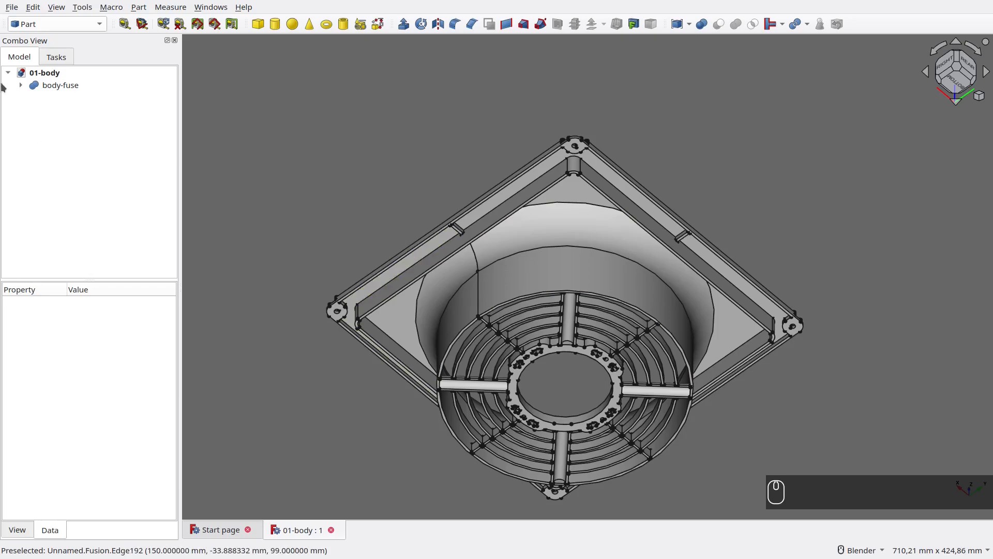
pyautogui.click(79, 25)
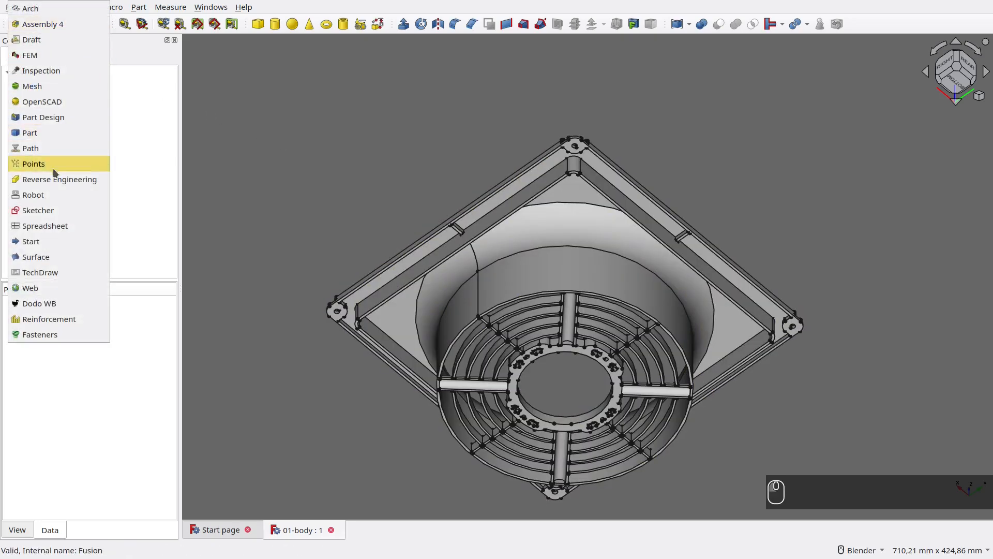
pyautogui.click(62, 210)
pyautogui.moveTo(298, 163); pyautogui.dragTo(701, 268, button='middle')
pyautogui.click(956, 91)
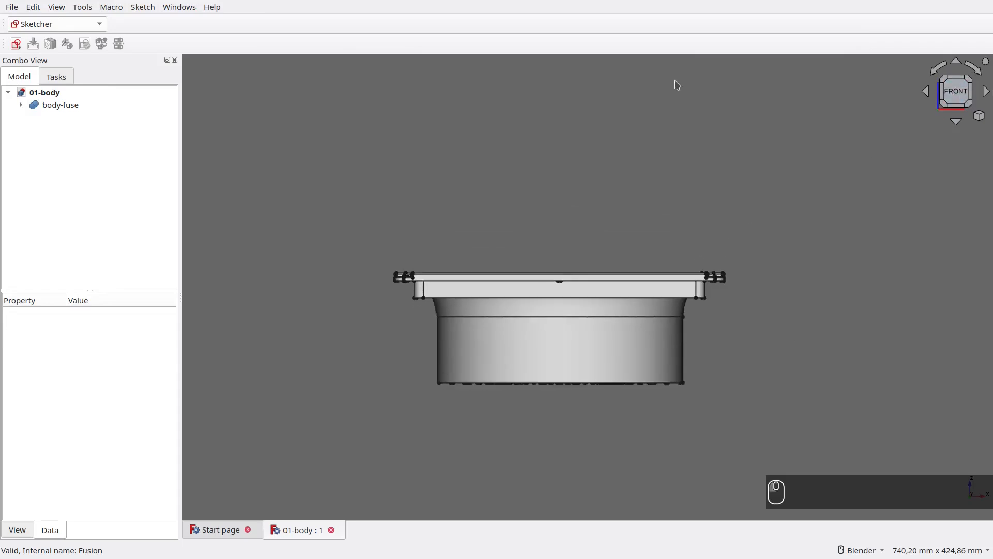
pyautogui.click(56, 105)
pyautogui.press('space')
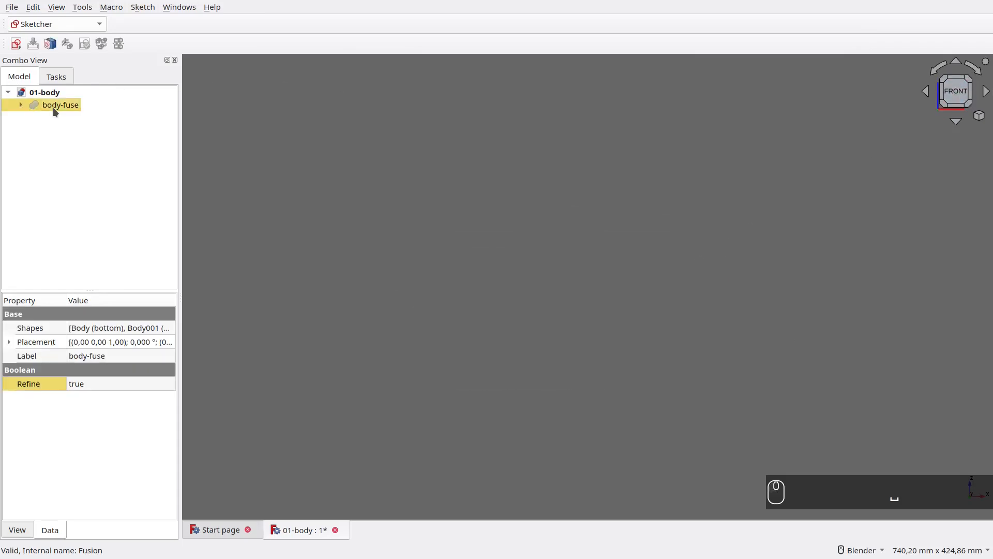
pyautogui.click(17, 44)
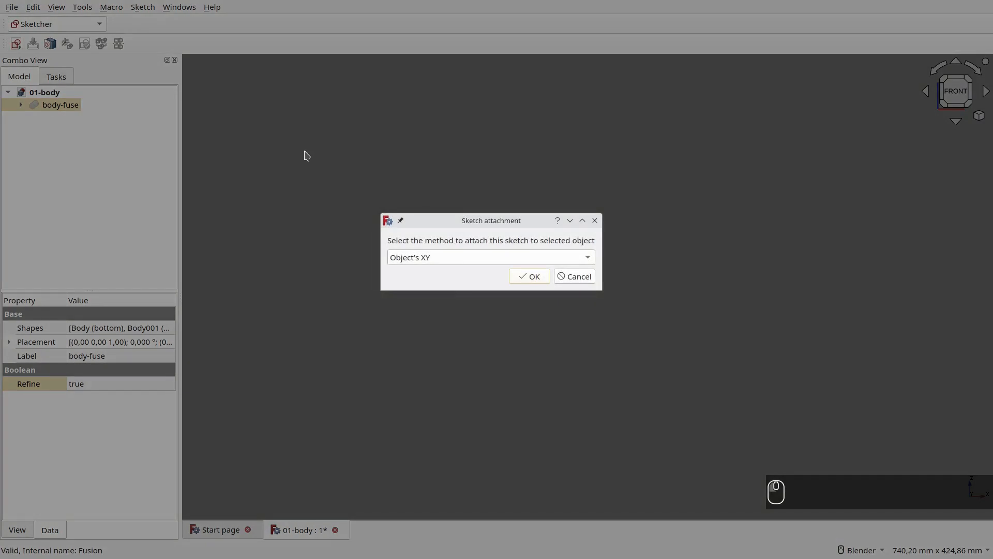
pyautogui.click(578, 276)
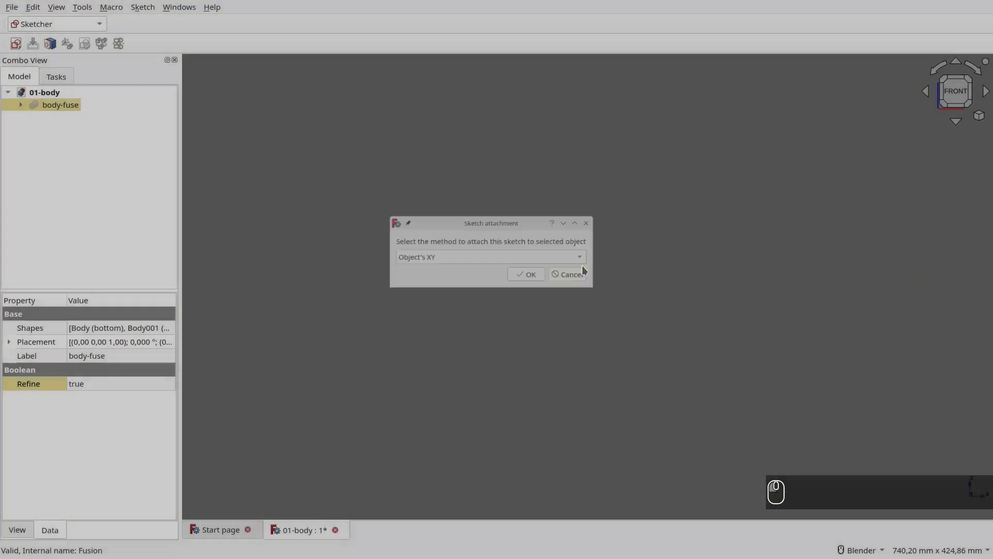
pyautogui.click(580, 267)
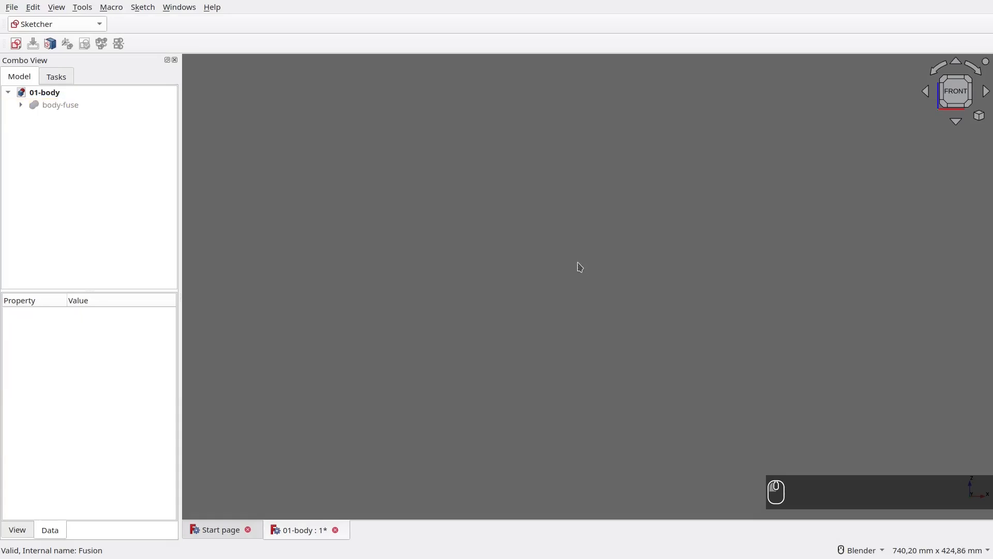
# Create an unattached sketch on the XZ plane and draw an upper semicircular arc about 12.7 mm in radius, centred on the origin.
pyautogui.click(15, 44)
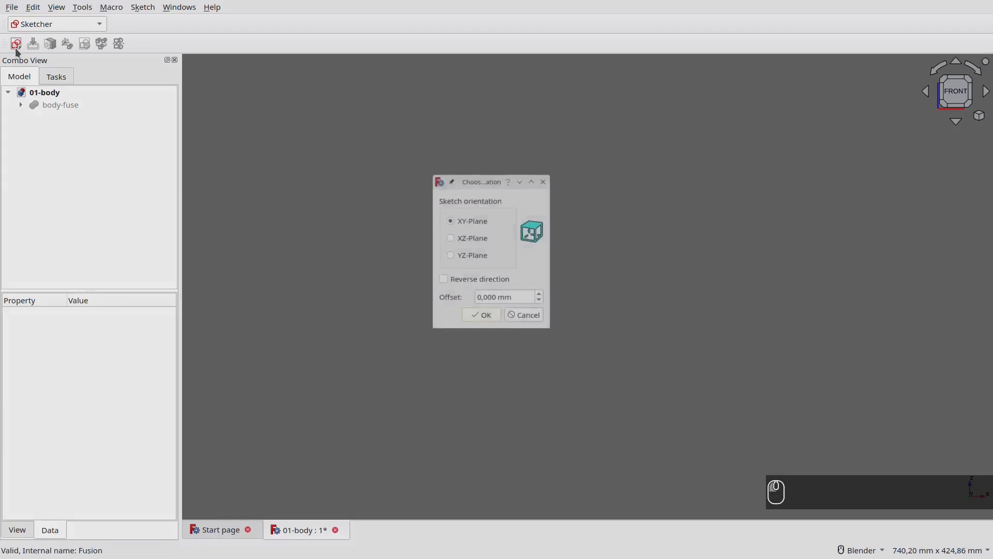
pyautogui.click(466, 237)
pyautogui.click(472, 319)
pyautogui.scroll(8, 507, 397)
pyautogui.press('g')
pyautogui.press('a')
pyautogui.click(592, 278)
pyautogui.click(508, 277)
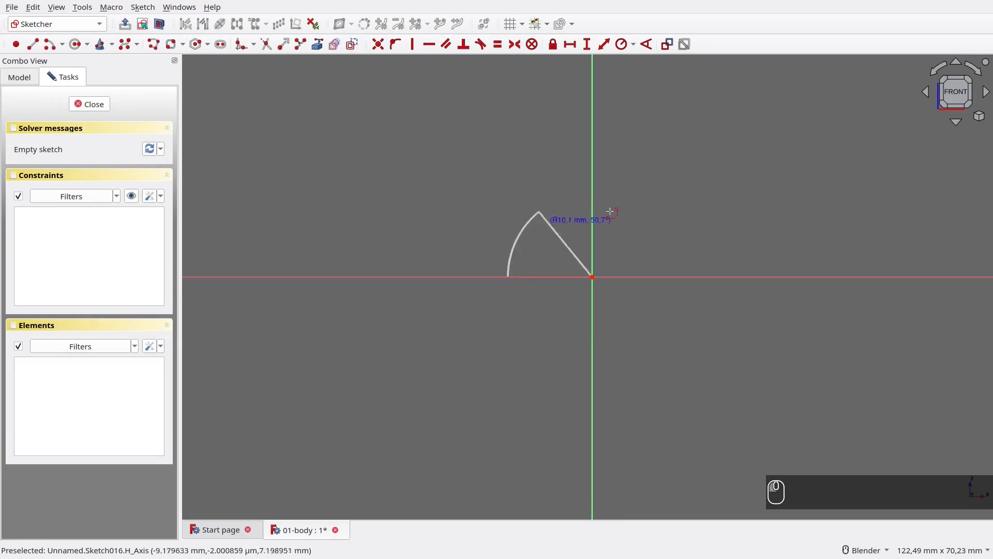
pyautogui.click(675, 277)
# Close the arc with a polyline forming two vertical sides and a horizontal base below the horizontal axis.
pyautogui.press('g')
pyautogui.press('m')
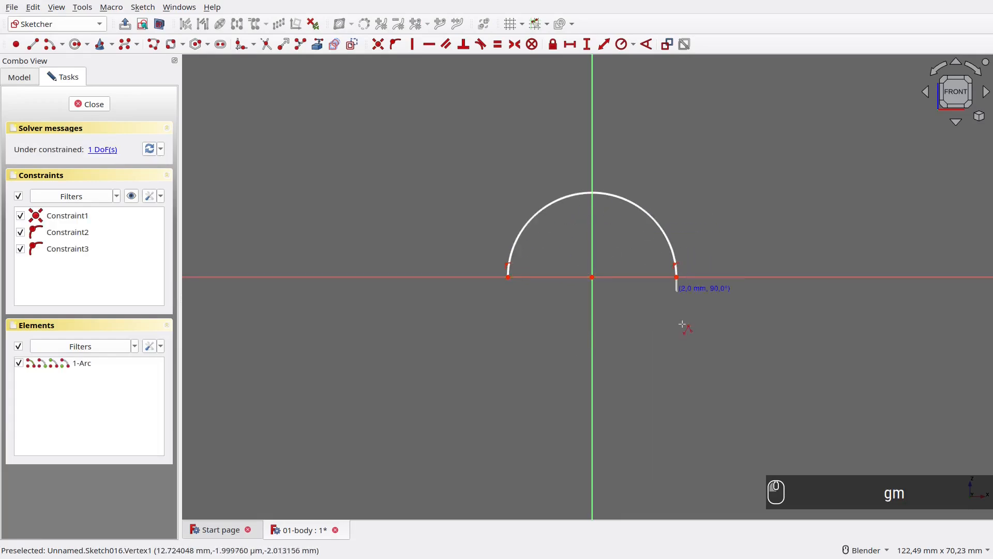
pyautogui.click(676, 277)
pyautogui.click(676, 346)
pyautogui.click(510, 346)
pyautogui.click(507, 278)
pyautogui.rightClick(517, 244)
# Constrain the arc's radius to 11/2 mm and the vertical side's length to 2 mm.
pyautogui.click(516, 244)
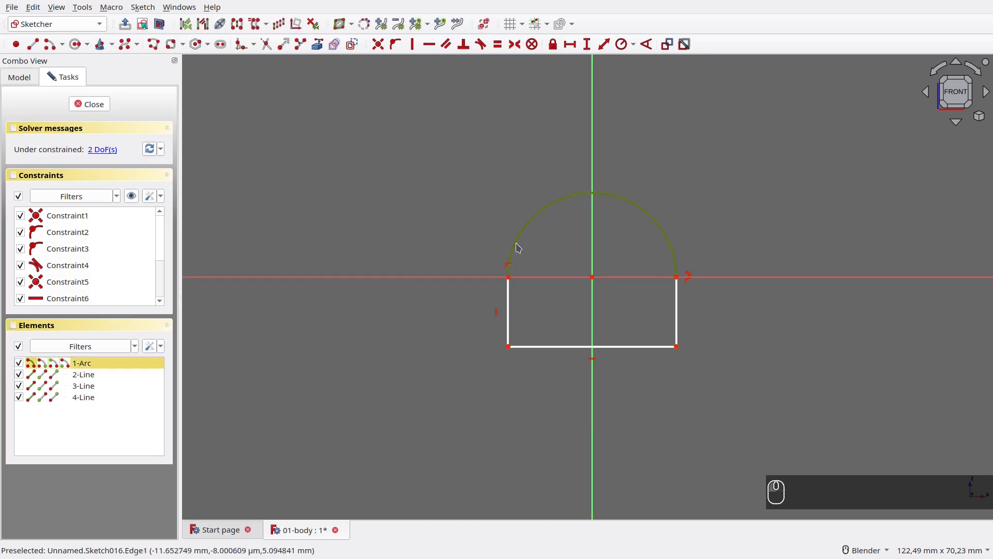
pyautogui.write('kr11/2')
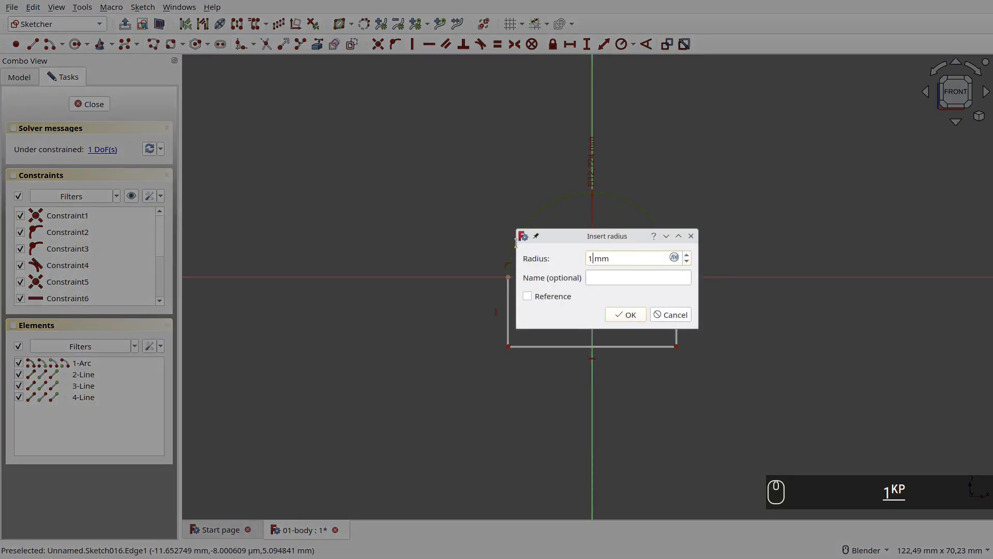
pyautogui.press('Return')
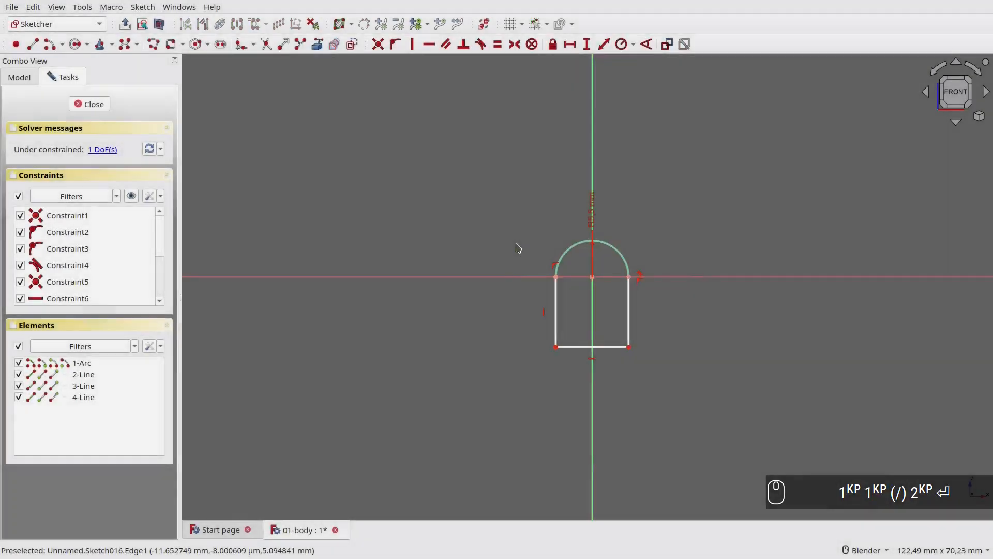
pyautogui.click(629, 323)
pyautogui.write('i2')
pyautogui.press('Return')
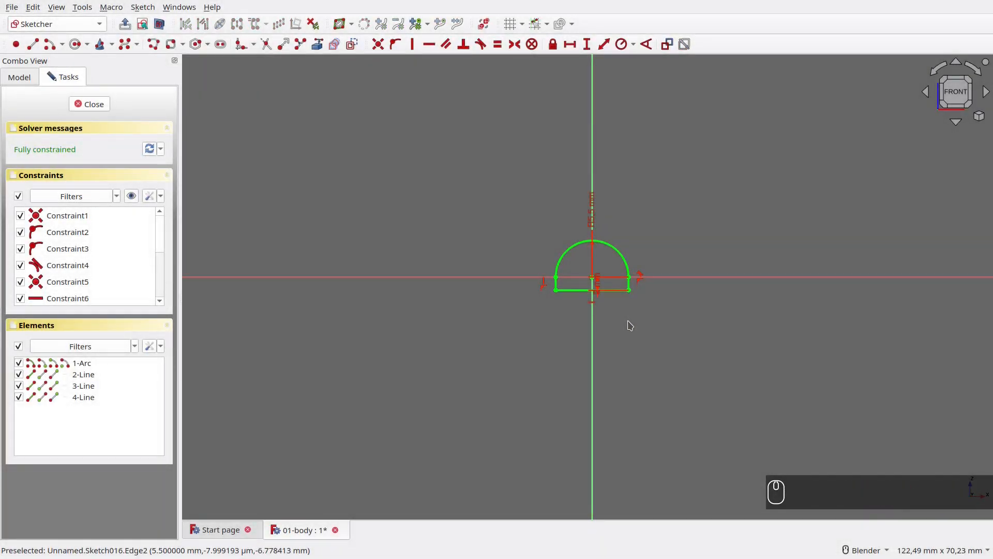
# Close the sketch and show body-fuse again.
pyautogui.click(100, 106)
pyautogui.click(74, 106)
pyautogui.press('space')
pyautogui.click(311, 352)
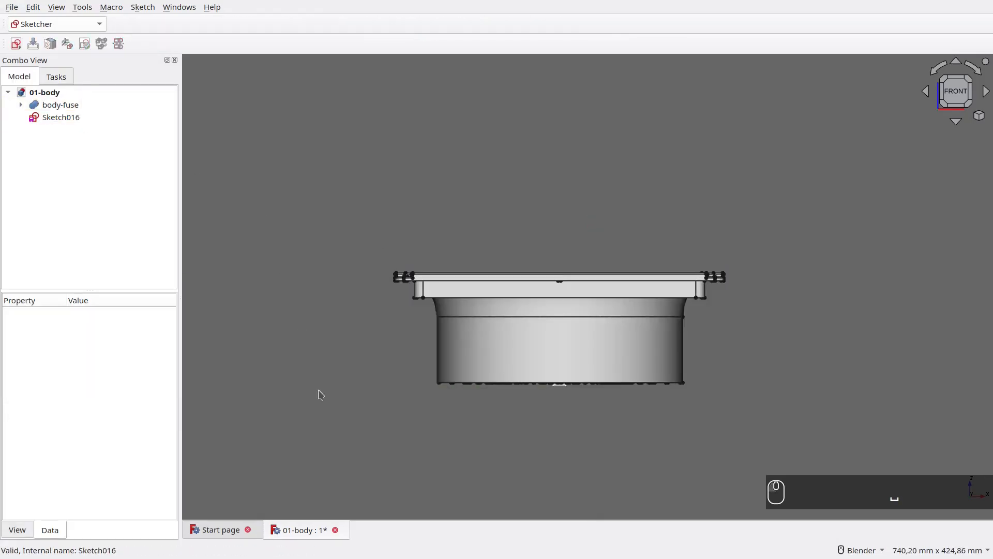
# Rename the new sketch as body-cable-hole-sketch.
pyautogui.press('5')
pyautogui.scroll(3, 482, 251)
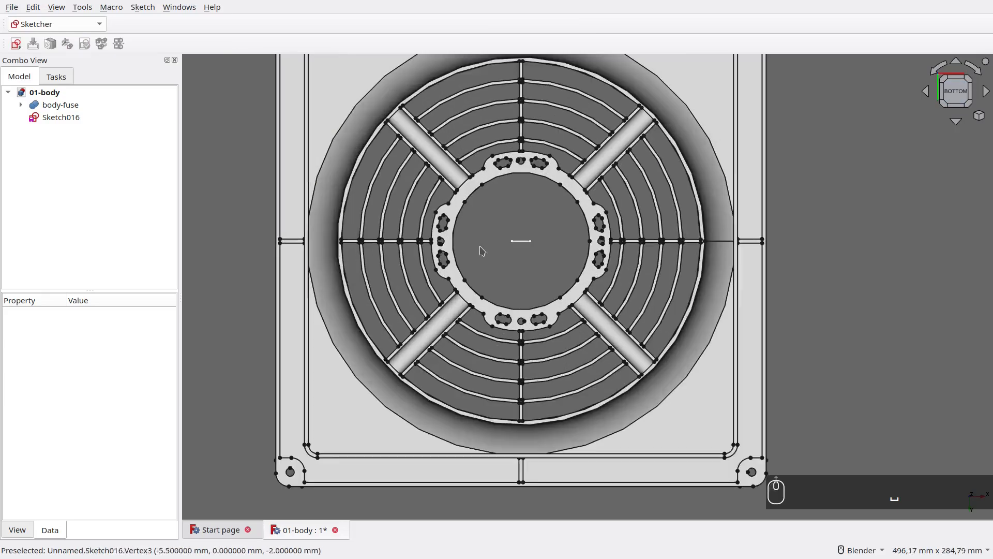
pyautogui.click(67, 119)
pyautogui.press('F2')
pyautogui.write('body-cable-hole-sketch')
pyautogui.press('Return')
# Rotate body-cable-hole-sketch about the Z axis by setting its placement yaw to -45°.
pyautogui.click(166, 370)
pyautogui.click(169, 369)
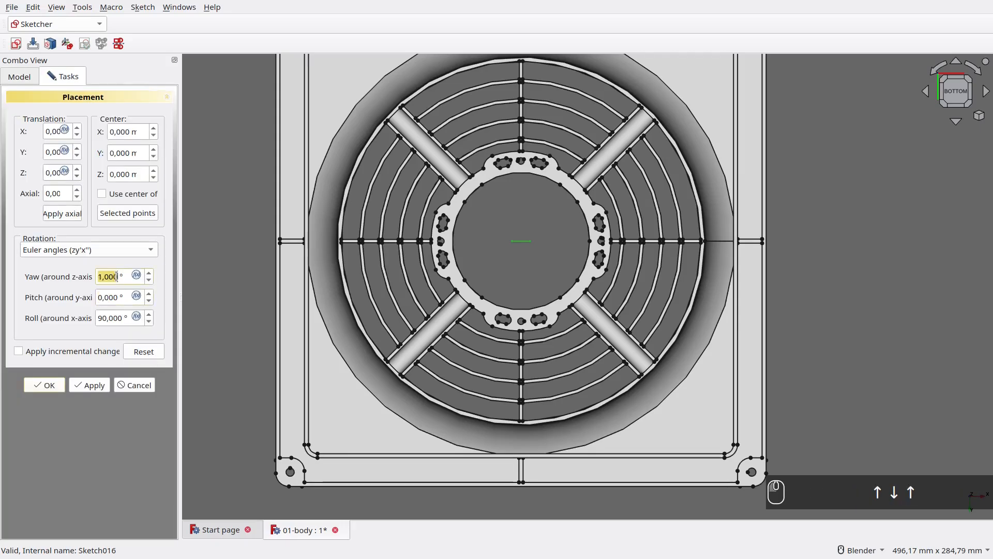
pyautogui.write('-45')
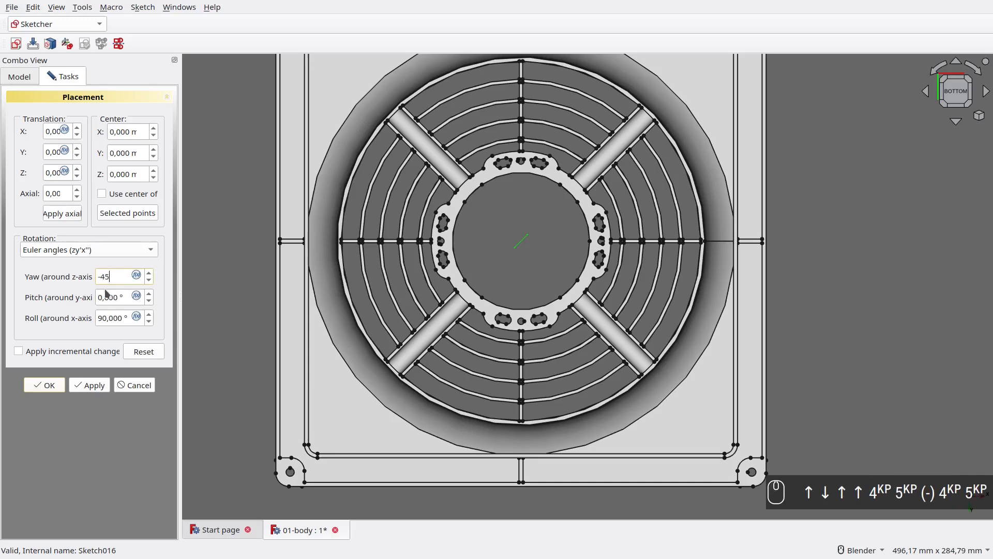
pyautogui.click(48, 385)
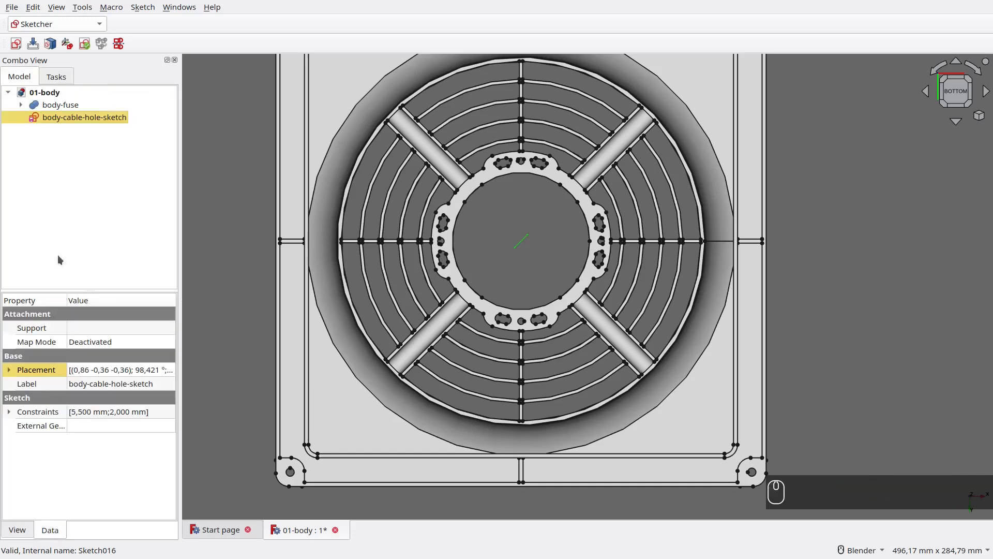
# Extrude body-cable-hole-sketch 150 mm along its normal as a solid in the Part workbench.
pyautogui.click(36, 24)
pyautogui.click(27, 133)
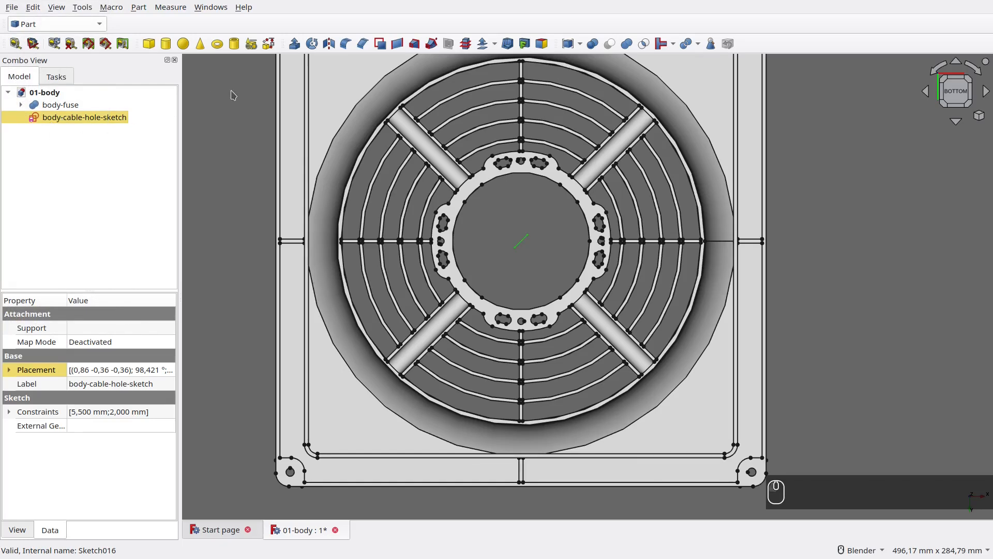
pyautogui.click(294, 45)
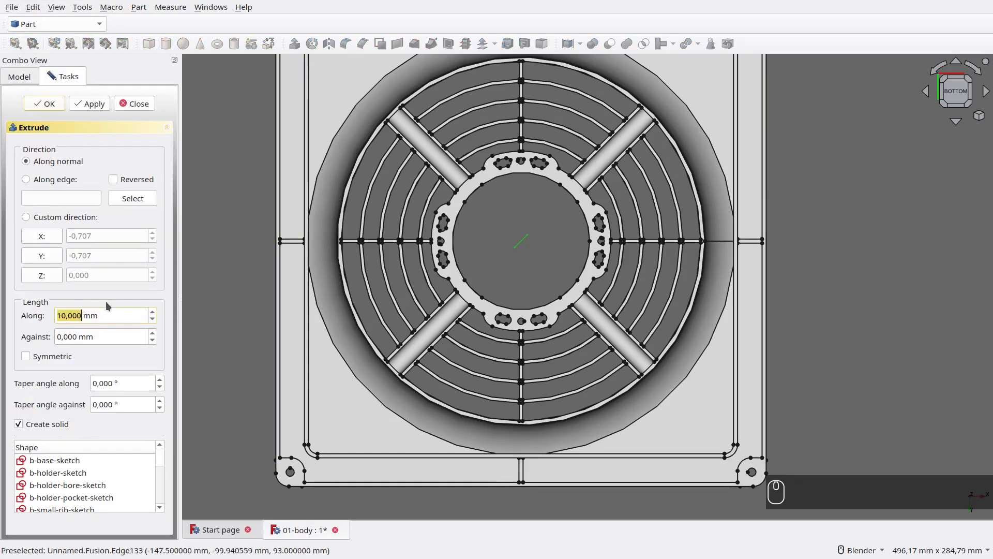
pyautogui.write('150')
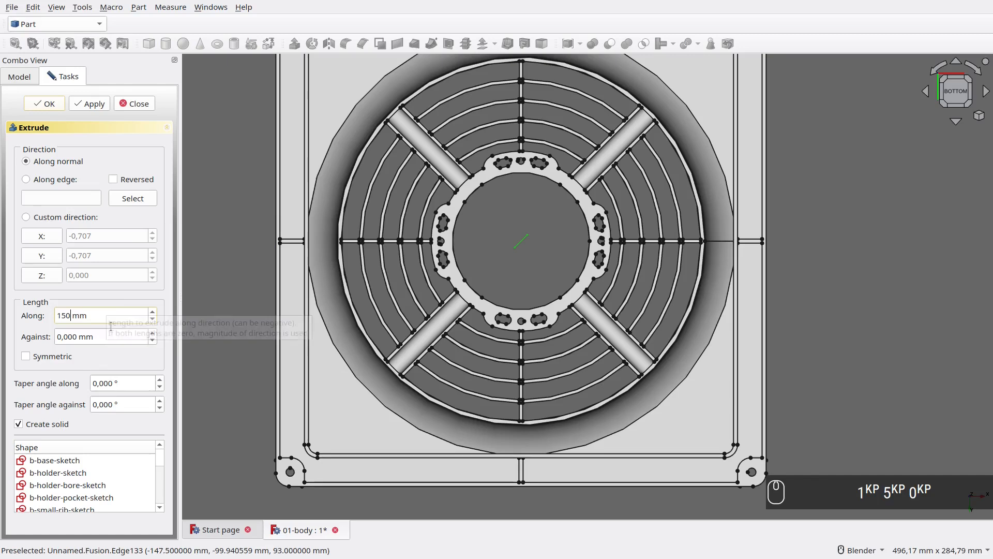
pyautogui.click(45, 103)
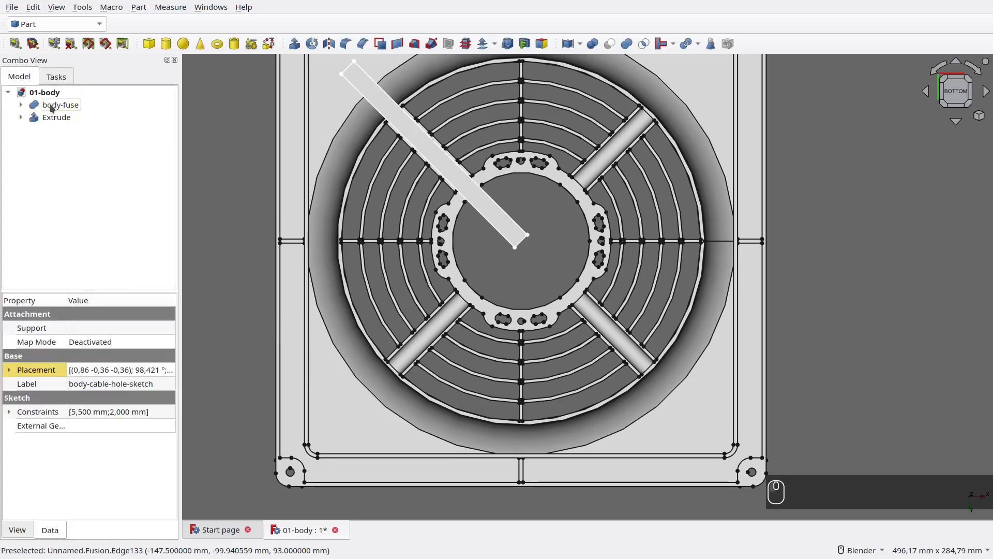
# Expand the extrusion in the tree and rename it as body-cable-hole-pad.
pyautogui.click(28, 116)
pyautogui.click(24, 118)
pyautogui.press('F2')
pyautogui.write('body-cable-hole-pad')
pyautogui.press('Return')
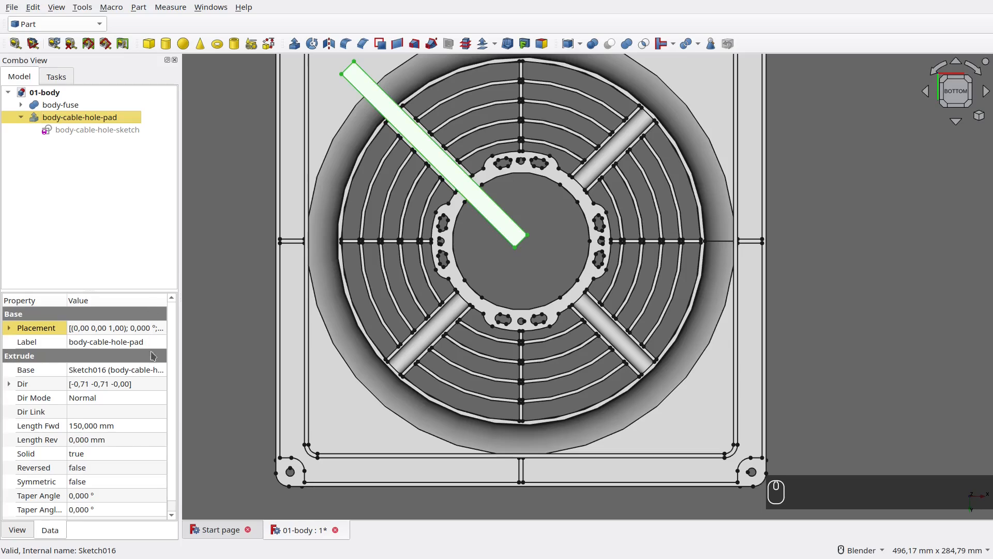
# Reverse the extrusion direction of body-cable-hole-pad by setting Reversed to true.
pyautogui.click(148, 465)
pyautogui.click(147, 467)
pyautogui.click(148, 481)
pyautogui.click(238, 346)
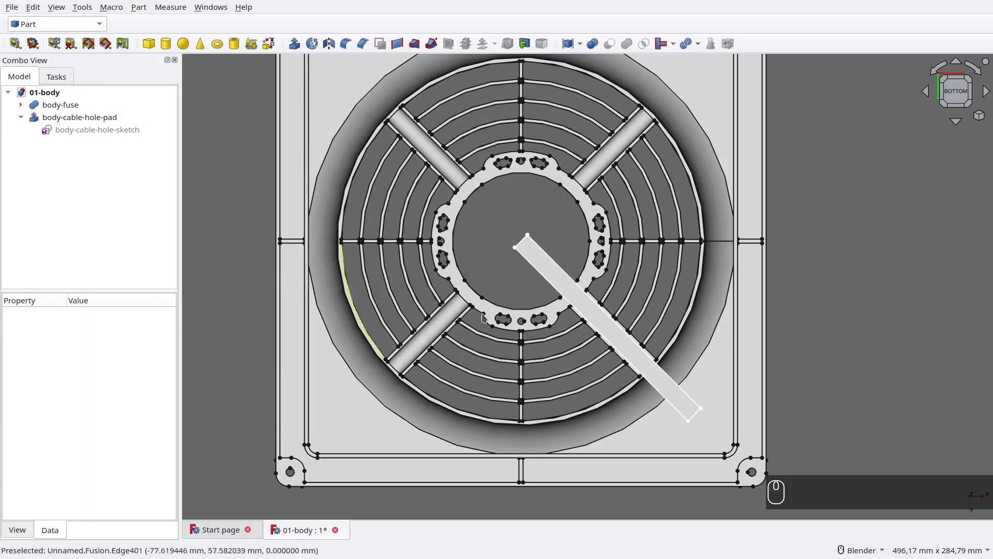
# Collapse body-cable-hole-pad in the model tree.
pyautogui.moveTo(662, 273); pyautogui.dragTo(481, 447, button='middle')
pyautogui.scroll(5, 481, 446)
pyautogui.click(20, 117)
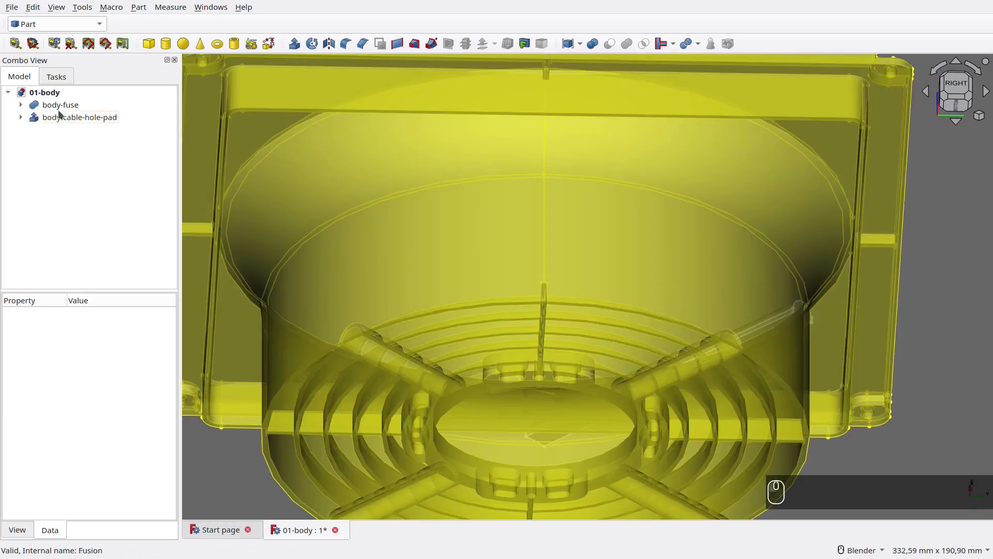
# Cut body-cable-hole-pad from body-fuse with a Boolean cut and rename the result as final-shape.
pyautogui.click(58, 106)
pyautogui.keyDown('ctrl'); pyautogui.click(62, 117); pyautogui.keyUp('ctrl')
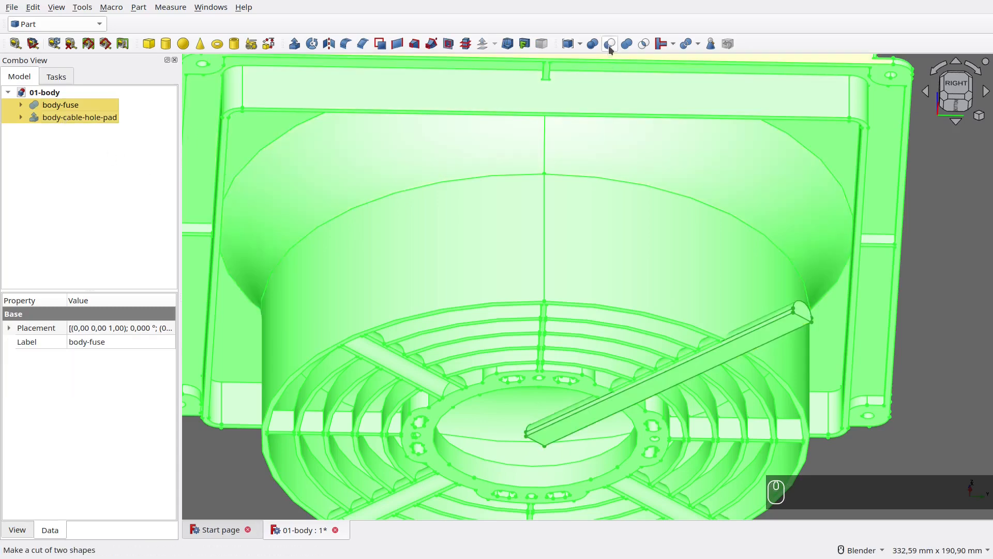
pyautogui.click(610, 44)
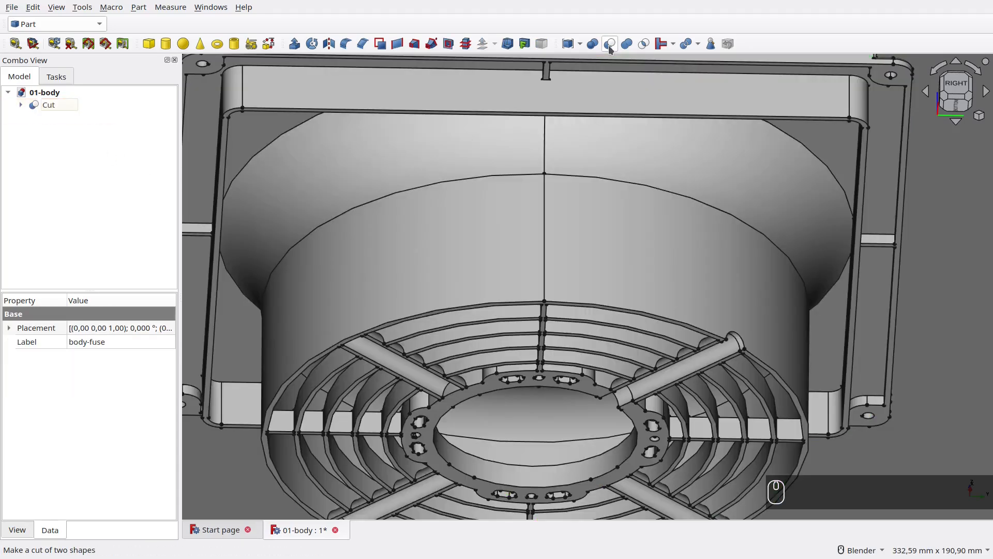
pyautogui.click(48, 108)
pyautogui.press('F2')
pyautogui.write('final-shape')
pyautogui.press('Return')
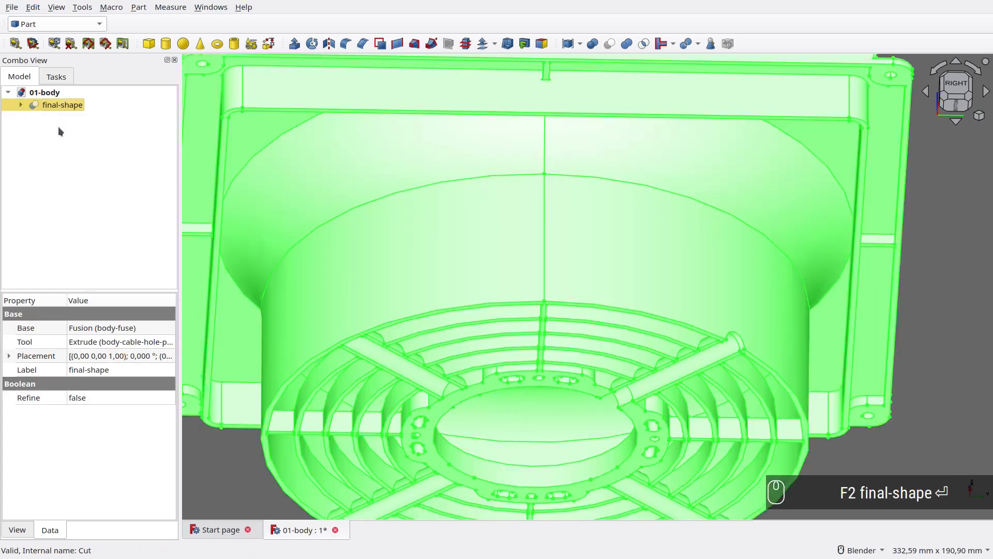
# Set the Refine property of final-shape to true.
pyautogui.click(94, 394)
pyautogui.click(94, 397)
pyautogui.click(96, 414)
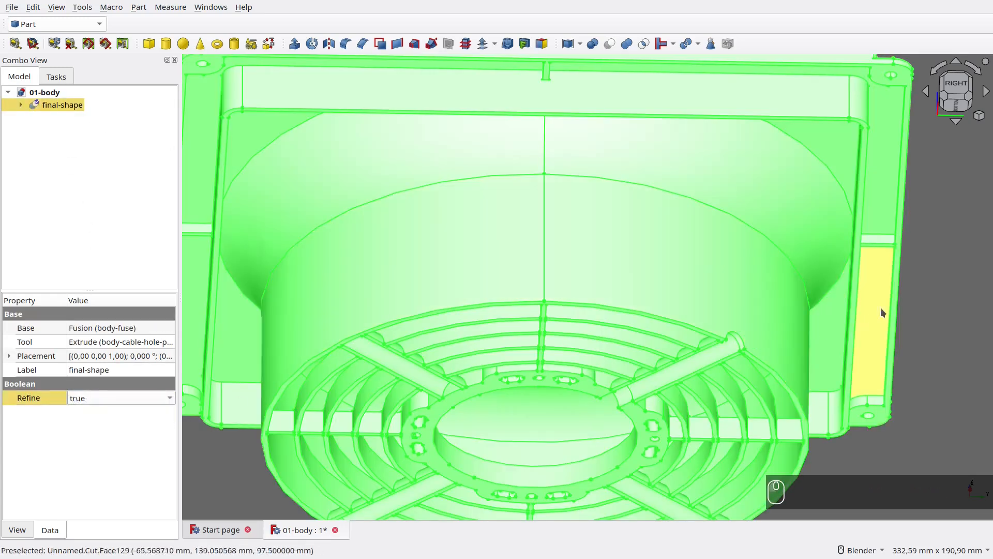
pyautogui.click(928, 298)
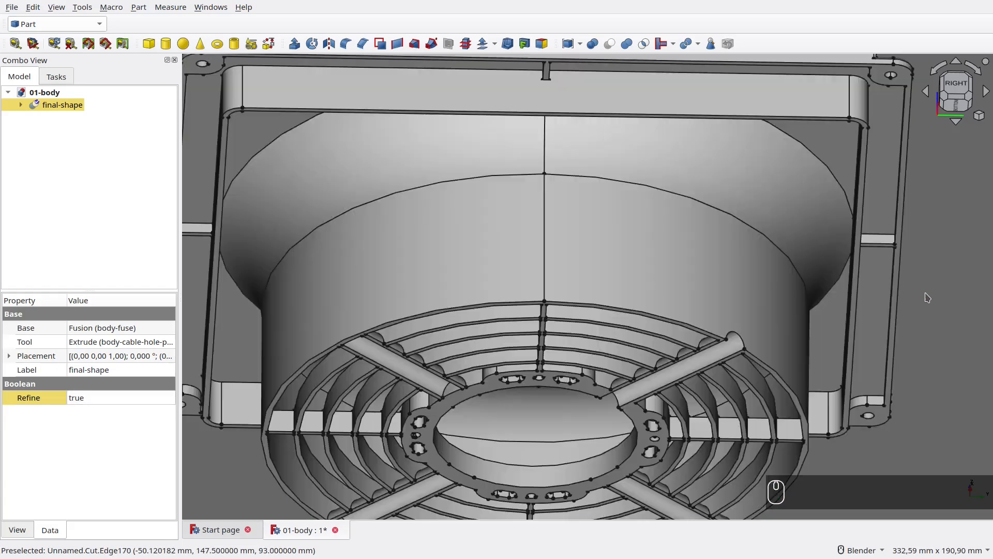
# Switch to the Assembly 4 workbench and create a new part named body.
pyautogui.press('KP_5')
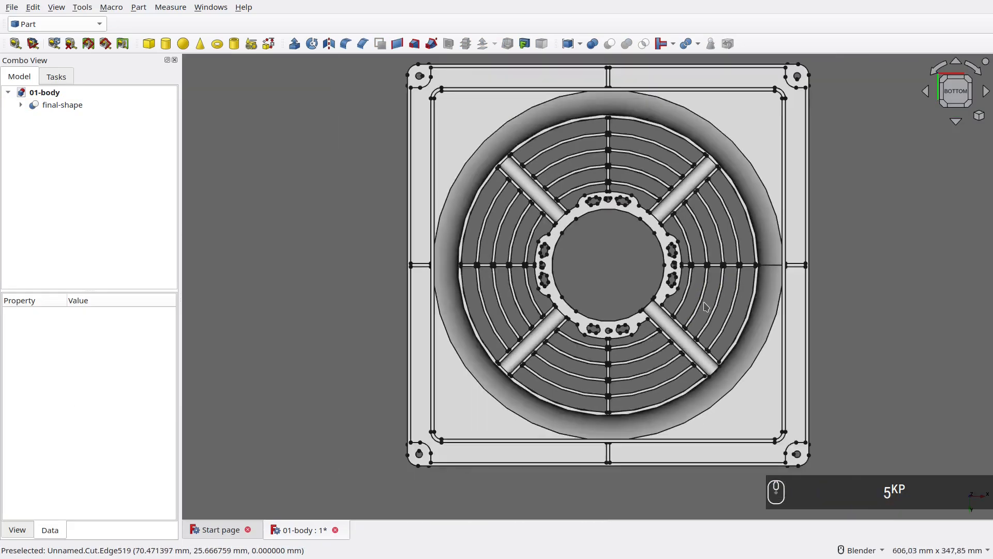
pyautogui.moveTo(688, 303); pyautogui.dragTo(654, 446, button='middle')
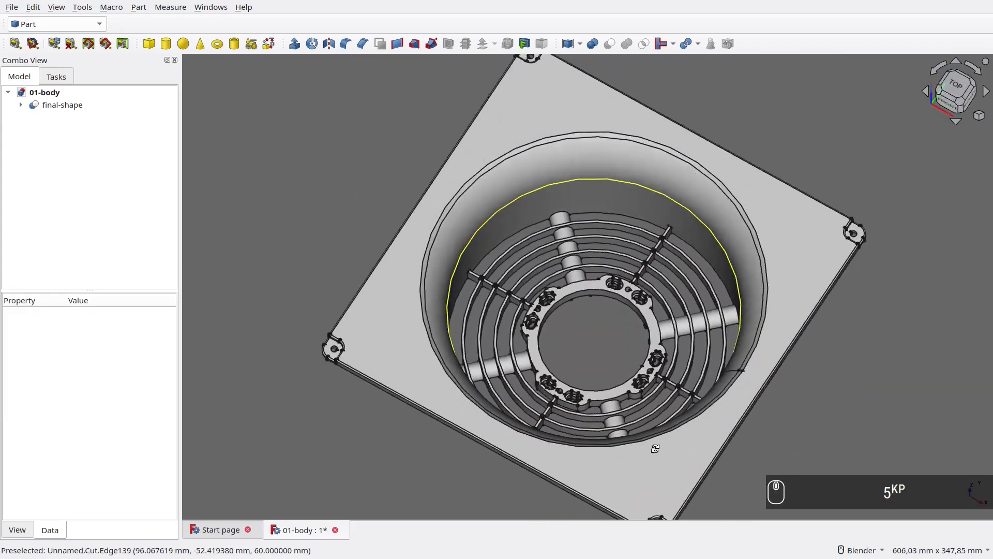
pyautogui.press('KP_0')
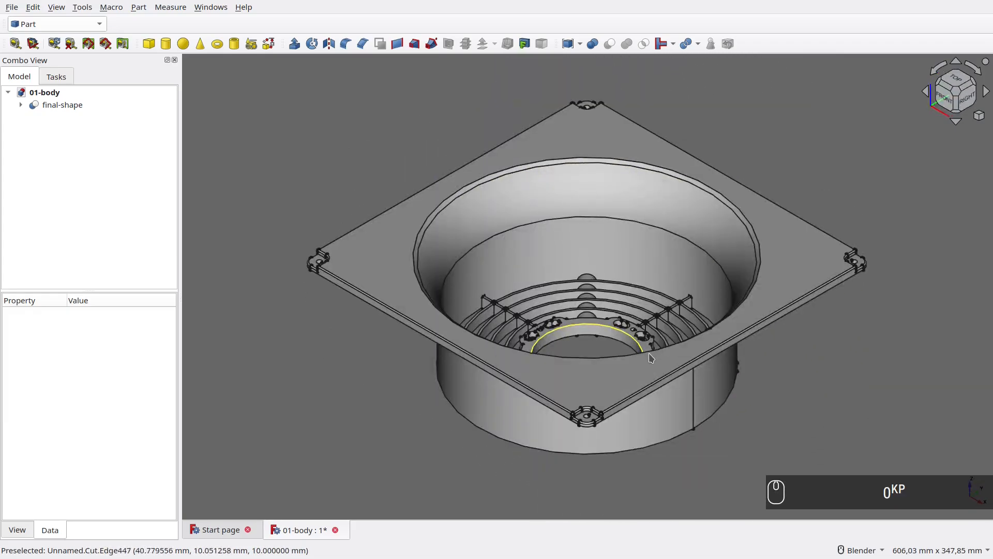
pyautogui.press('v')
pyautogui.press('f')
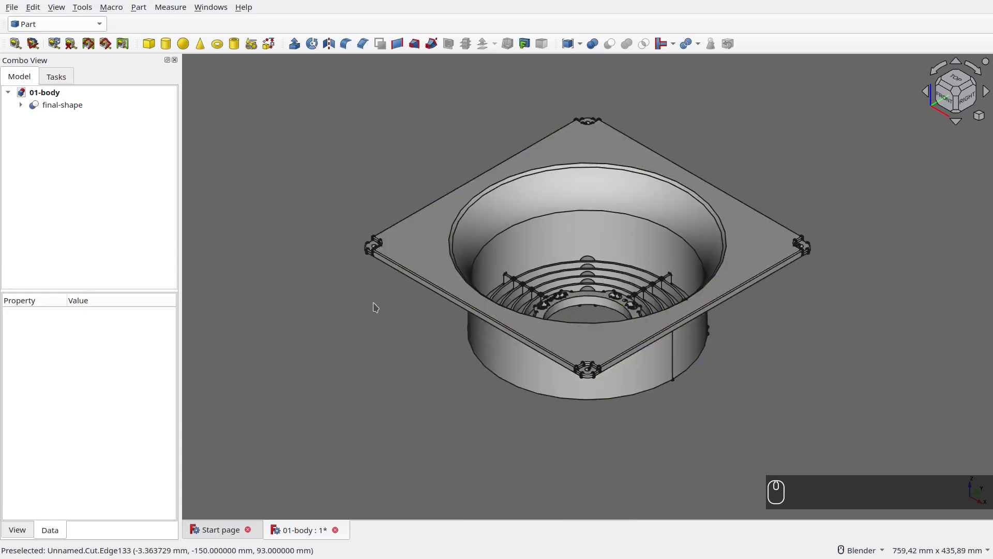
pyautogui.click(78, 106)
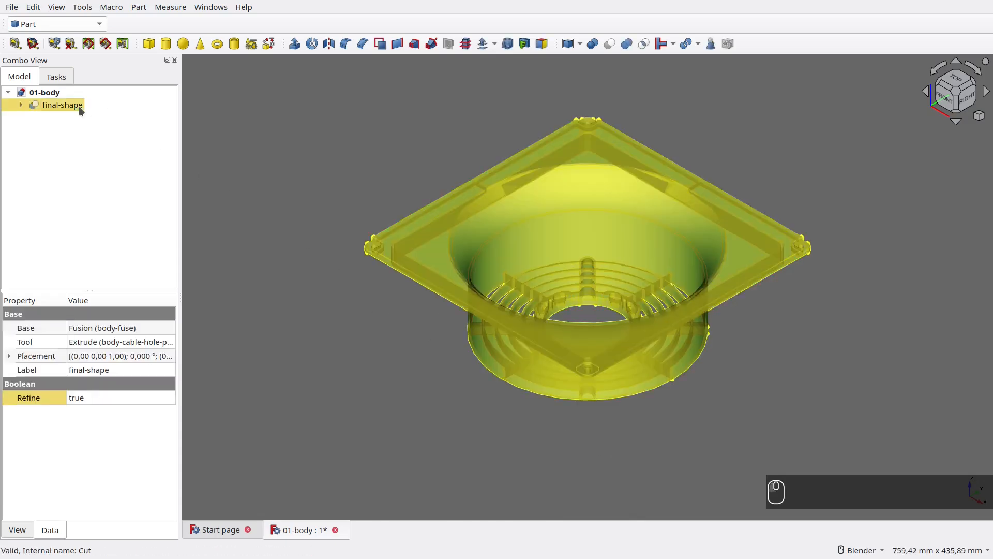
pyautogui.click(62, 24)
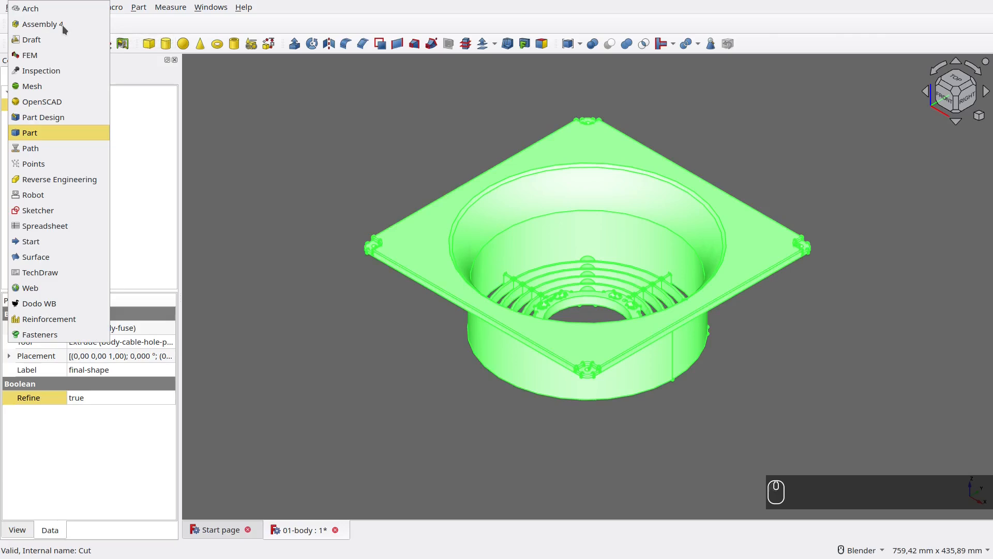
pyautogui.click(62, 24)
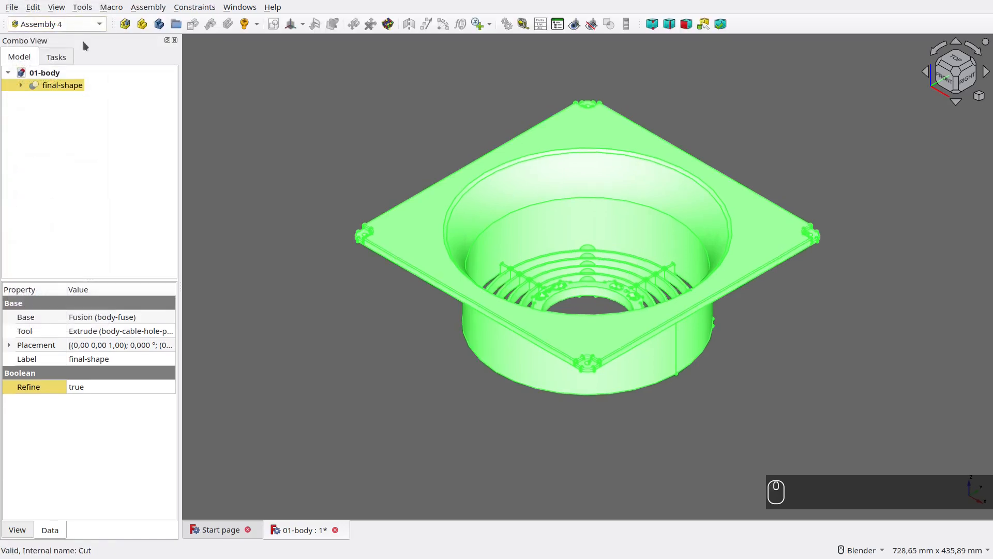
pyautogui.click(142, 25)
pyautogui.write('body')
pyautogui.press('Return')
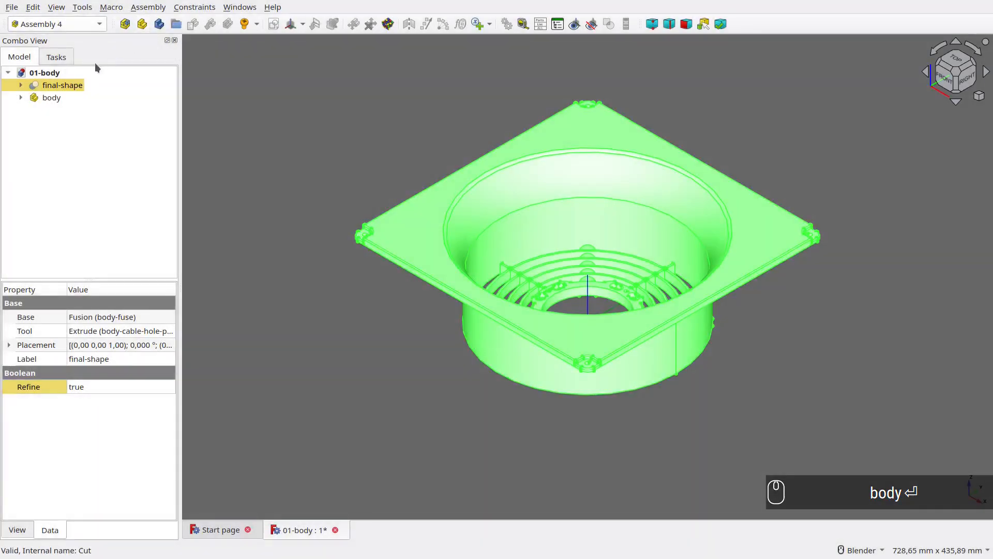
# Move final-shape into the body part and expand the part in the model tree.
pyautogui.moveTo(65, 86); pyautogui.dragTo(55, 99)
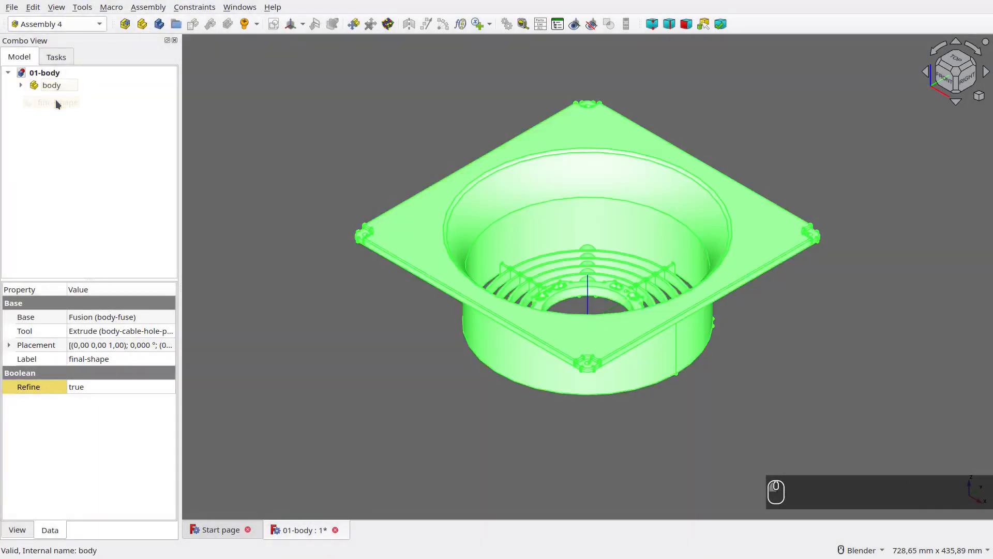
pyautogui.click(263, 172)
pyautogui.moveTo(263, 173); pyautogui.dragTo(257, 210, button='middle')
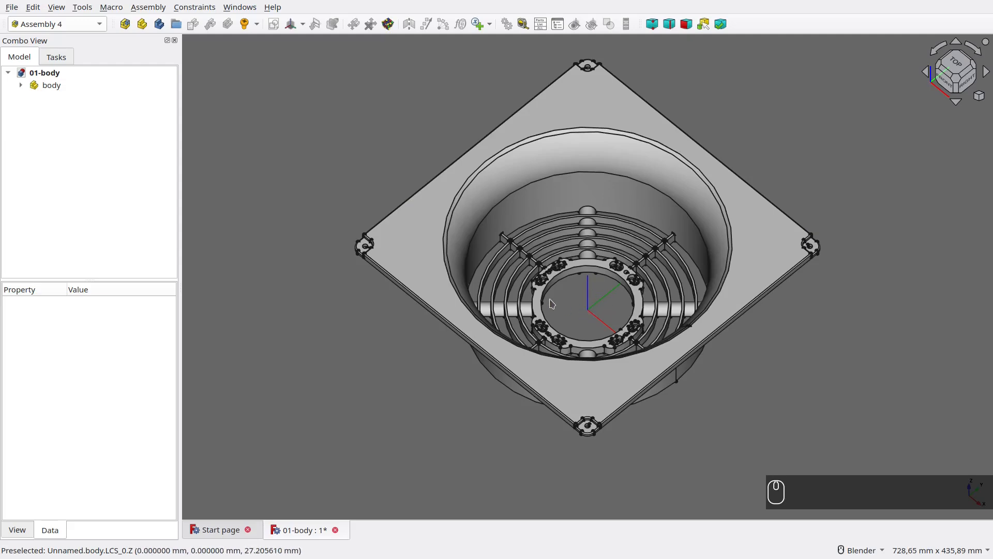
pyautogui.click(18, 88)
pyautogui.click(21, 85)
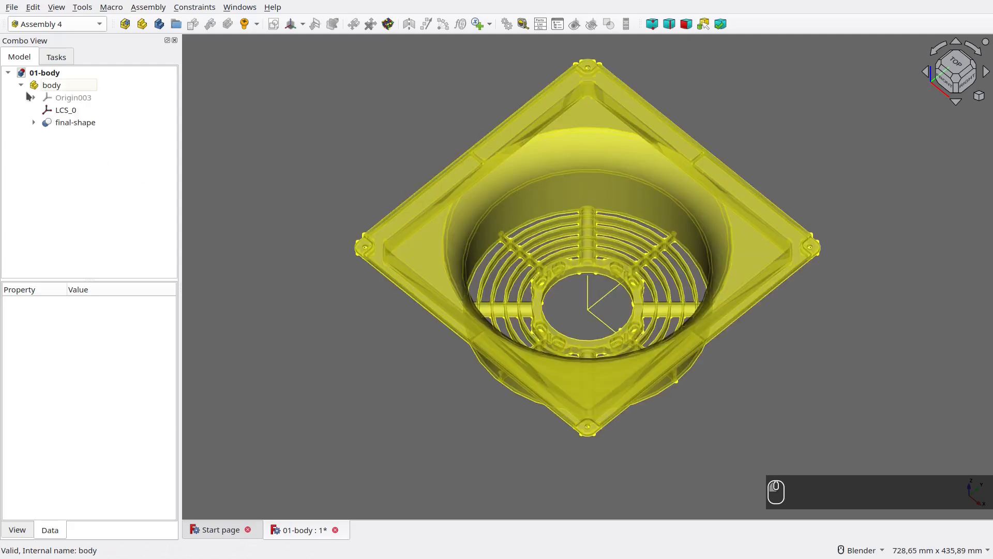
# Set the shape color of final-shape to hue 180, saturation 128 and value 255.
pyautogui.click(55, 123)
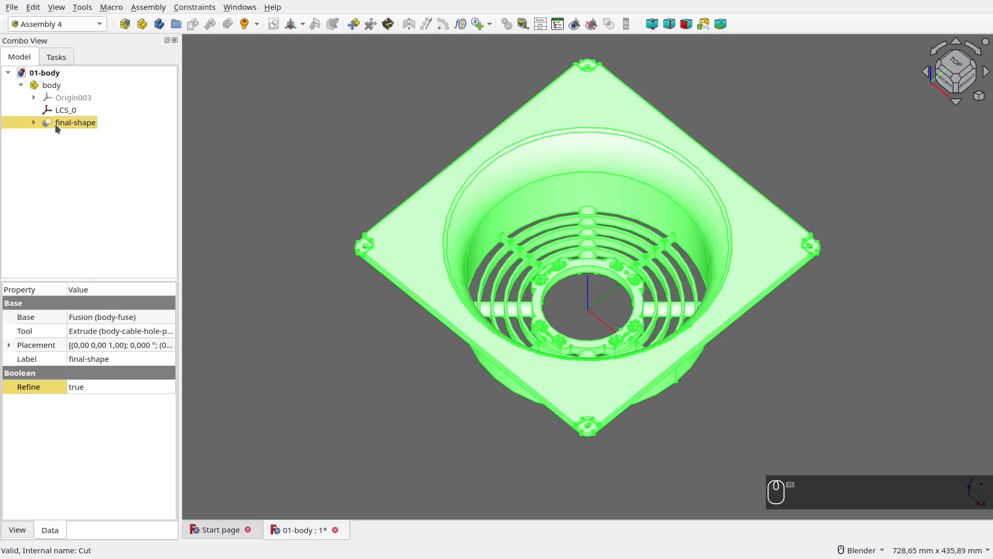
pyautogui.hotkey('ctrl', 'd')
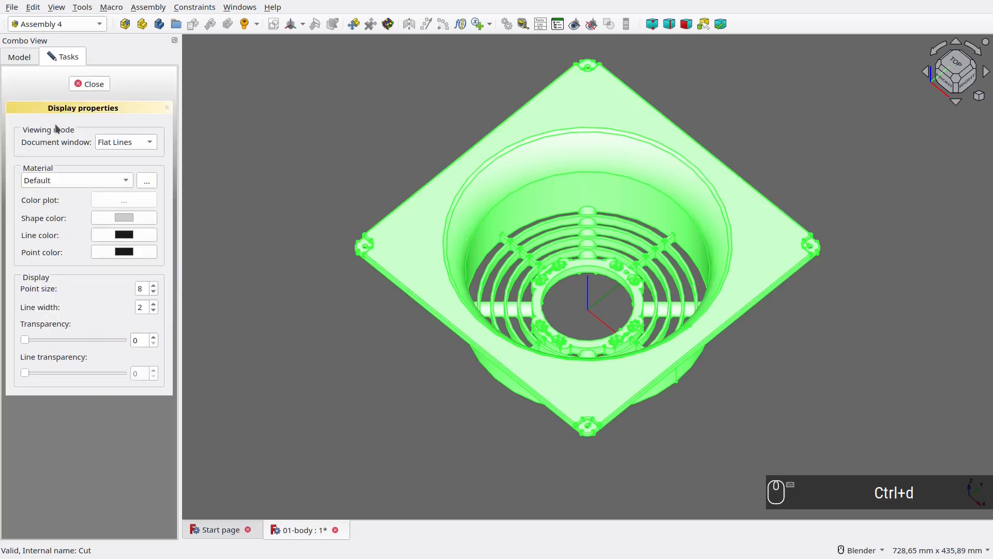
pyautogui.click(115, 217)
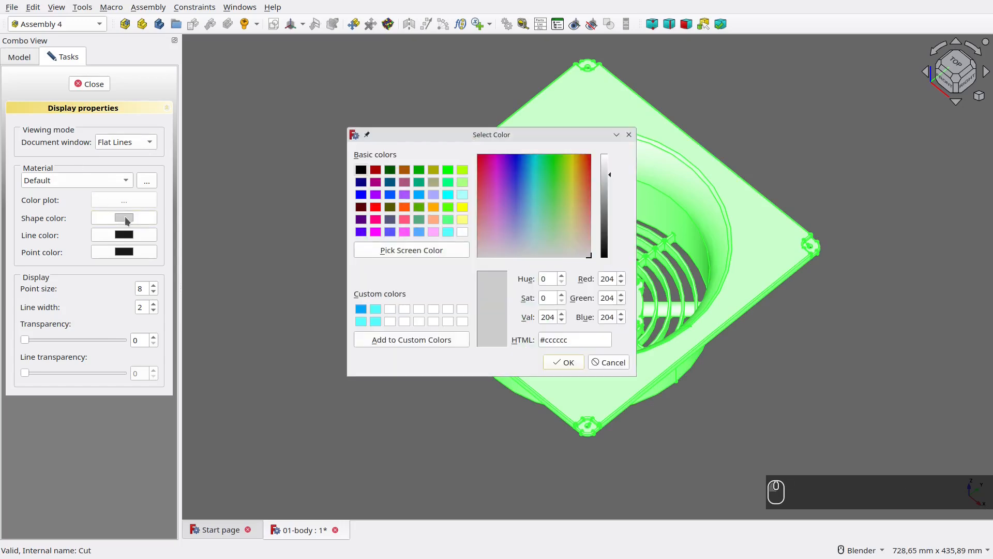
pyautogui.write('255')
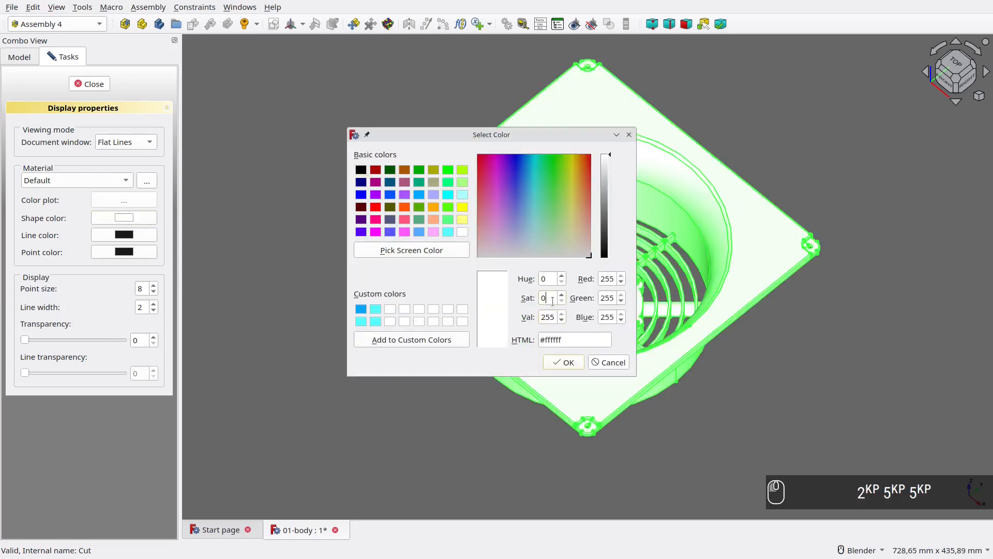
pyautogui.click(552, 298)
pyautogui.write('12860')
pyautogui.doubleClick(549, 278)
pyautogui.write('180')
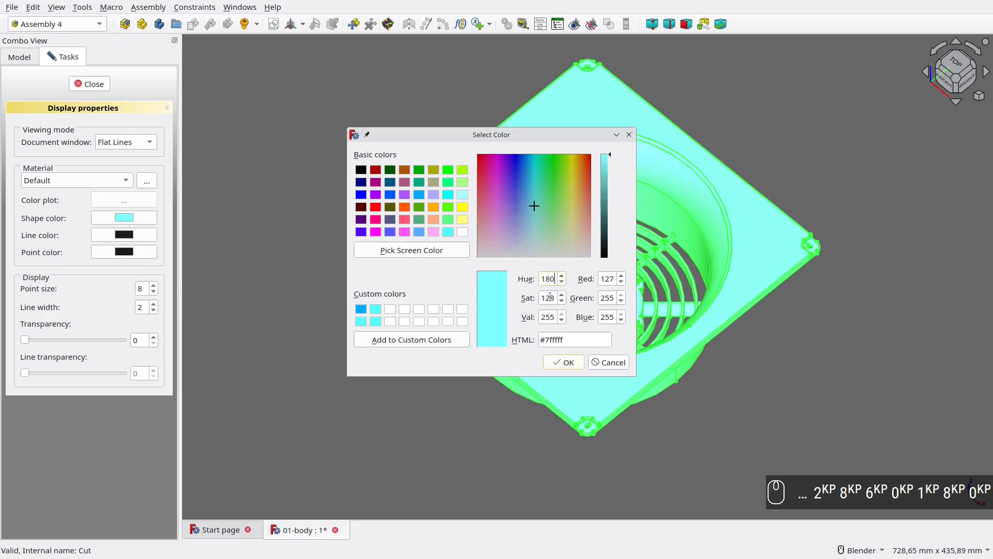
pyautogui.click(555, 364)
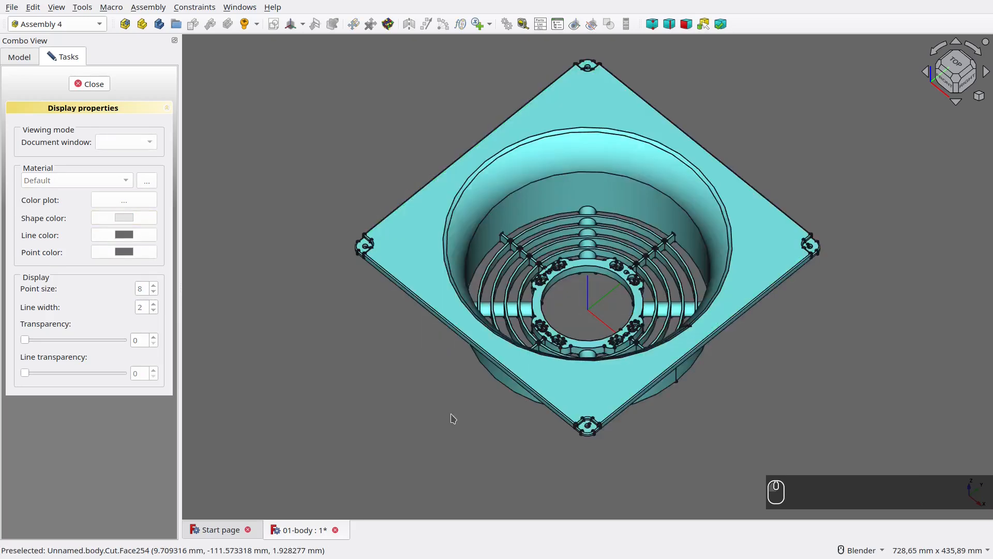
# Set the point size and line width of final-shape to 1 and close its display properties.
pyautogui.click(415, 255)
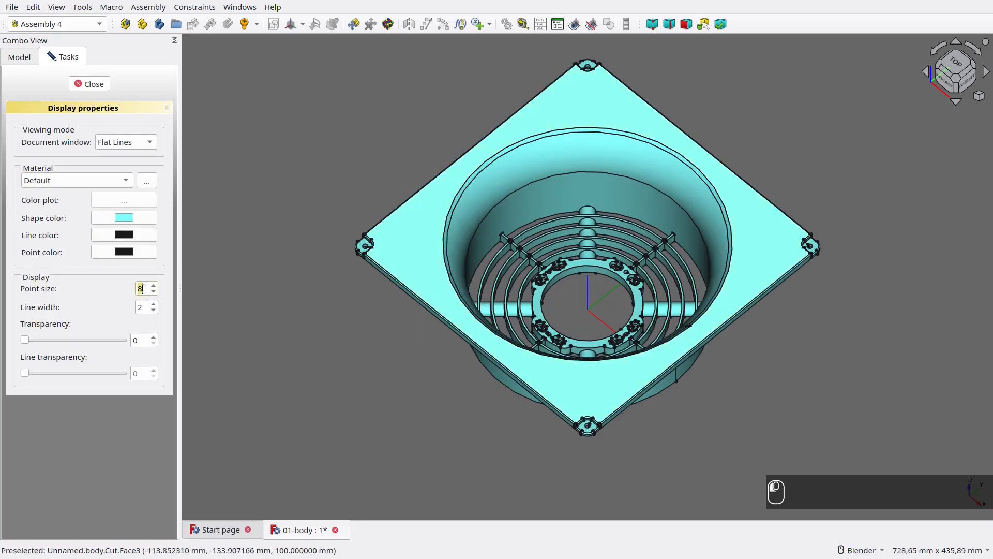
pyautogui.write('11')
pyautogui.click(263, 307)
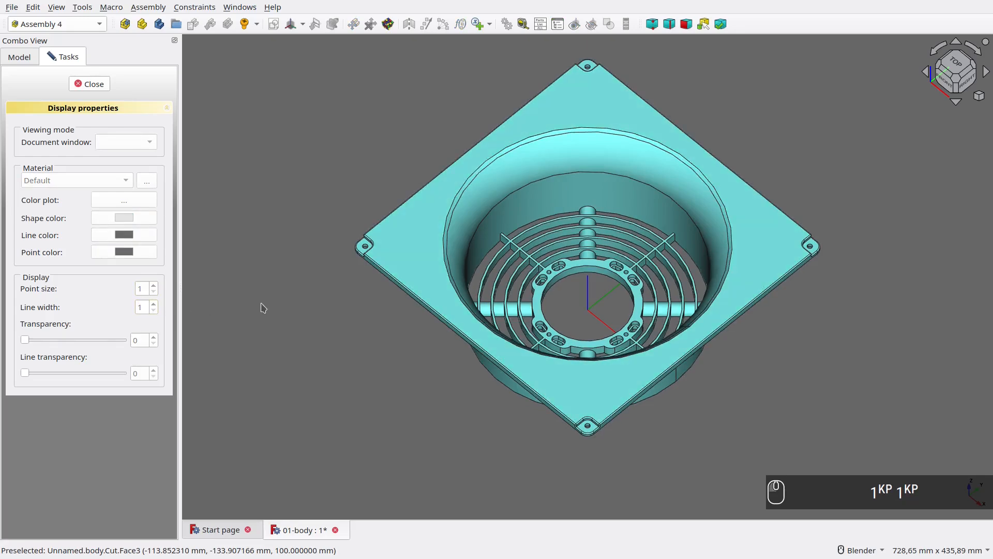
pyautogui.moveTo(263, 308); pyautogui.dragTo(317, 195, button='middle')
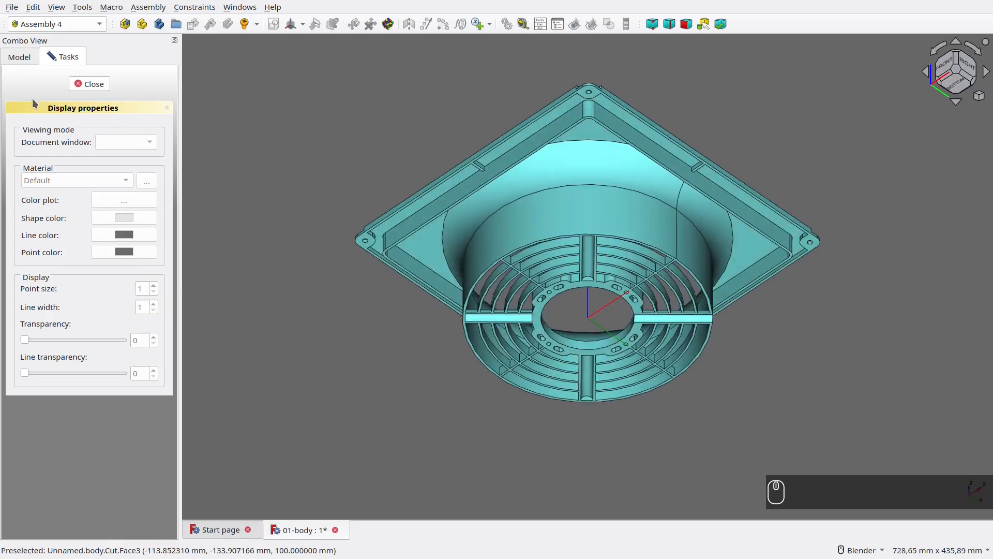
pyautogui.click(86, 85)
# Collapse the body part in the model tree and inspect the finished model from above.
pyautogui.click(22, 85)
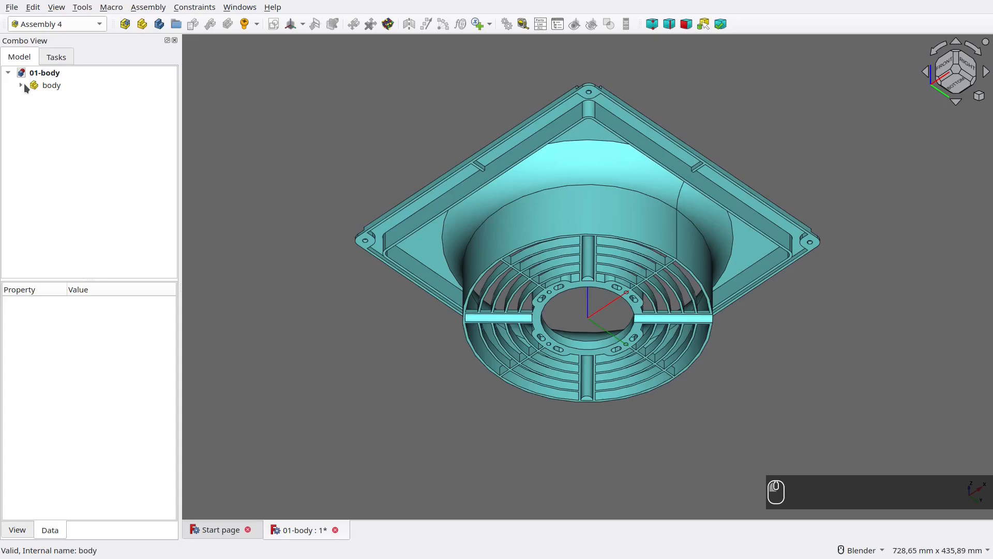
pyautogui.moveTo(267, 122); pyautogui.dragTo(286, 325, button='middle')
pyautogui.moveTo(284, 367); pyautogui.dragTo(714, 342, button='middle')
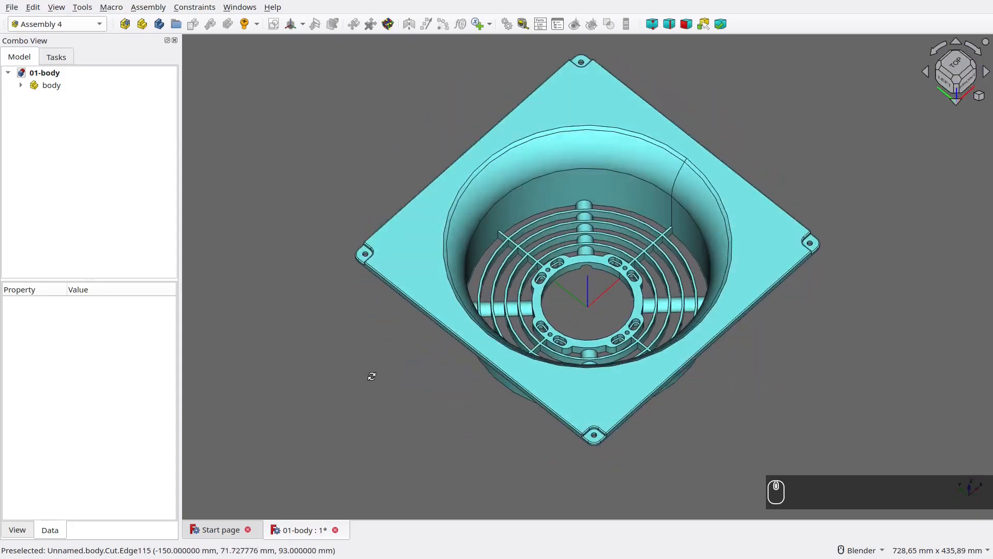